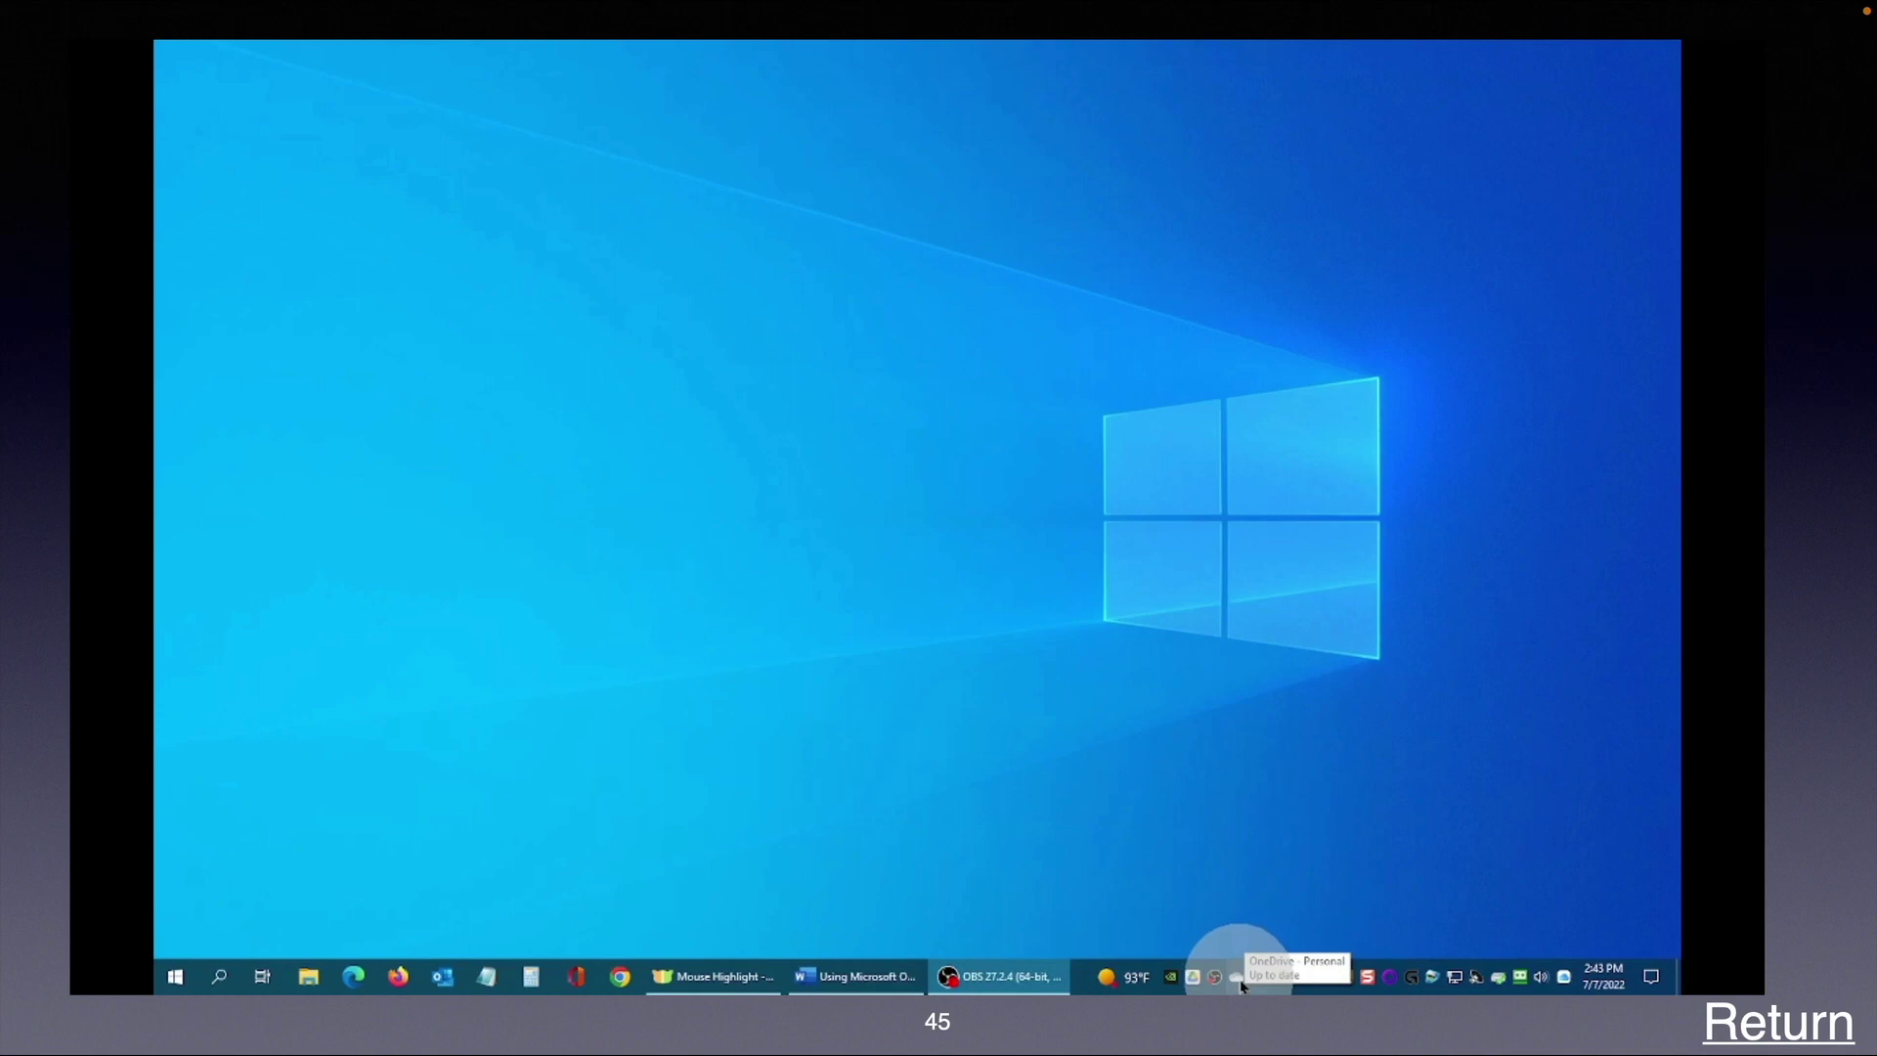
# Step: Open the OneDrive account settings and review which folders are made available on this PC, leaving the selection as is
pyautogui.click(1238, 978)
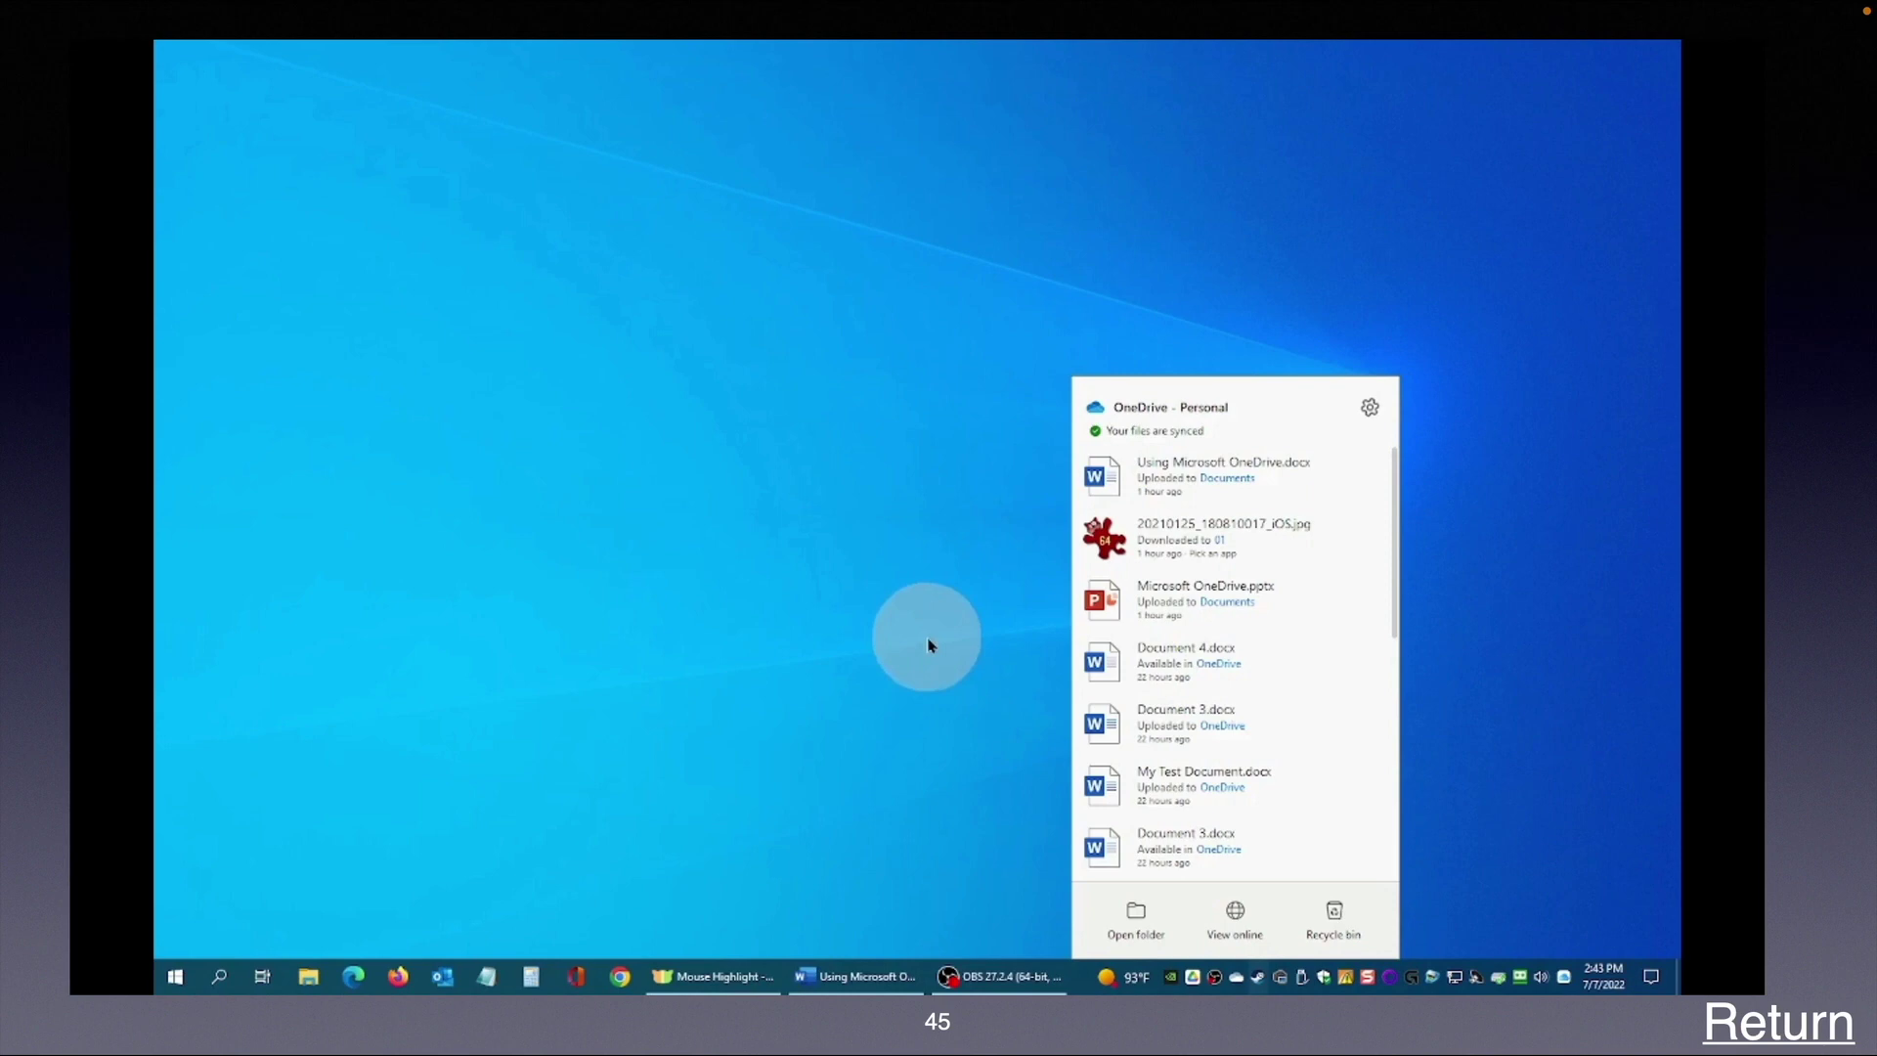
pyautogui.click(1369, 409)
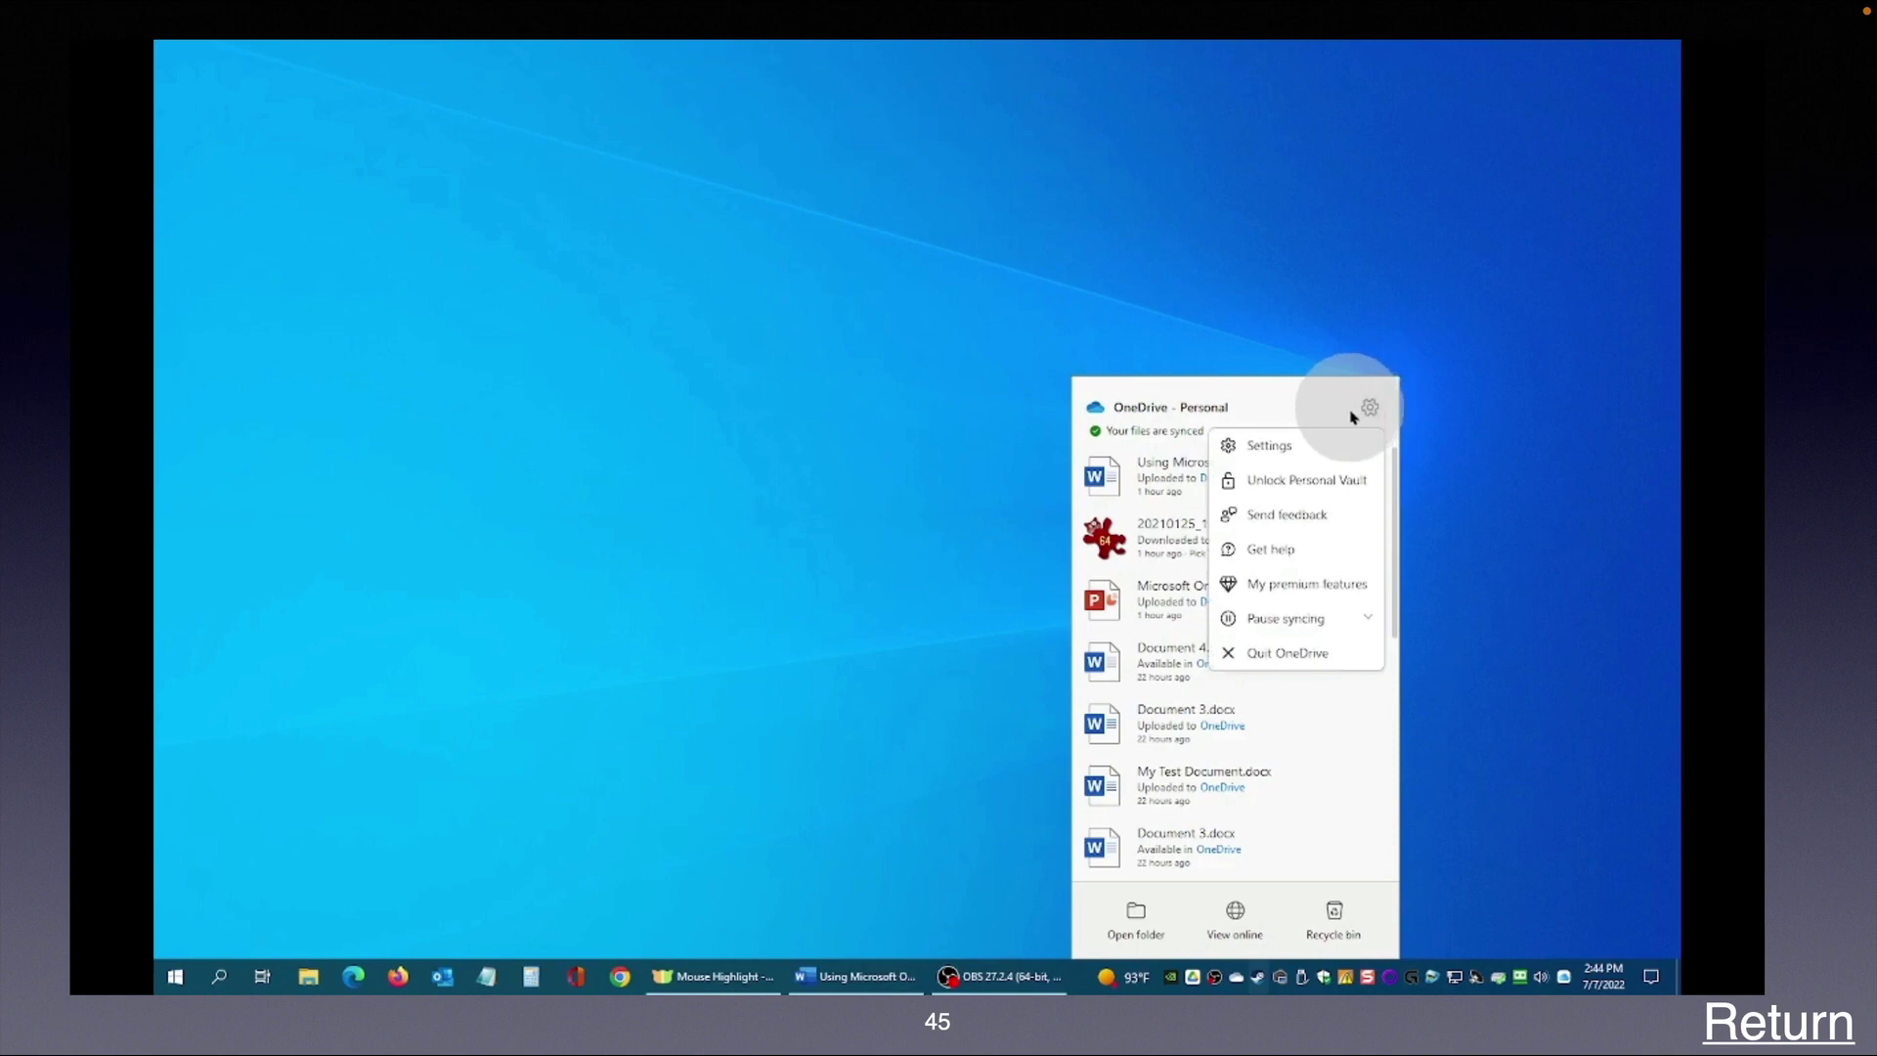
pyautogui.click(1274, 444)
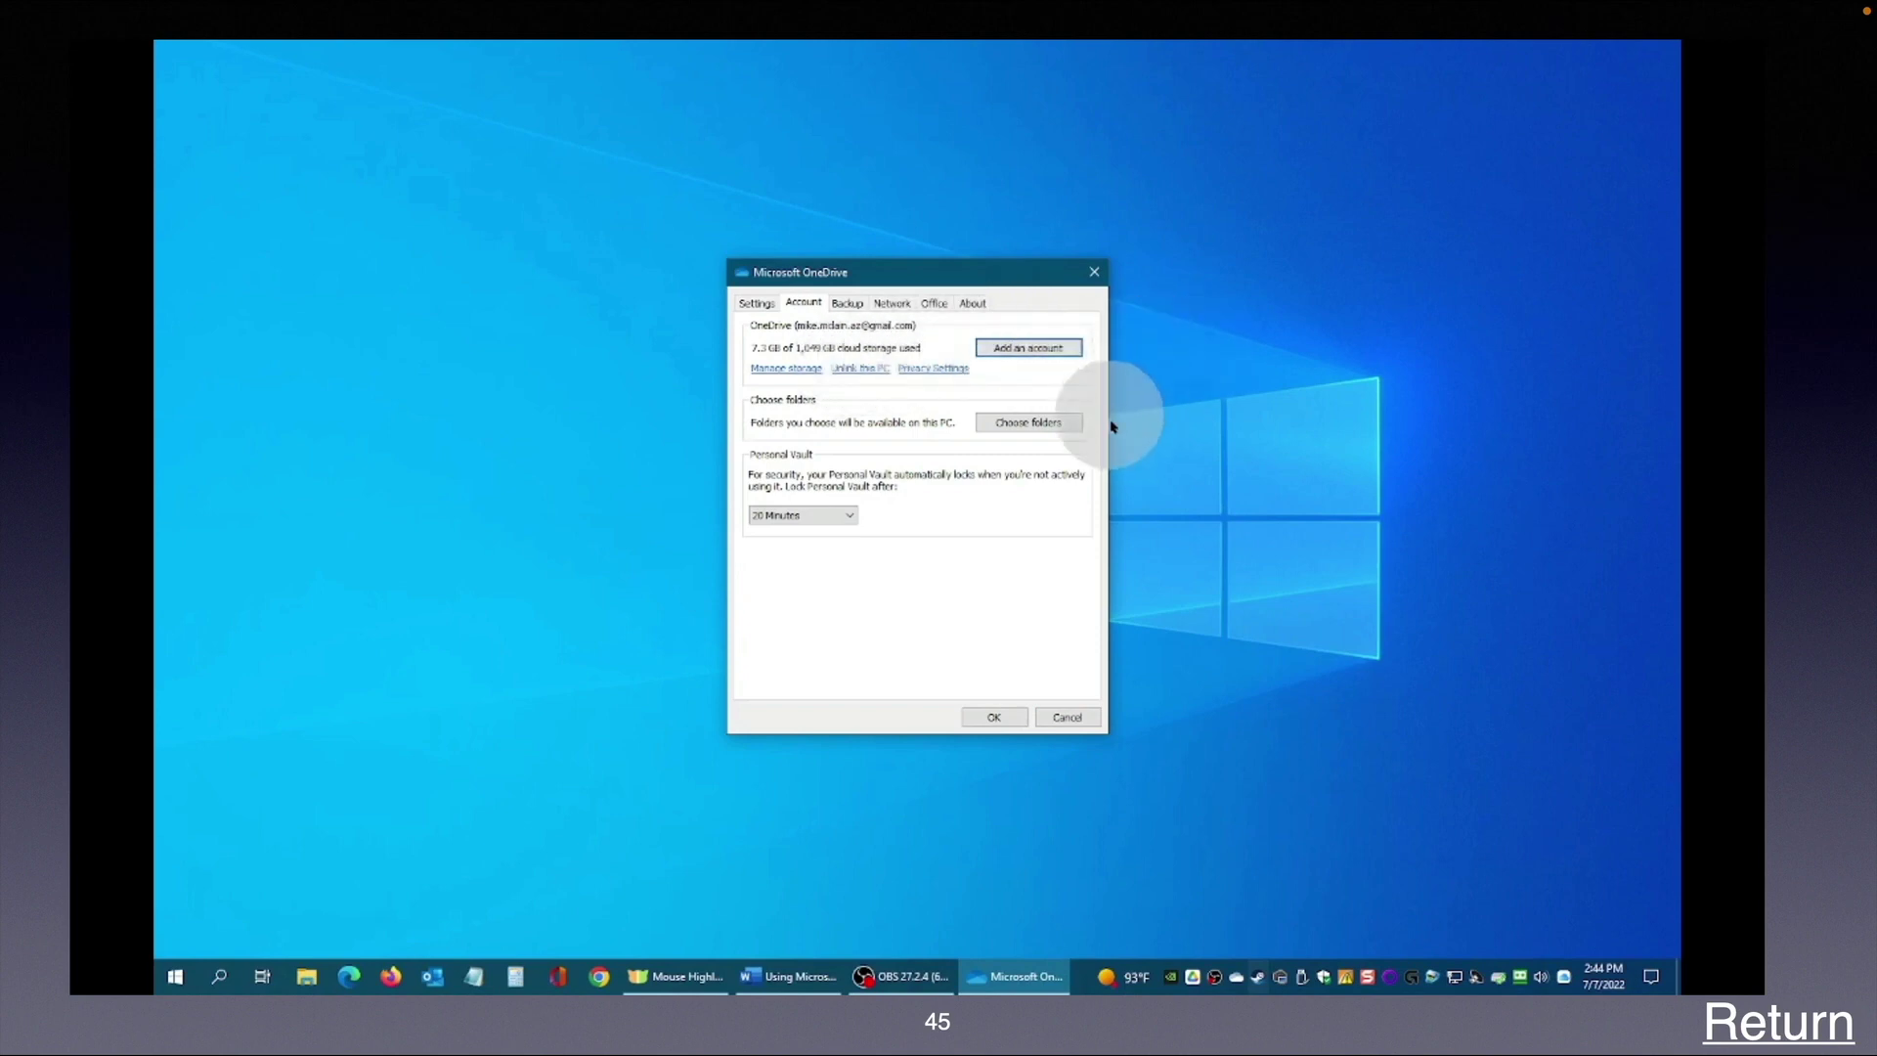
pyautogui.click(1021, 423)
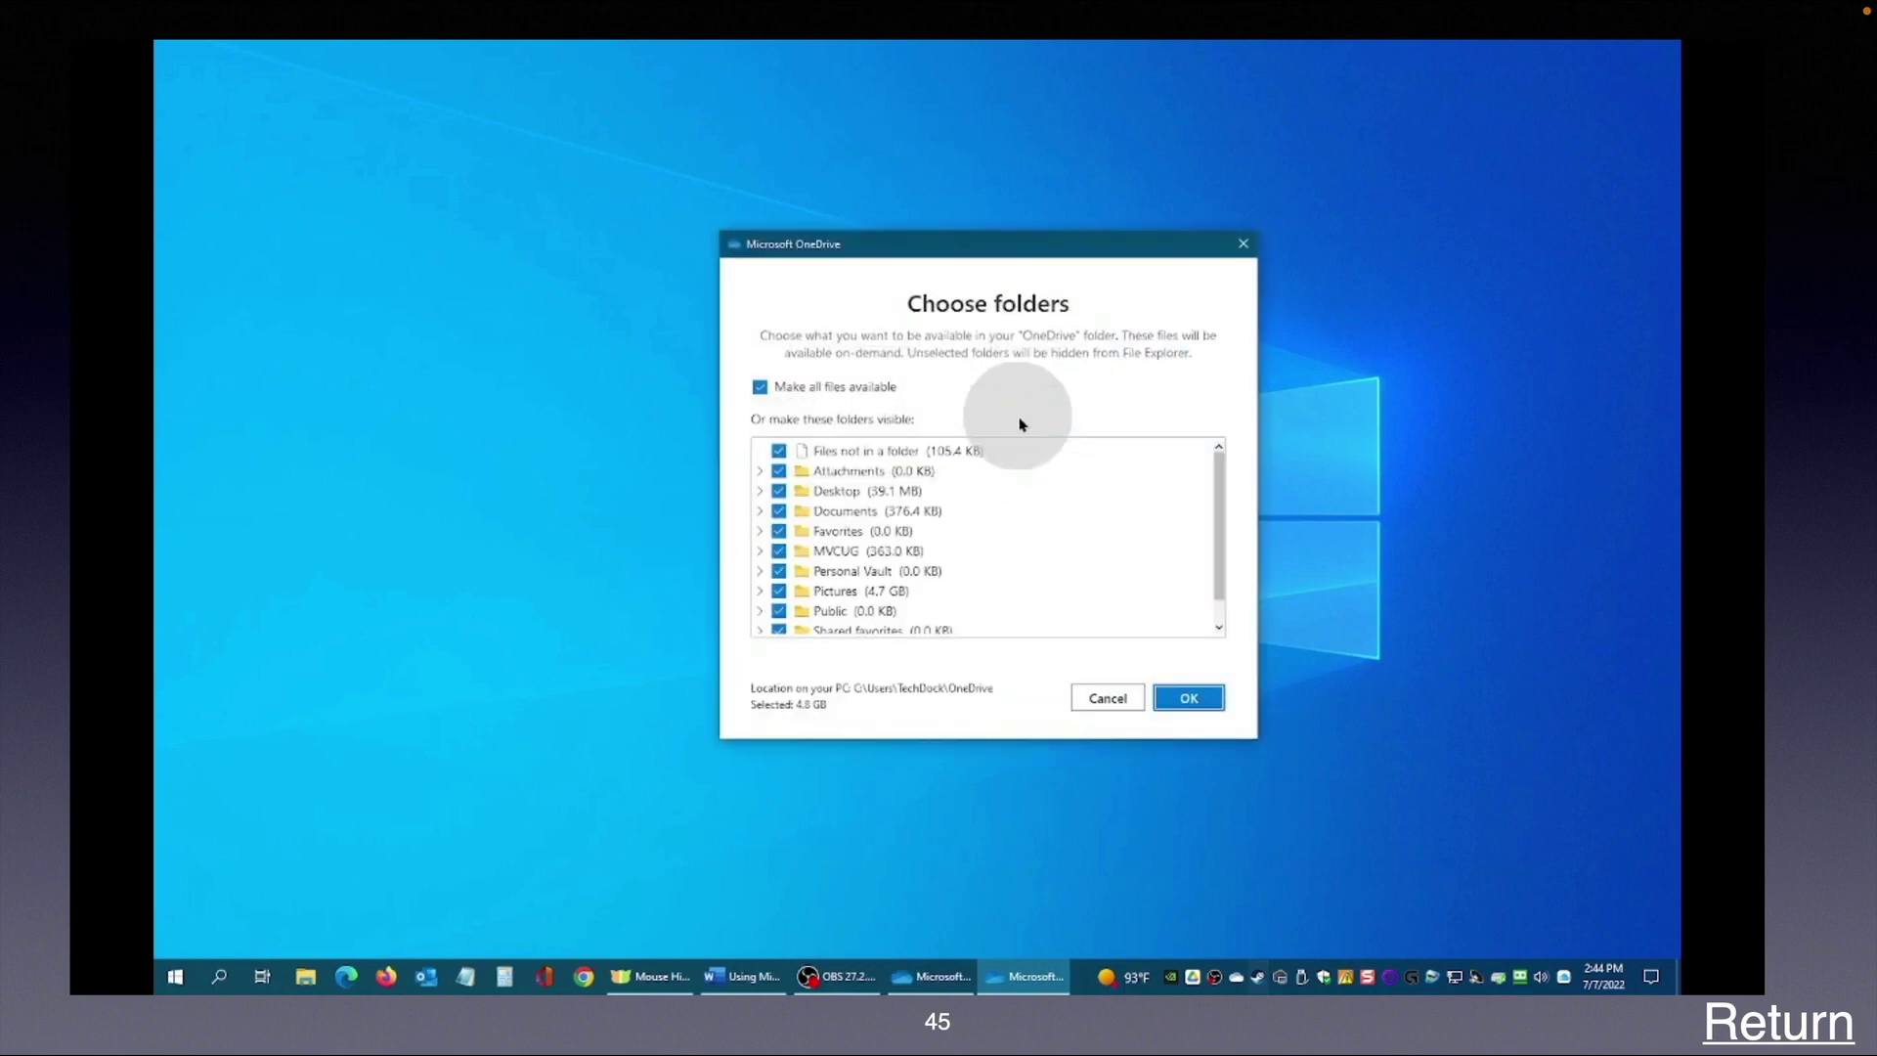
pyautogui.moveTo(1220, 484); pyautogui.dragTo(1224, 579)
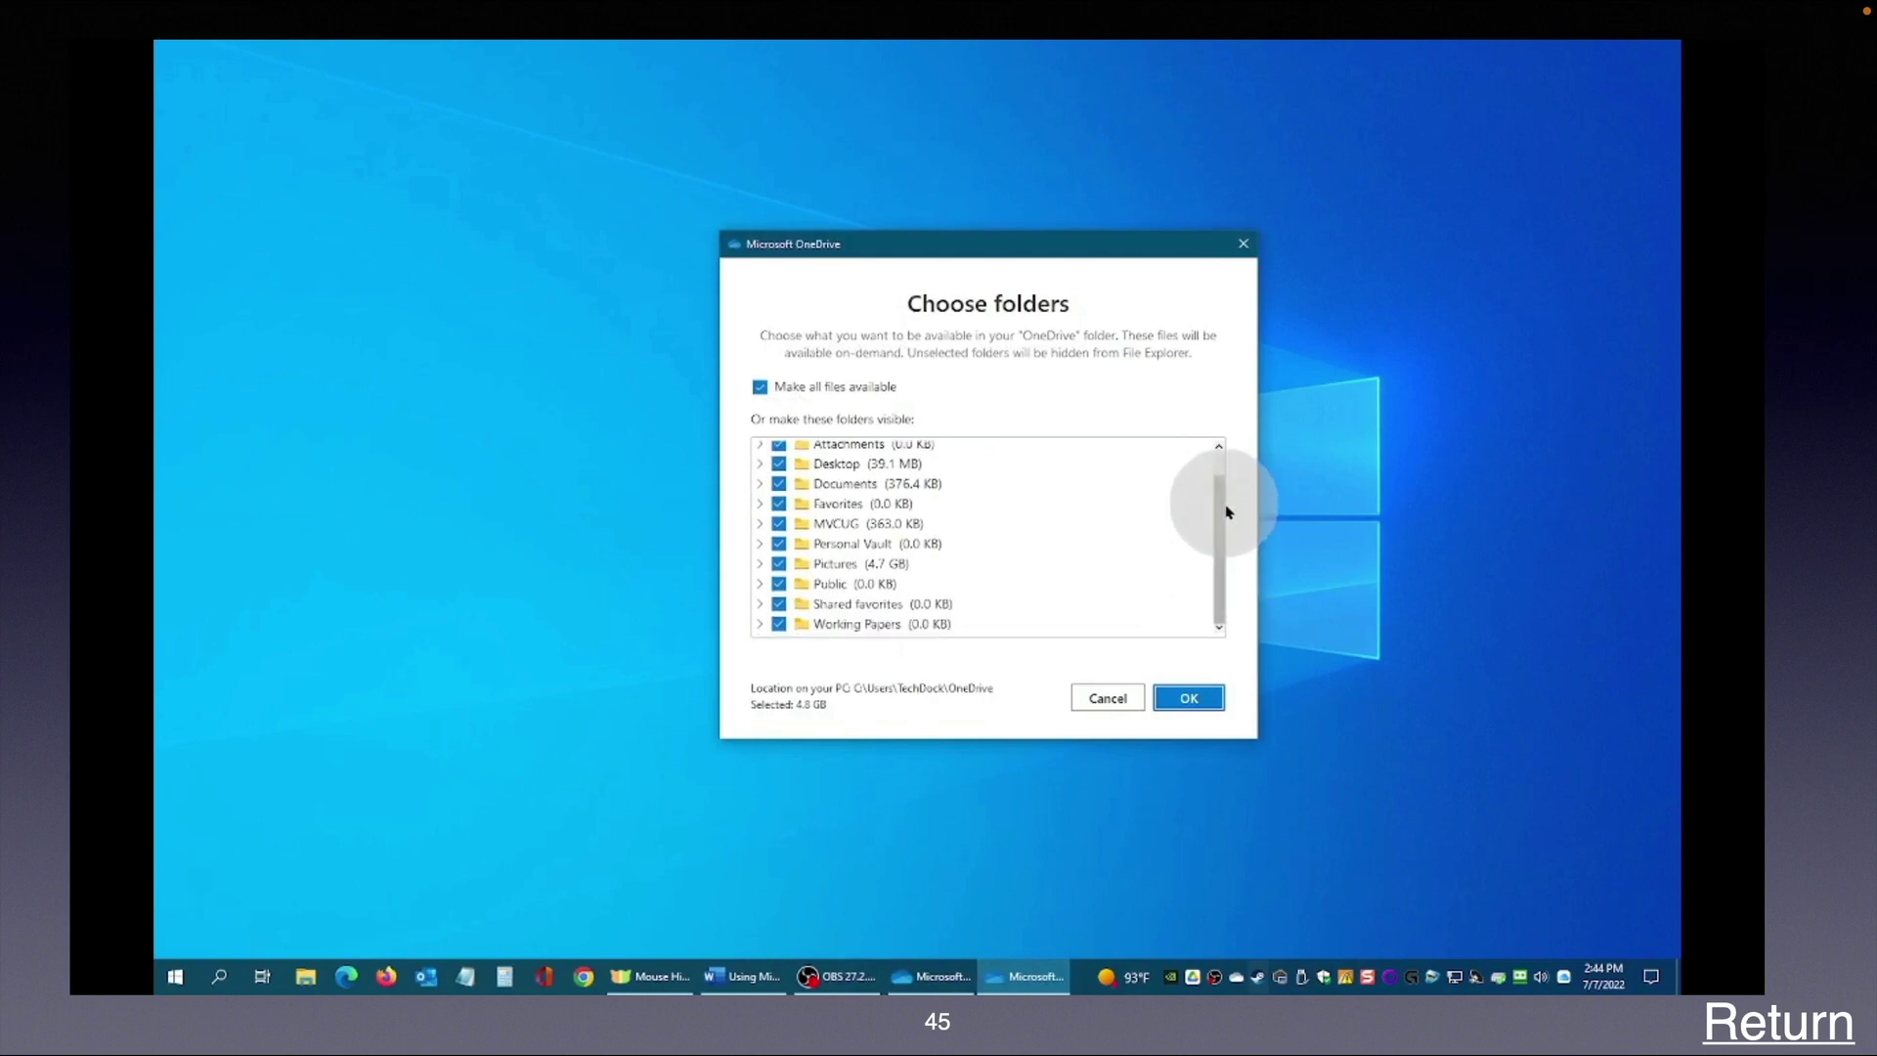
pyautogui.click(1109, 697)
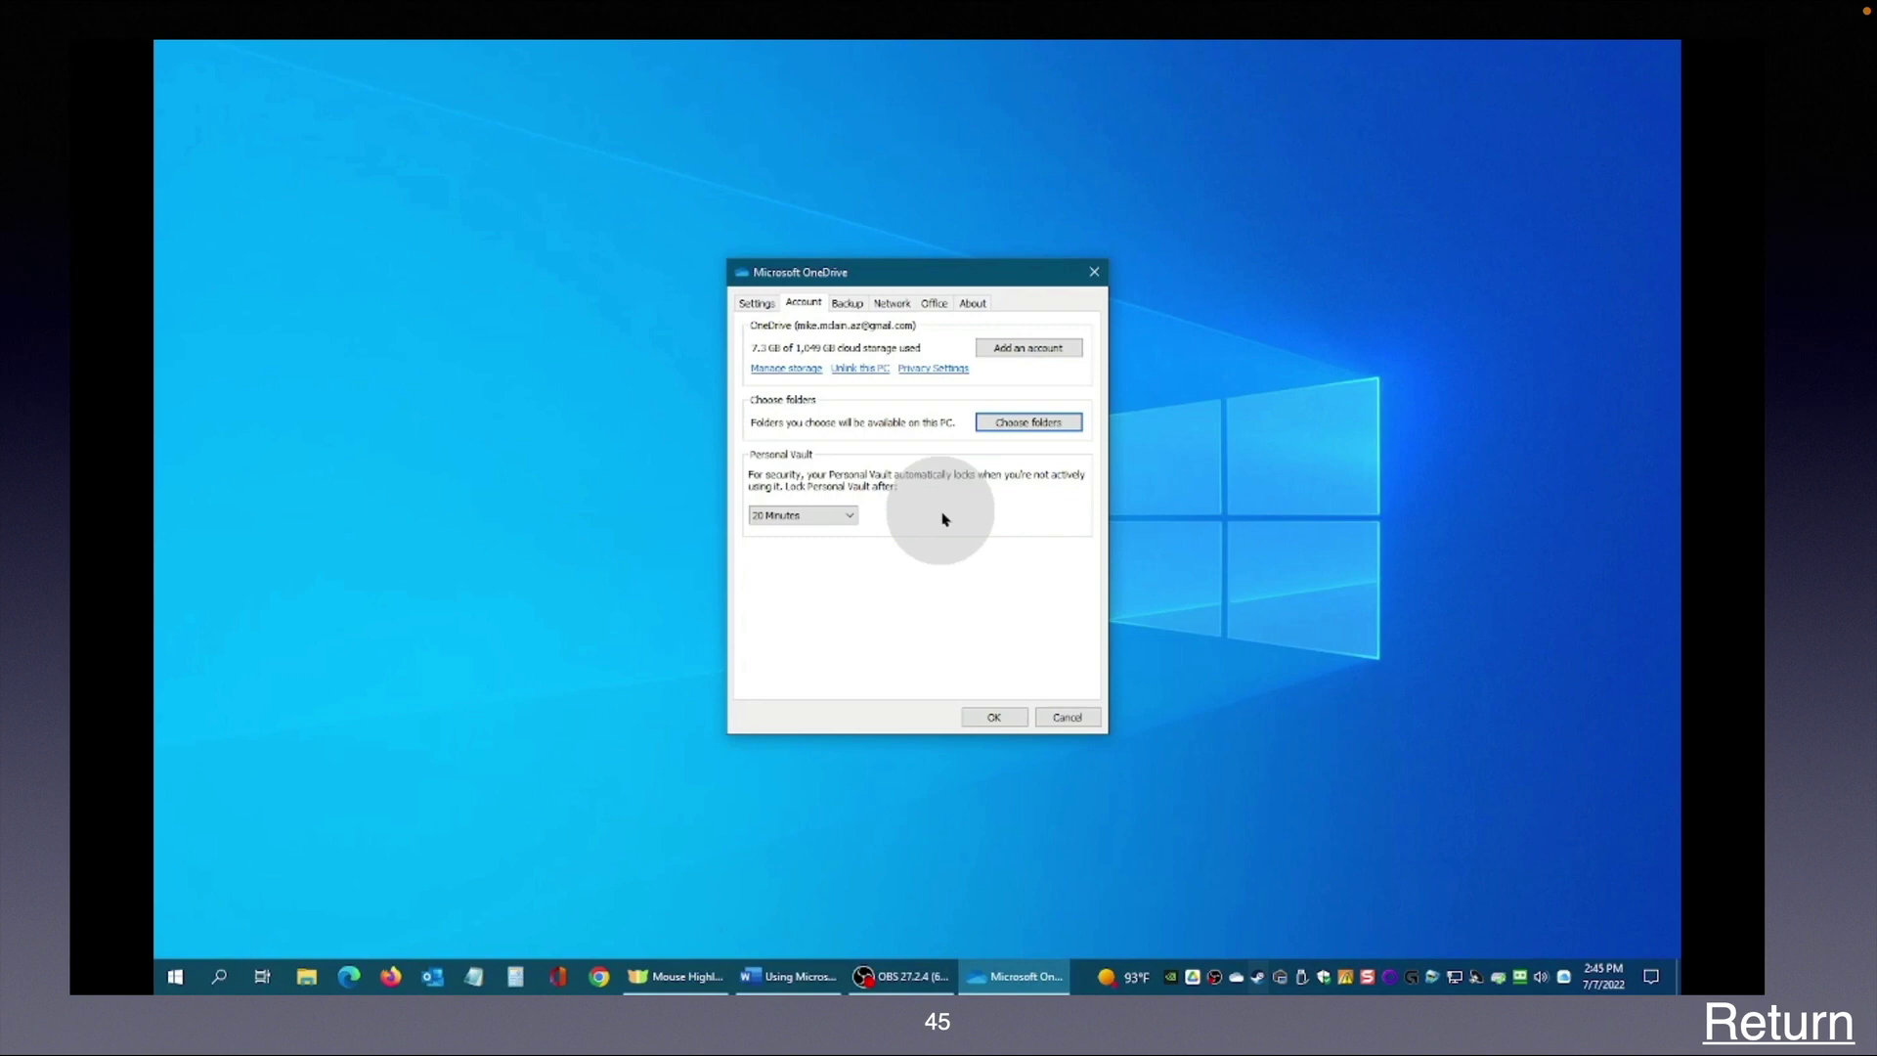
# Step: Review OneDrive's general settings and backup options, including the Manage folder backup choices, without starting a backup
pyautogui.click(761, 301)
pyautogui.click(759, 302)
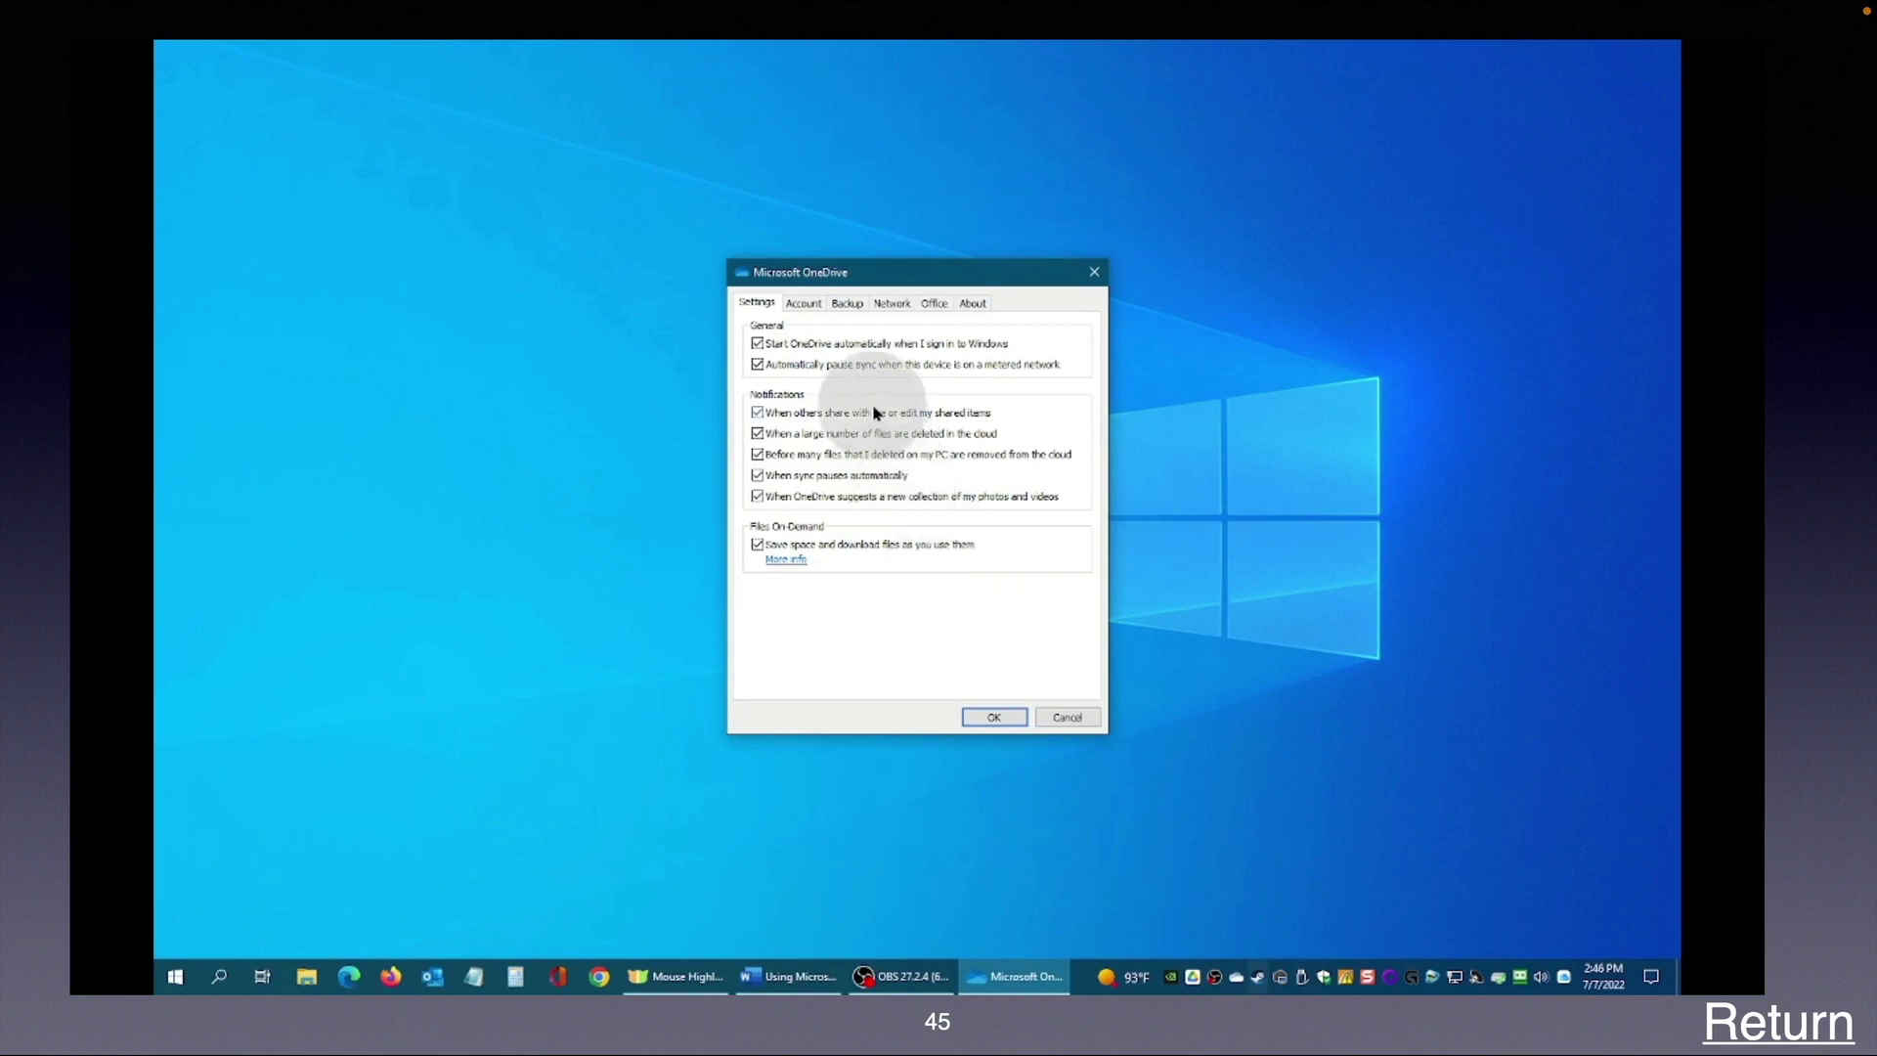
pyautogui.click(846, 305)
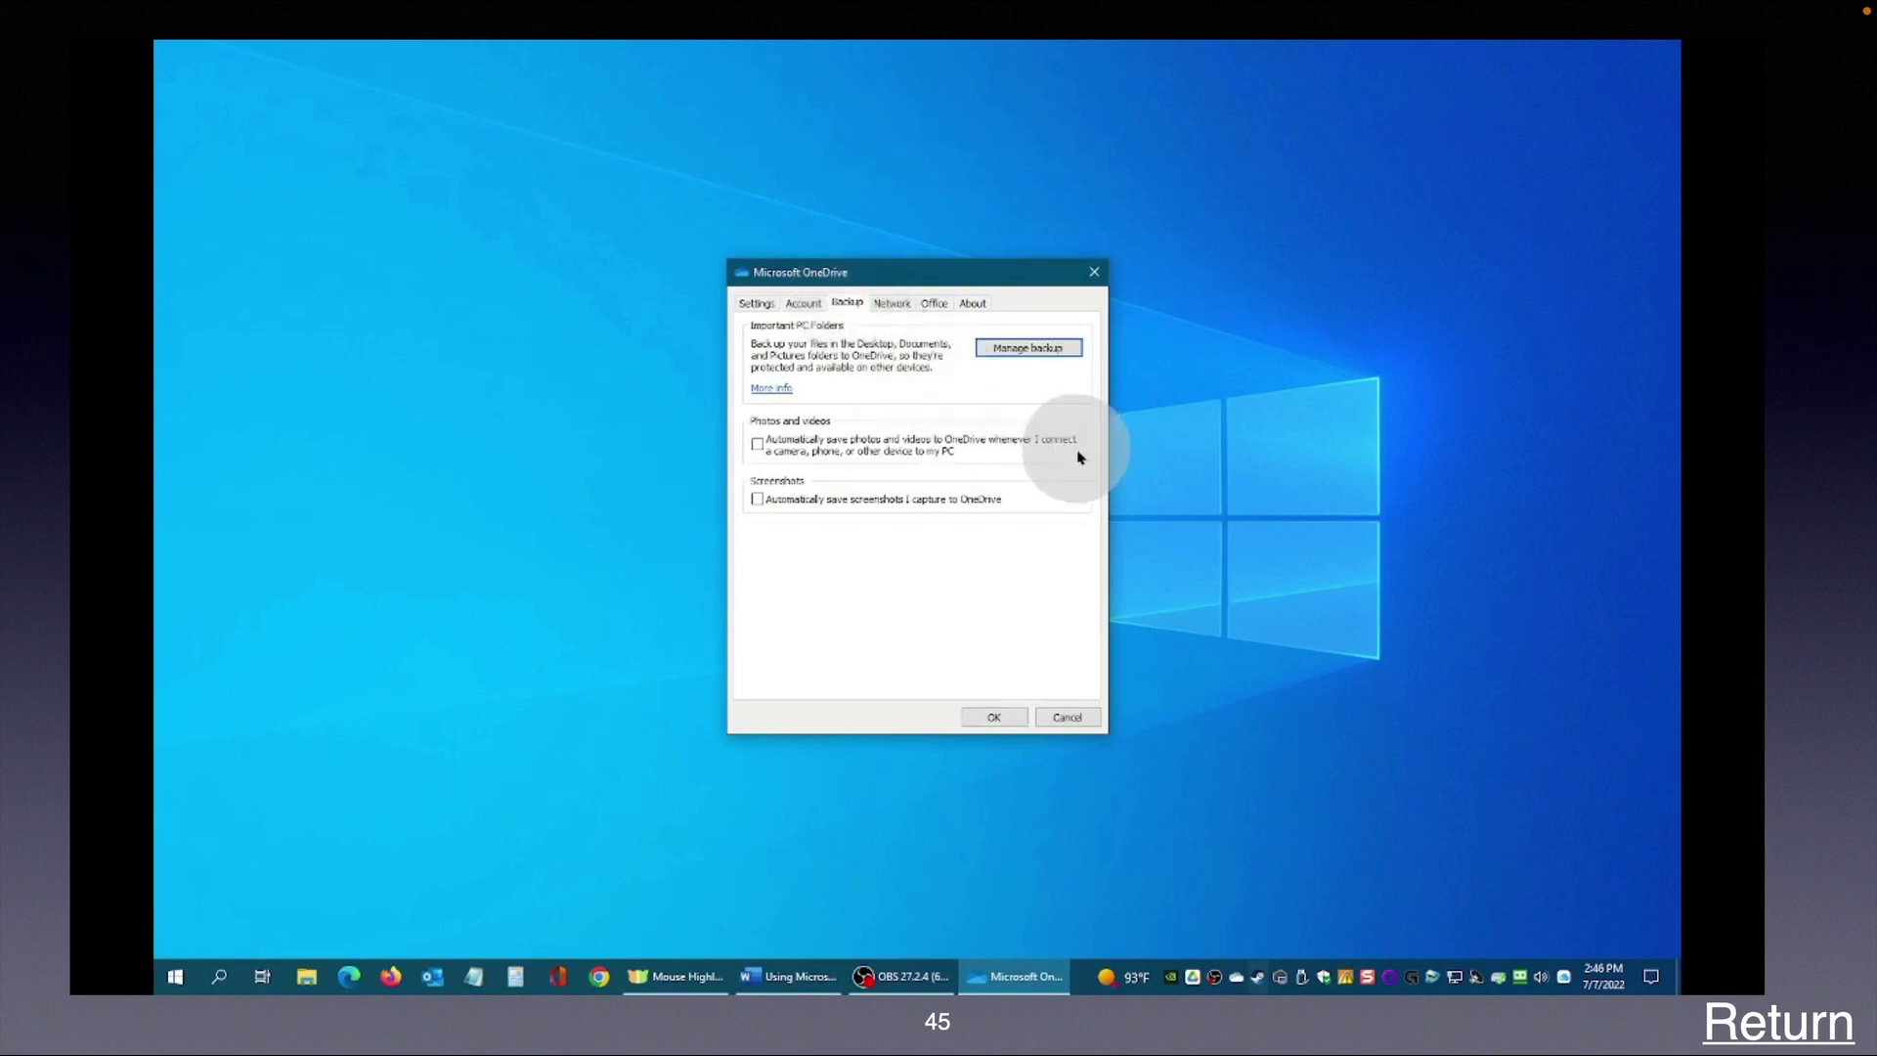
pyautogui.click(1045, 349)
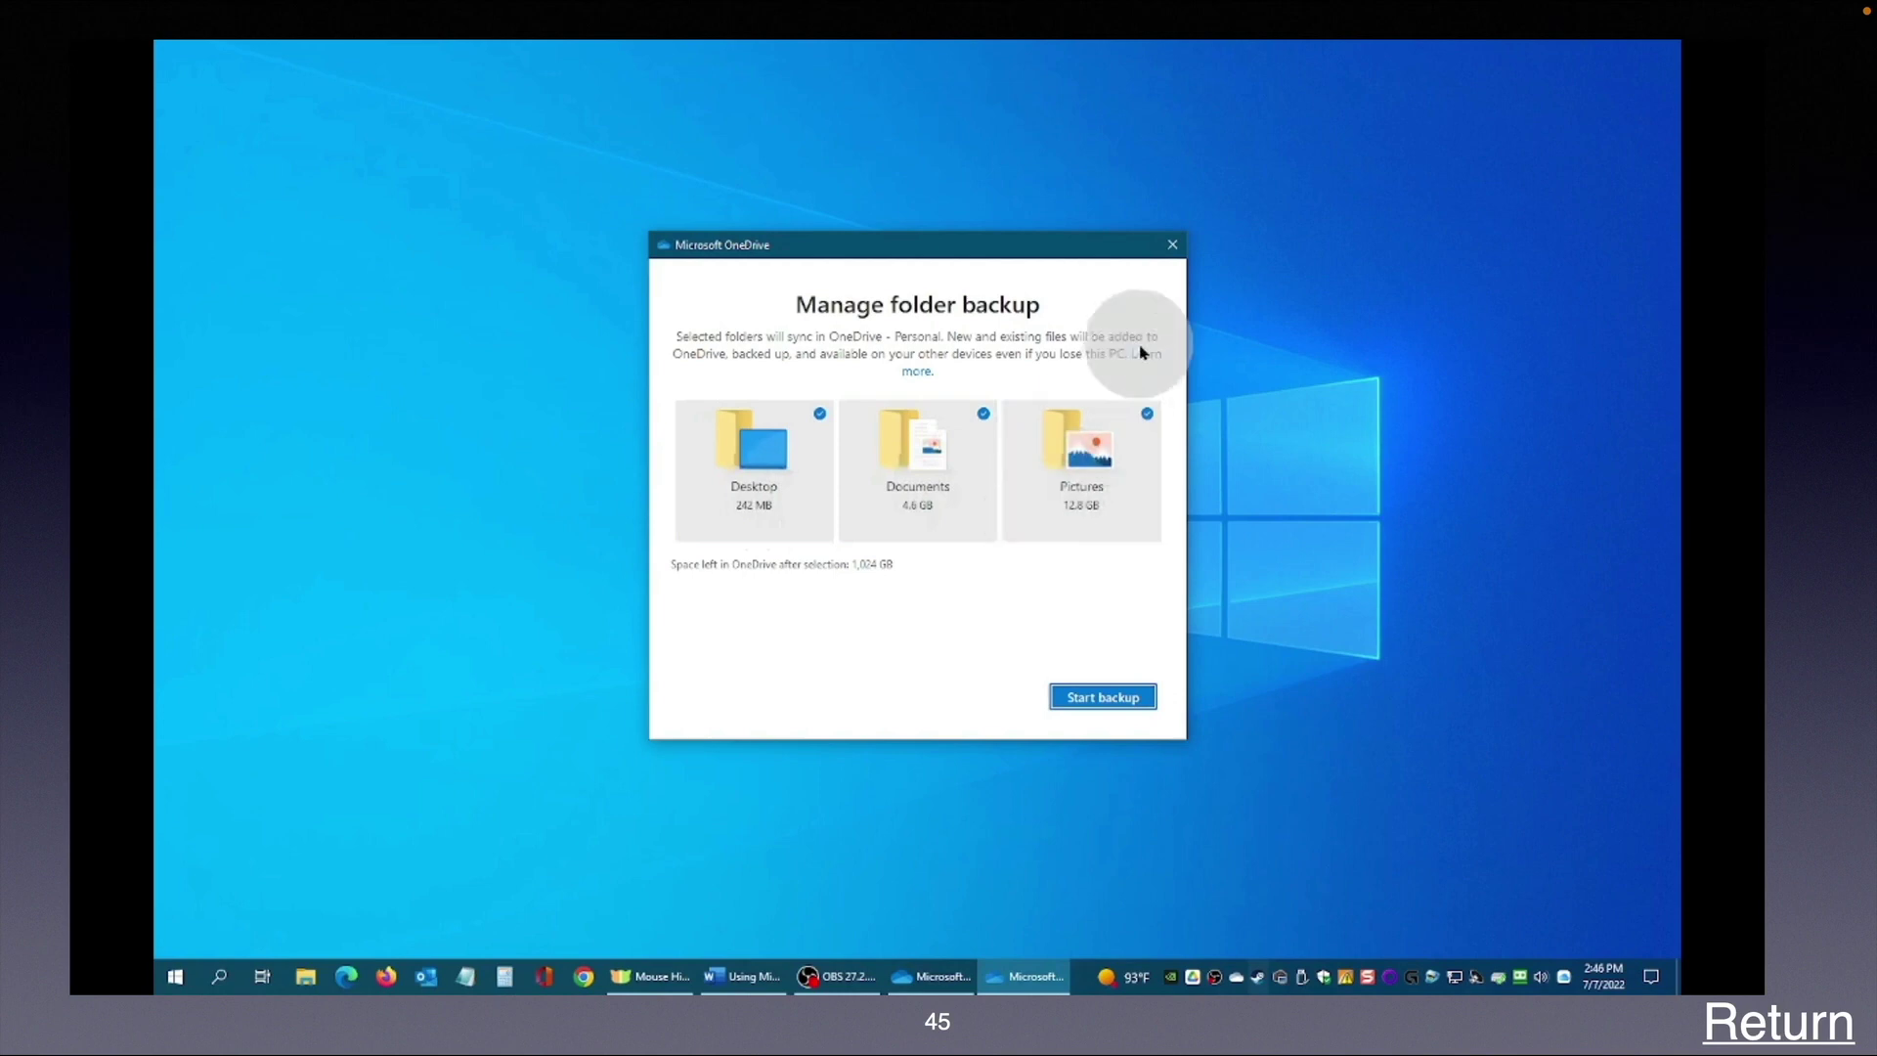
pyautogui.click(1172, 245)
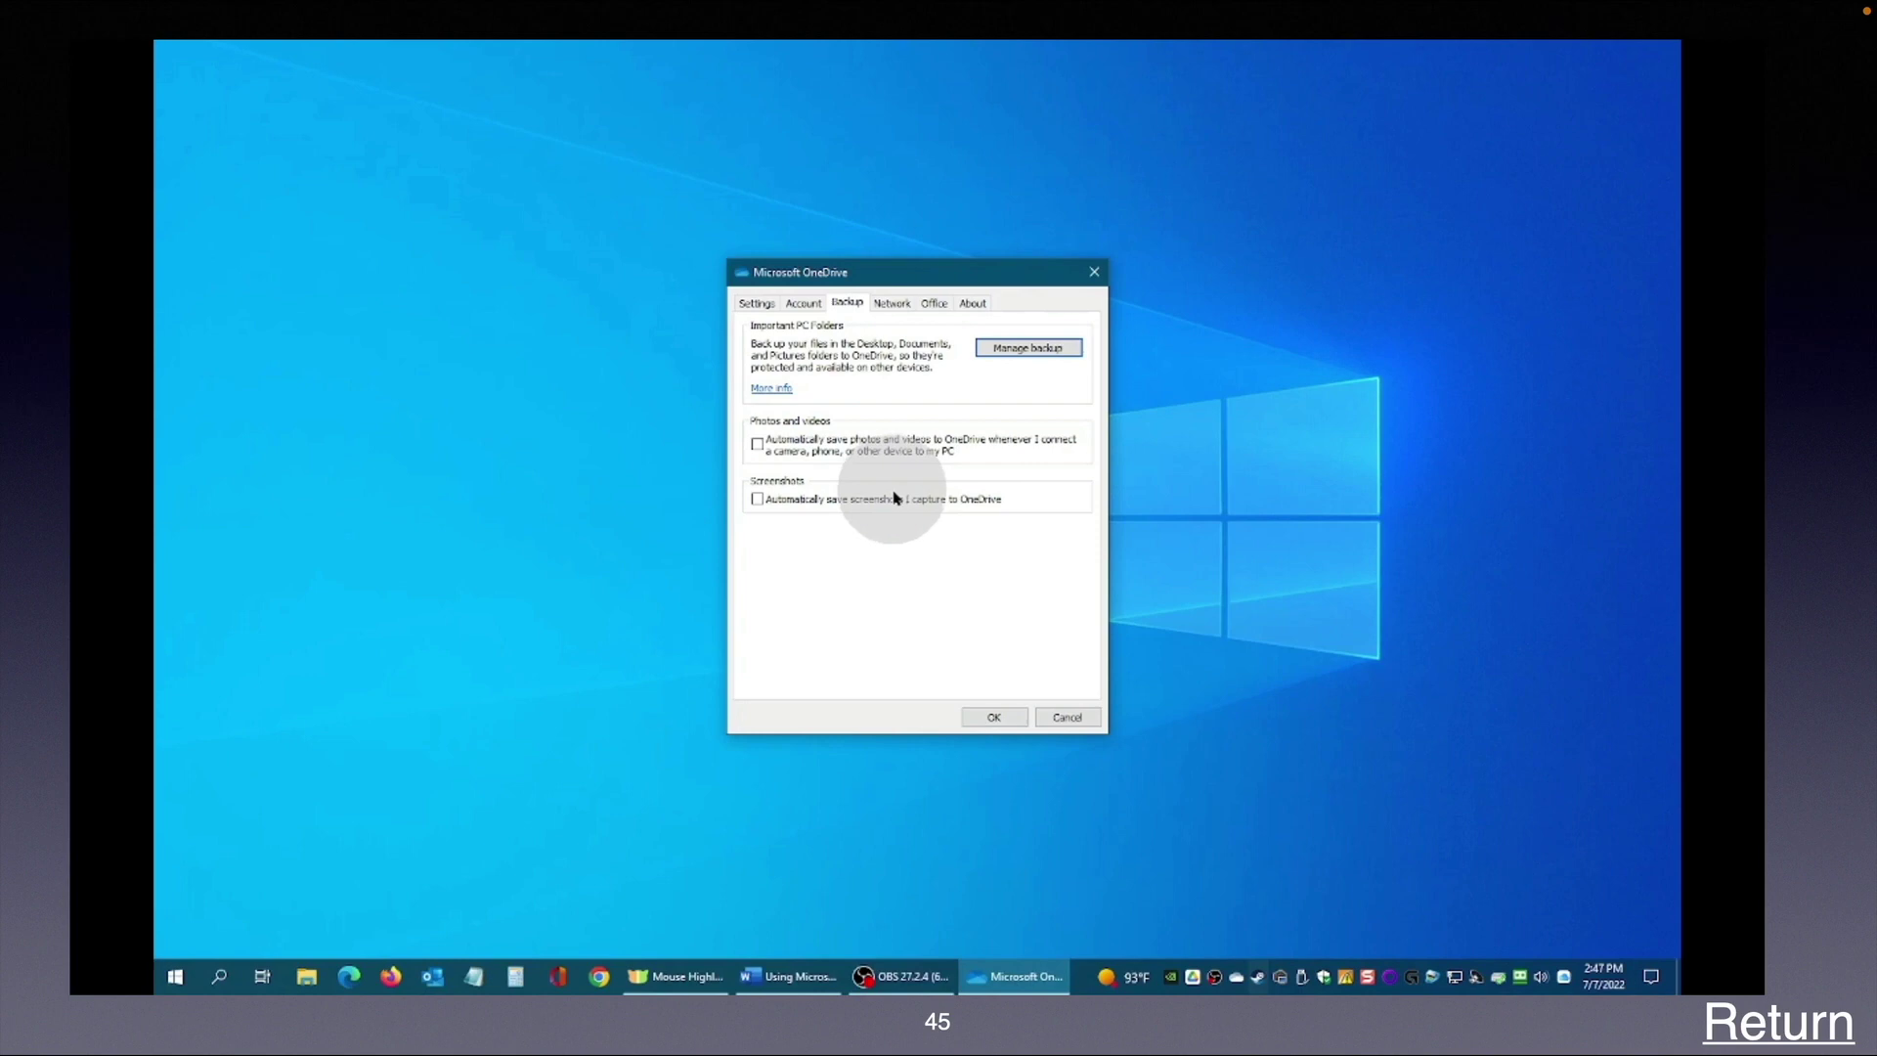
# Step: Review OneDrive's Network, Office and About settings, and leave the settings without saving changes
pyautogui.click(890, 304)
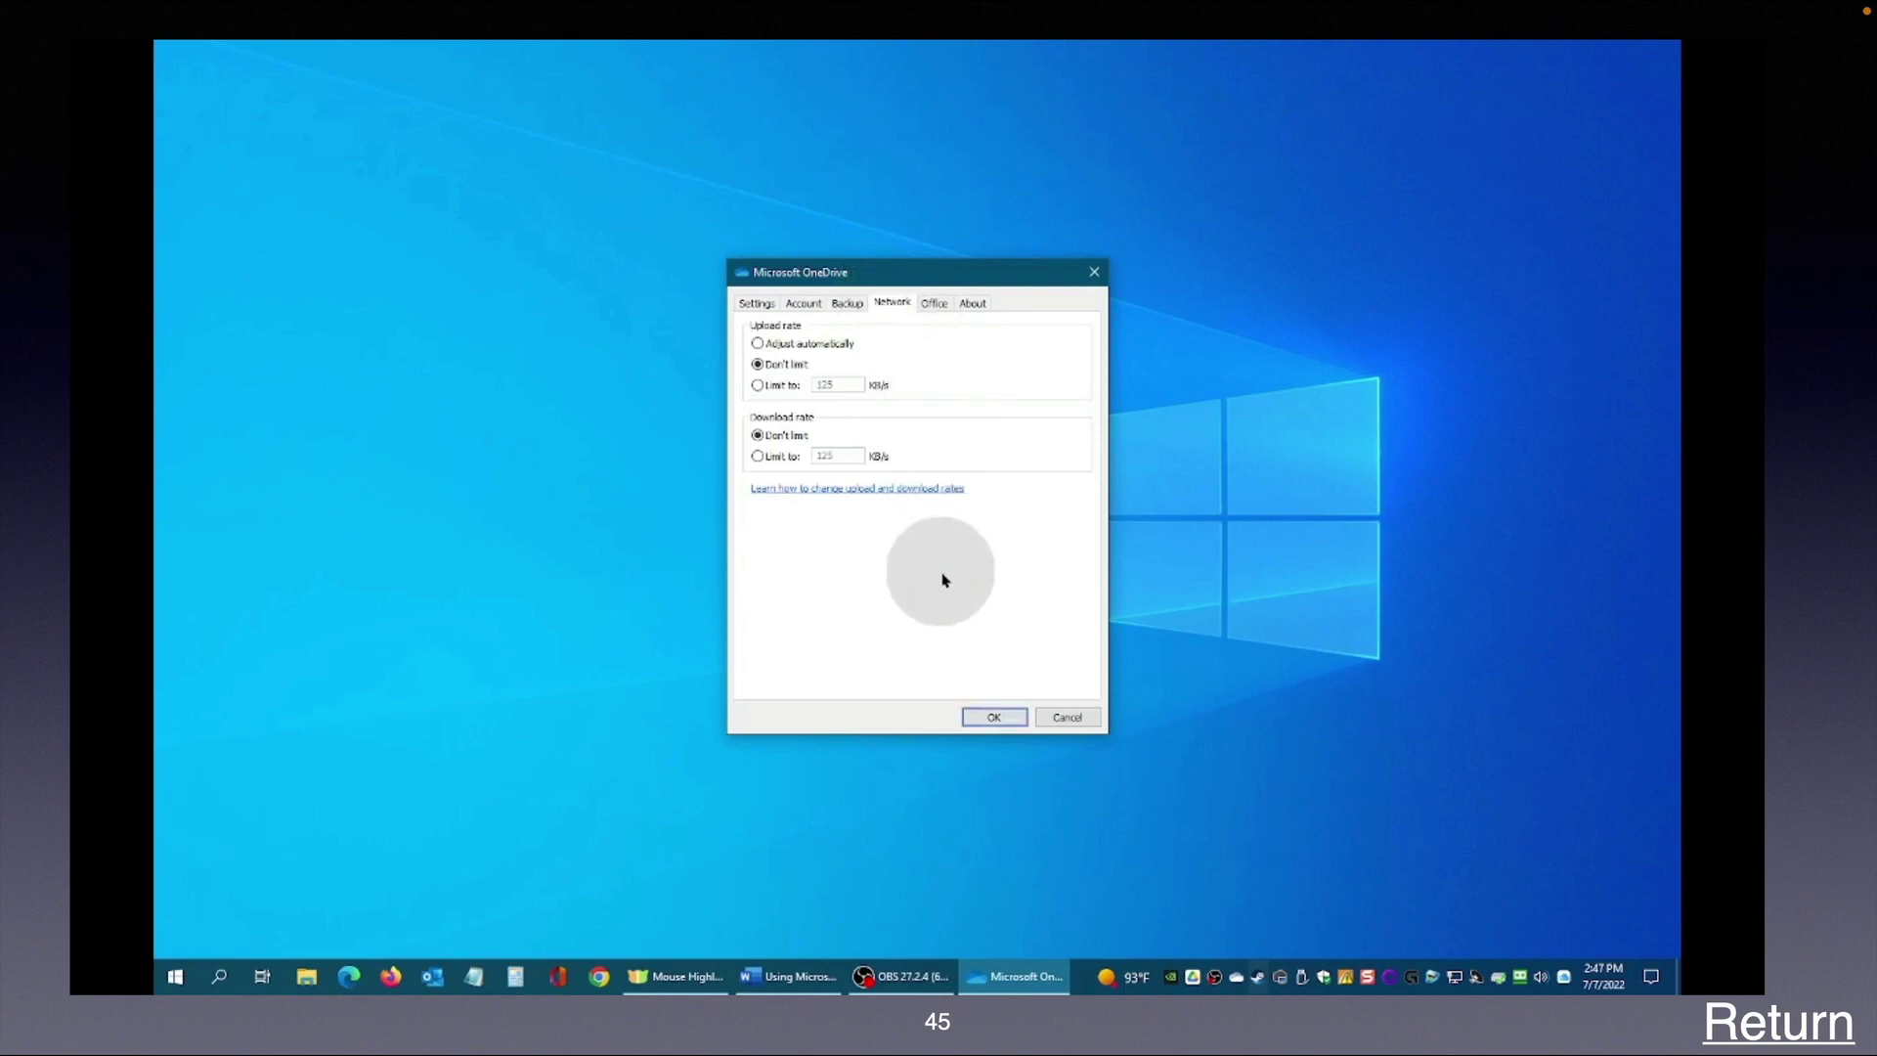
pyautogui.click(934, 302)
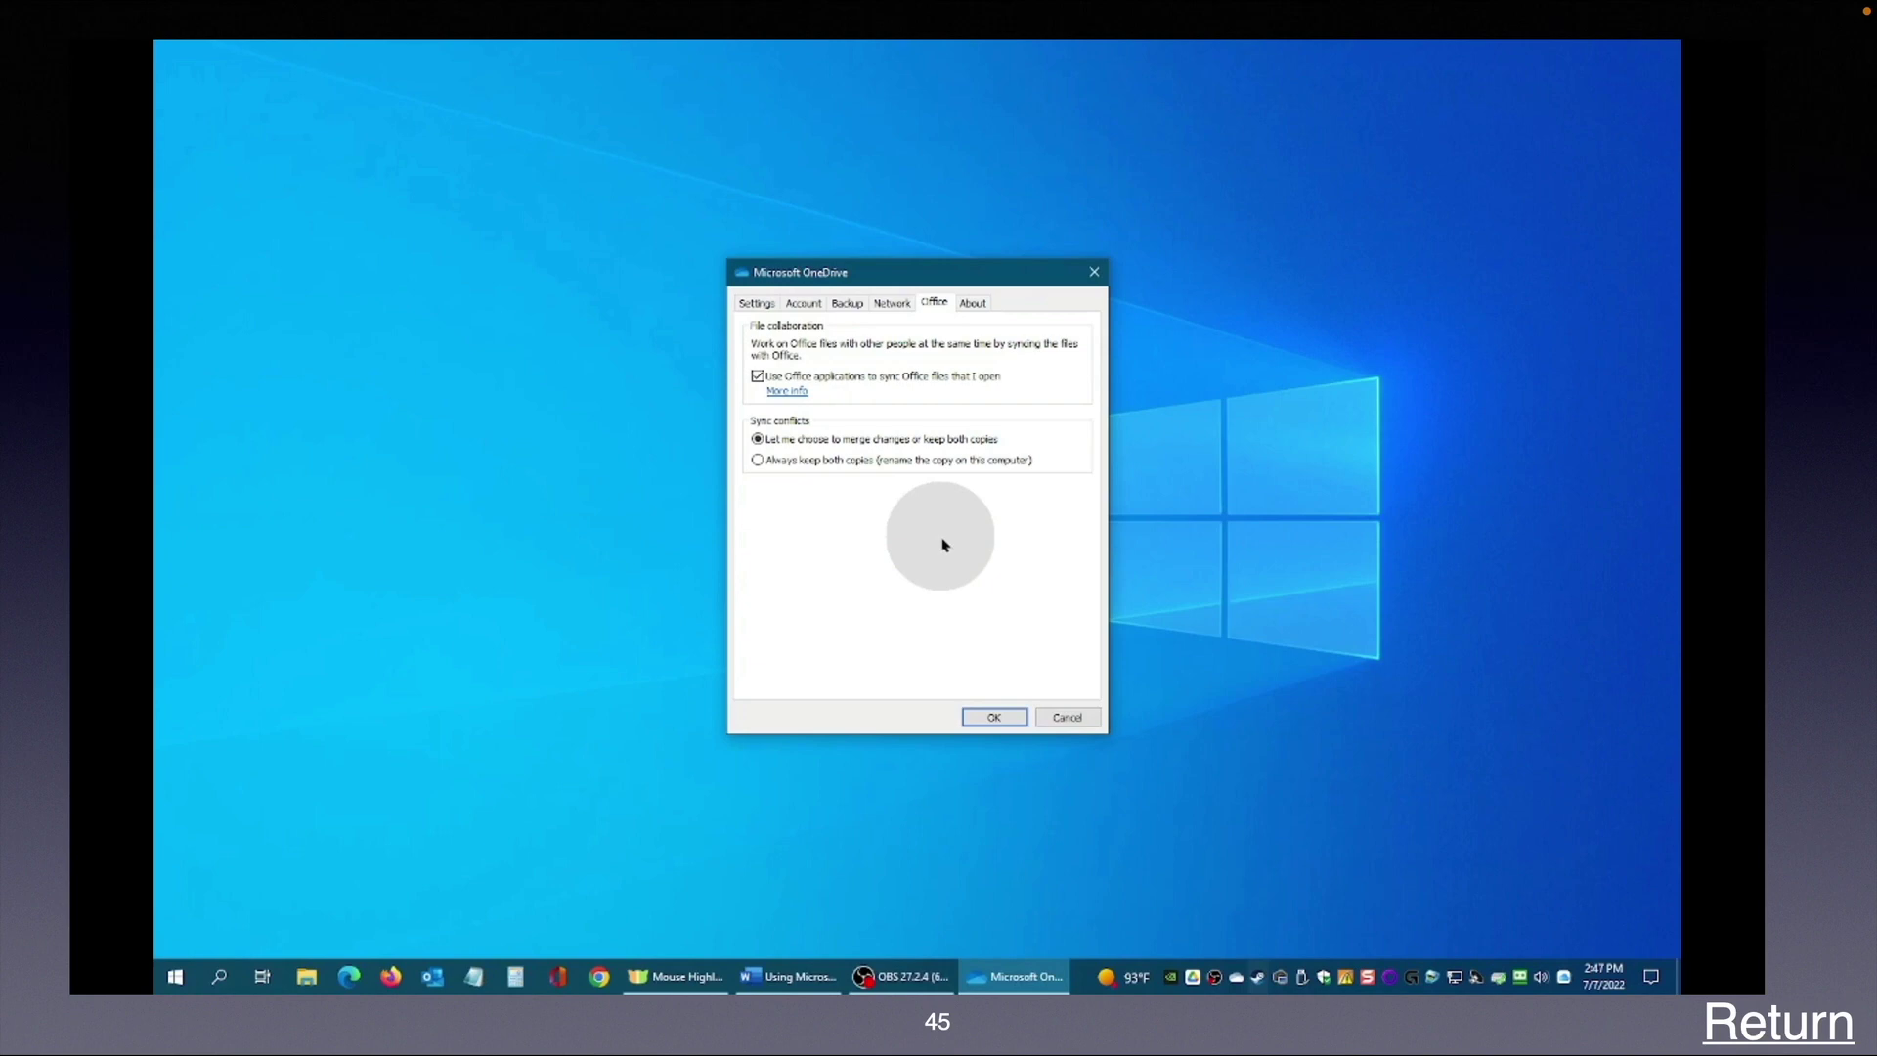
pyautogui.click(973, 302)
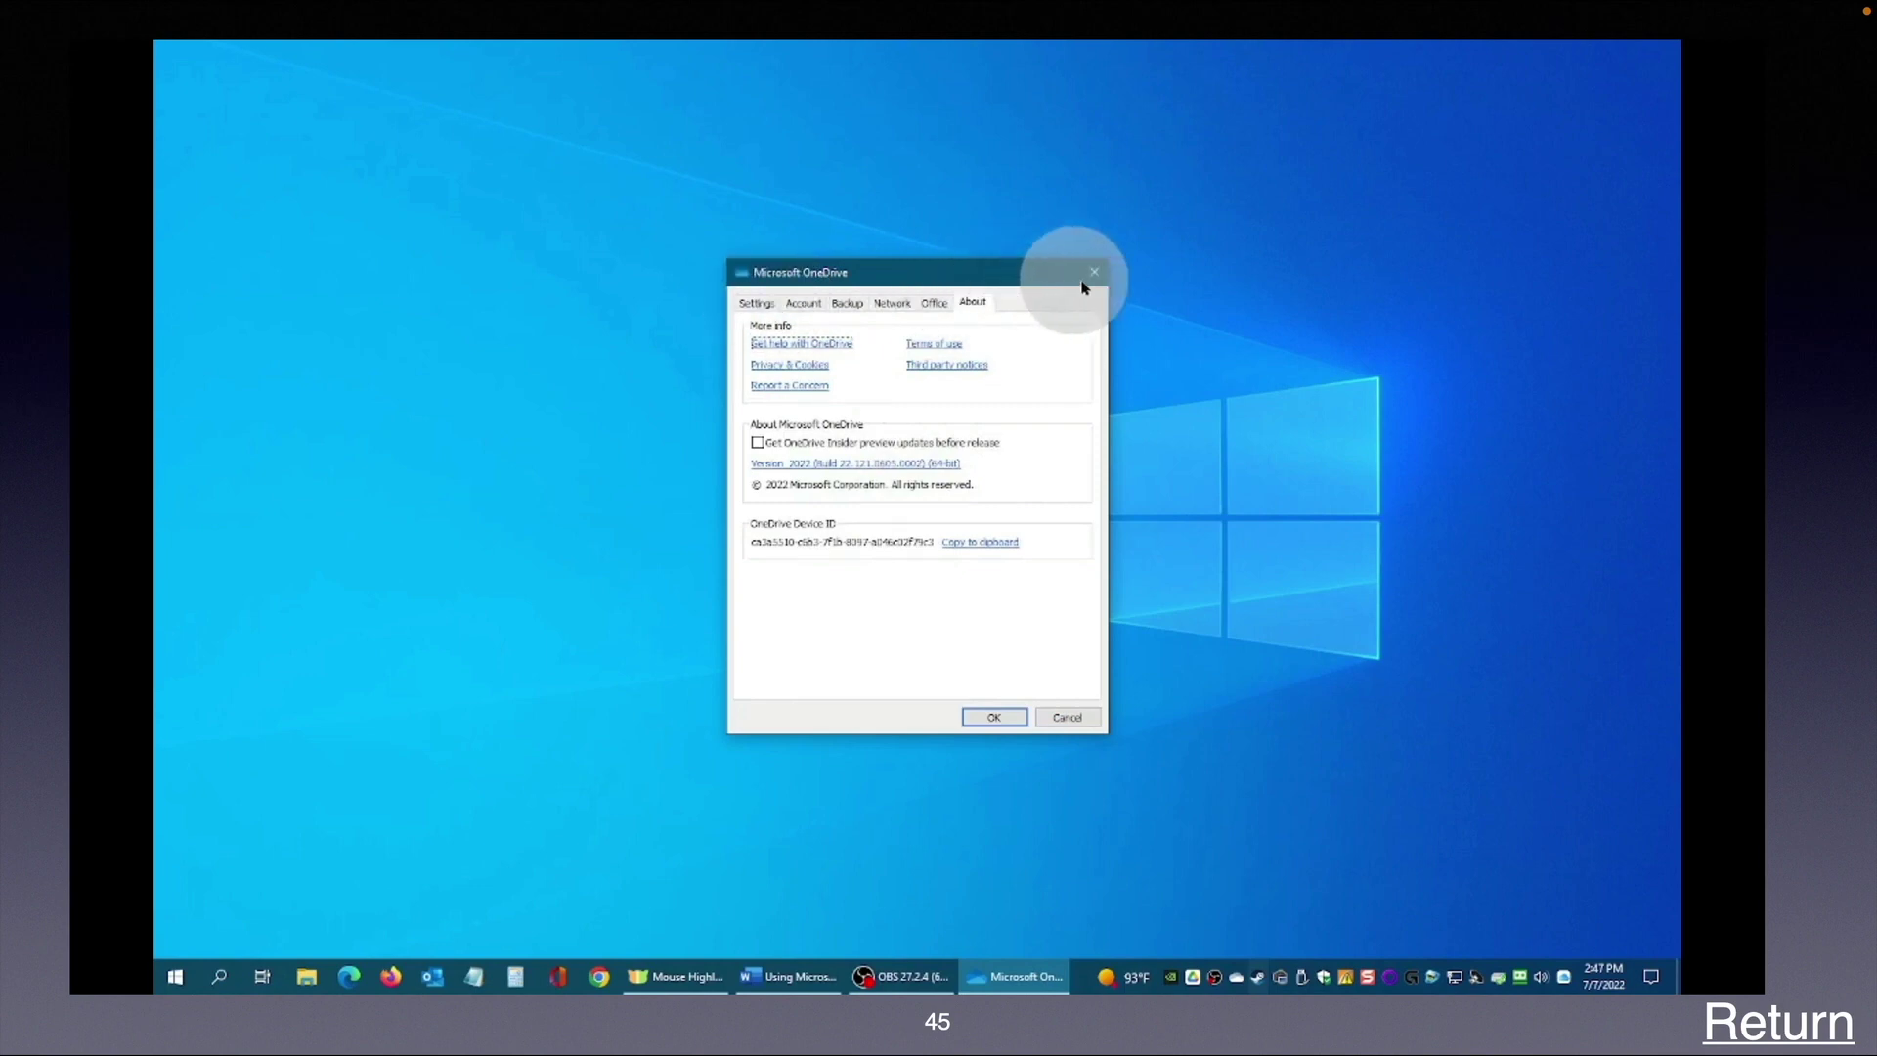
pyautogui.click(1077, 719)
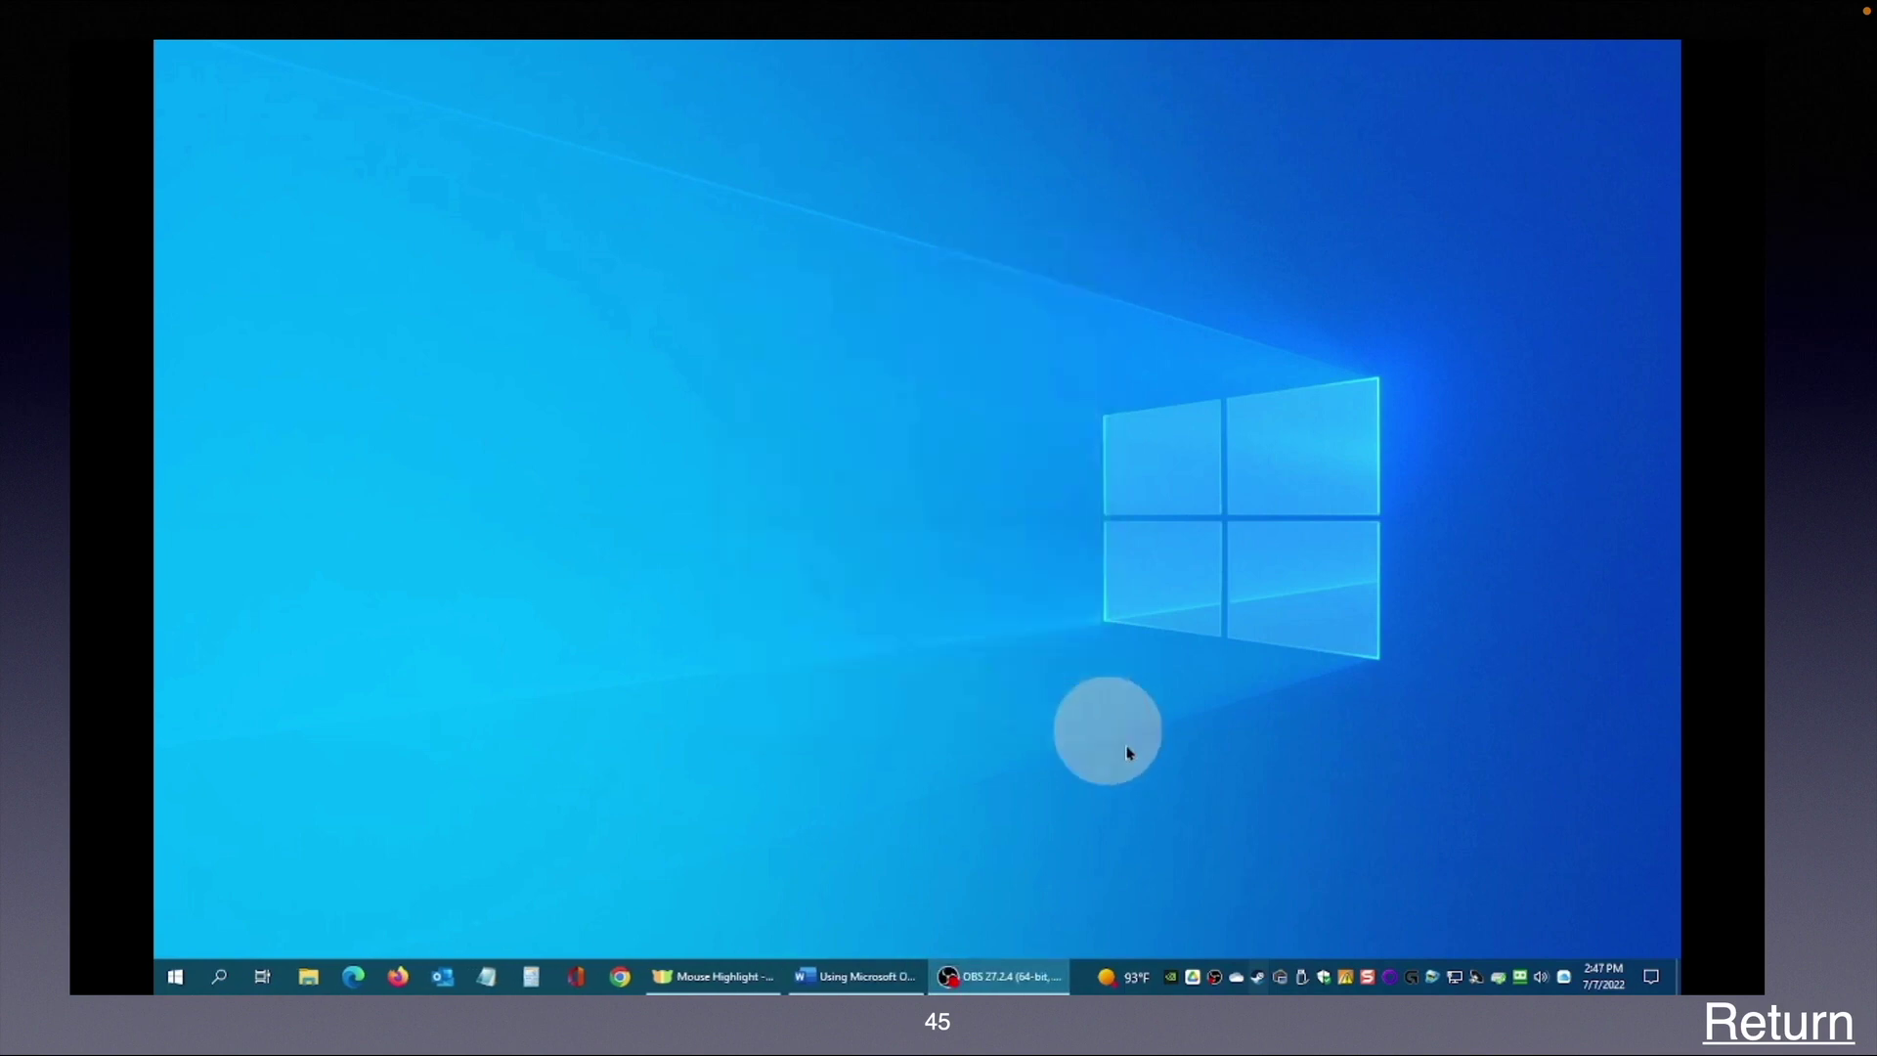
# Step: Open the local OneDrive - Personal folder from the OneDrive sync status and shift its window further across the desktop
pyautogui.click(1235, 978)
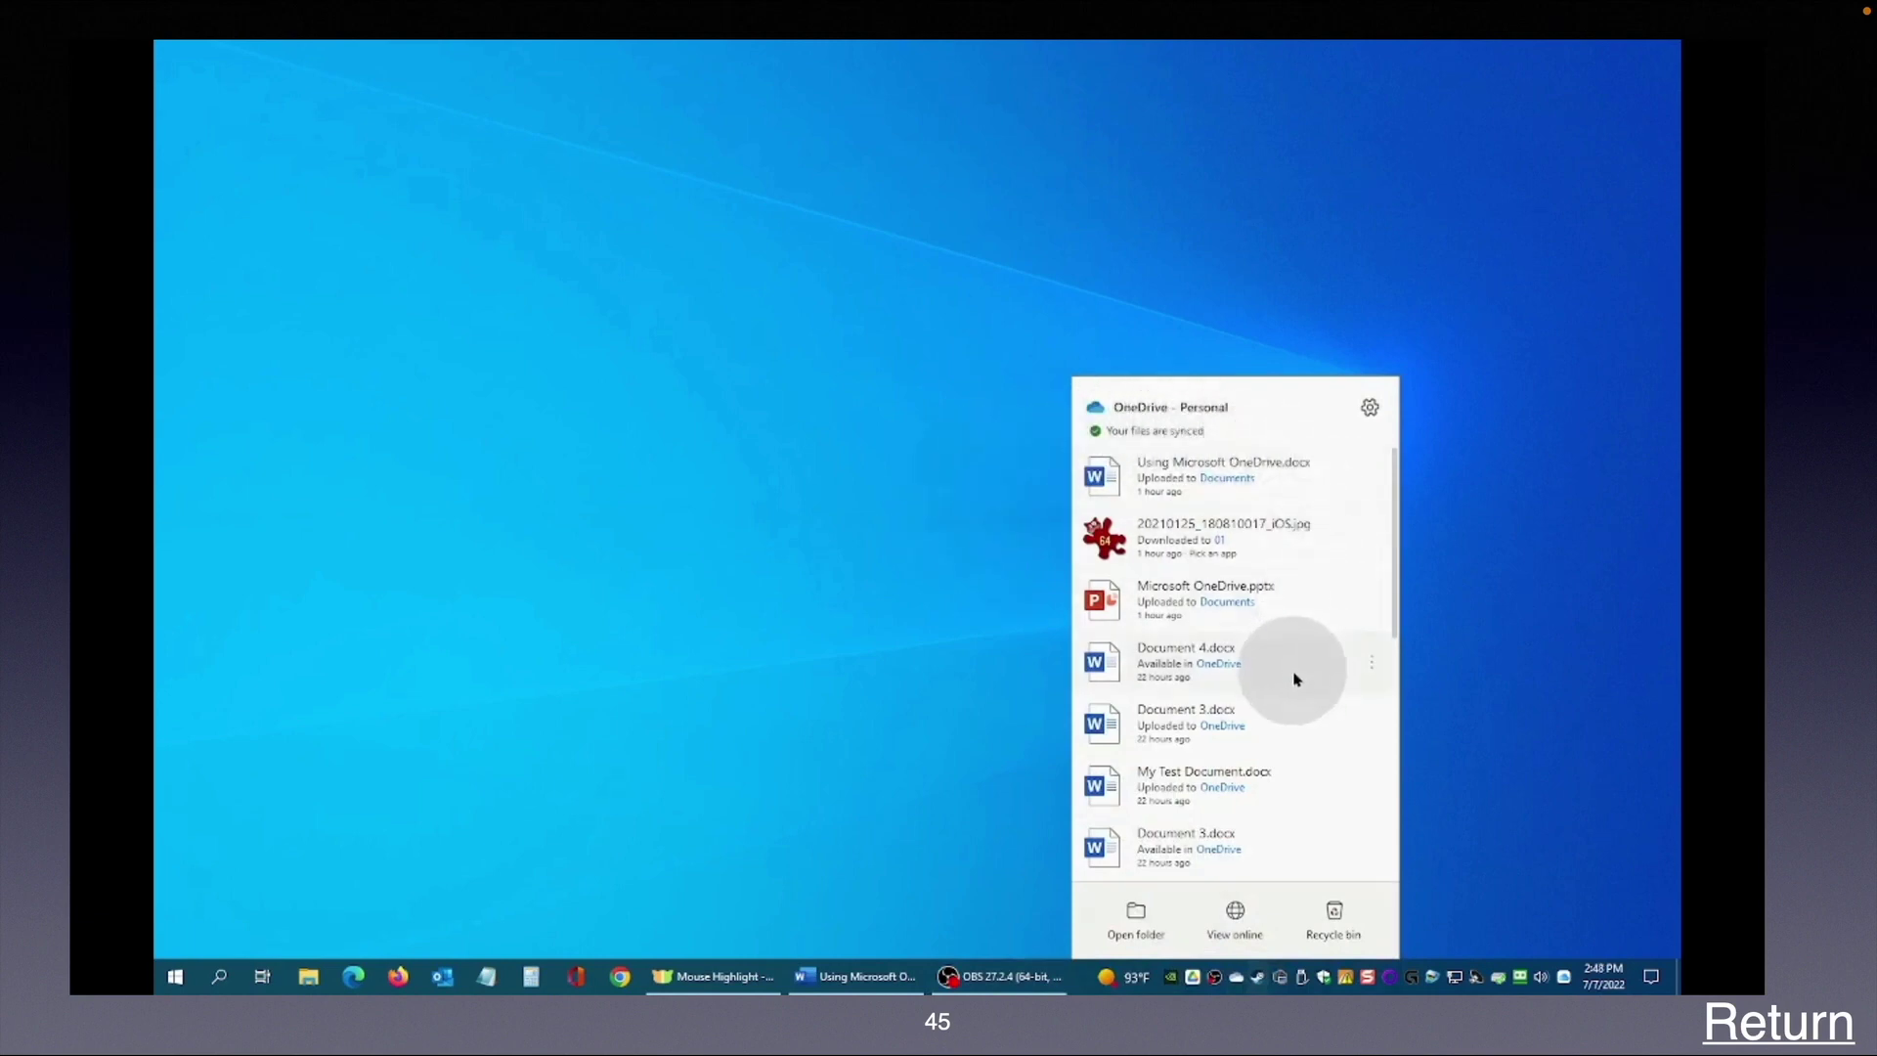
pyautogui.click(1131, 916)
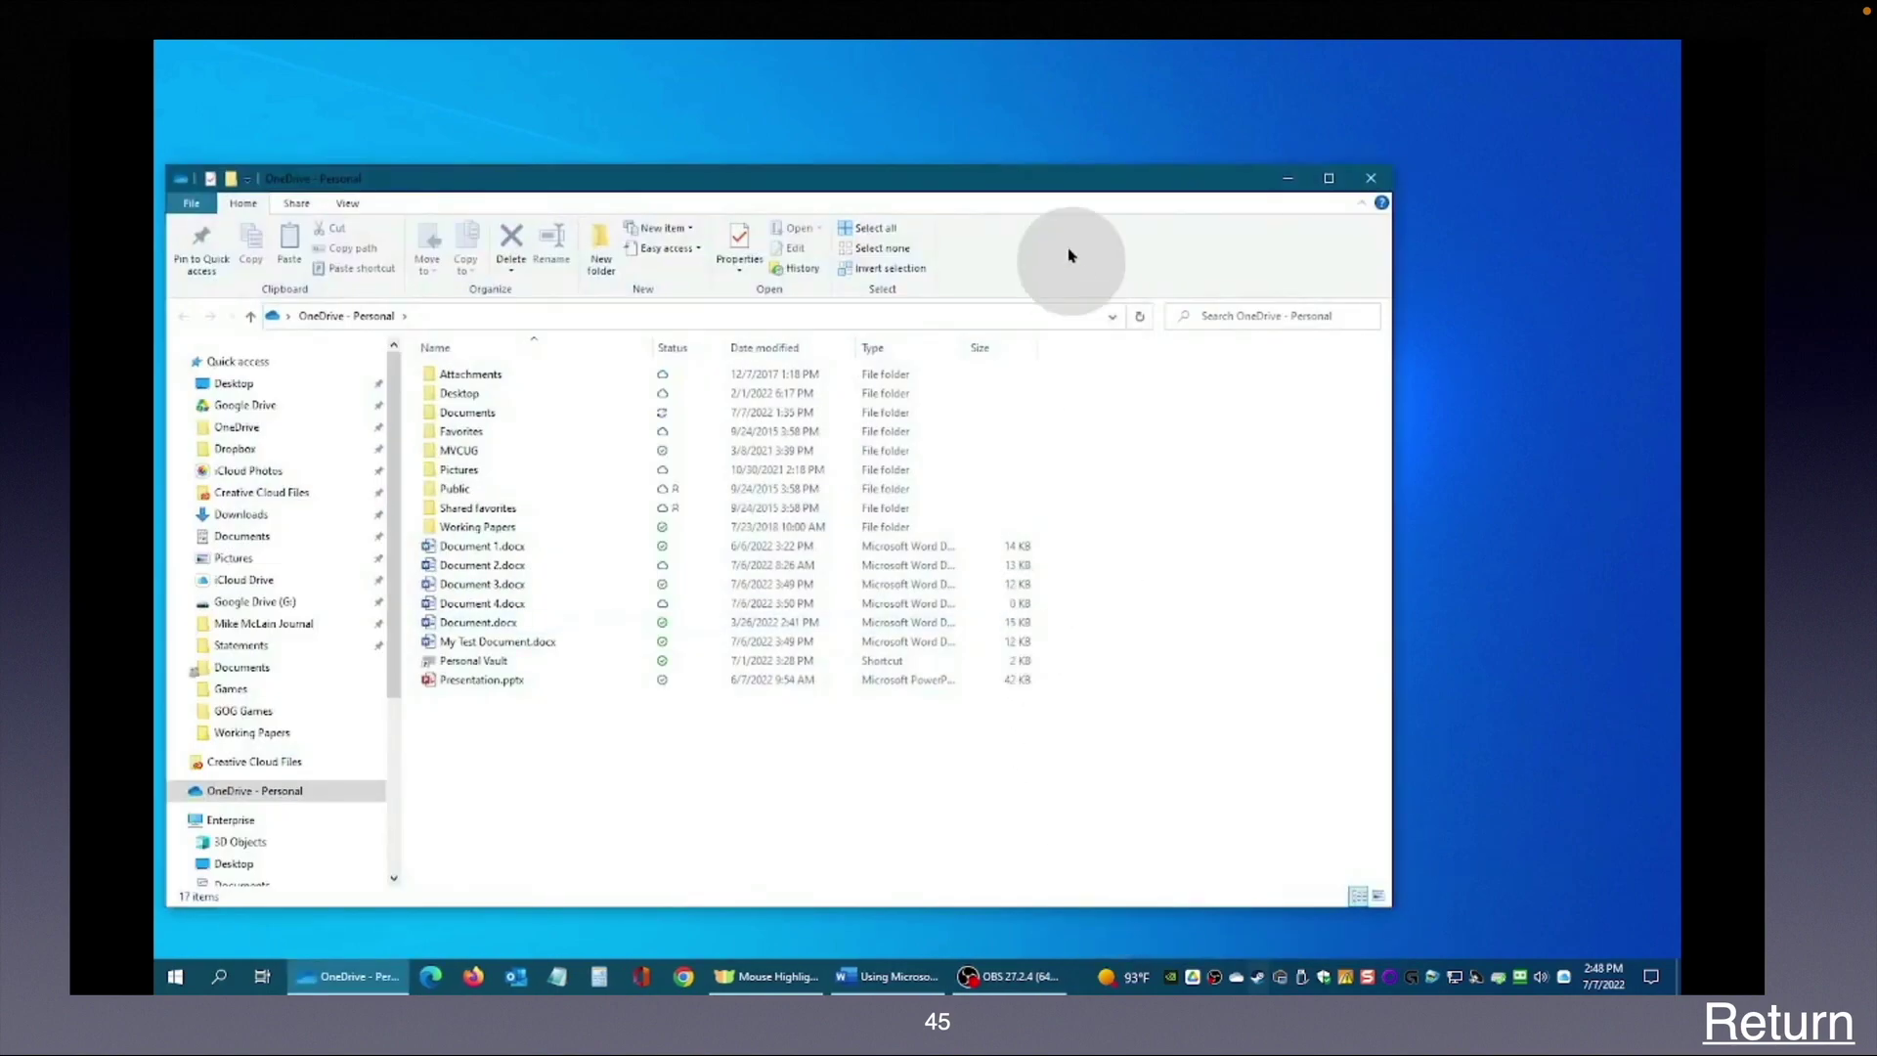
pyautogui.moveTo(1029, 172); pyautogui.dragTo(1181, 196)
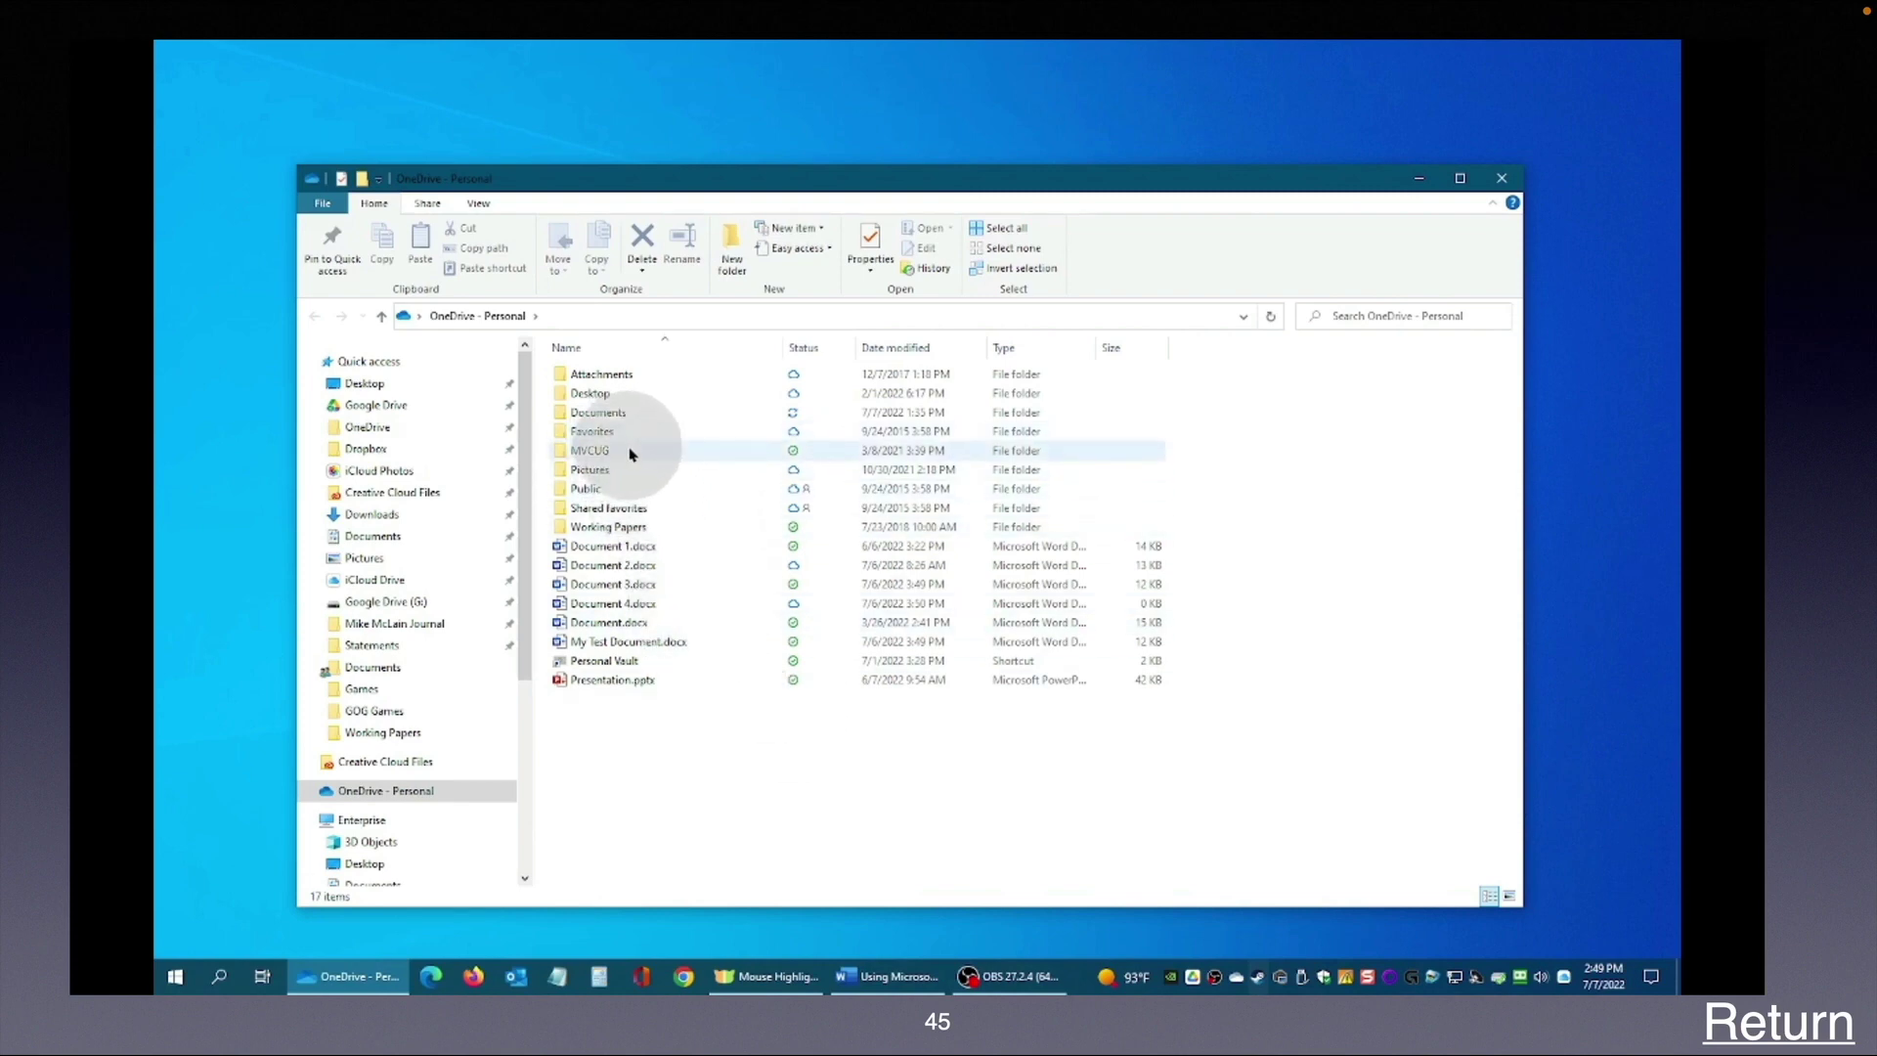
# Step: Set the entire OneDrive - Personal folder to always be kept on this device, and close its window
pyautogui.moveTo(631, 454)
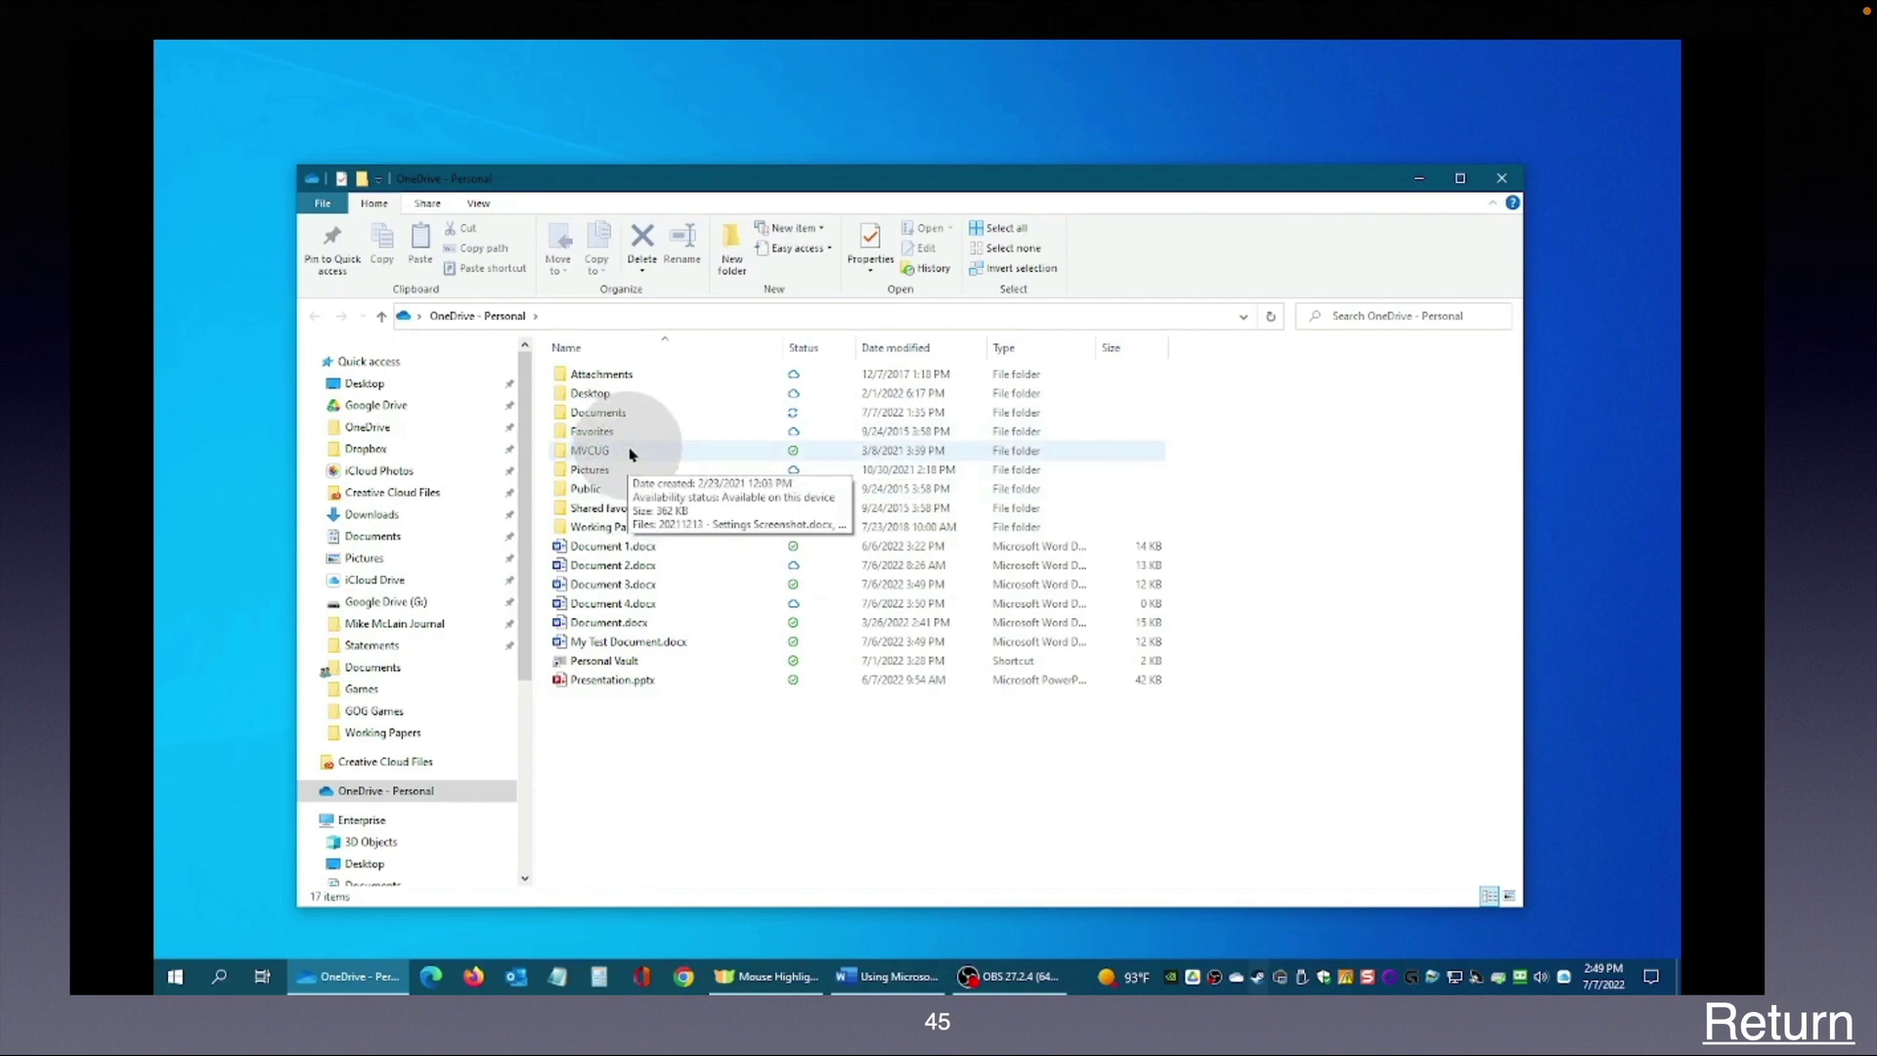
pyautogui.rightClick(631, 454)
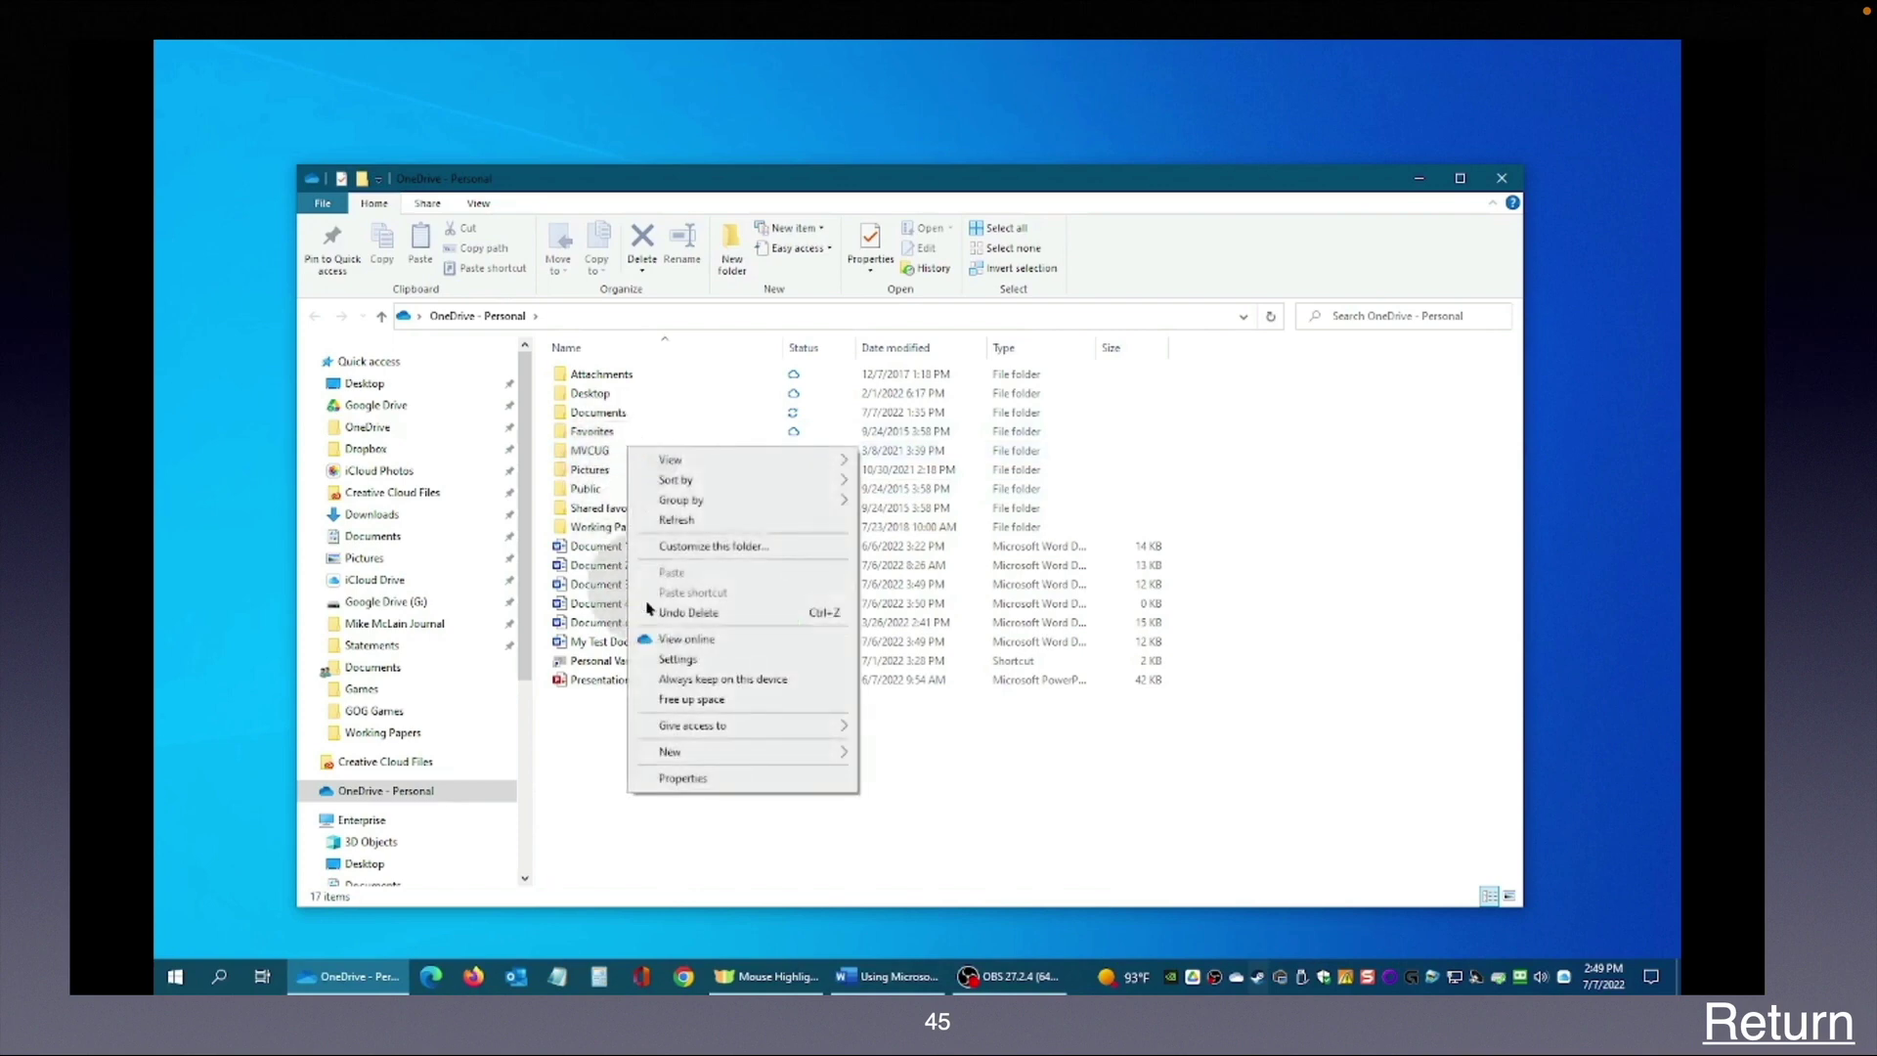
pyautogui.click(735, 681)
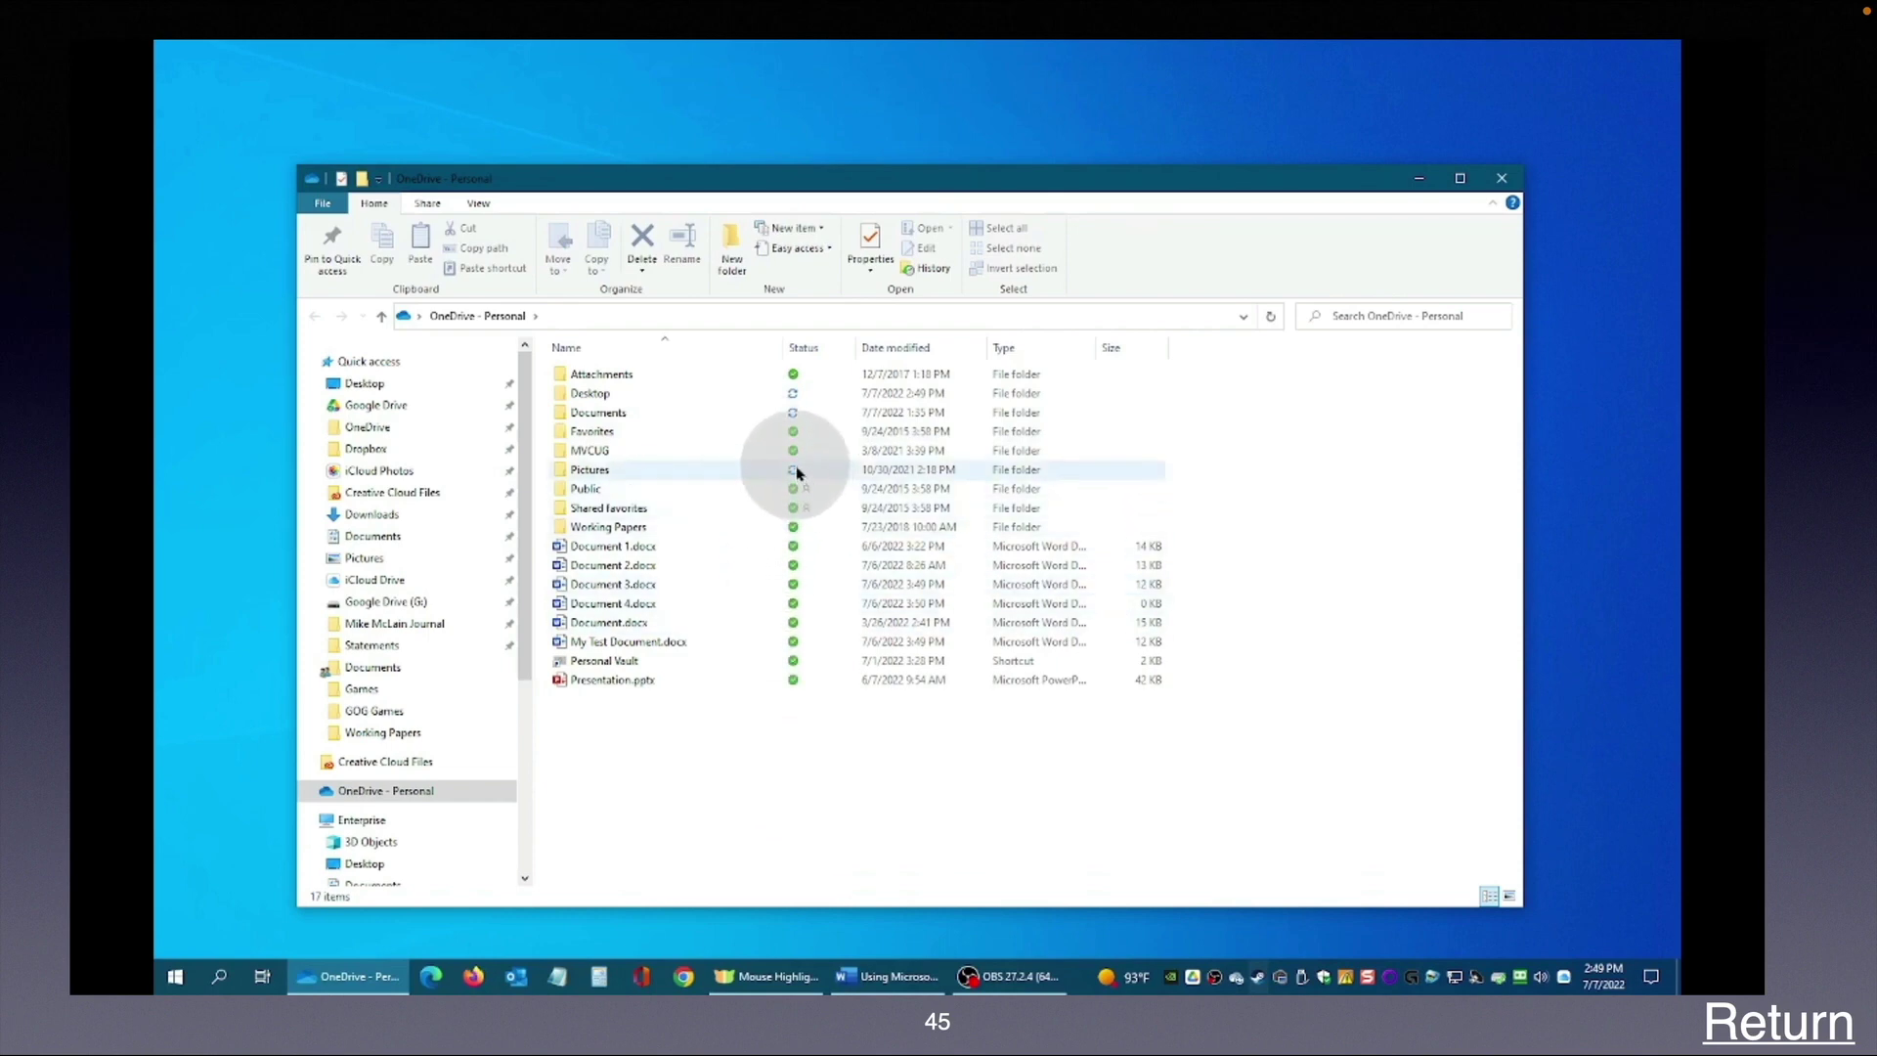
pyautogui.moveTo(808, 475)
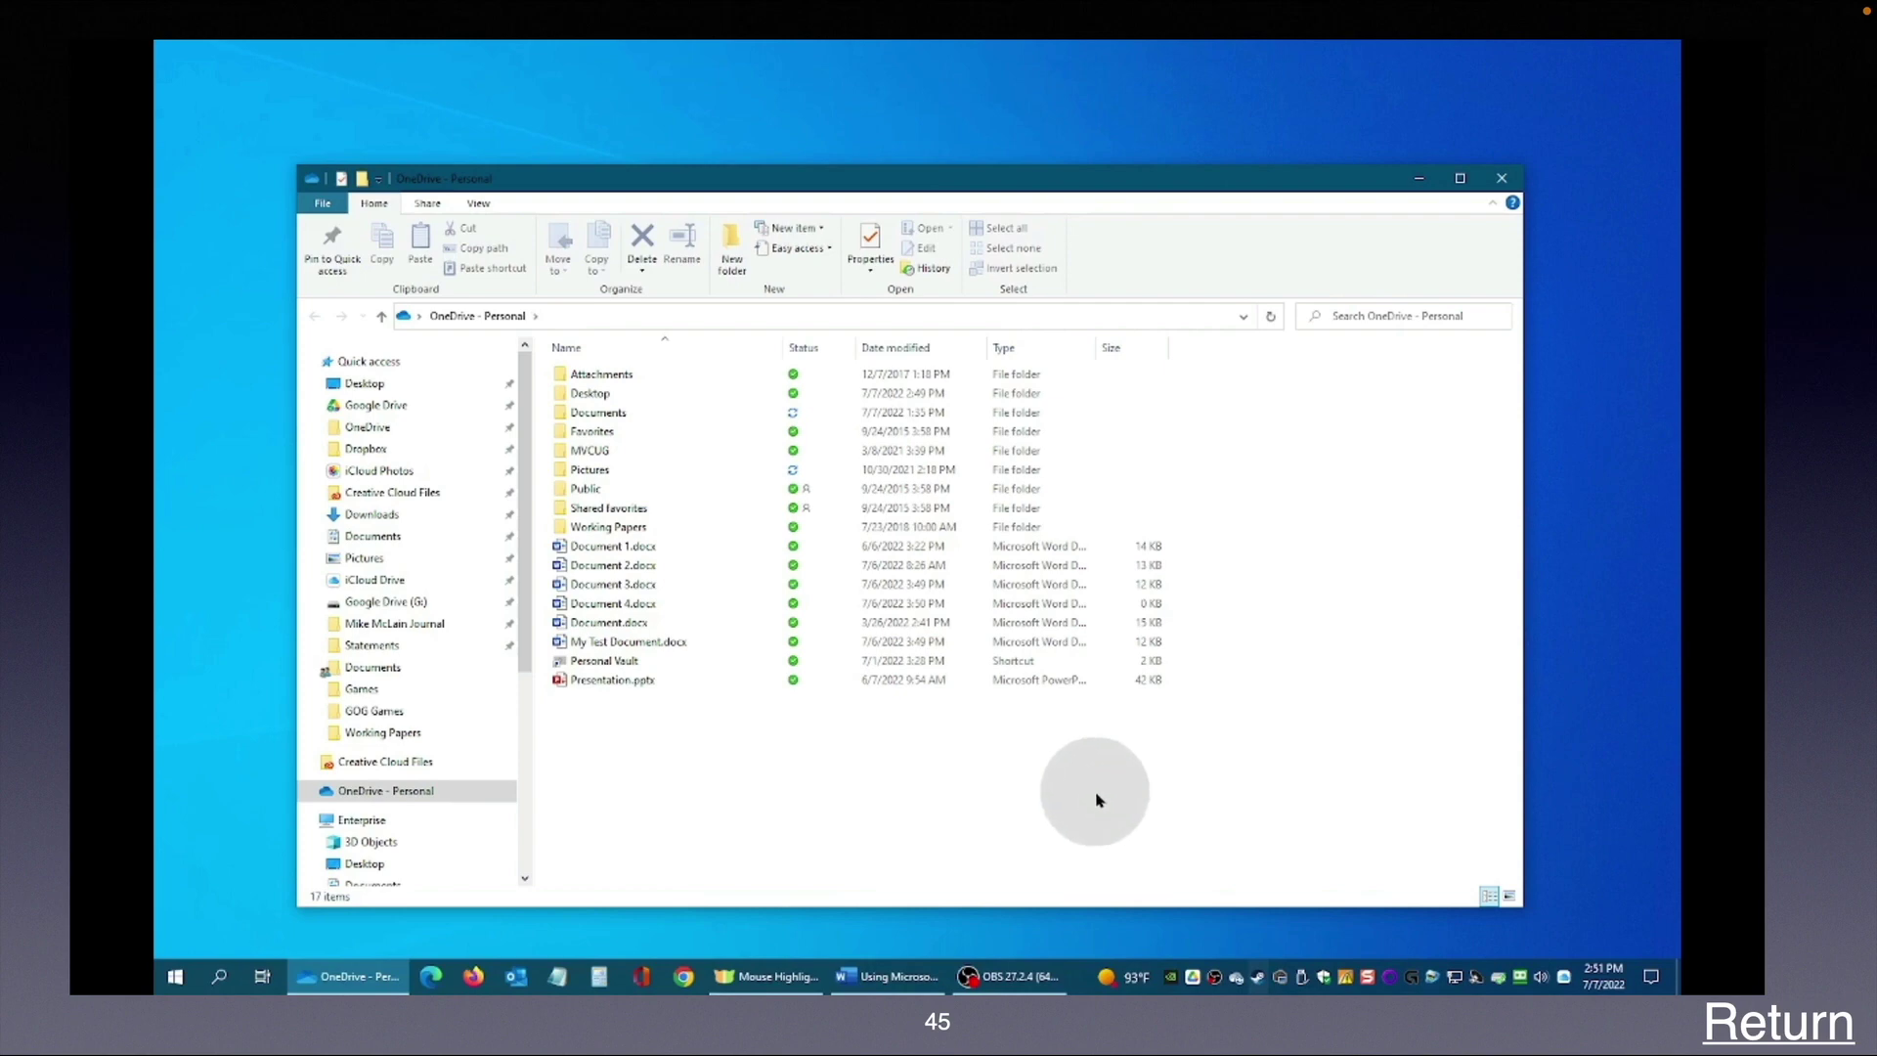
pyautogui.click(1515, 182)
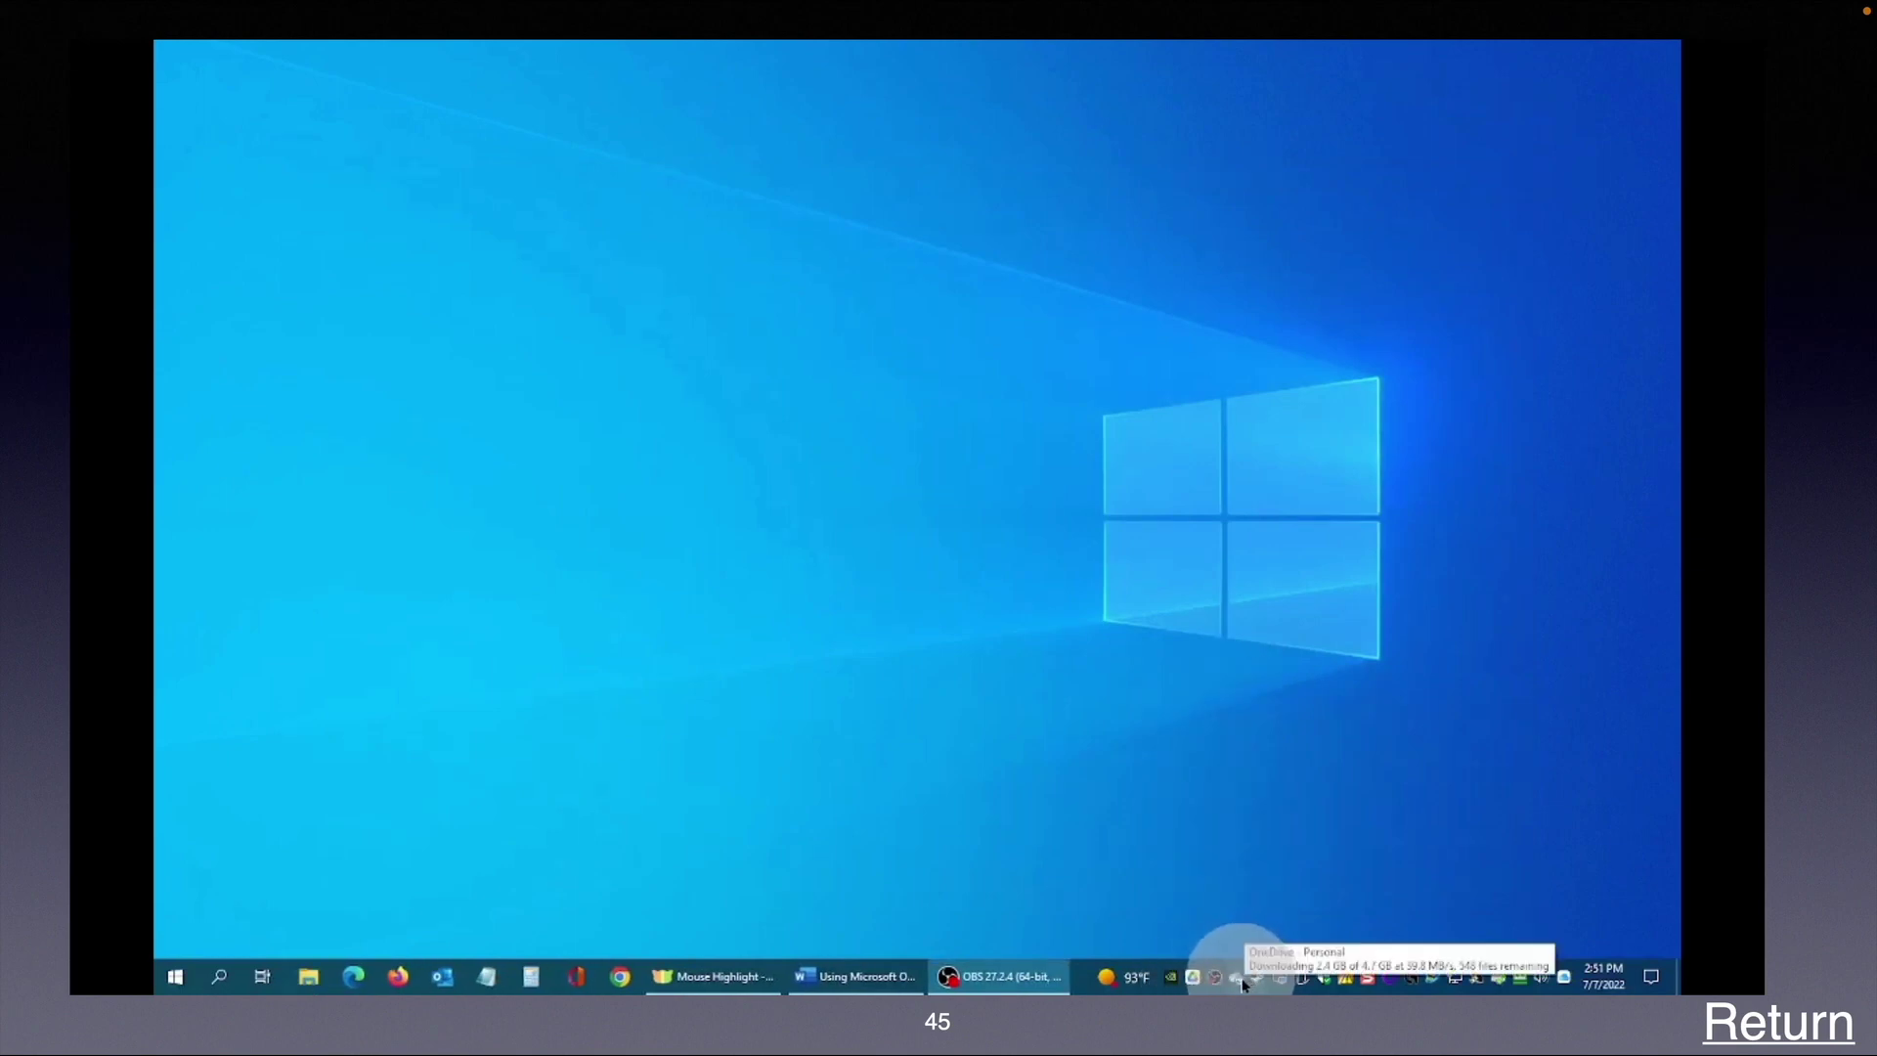
# Step: View the OneDrive files online in the browser, and close the browser window
pyautogui.click(1242, 981)
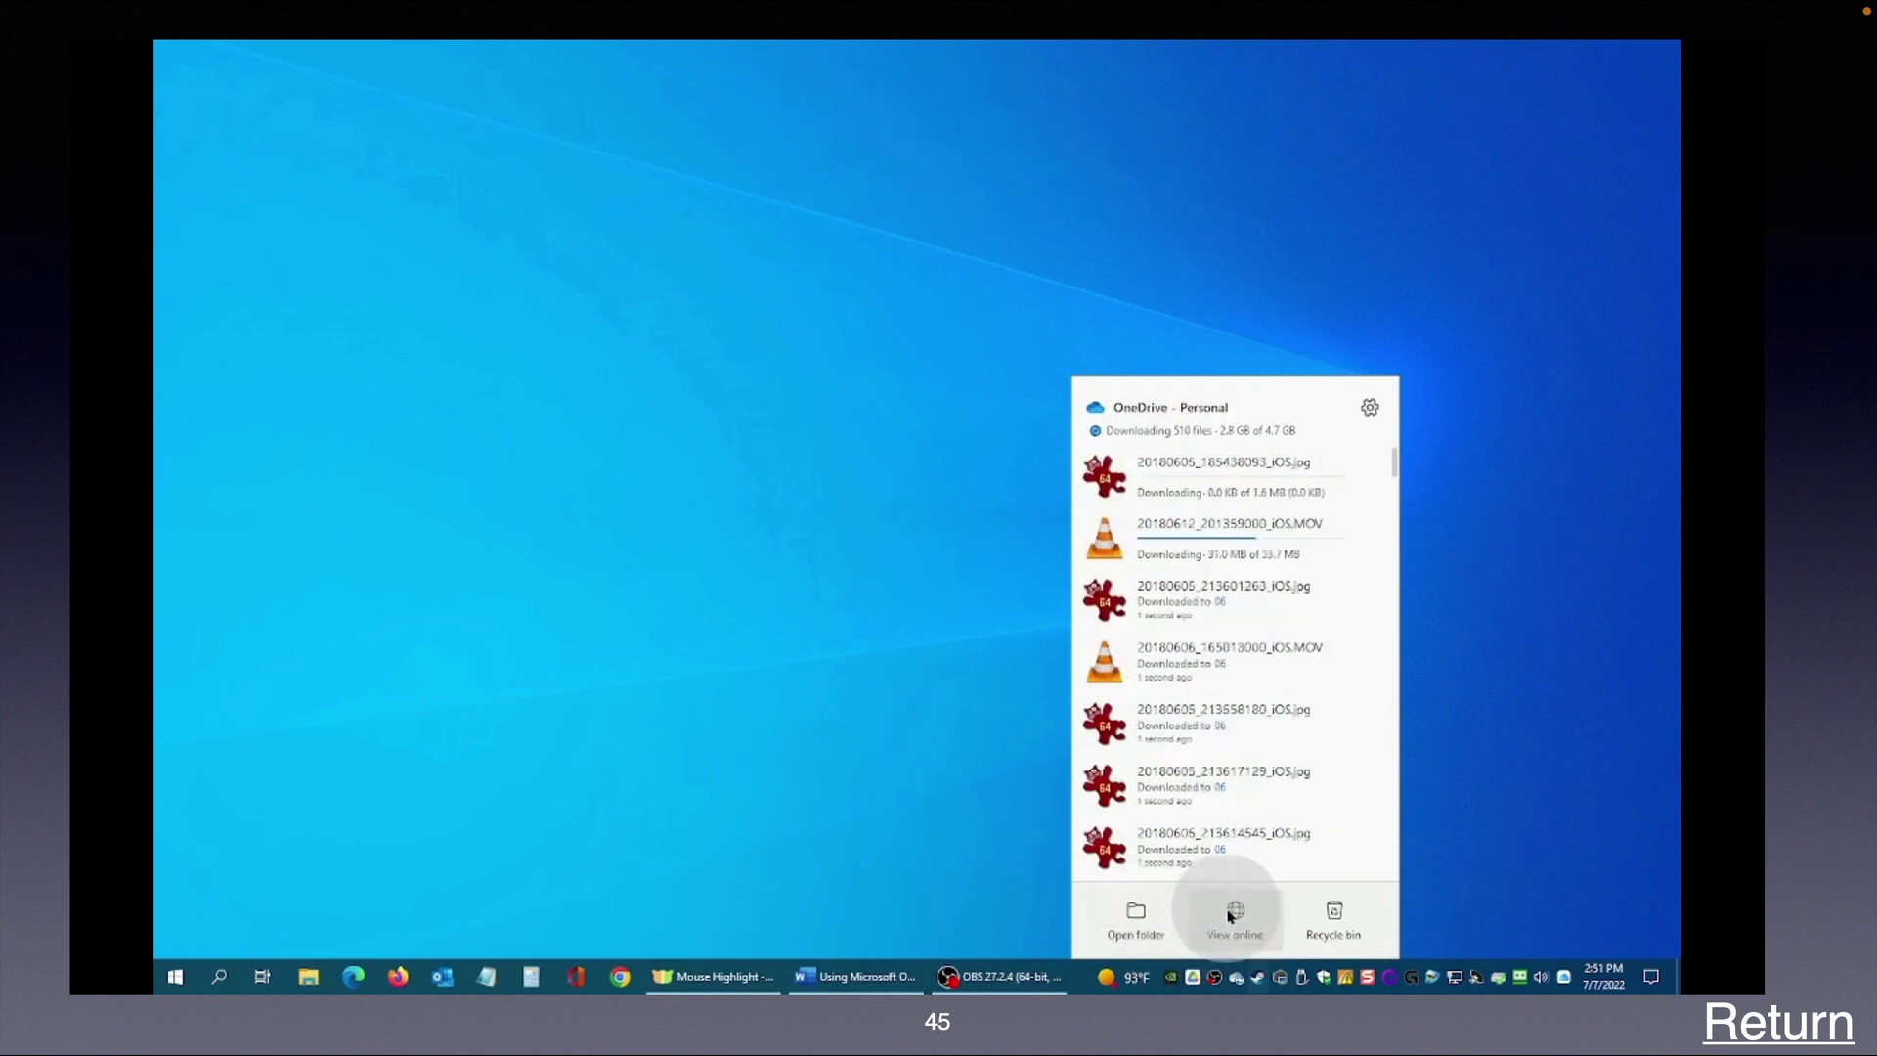
pyautogui.click(1231, 914)
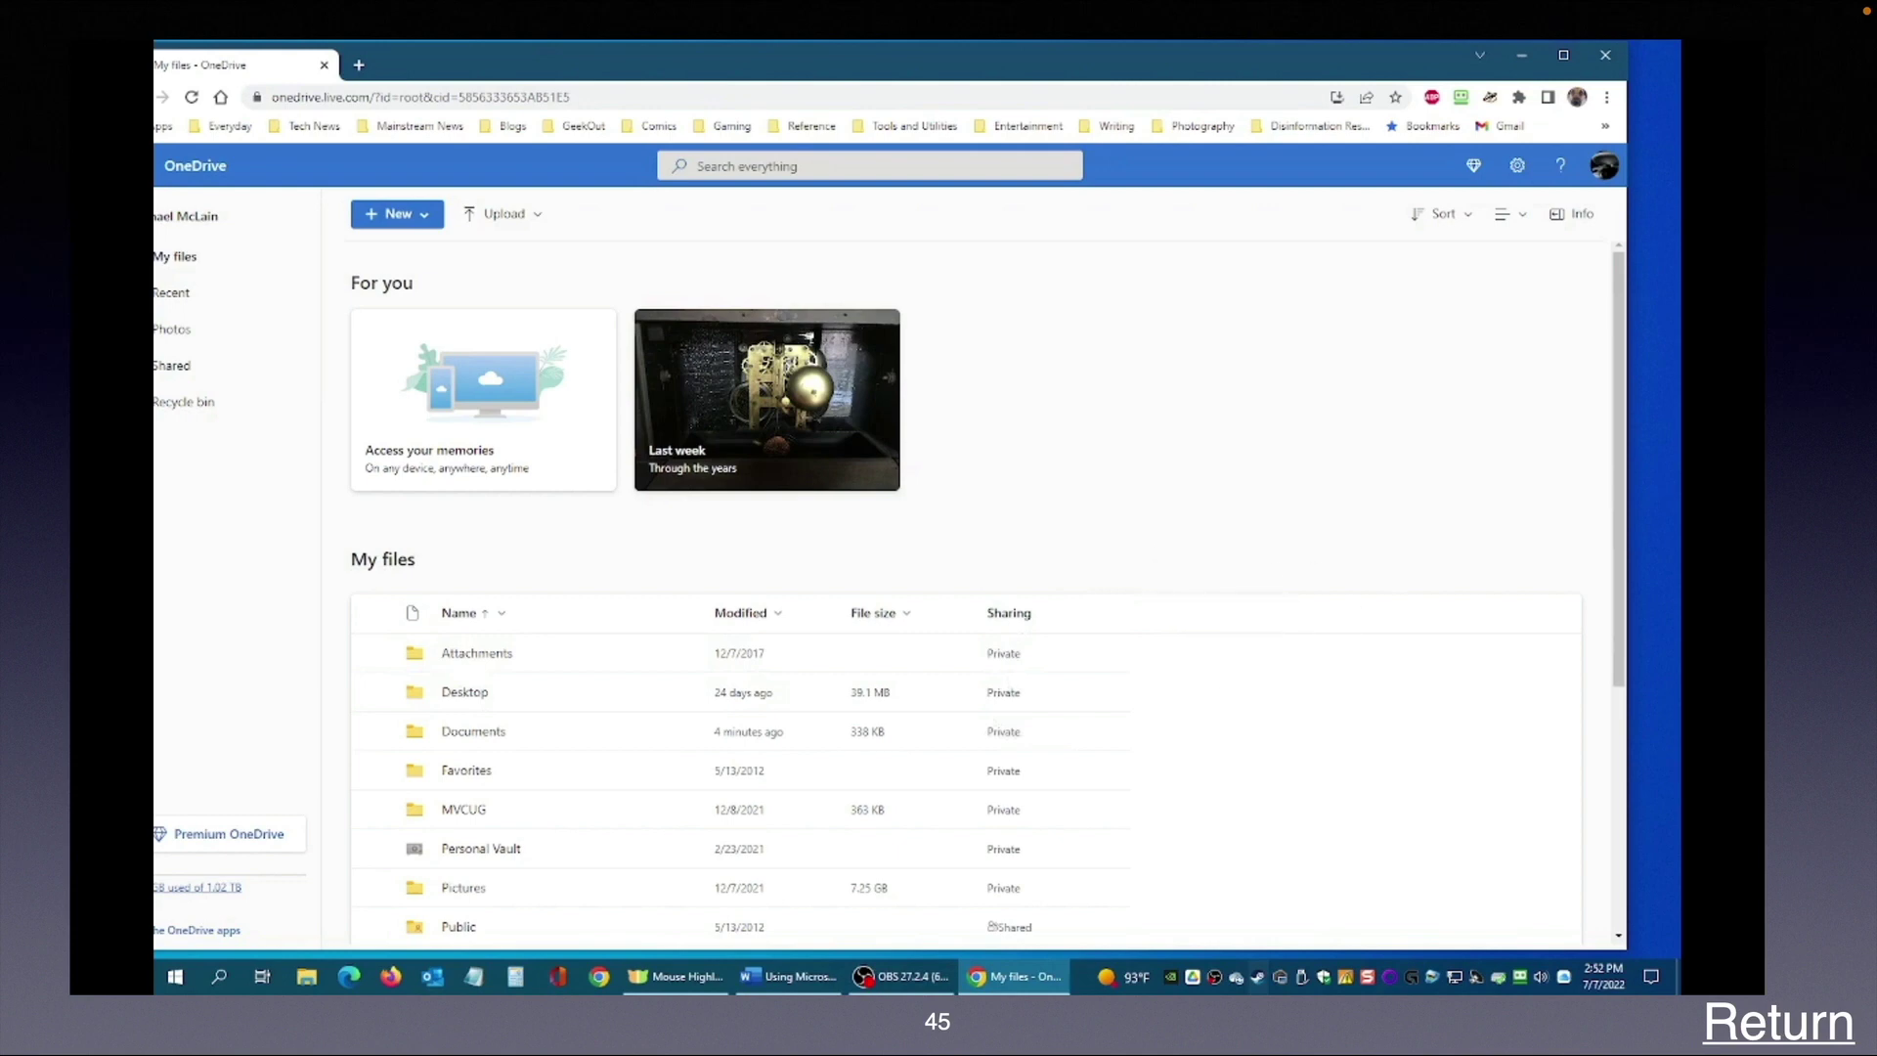
pyautogui.hotkey('alt', 'Tab')
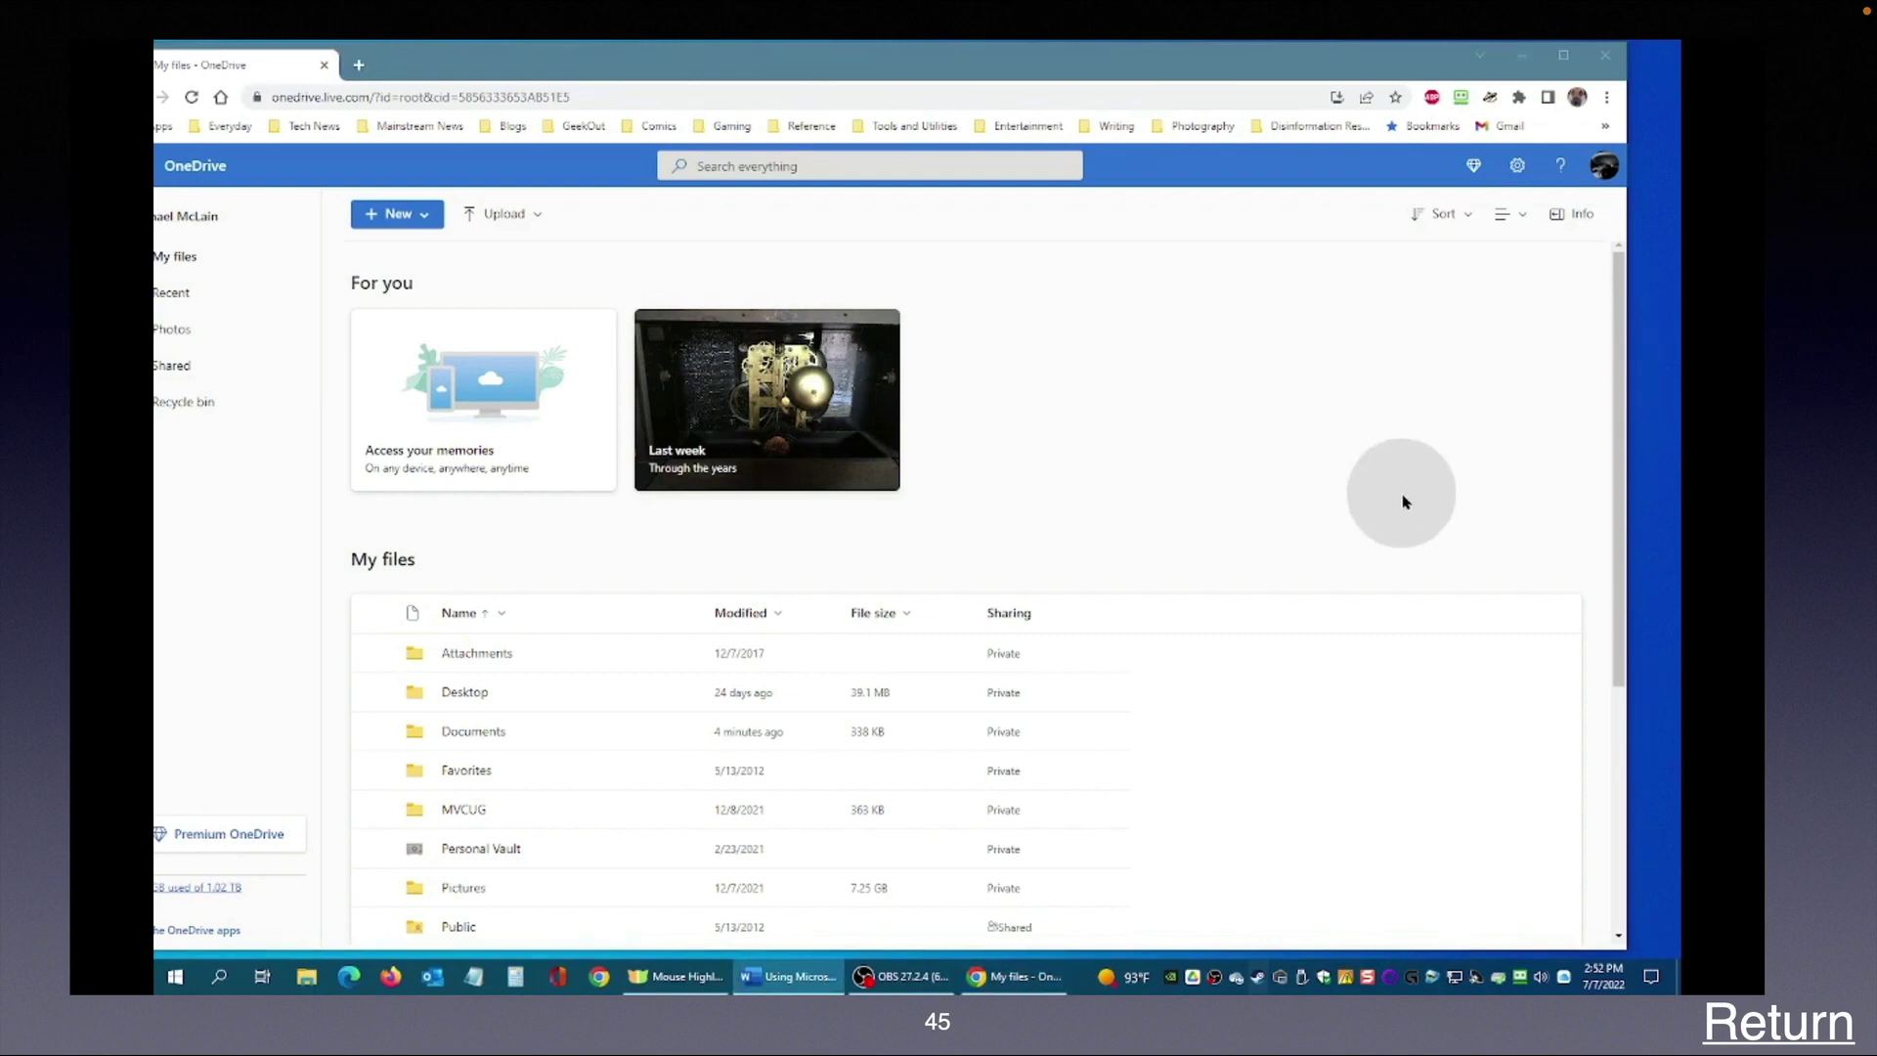
pyautogui.click(1606, 58)
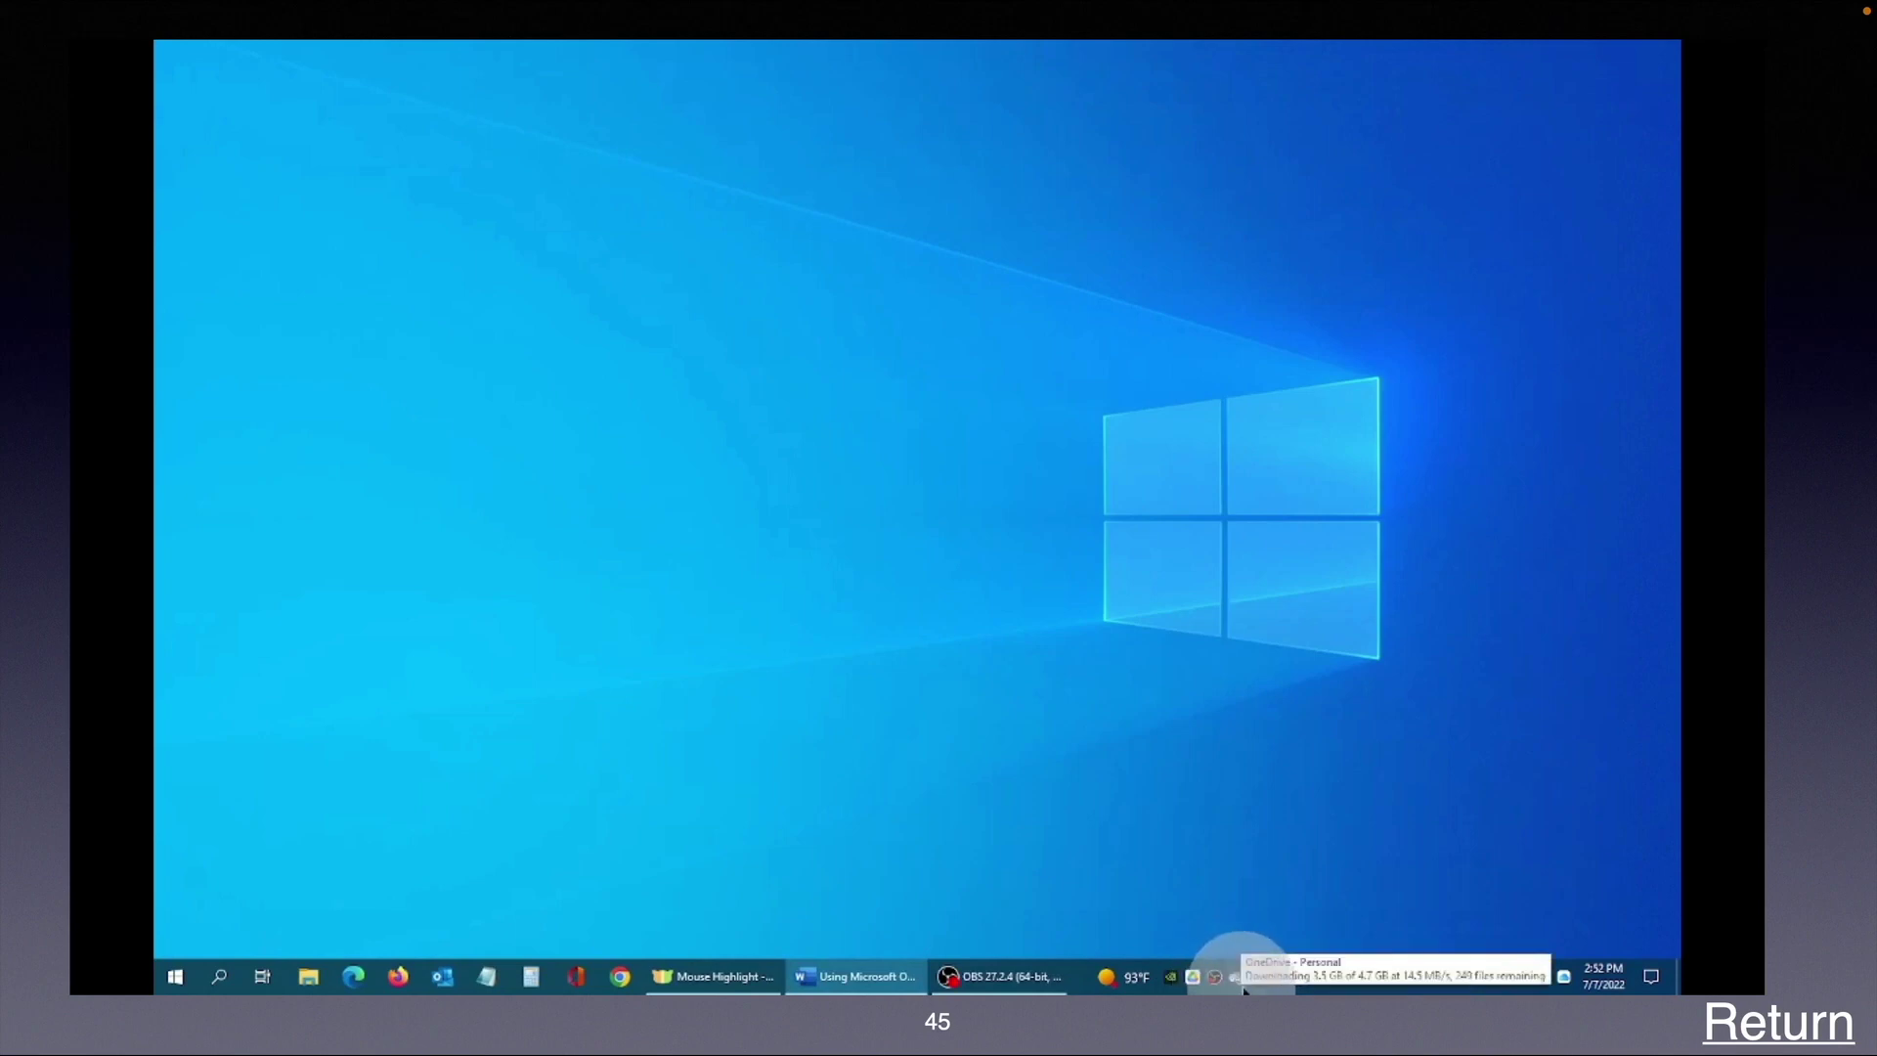
# Step: Reopen the local OneDrive folder and show the contents of its Documents subfolder
pyautogui.click(1237, 977)
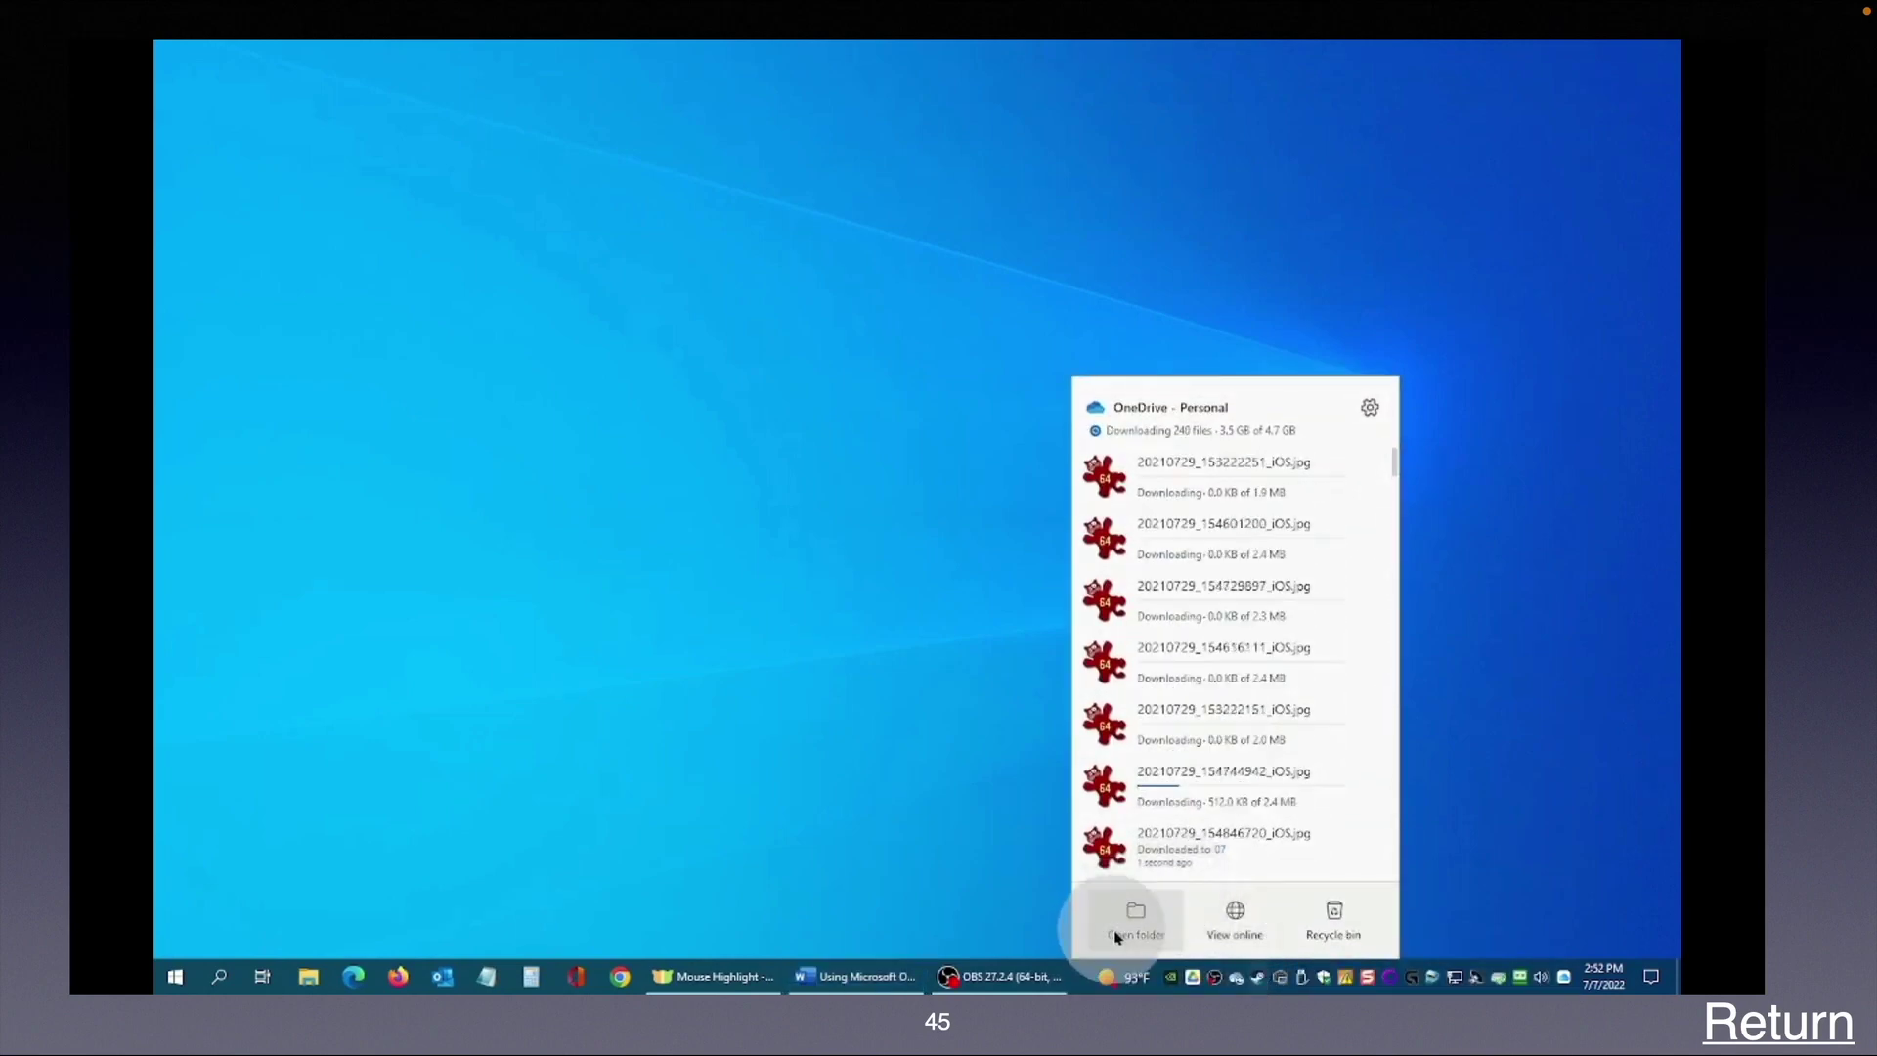
pyautogui.click(1134, 914)
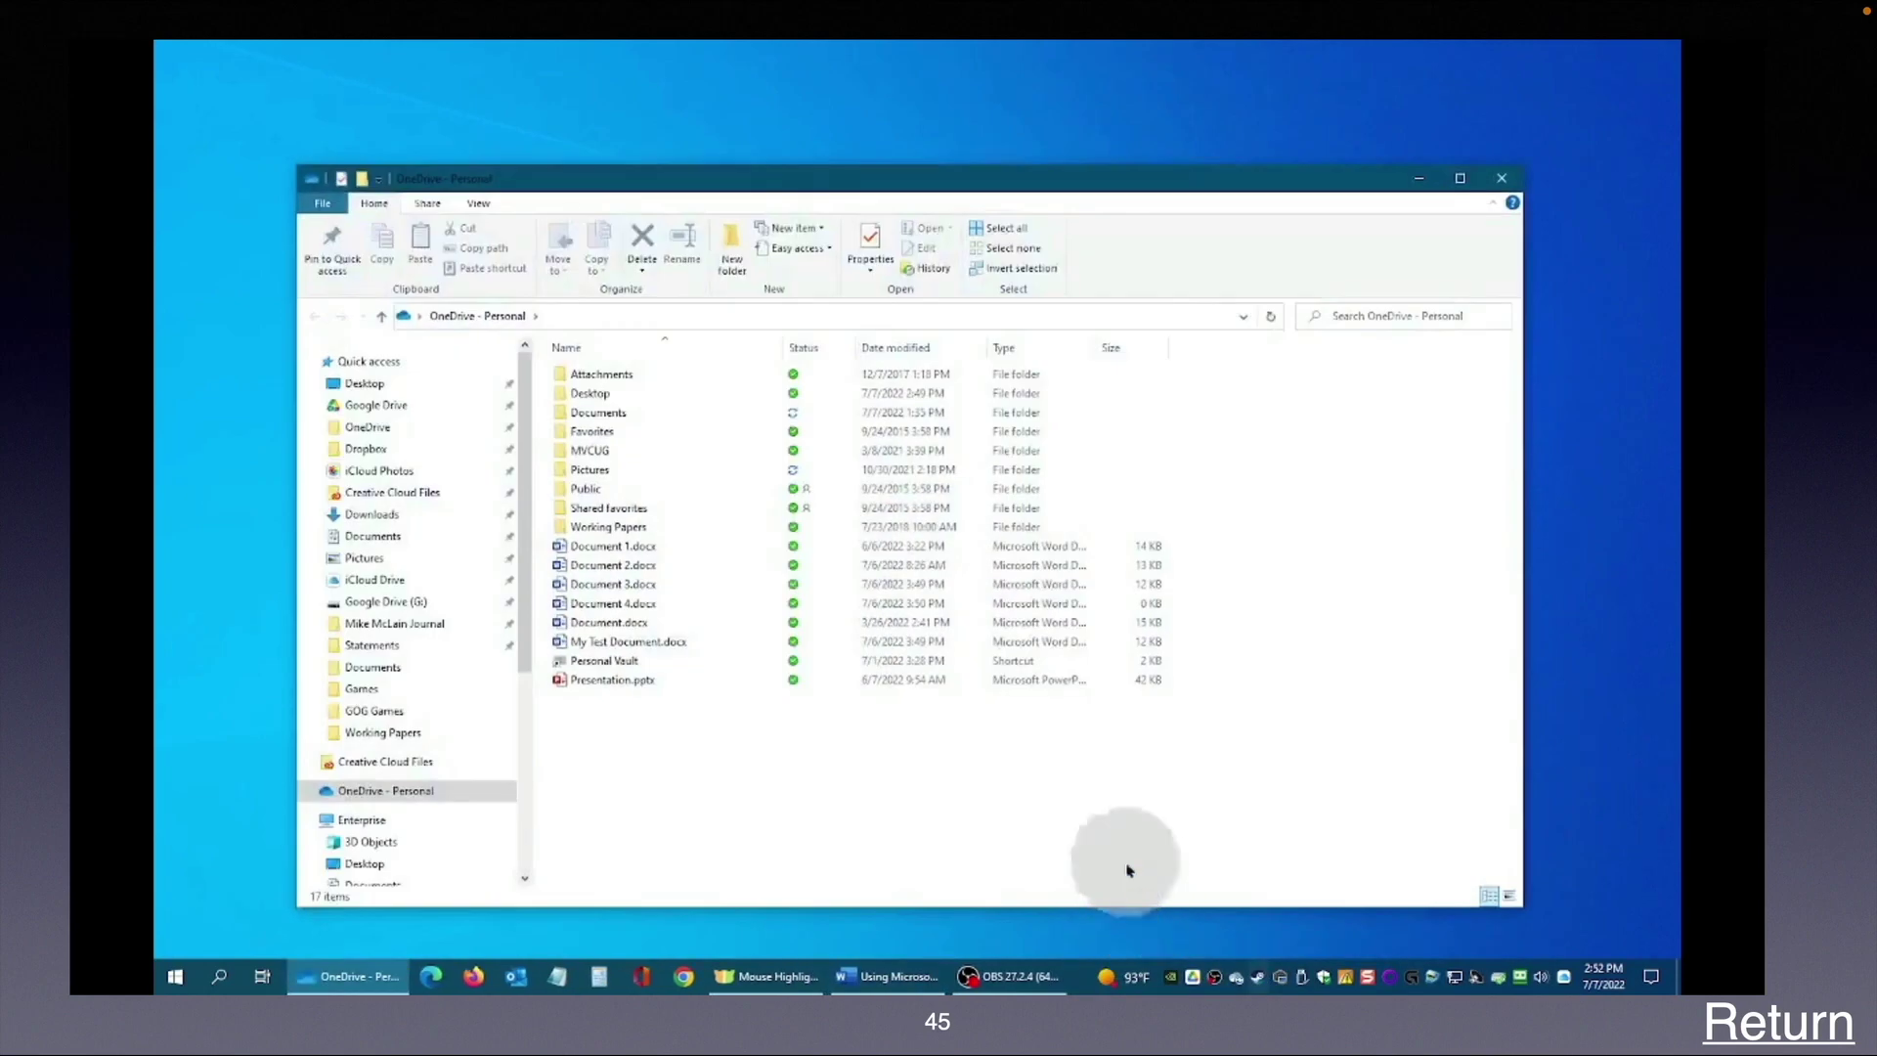
pyautogui.doubleClick(641, 412)
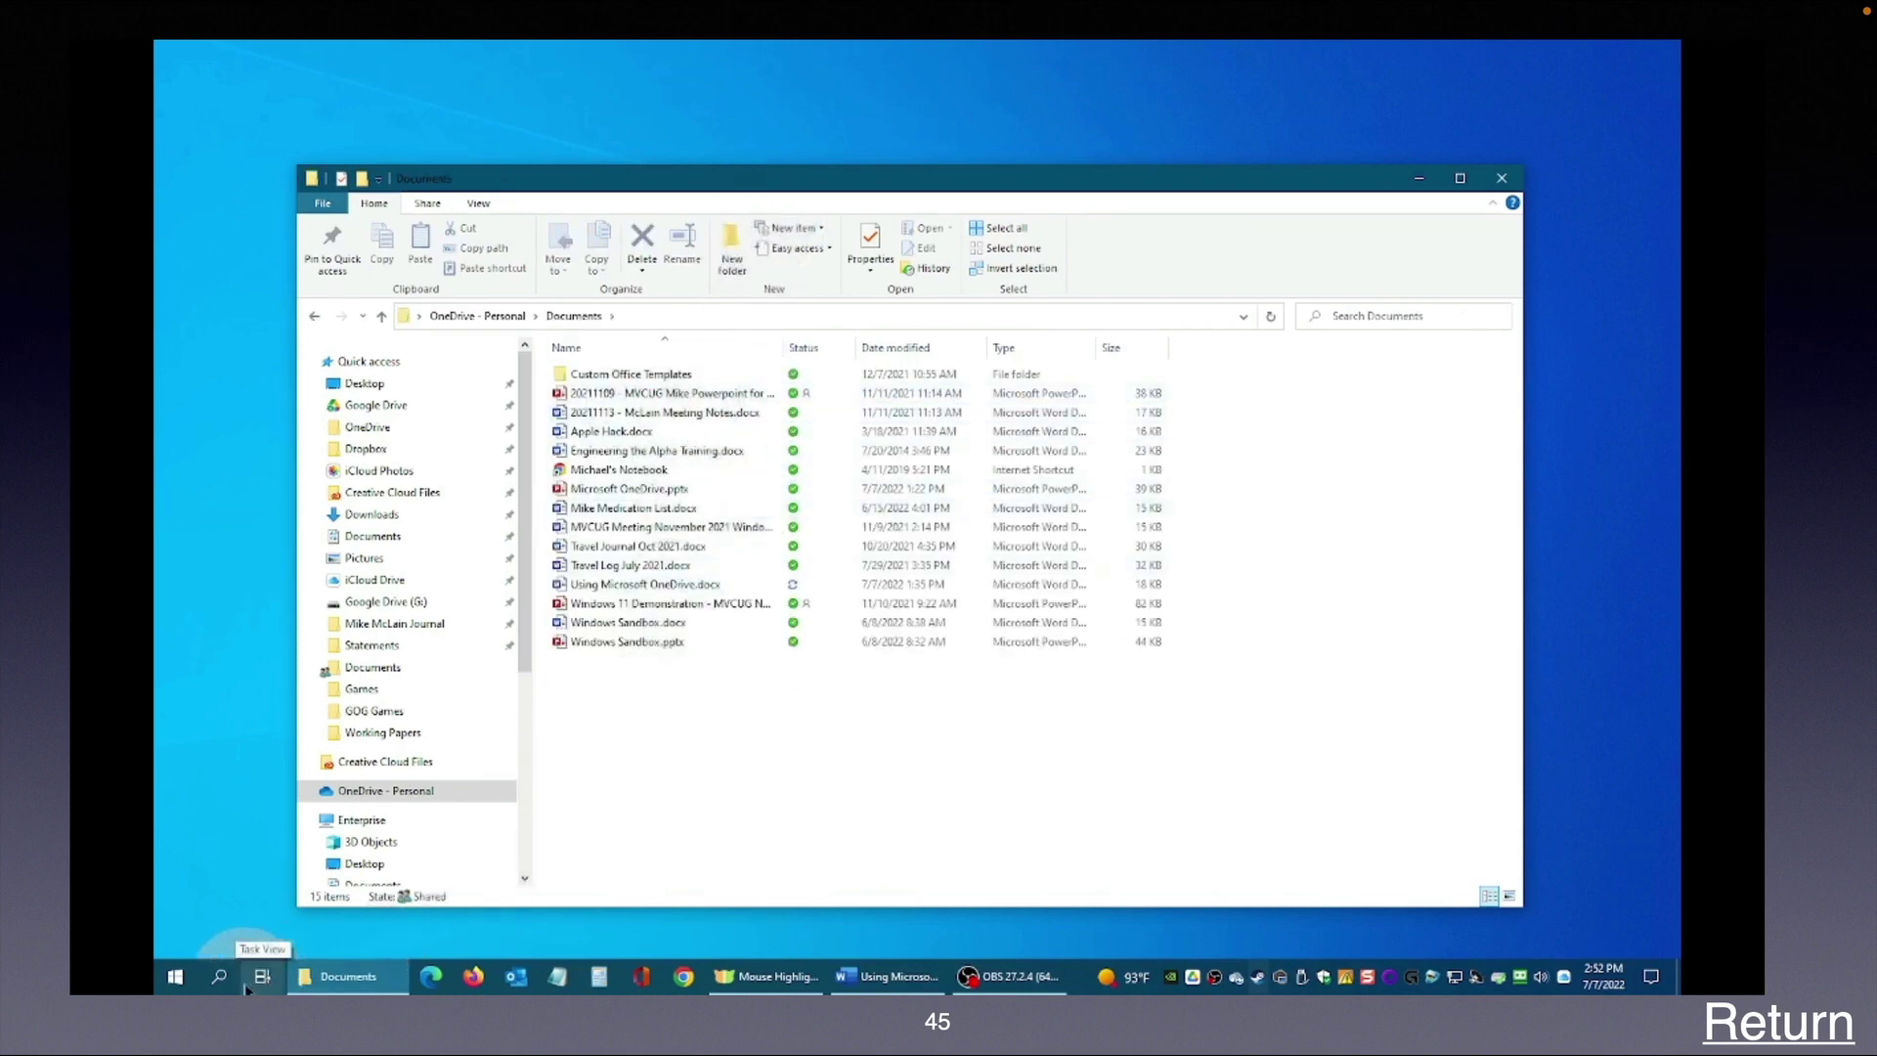
# Step: Open the PC's own Documents folder in a second File Explorer window and place it over the OneDrive Documents window for comparison
pyautogui.rightClick(333, 976)
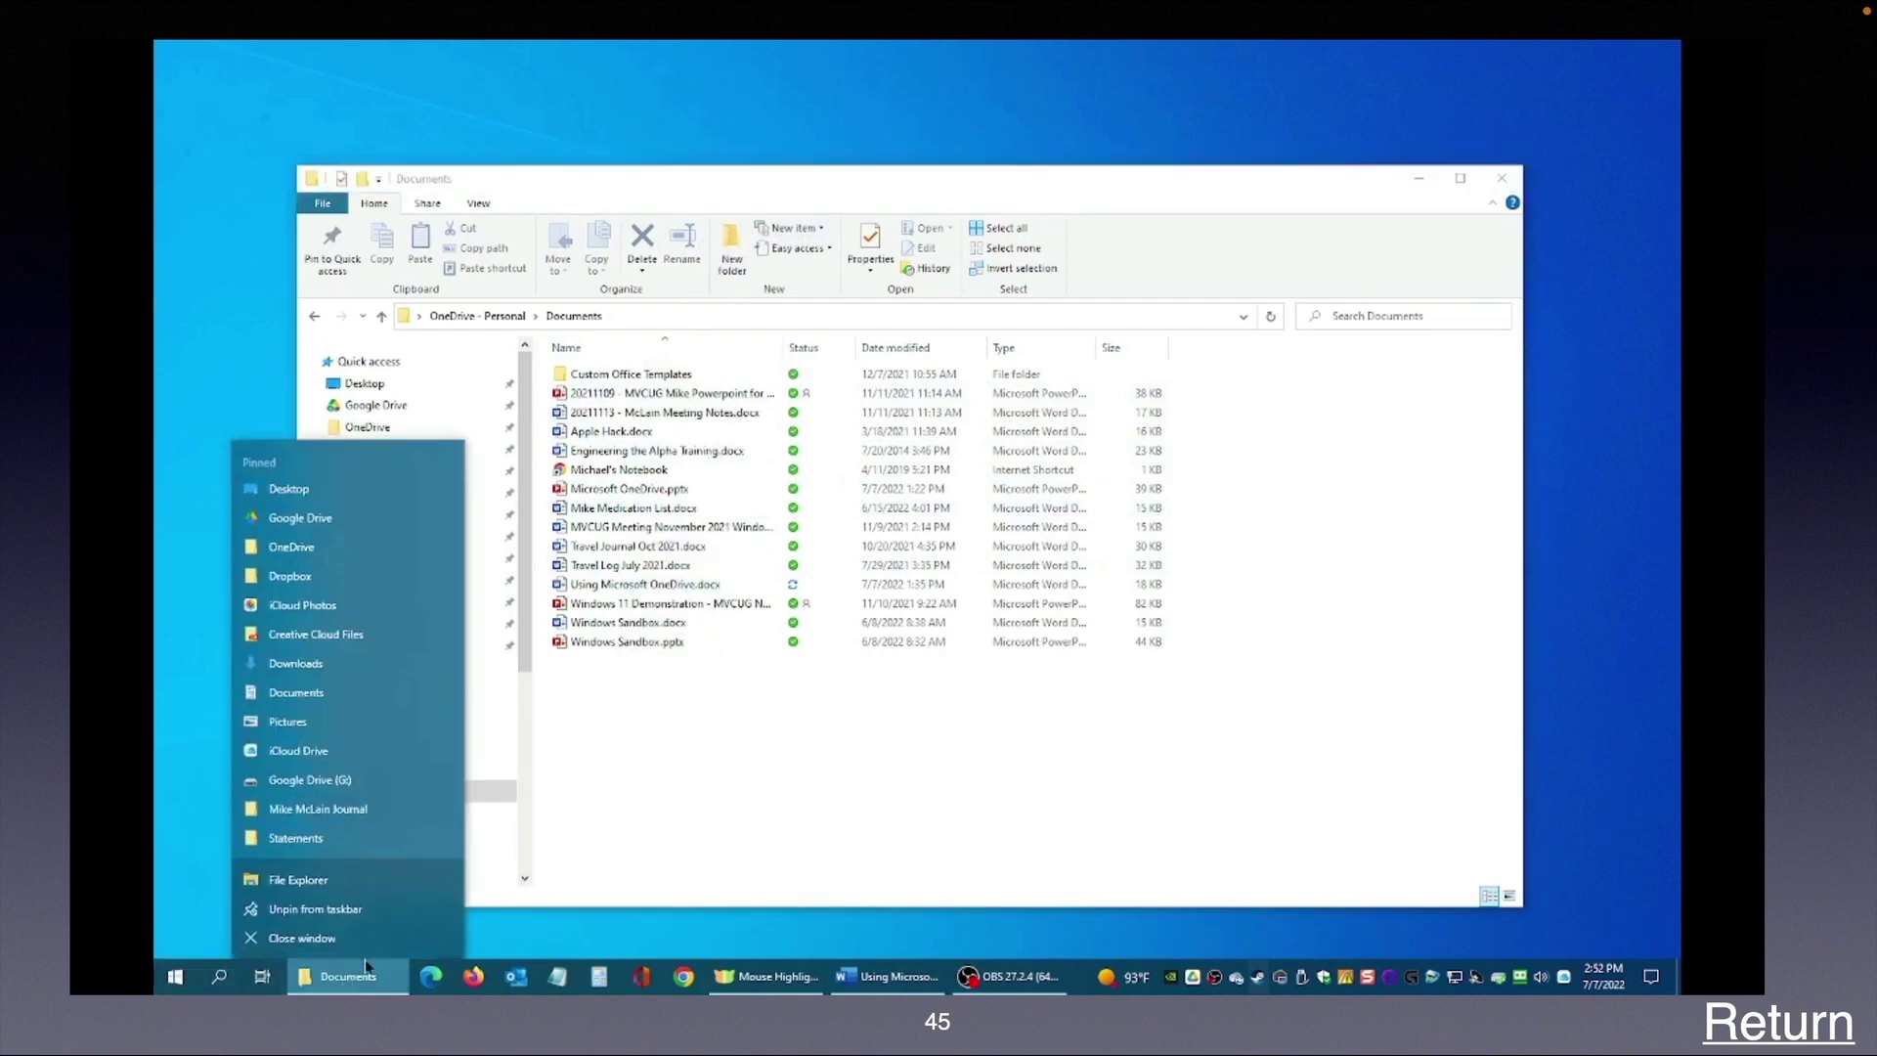
pyautogui.click(352, 882)
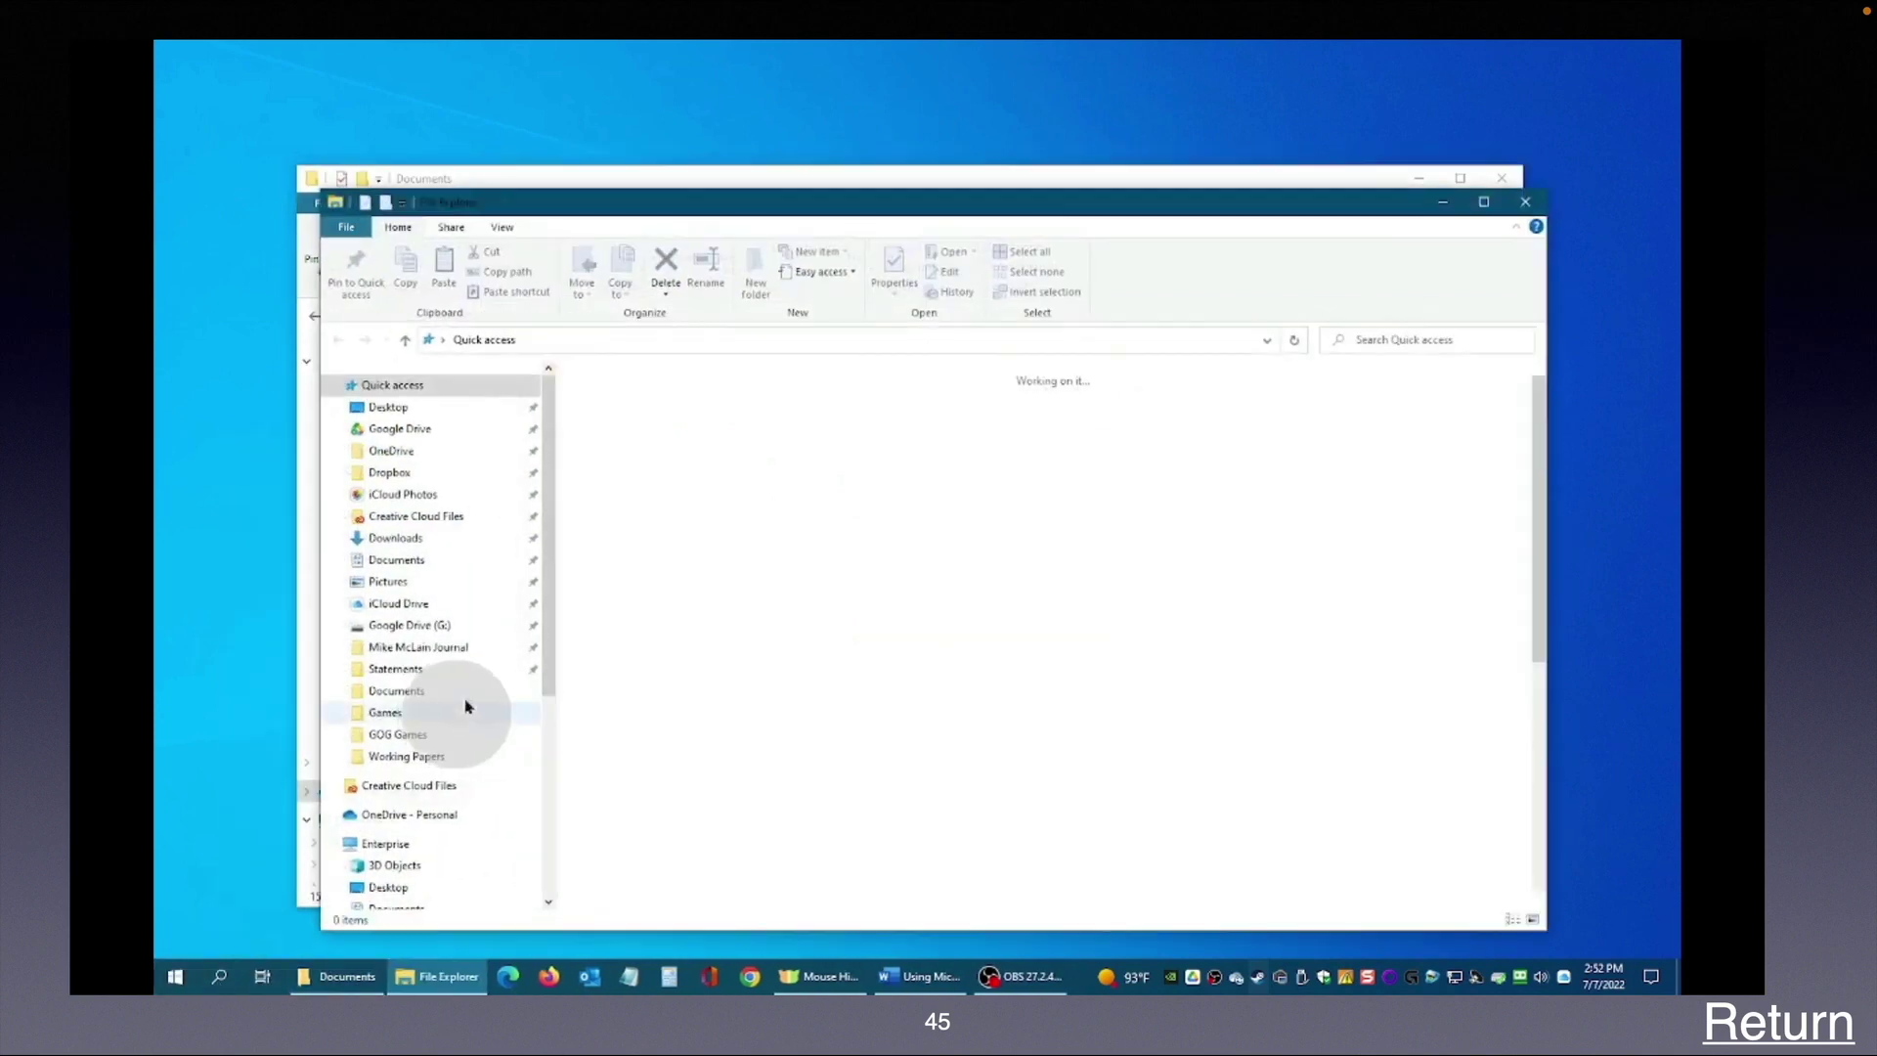
pyautogui.click(396, 563)
pyautogui.moveTo(735, 202)
pyautogui.mouseDown()
pyautogui.moveTo(1111, 284)
pyautogui.moveTo(1226, 229)
pyautogui.moveTo(800, 168)
pyautogui.moveTo(729, 232)
pyautogui.mouseUp()
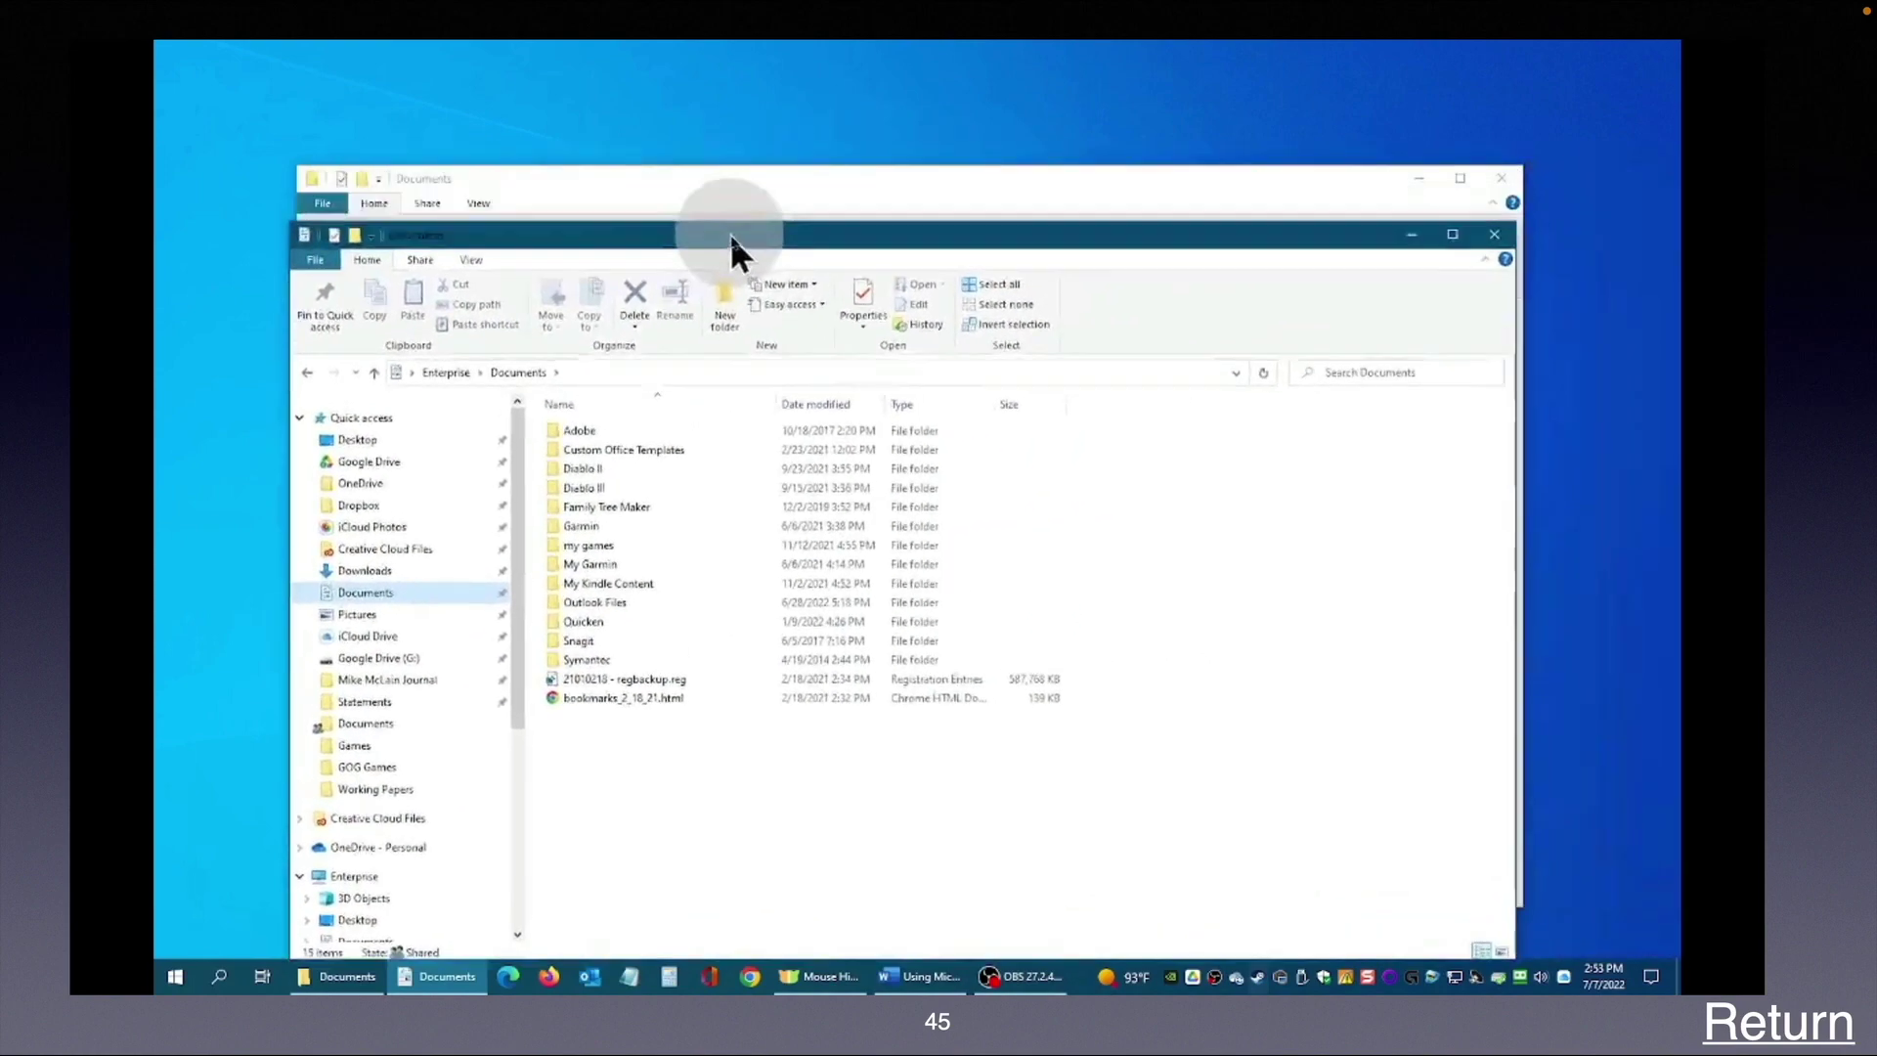
# Step: Close both Documents windows and return to the Discussion/Demo slide of the presentation
pyautogui.click(1493, 237)
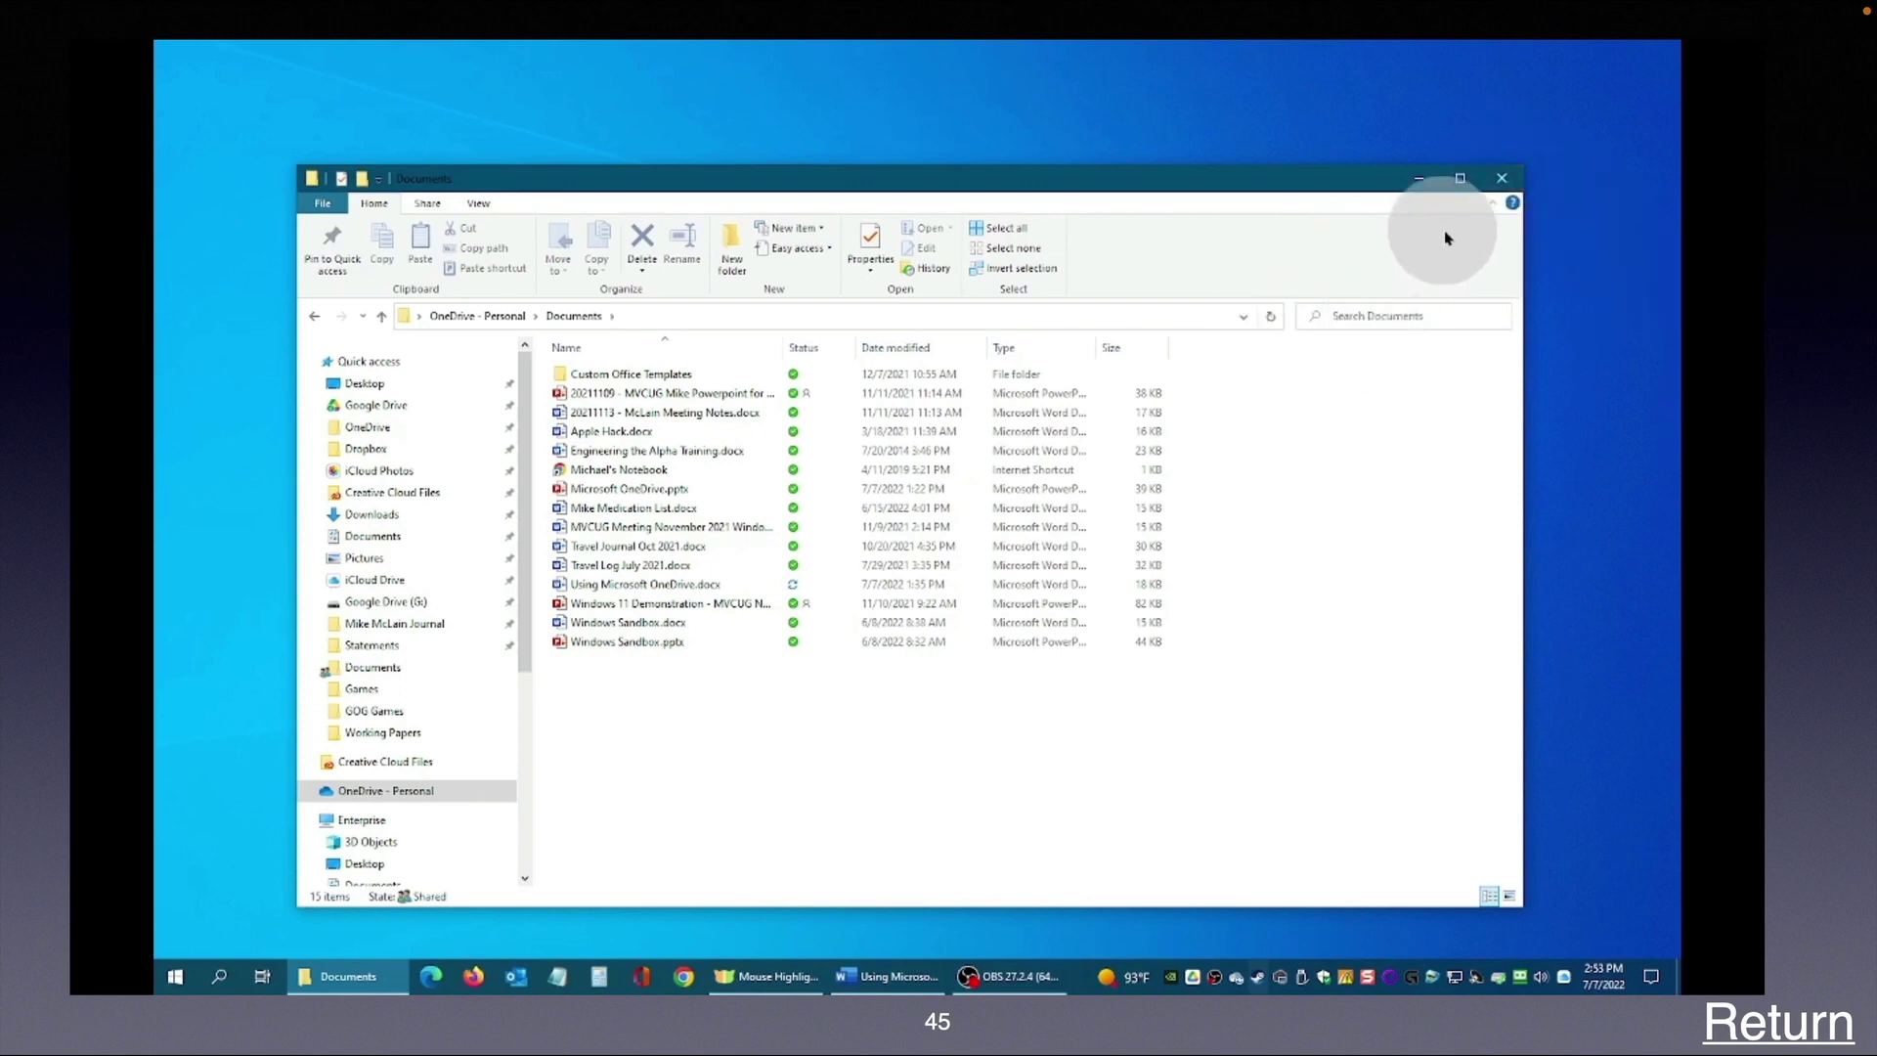
pyautogui.click(1495, 172)
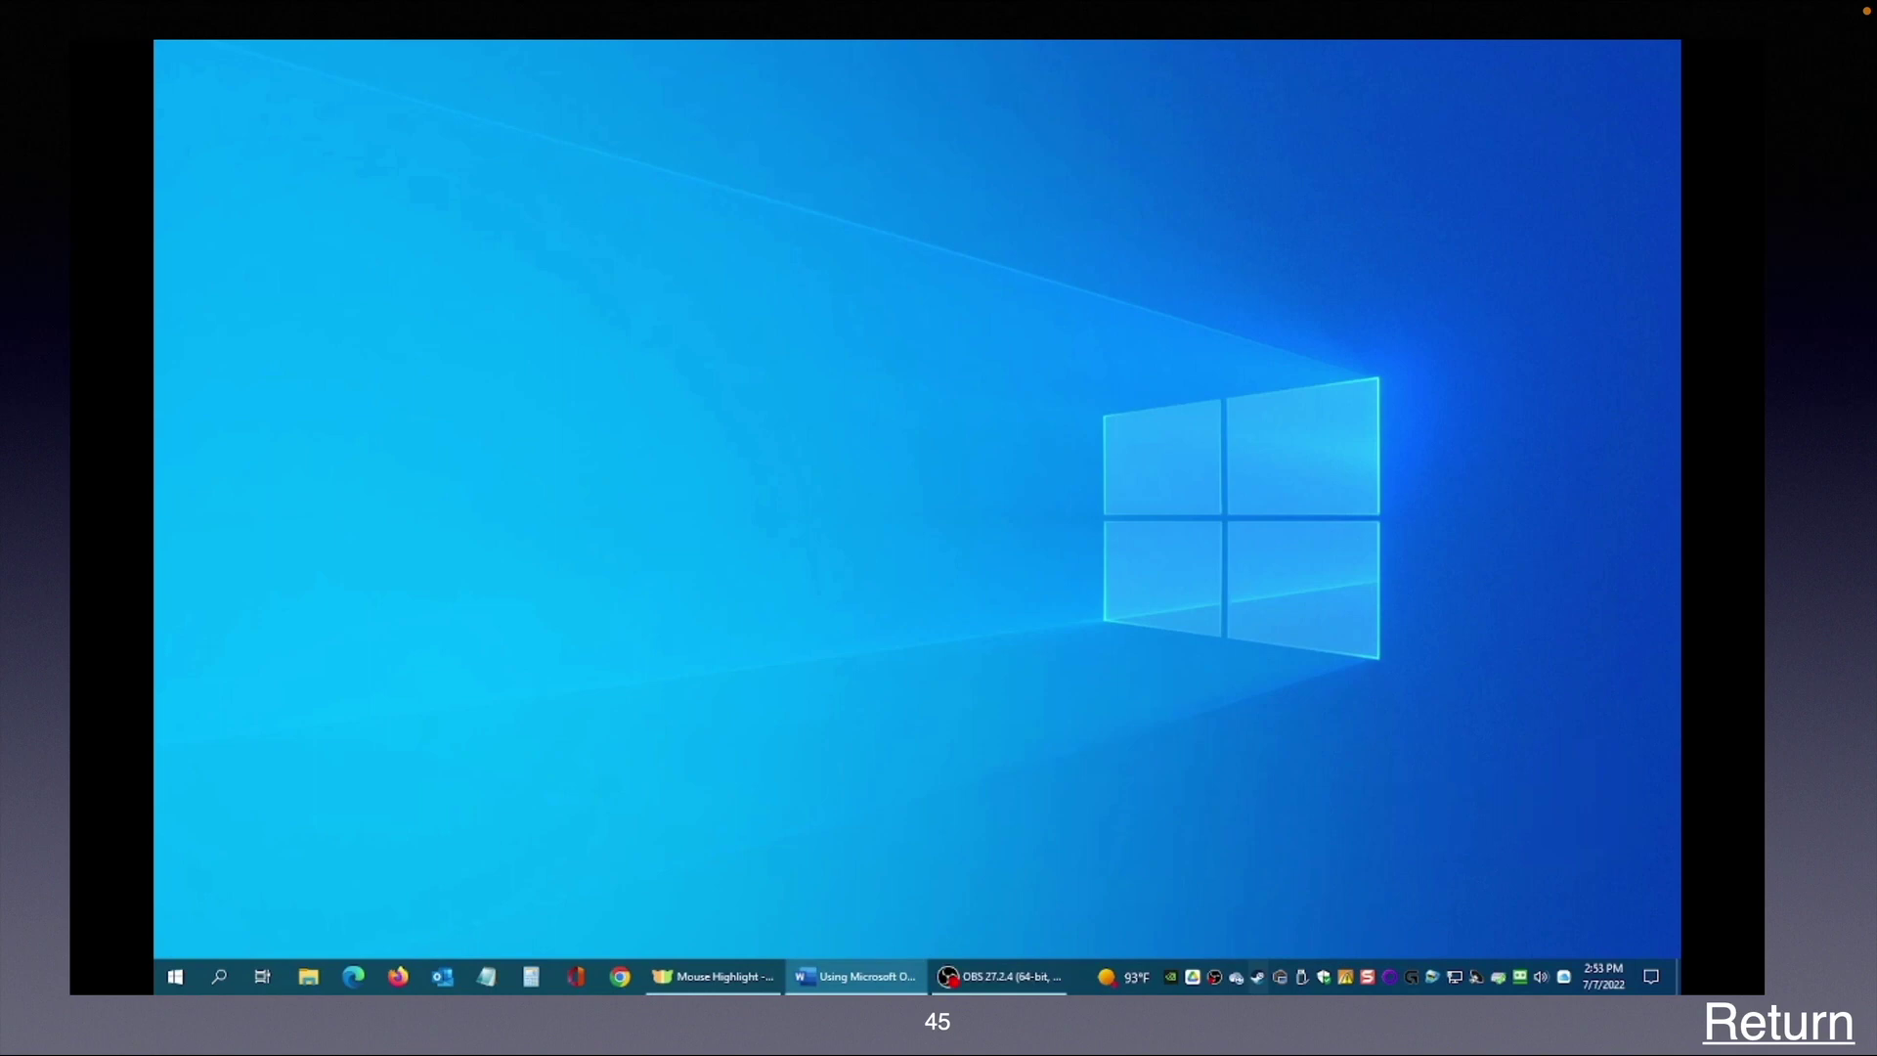
pyautogui.click(1751, 1016)
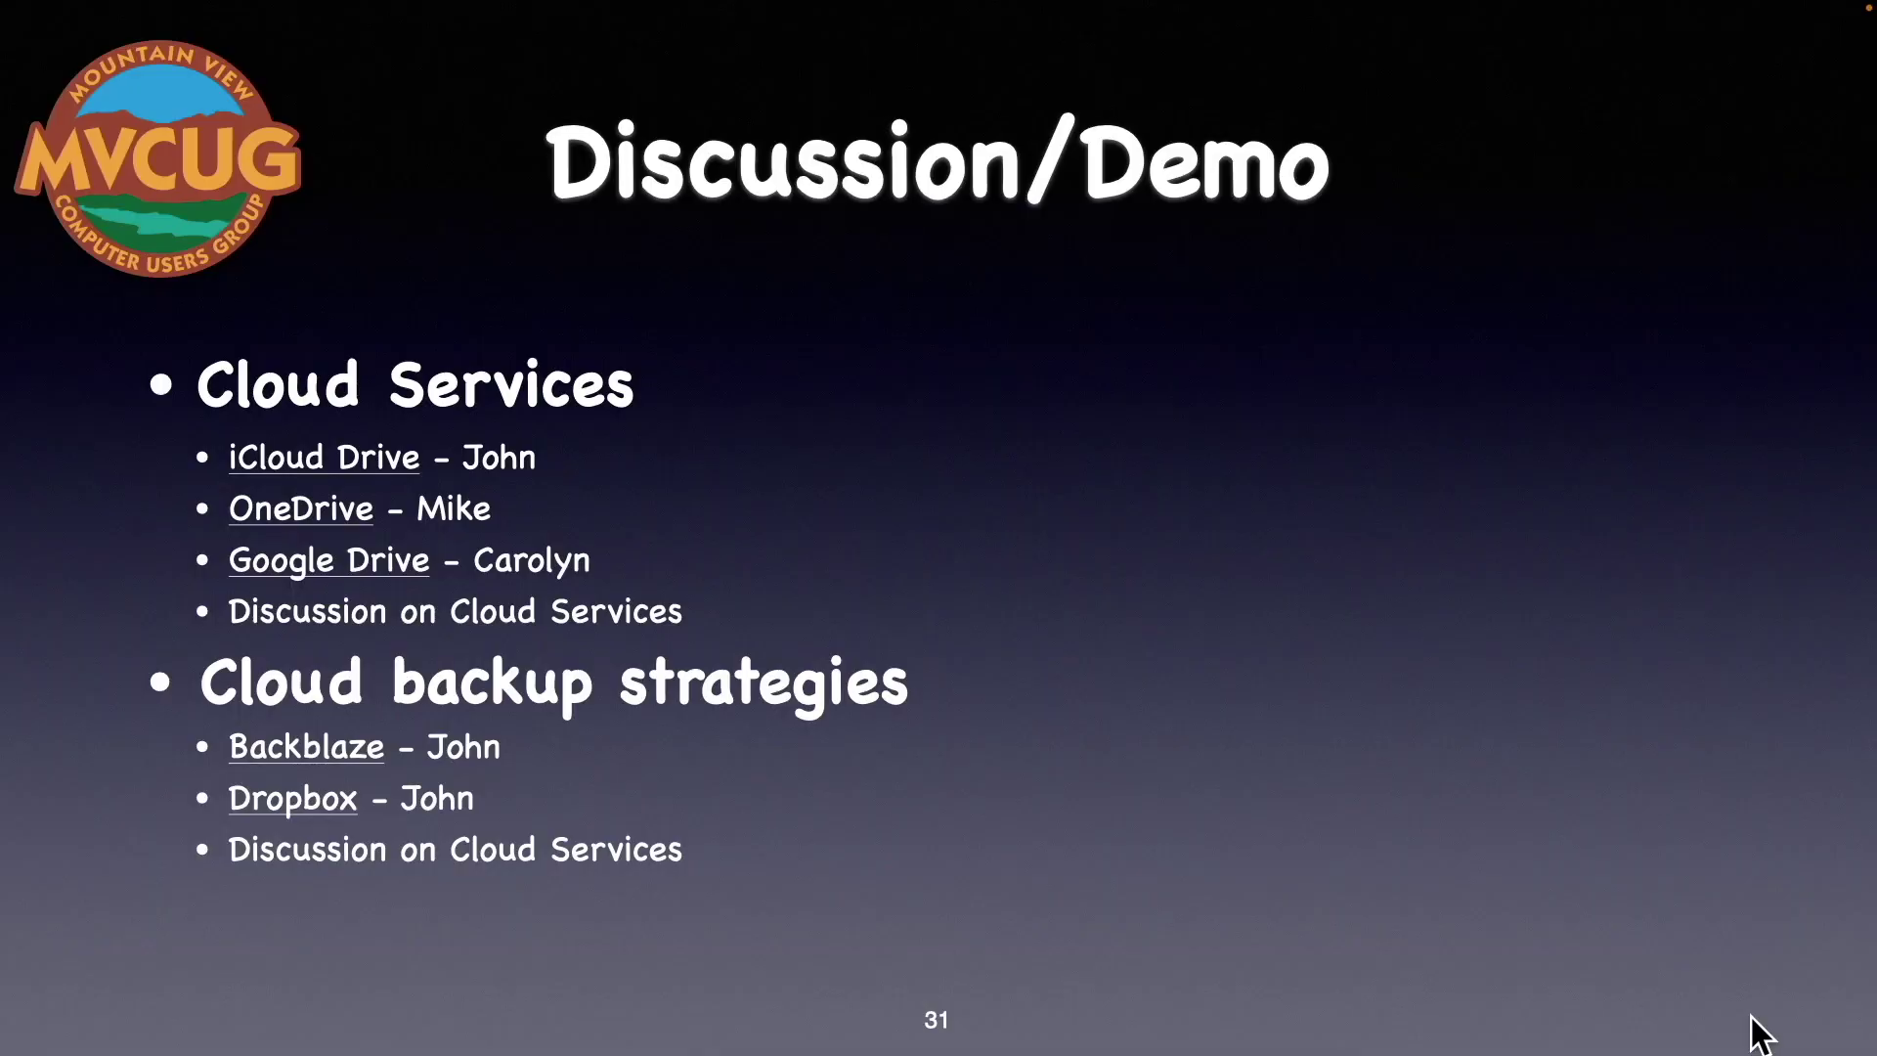
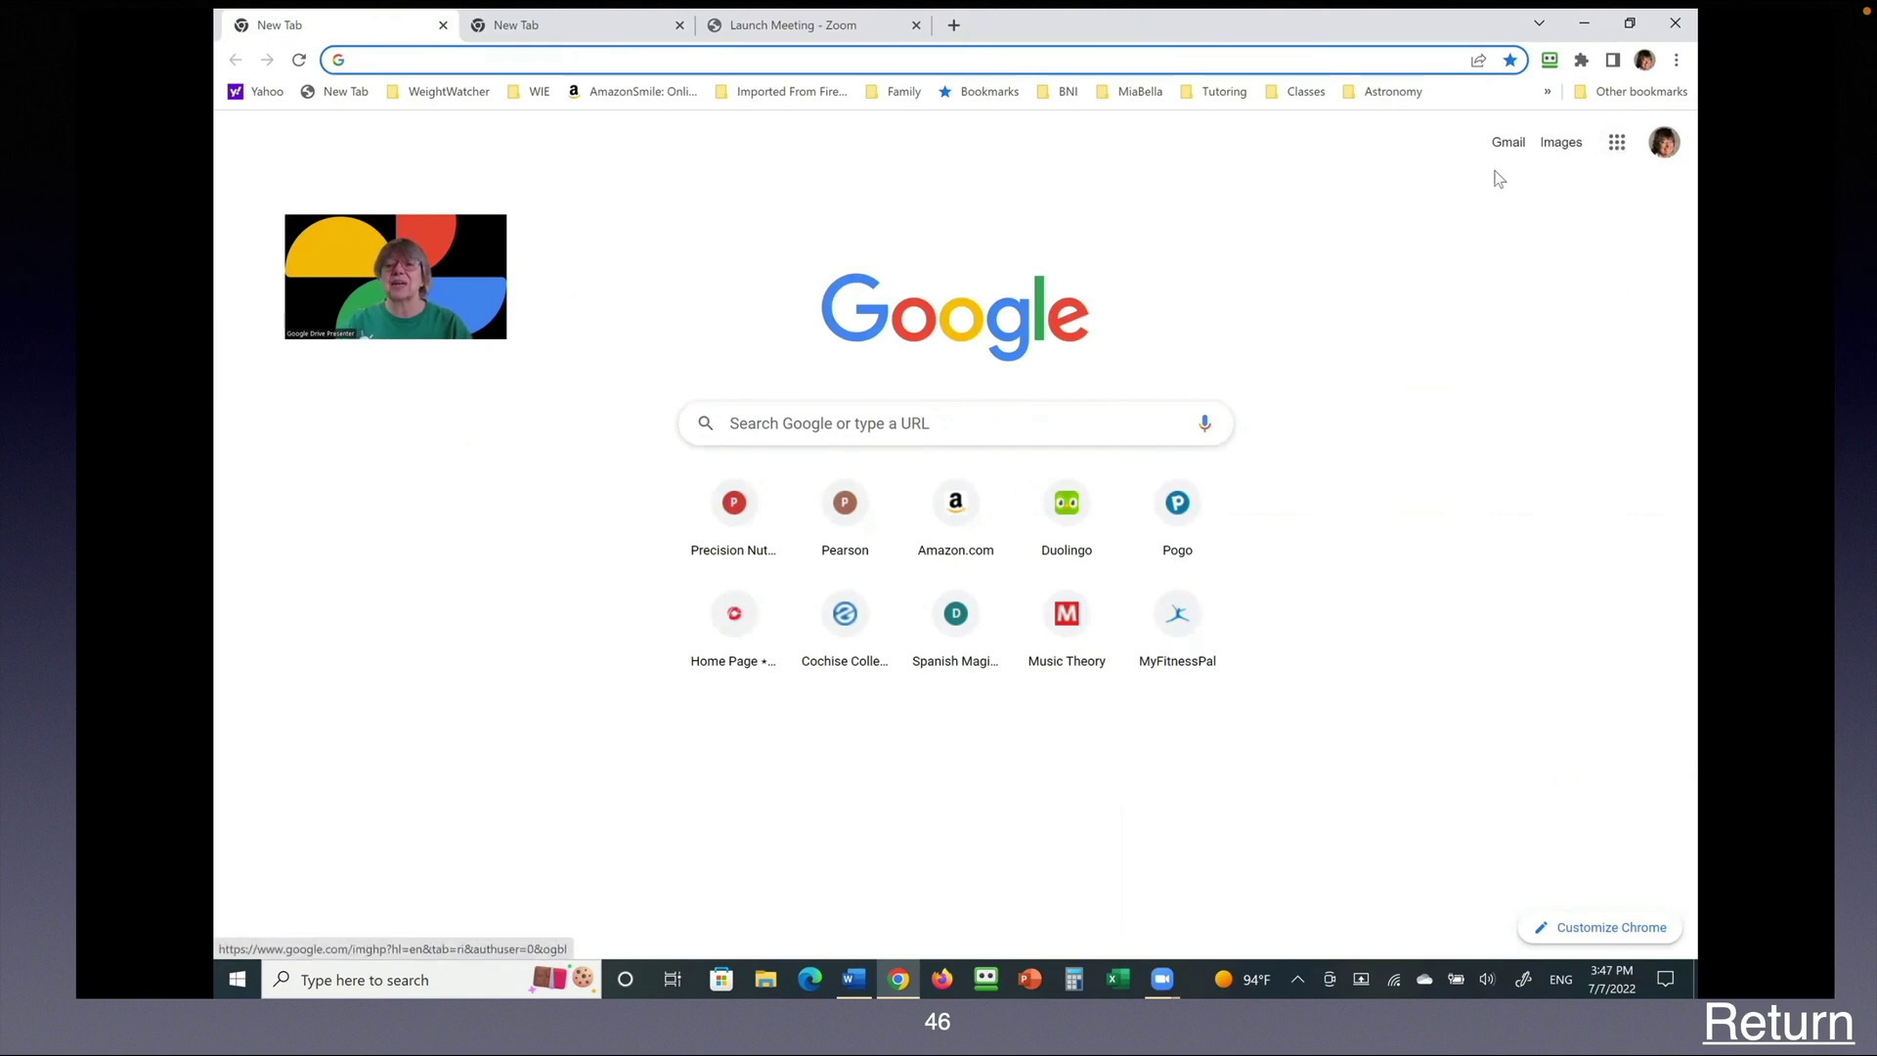
# Step: Look through the Google apps launcher and the Products list in the Google Apps Word document
pyautogui.click(1616, 144)
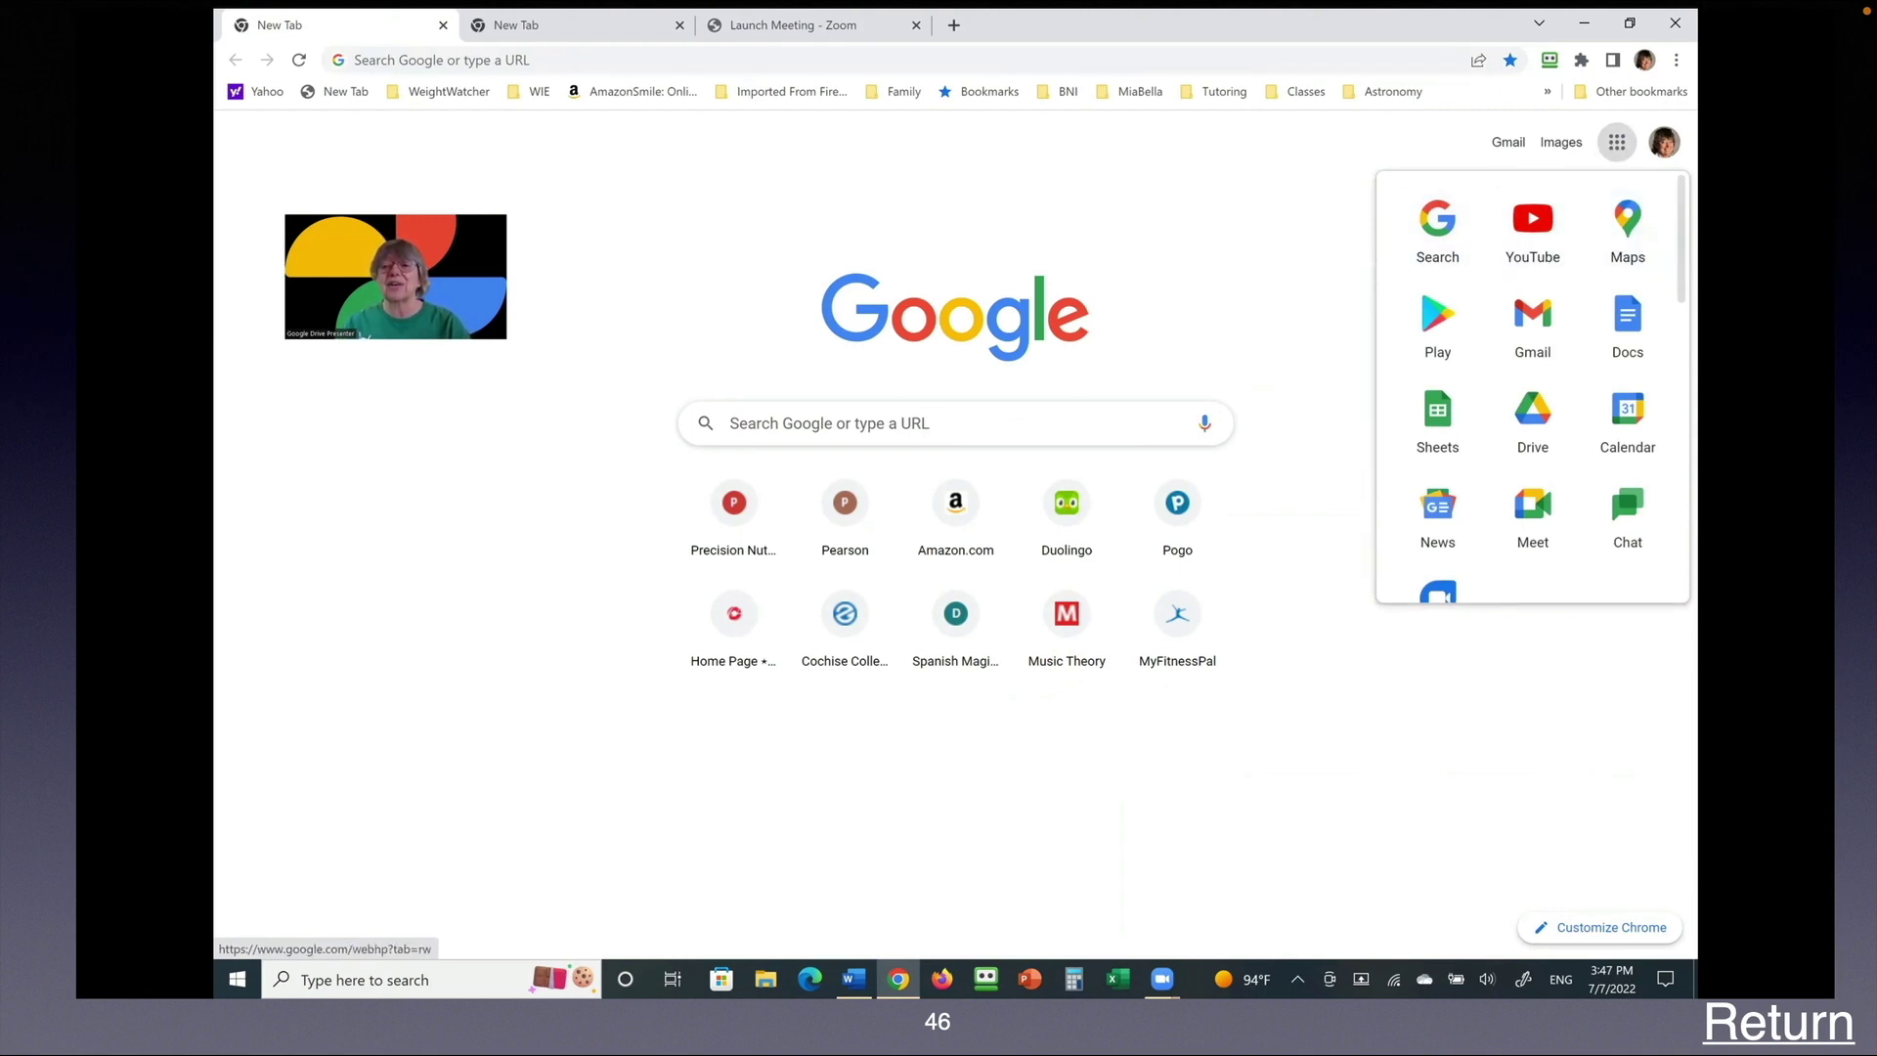
pyautogui.scroll(-10, 1532, 391)
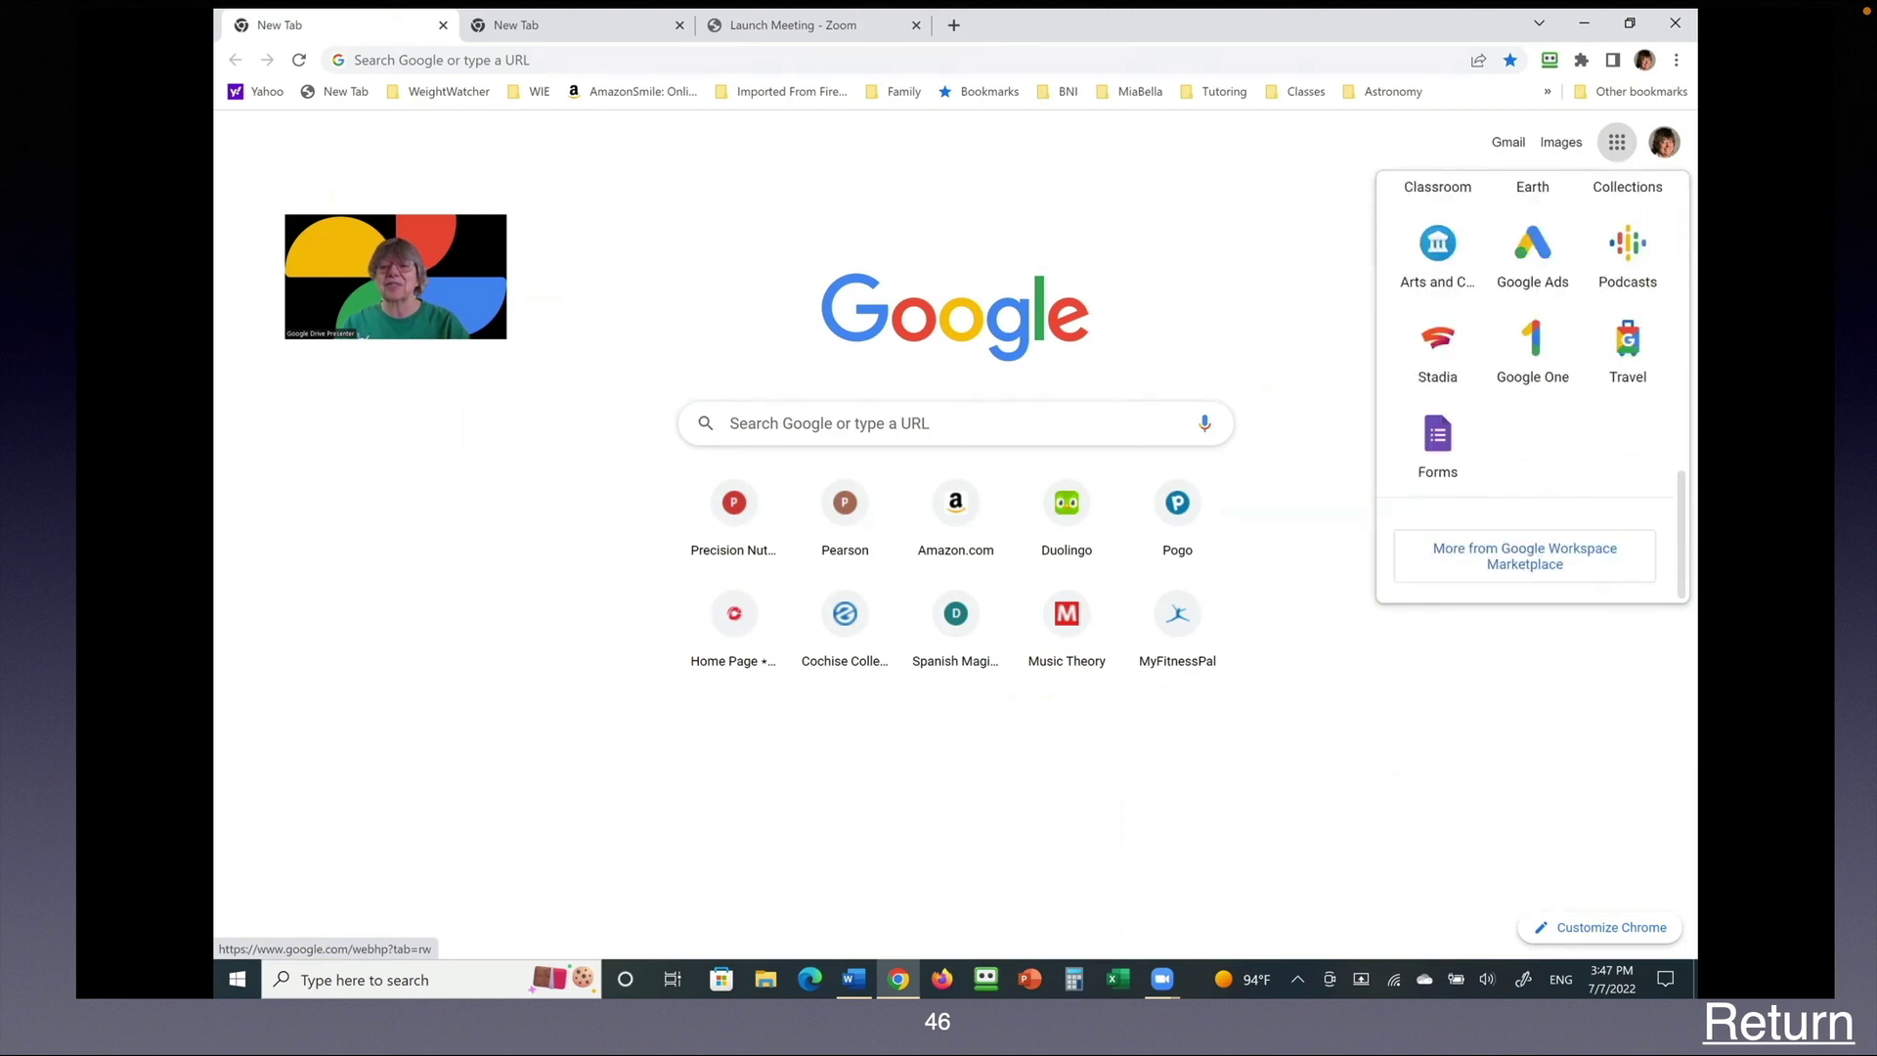
pyautogui.scroll(10, 1532, 391)
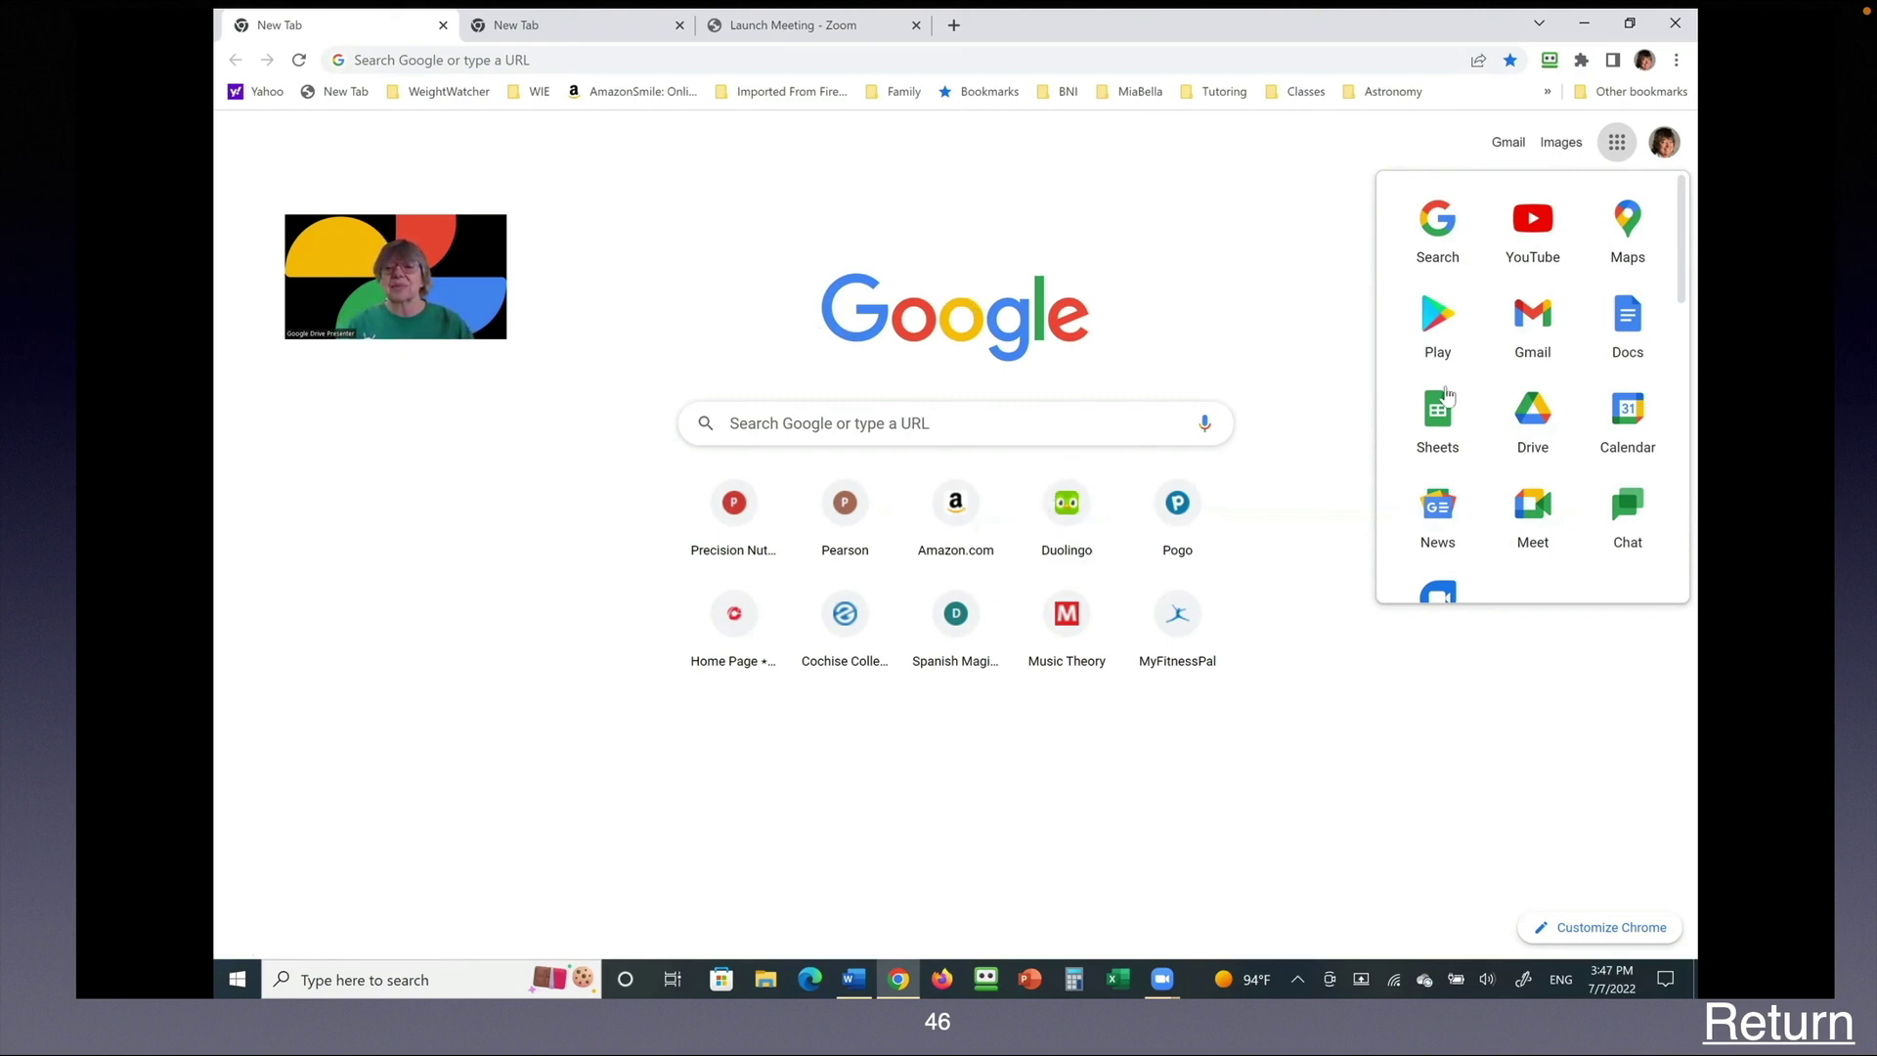
pyautogui.click(855, 978)
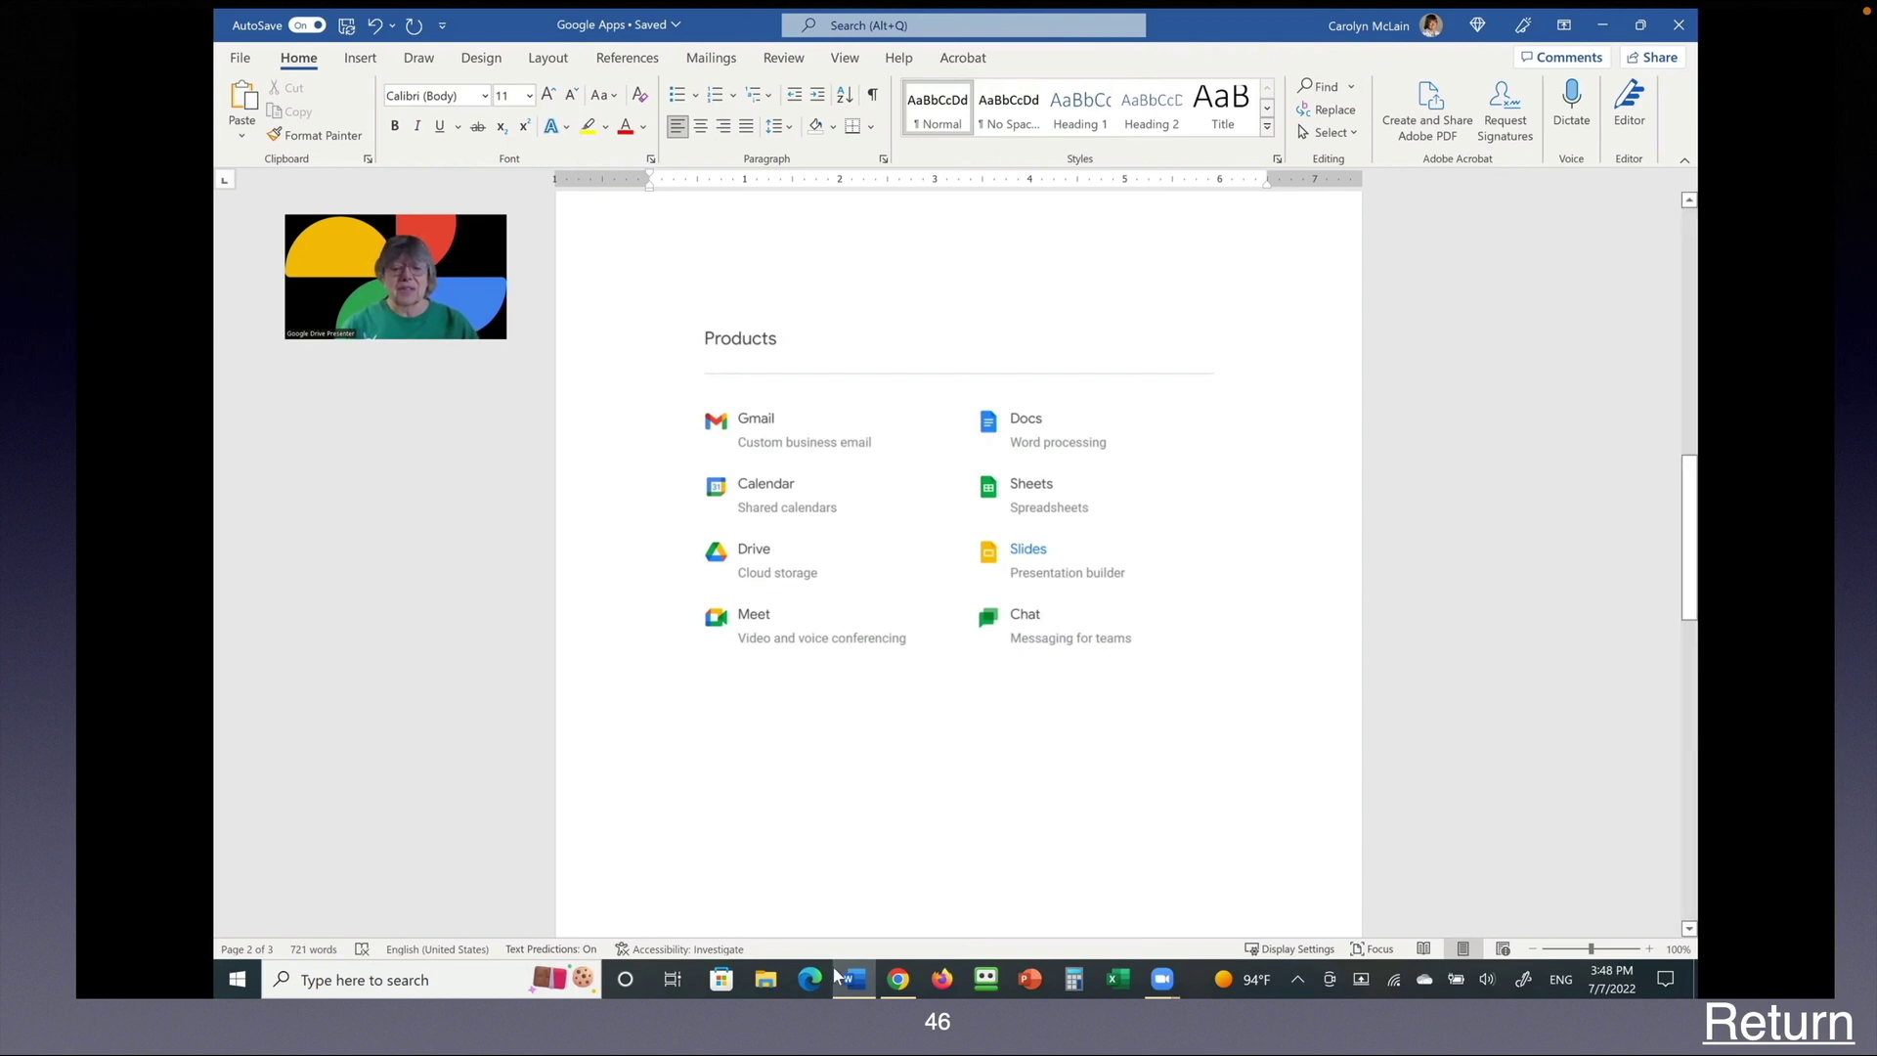
pyautogui.click(896, 977)
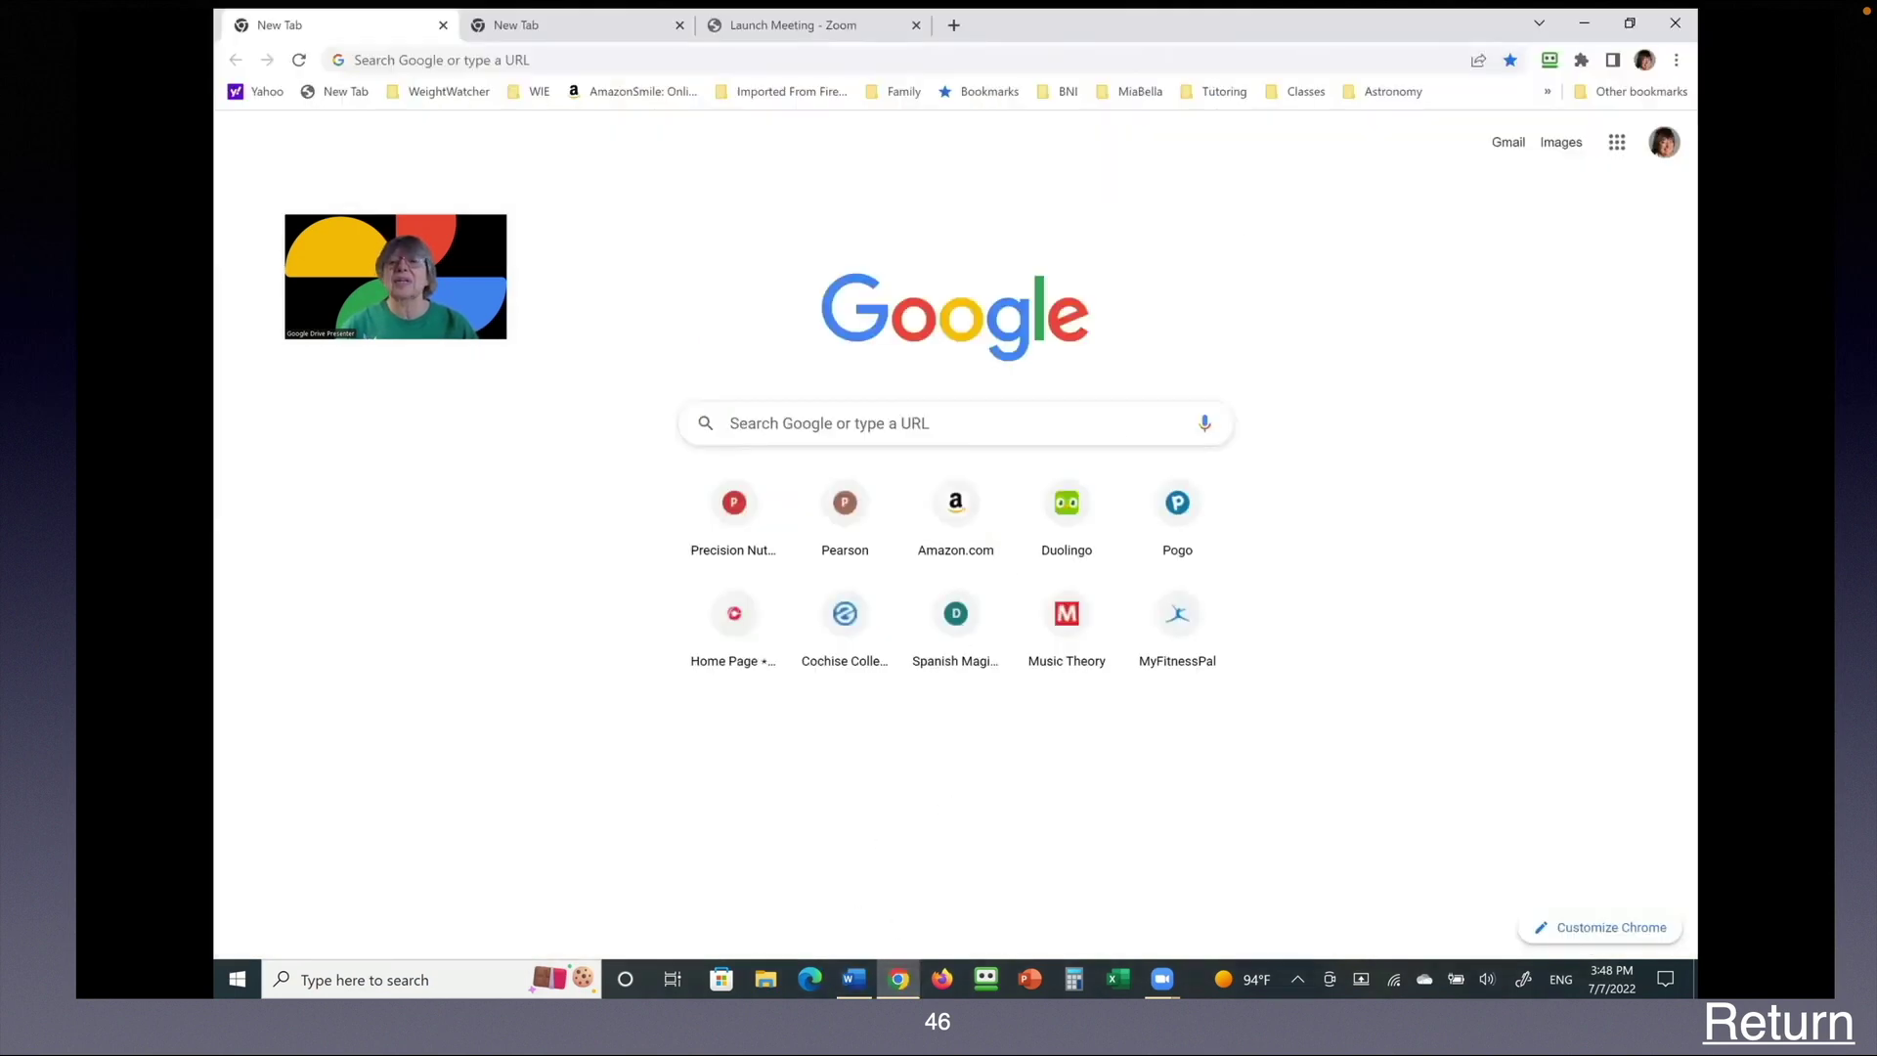
# Step: Open the MVCUG folder in Google Drive and open its shared New Name document
pyautogui.click(1617, 142)
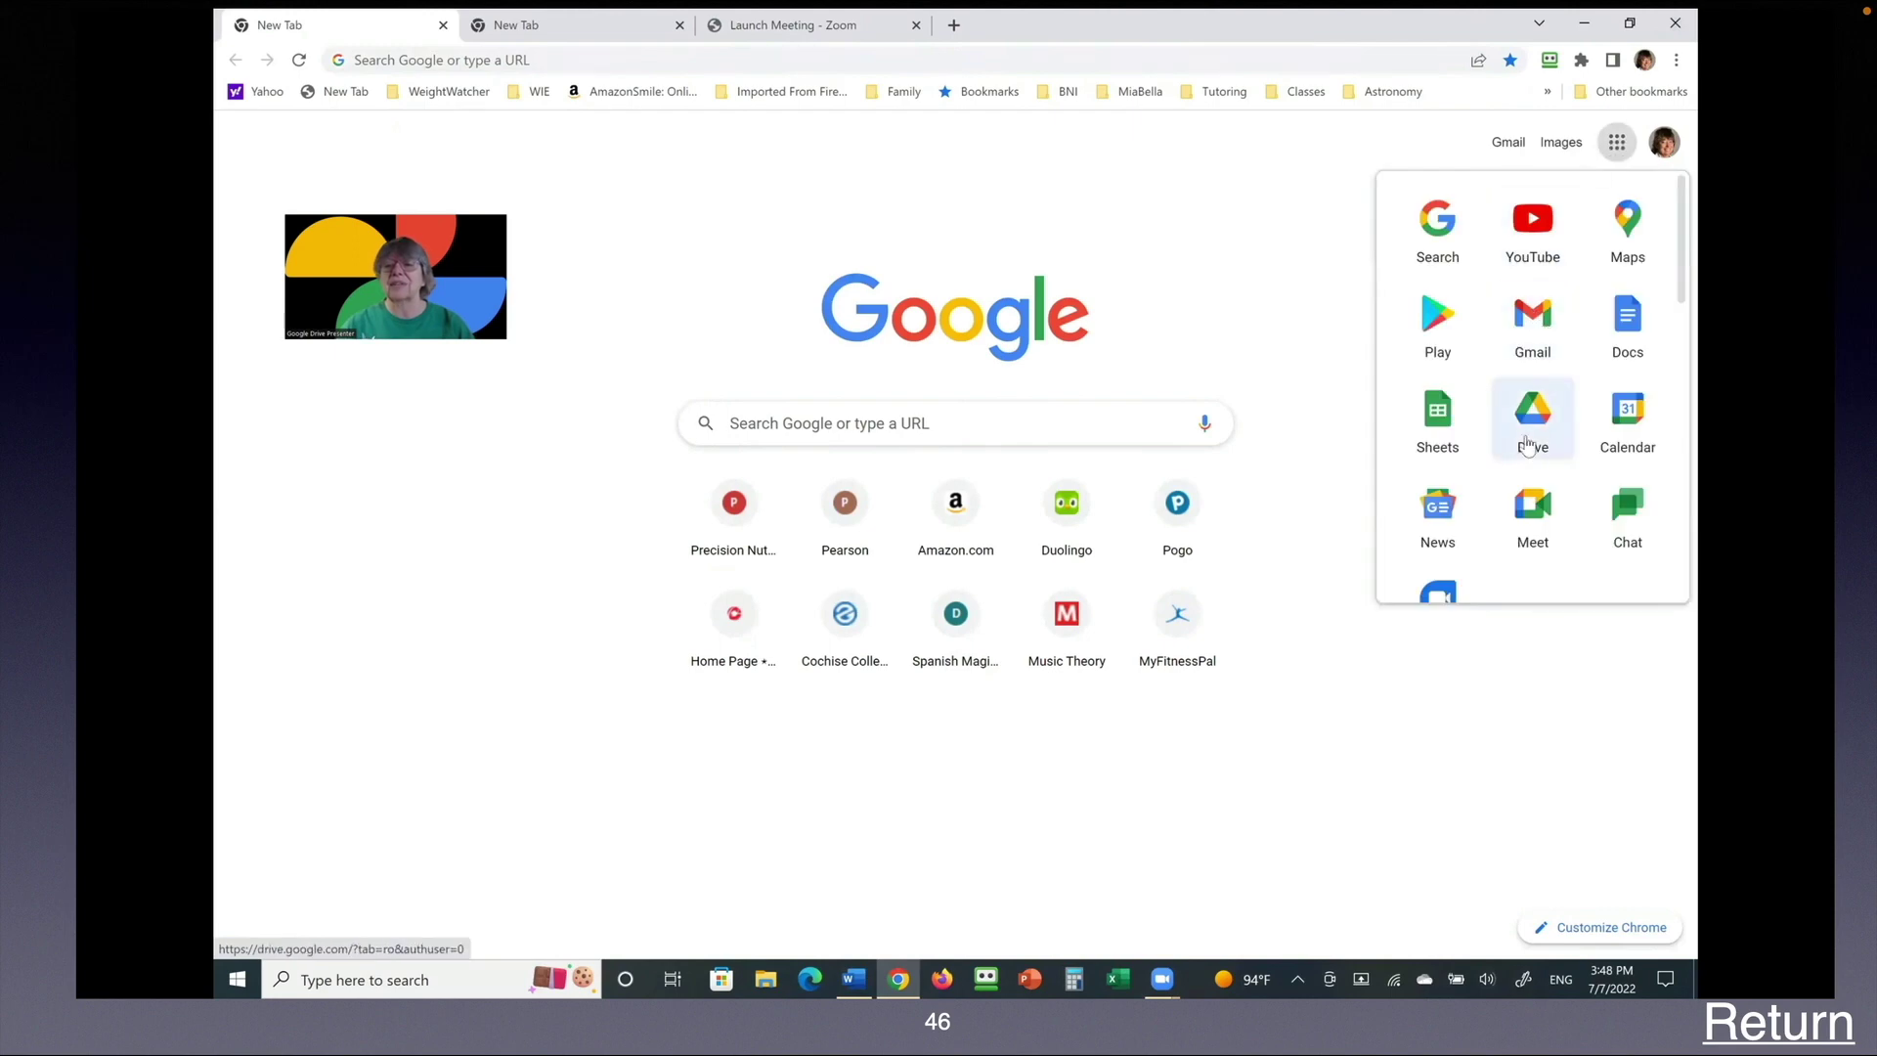
pyautogui.click(1535, 426)
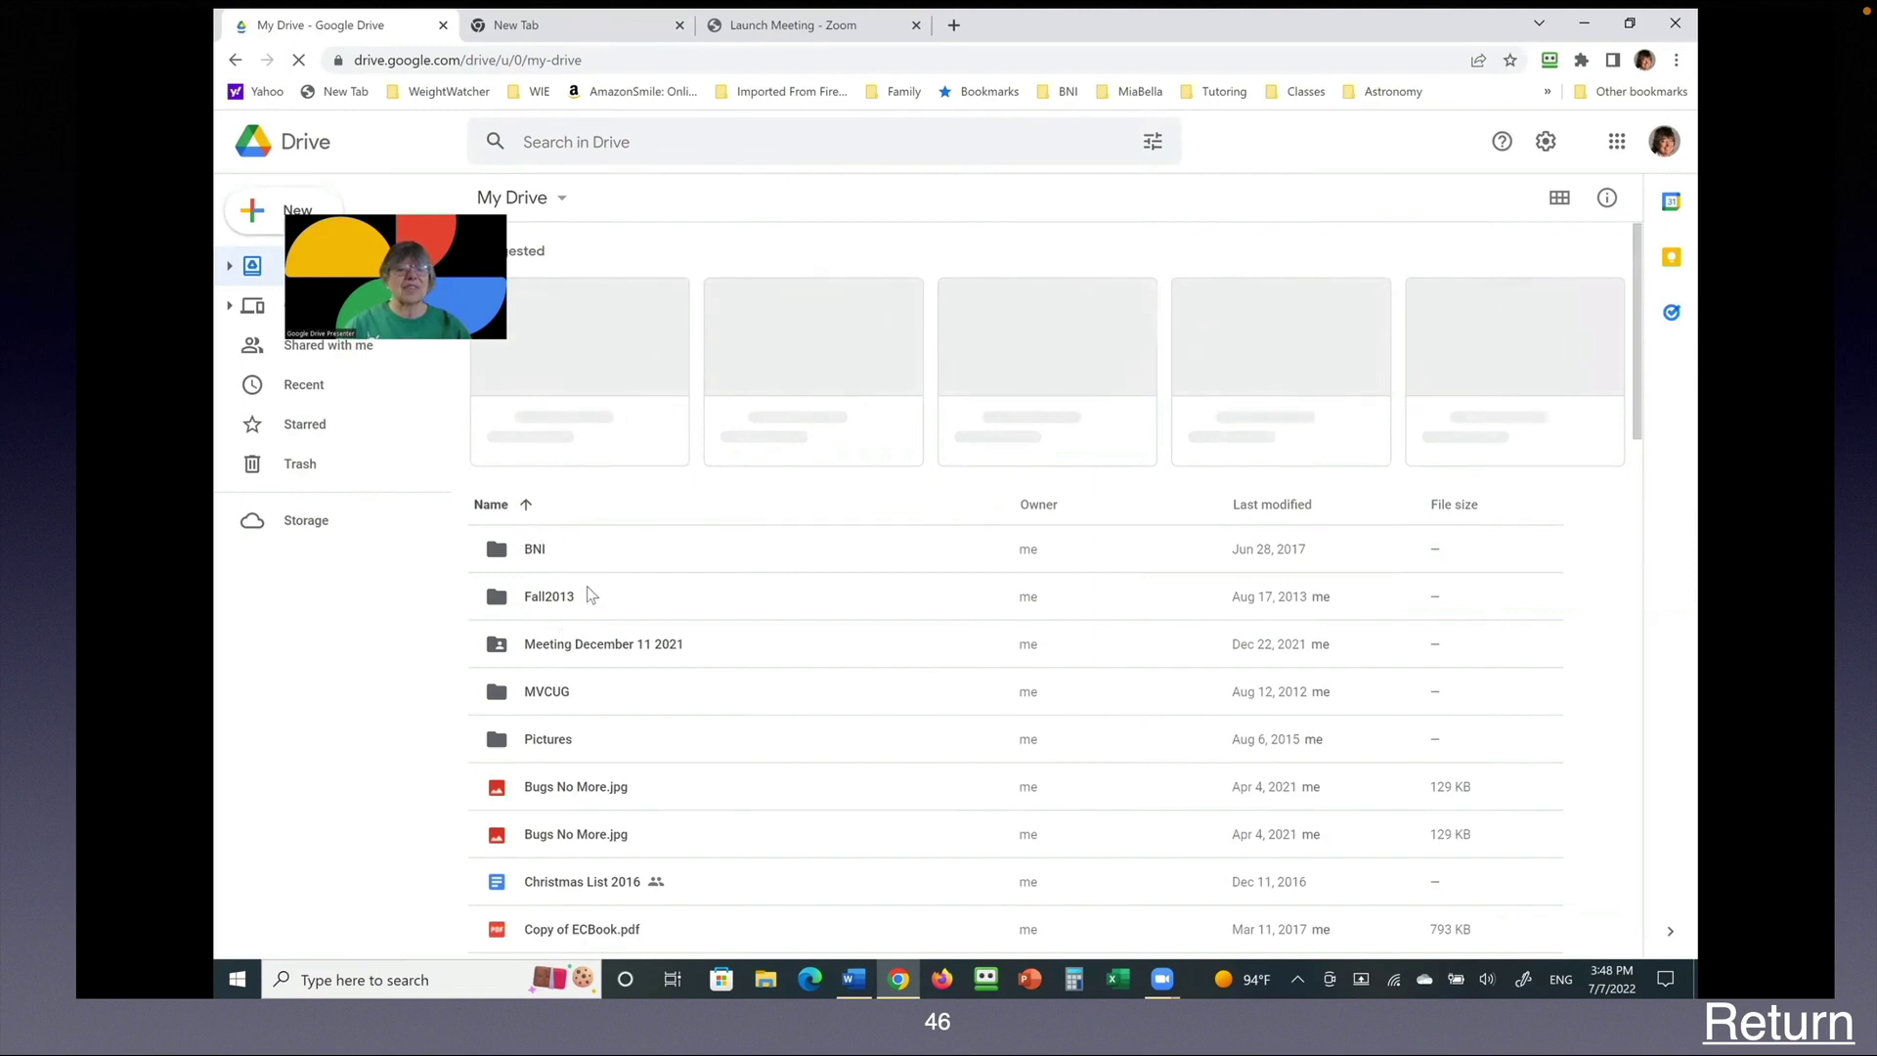
pyautogui.doubleClick(566, 699)
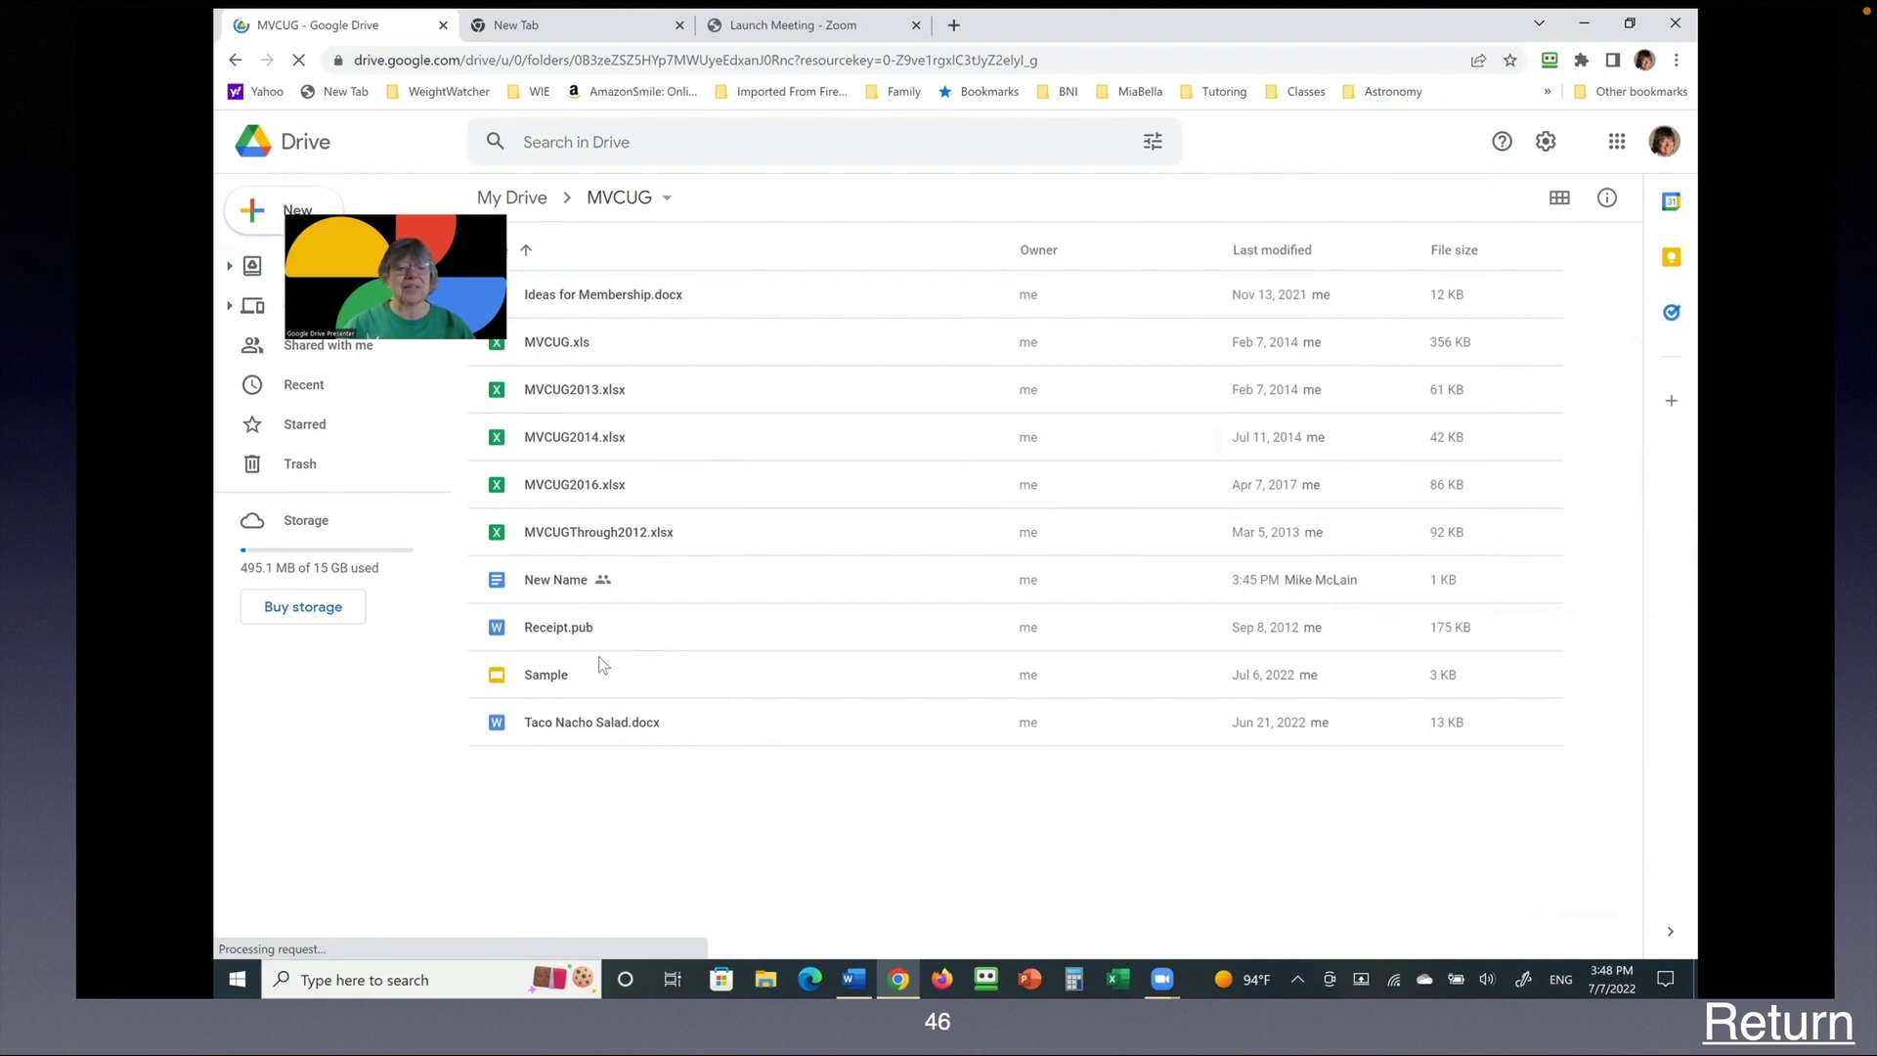
pyautogui.doubleClick(566, 585)
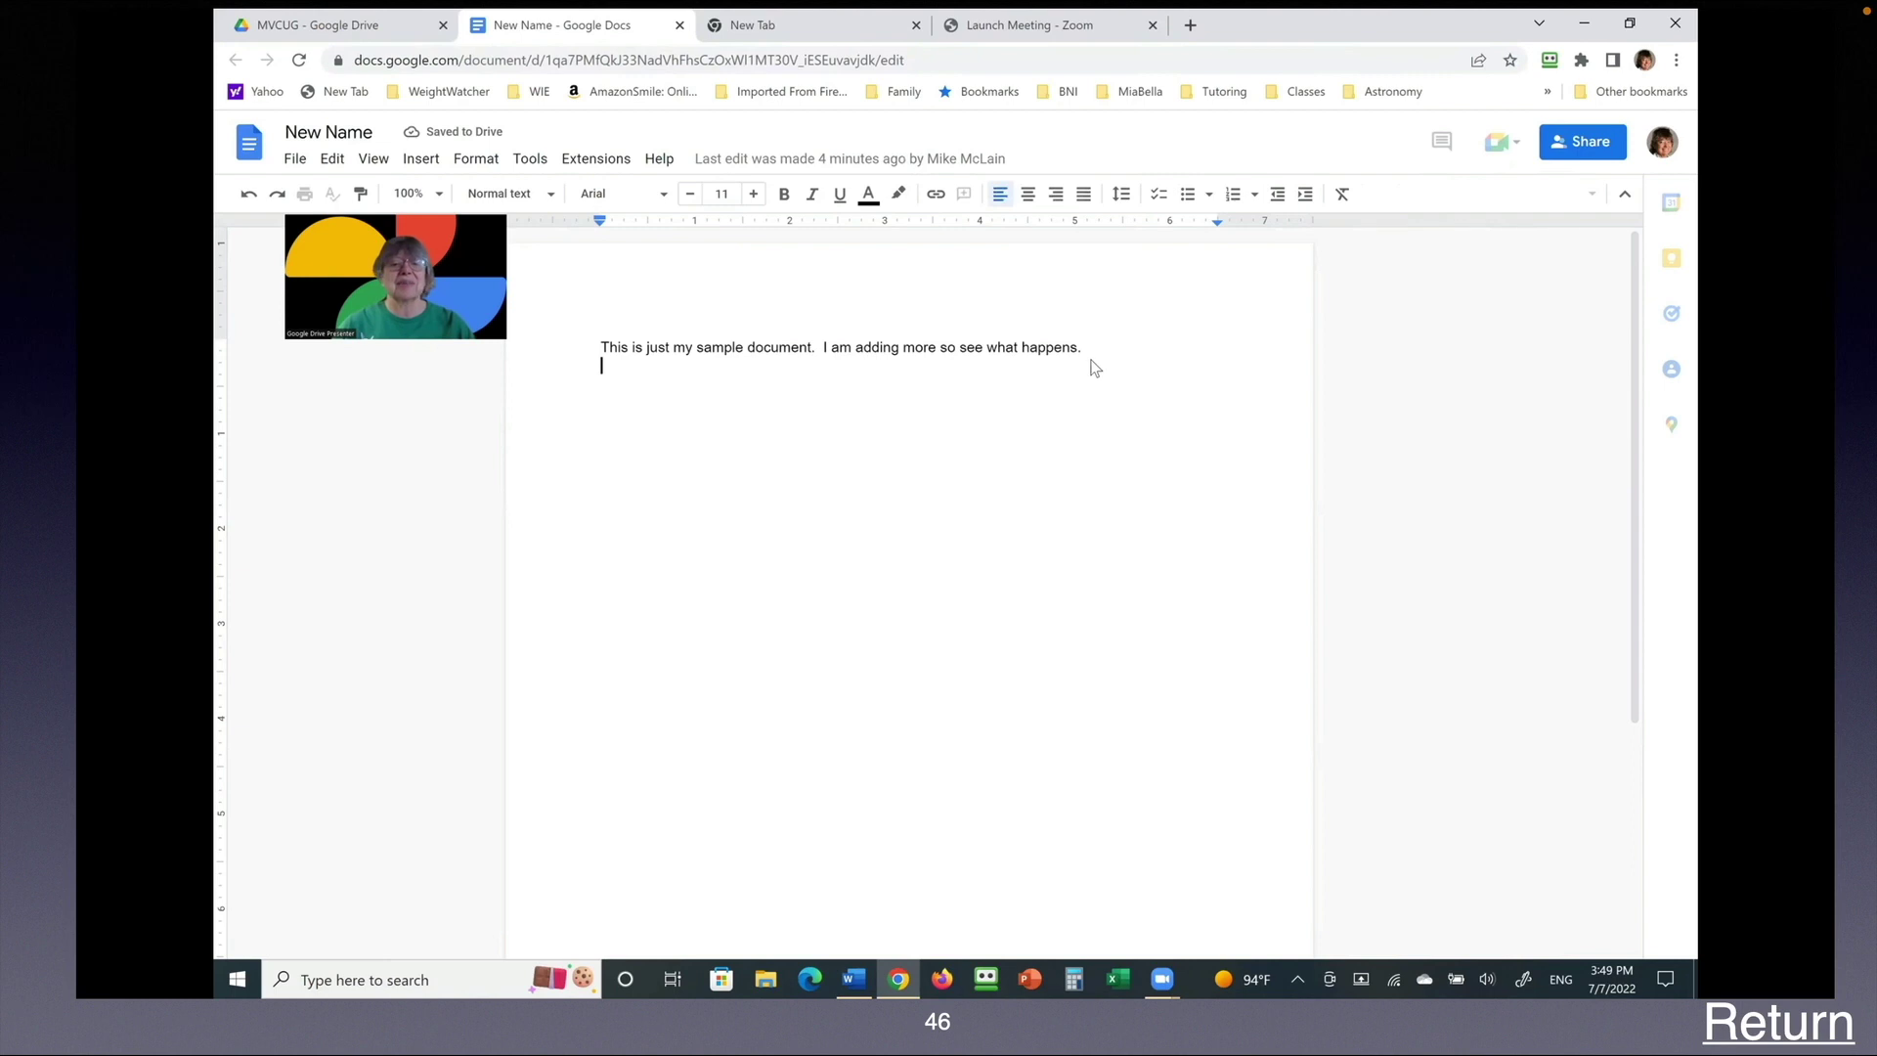
# Step: Add a line reading "Typing" below the existing sample sentence in the document
pyautogui.press('Return')
pyautogui.write('Typing')
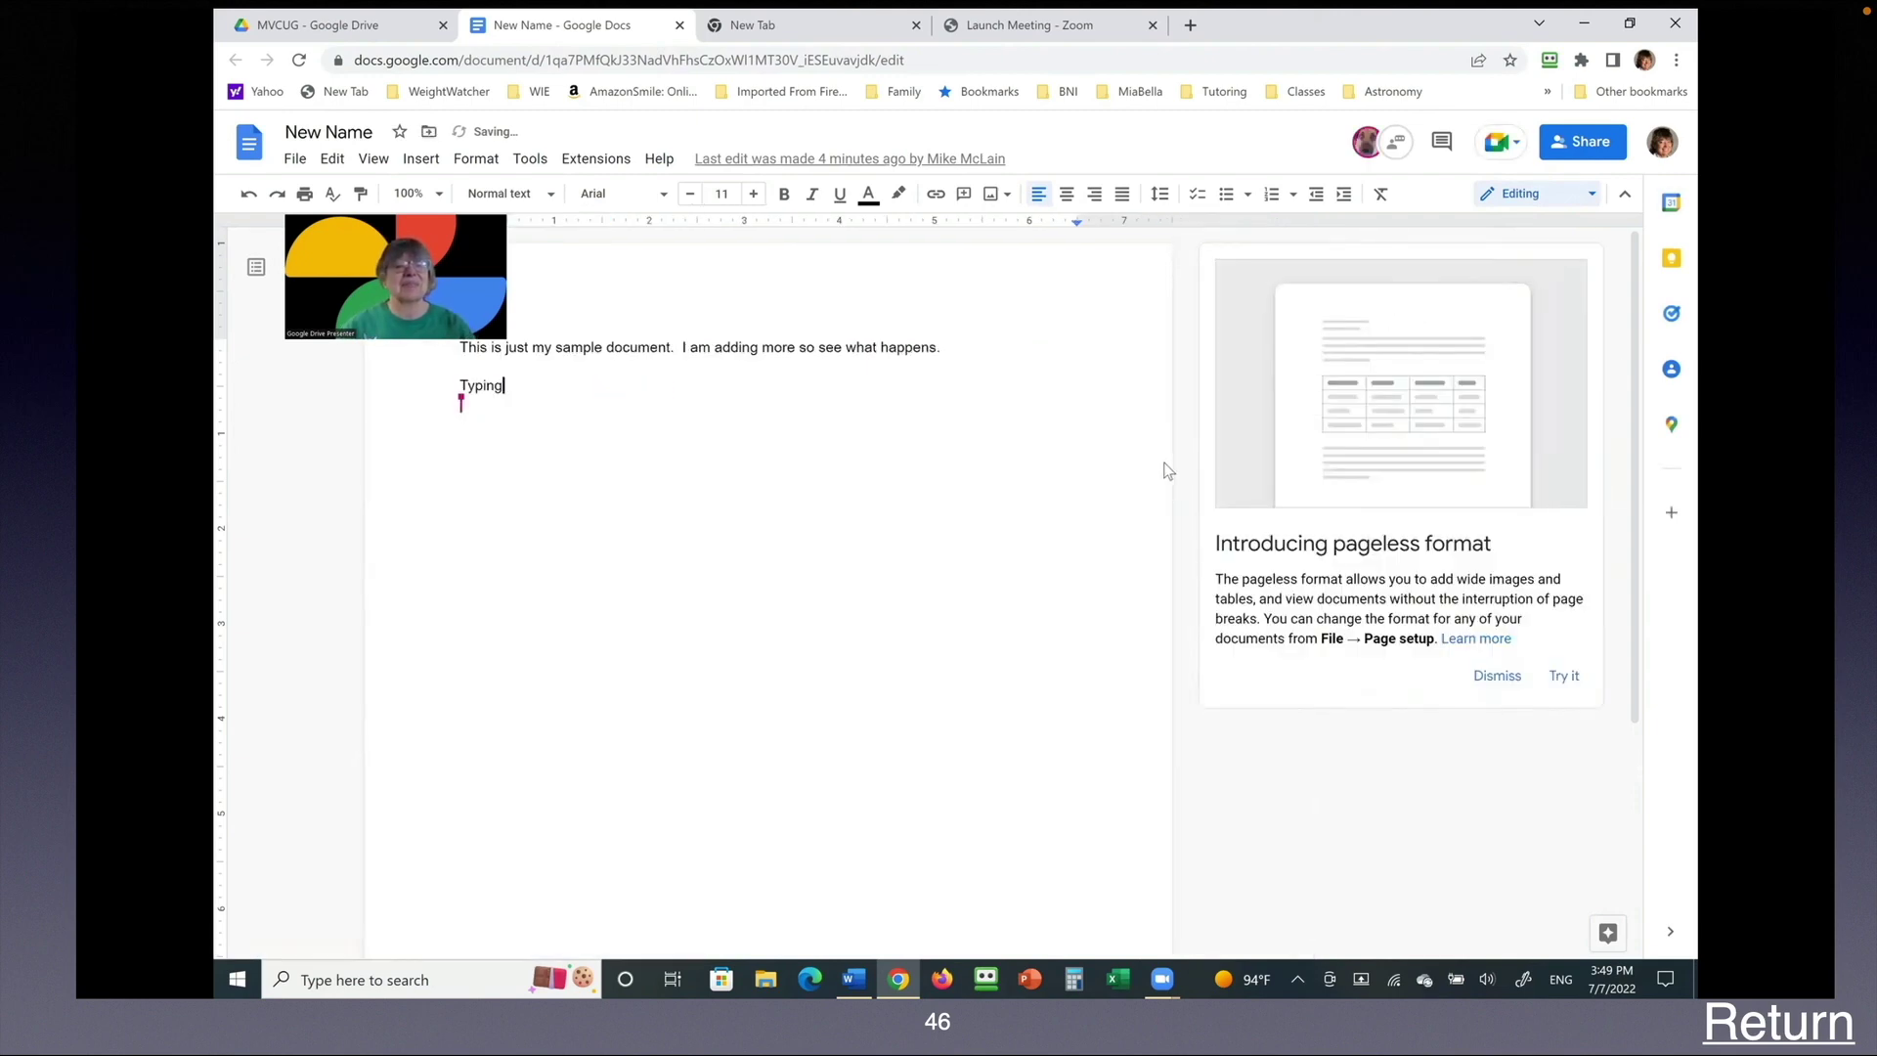
pyautogui.press('Return')
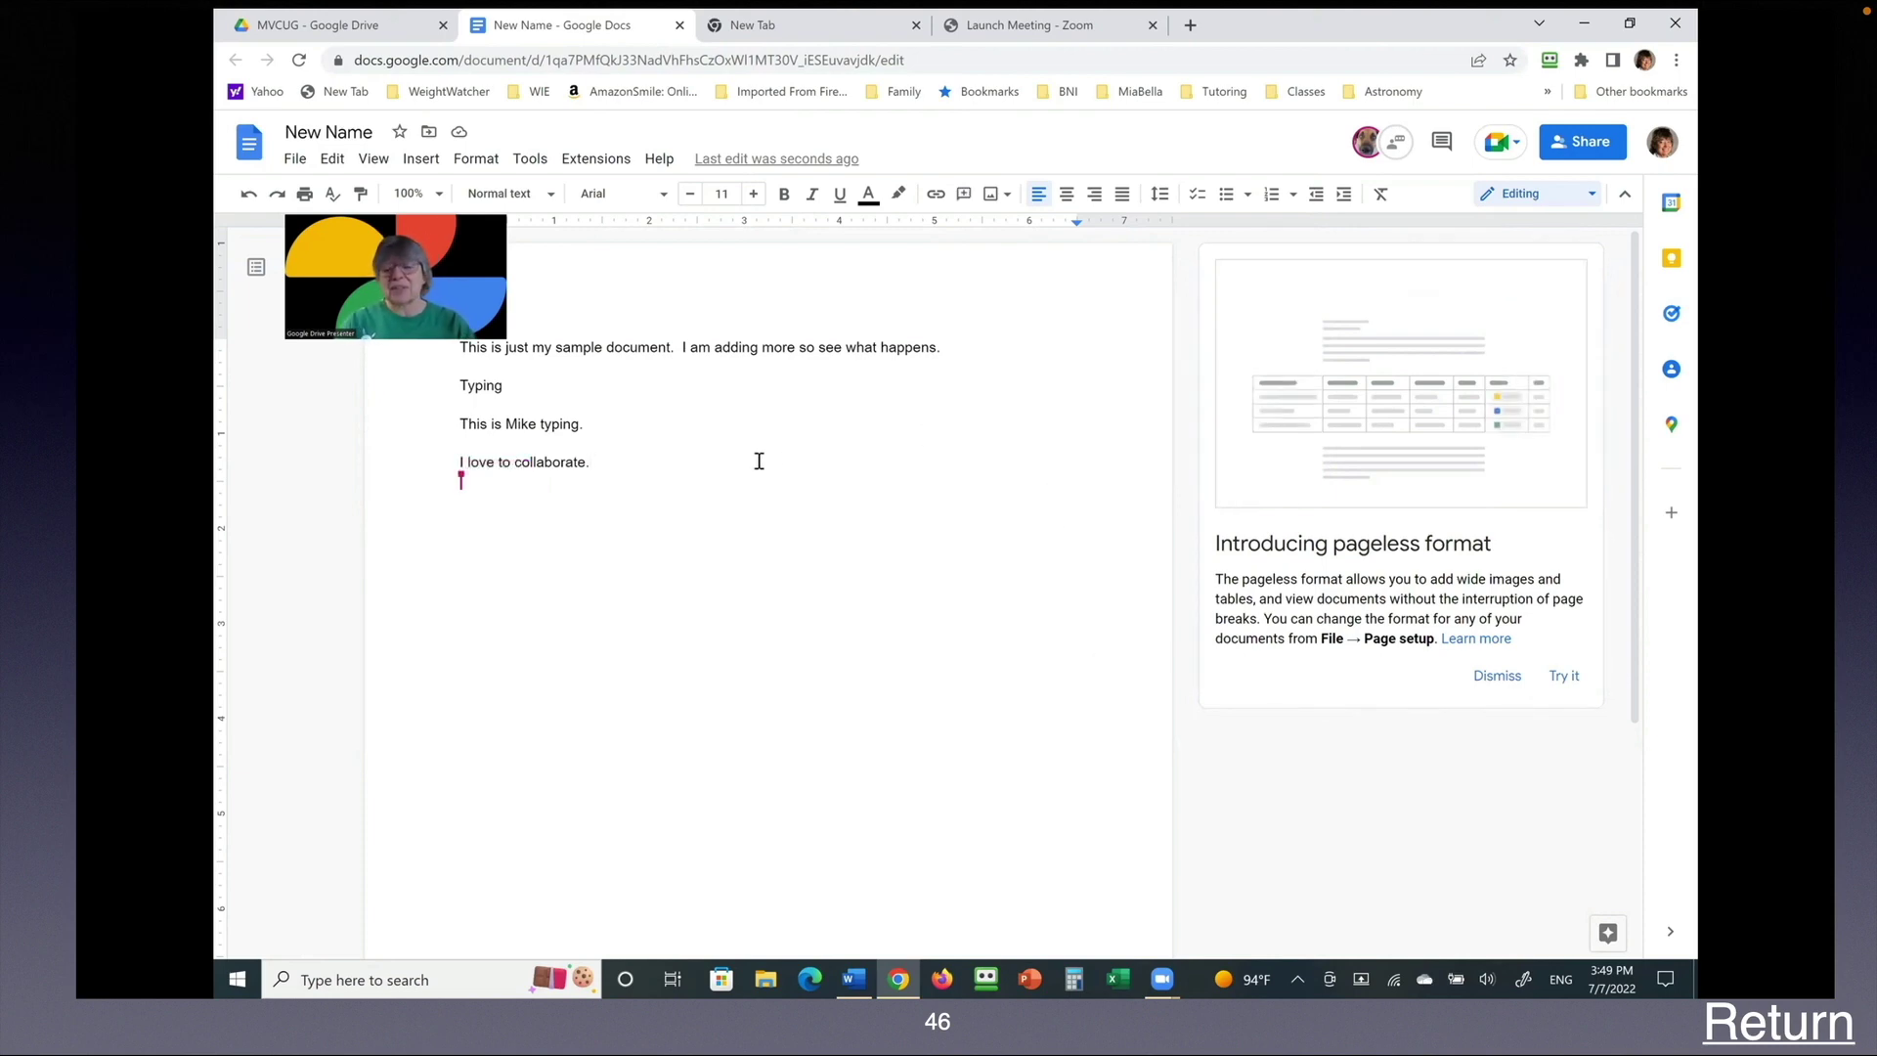
# Step: Add a line below the collaborator's text with the presenter's first name followed by "tying"
pyautogui.press('Return')
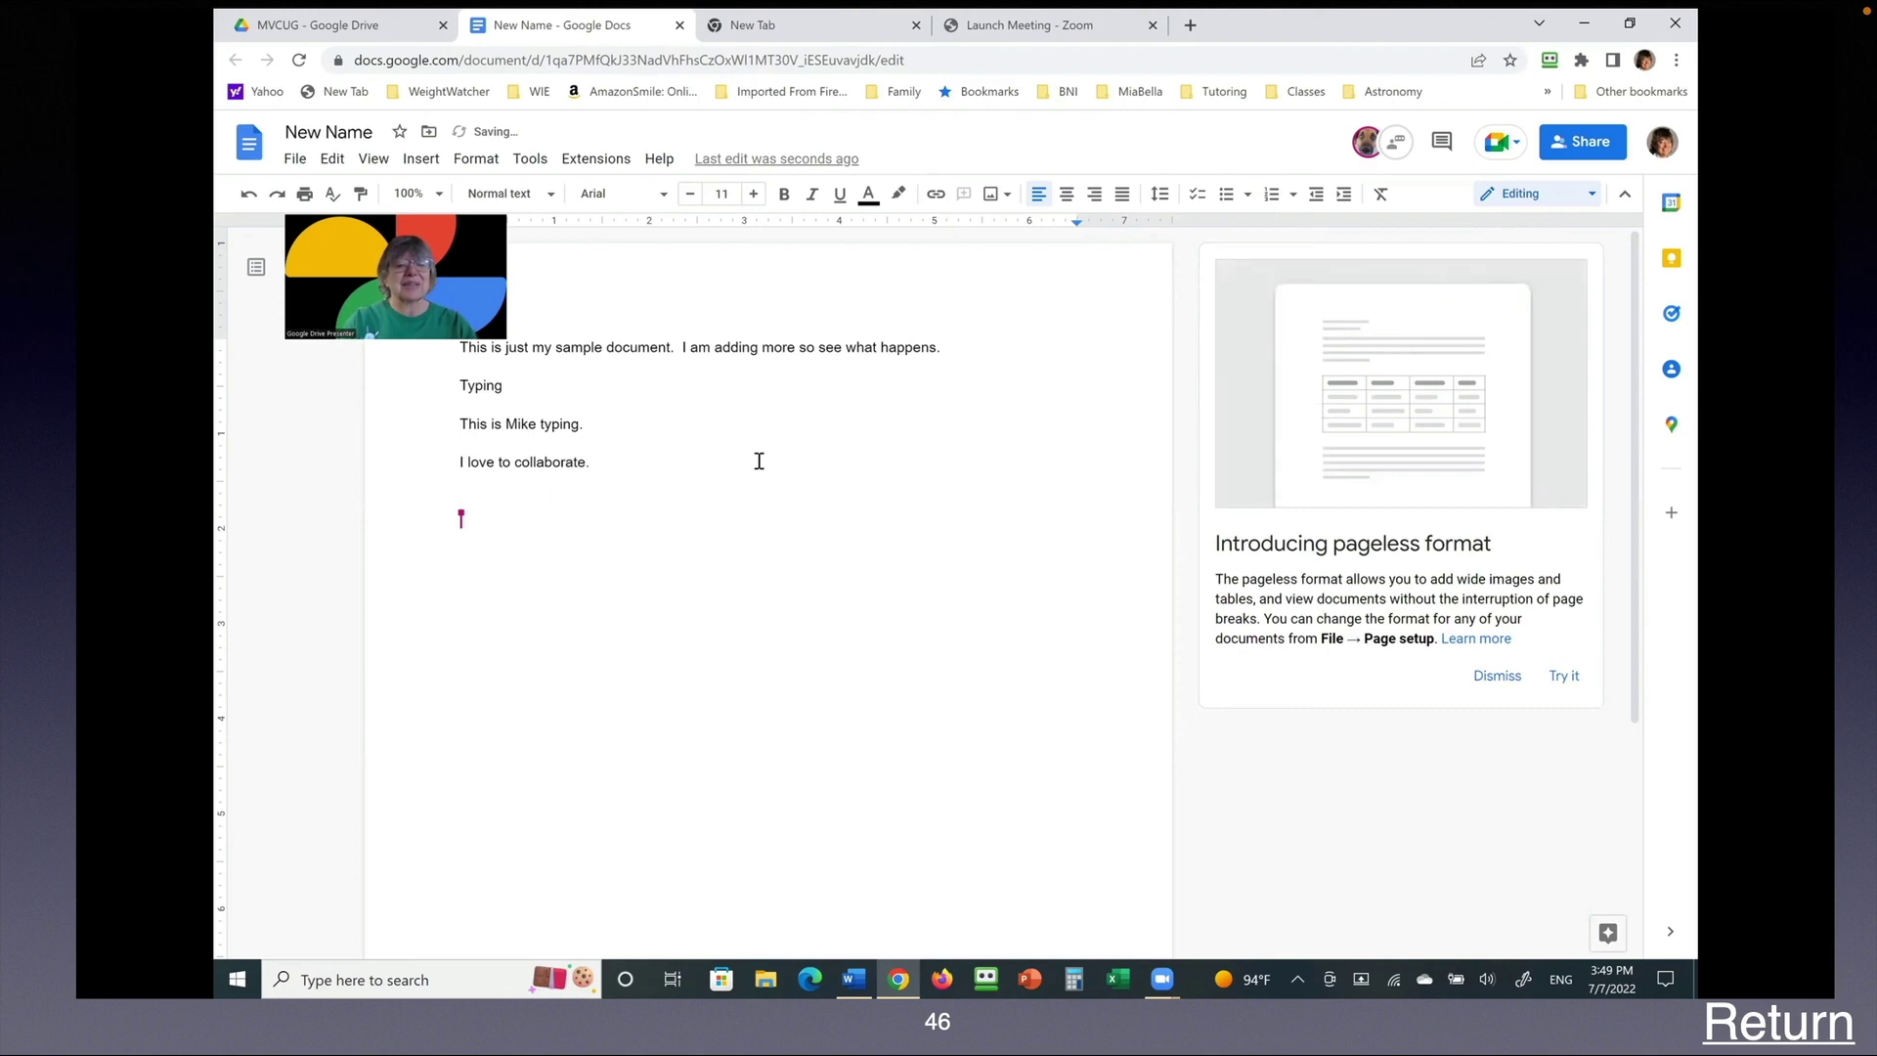
pyautogui.write('c')
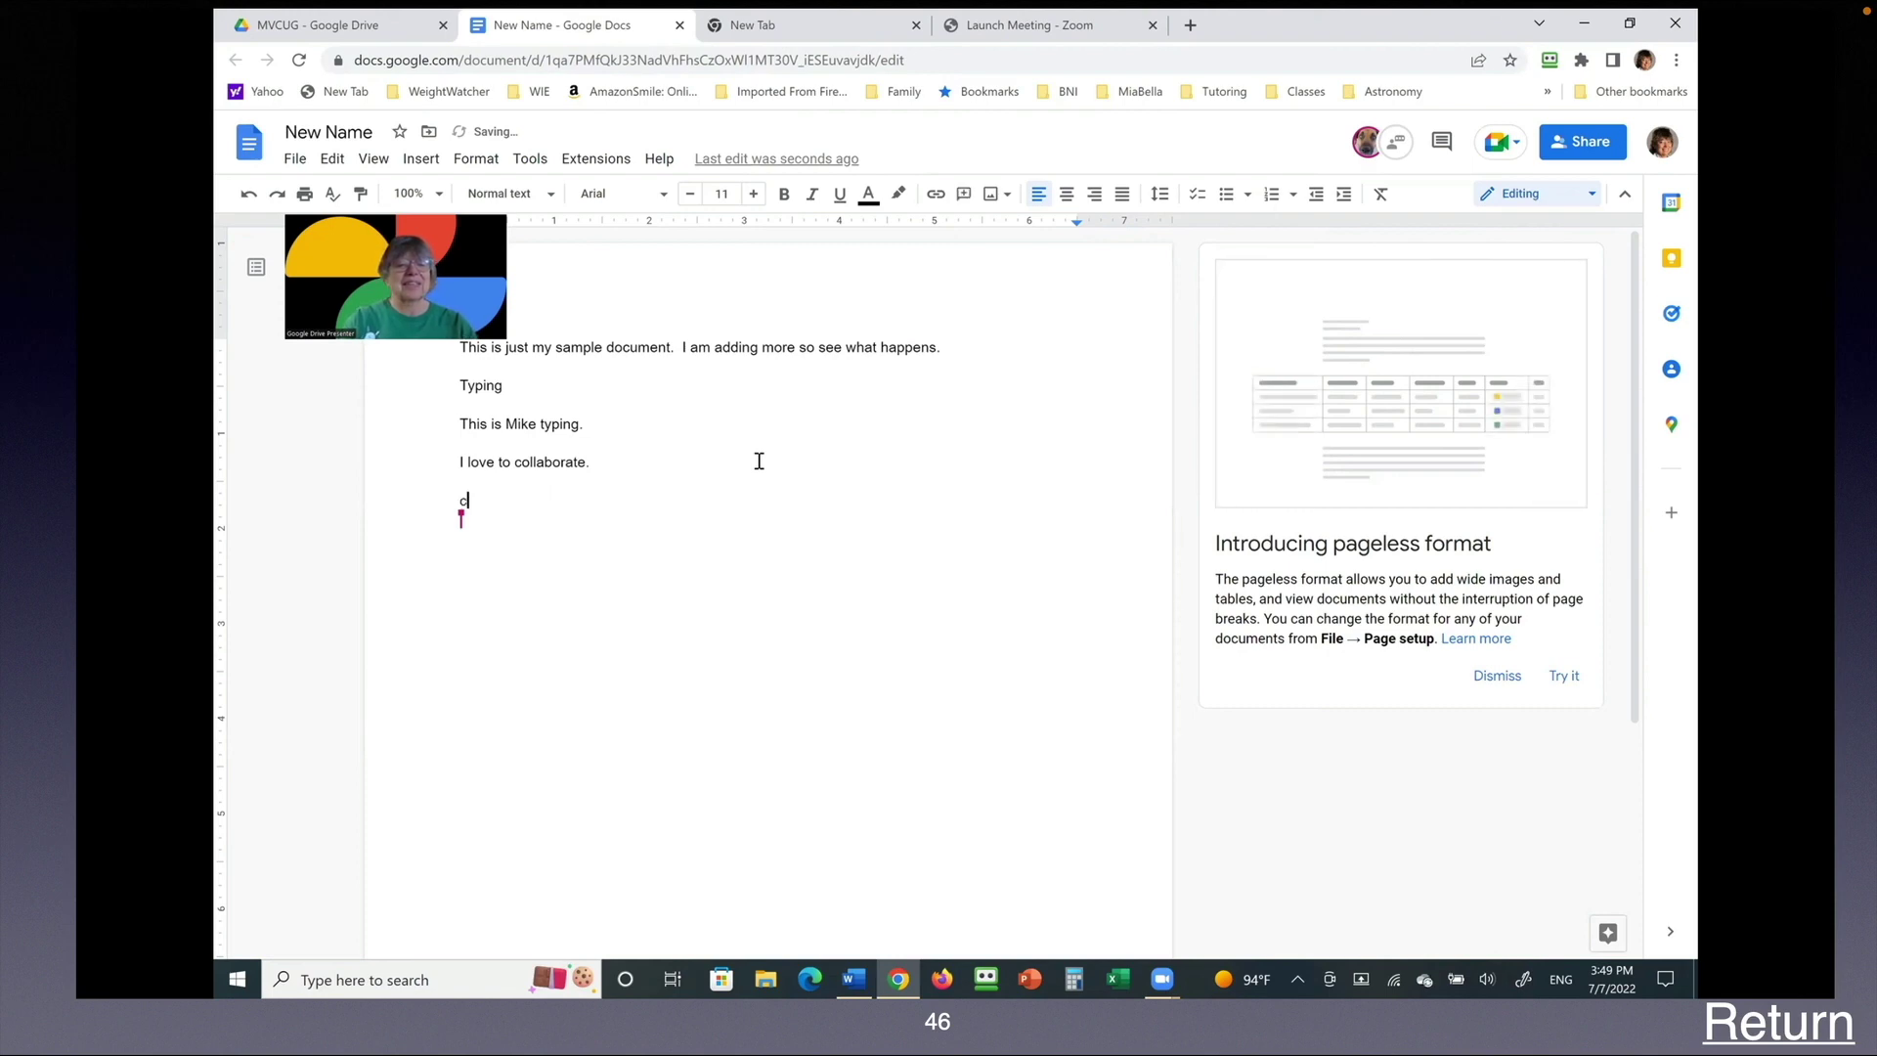
pyautogui.press('BackSpace')
pyautogui.write('Carolyn tyo')
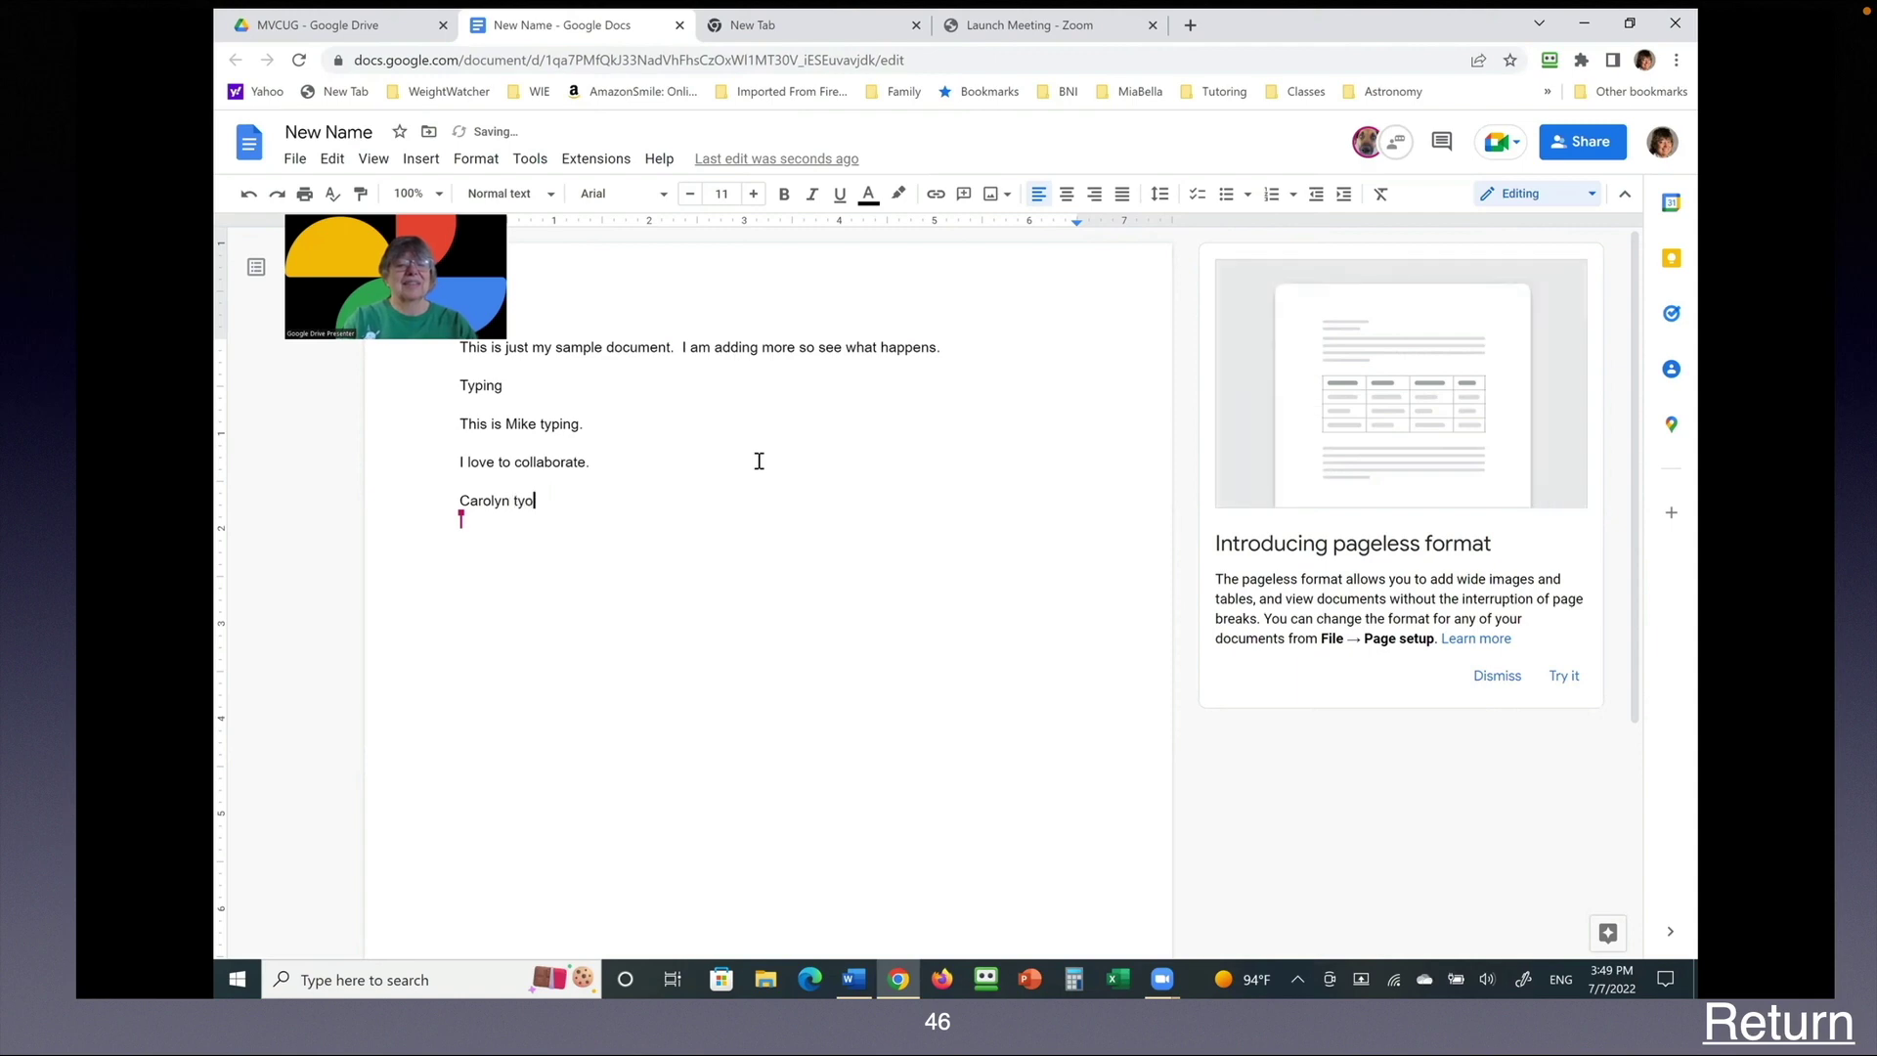
pyautogui.press('BackSpace')
pyautogui.write('ing')
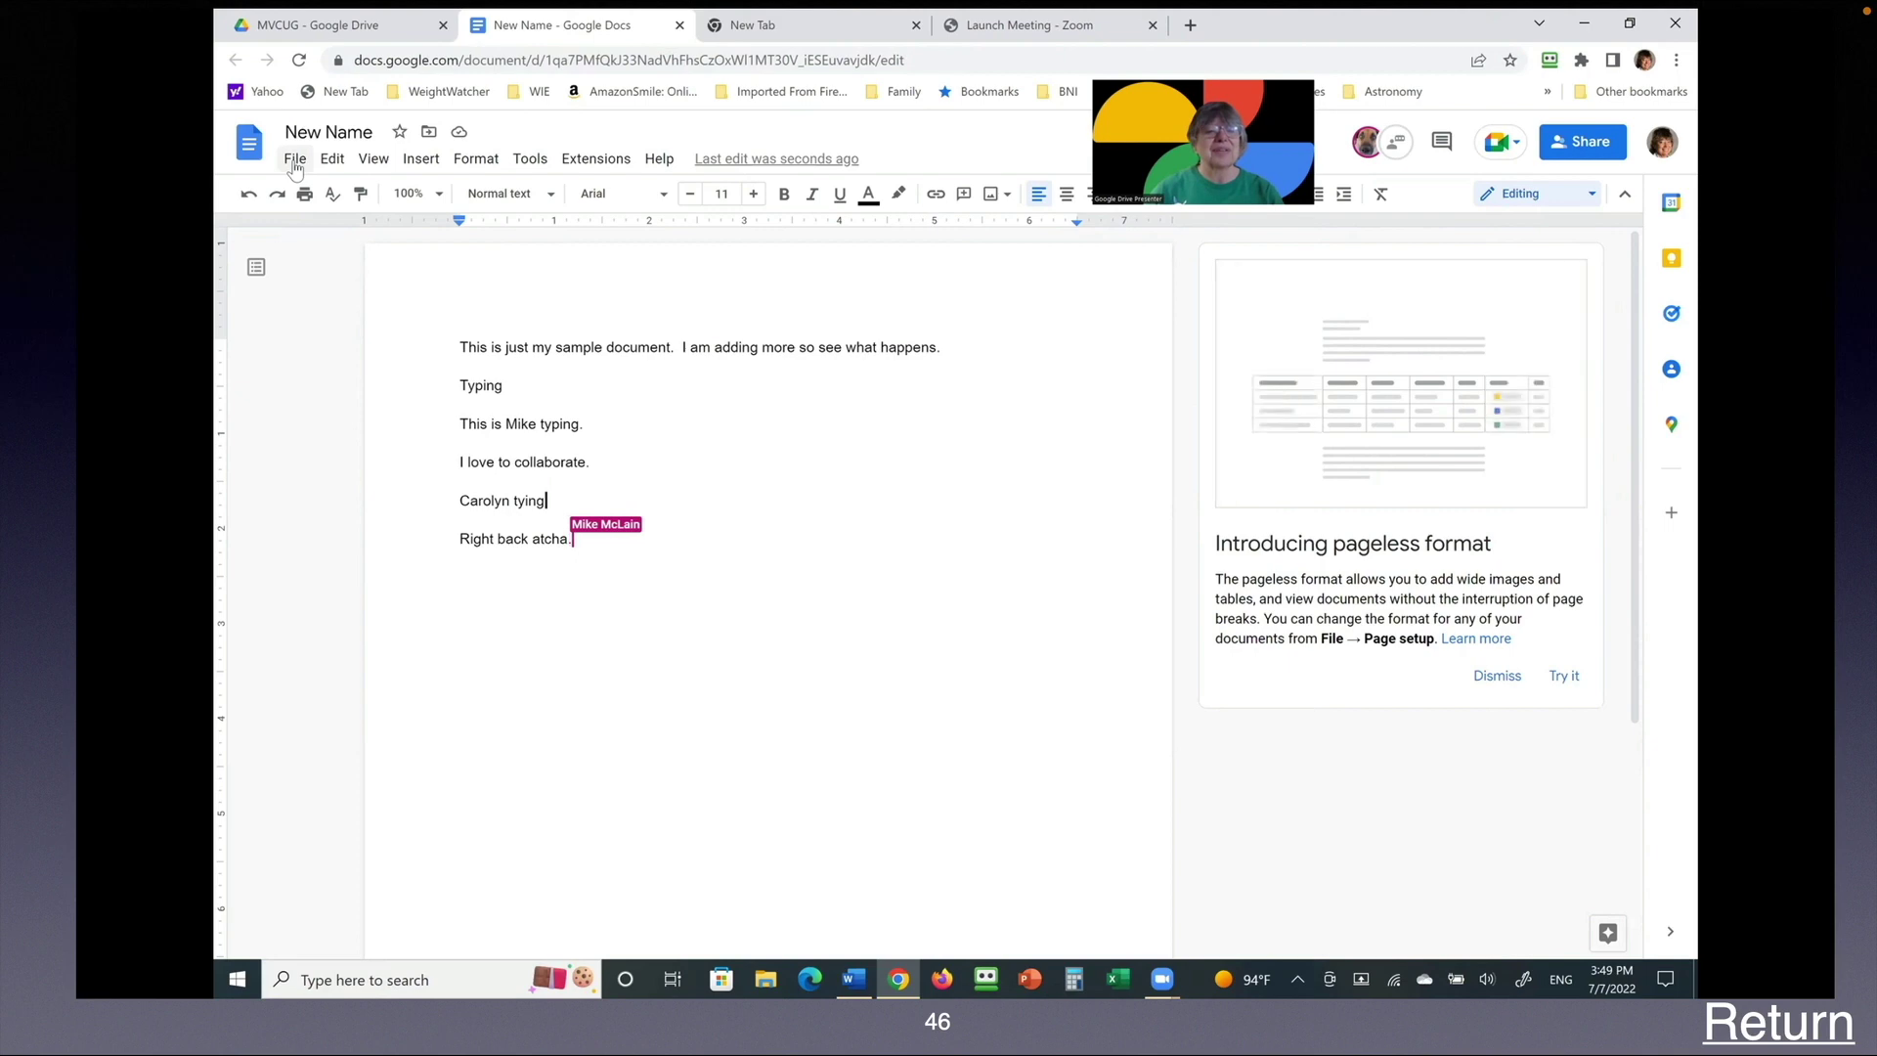
# Step: Review who has access to the New Name document in its sharing settings, and close them
pyautogui.click(295, 160)
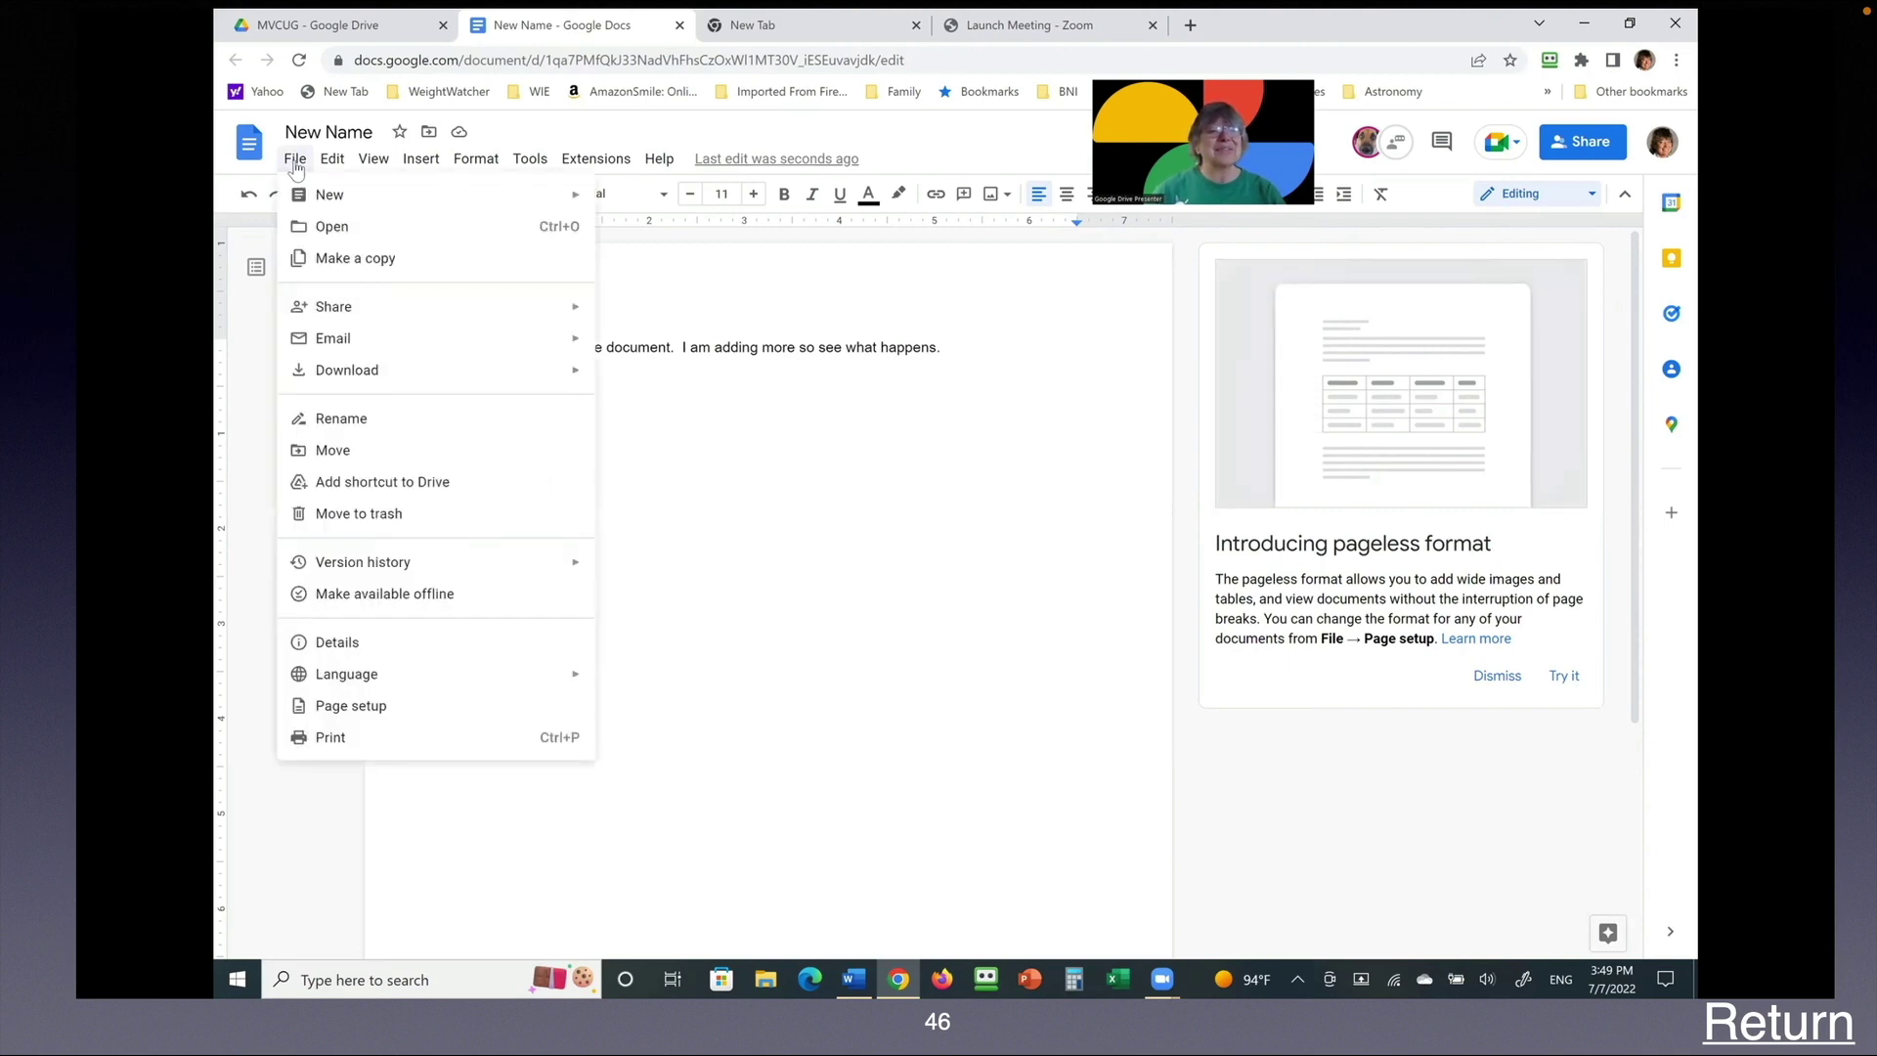
pyautogui.moveTo(445, 308)
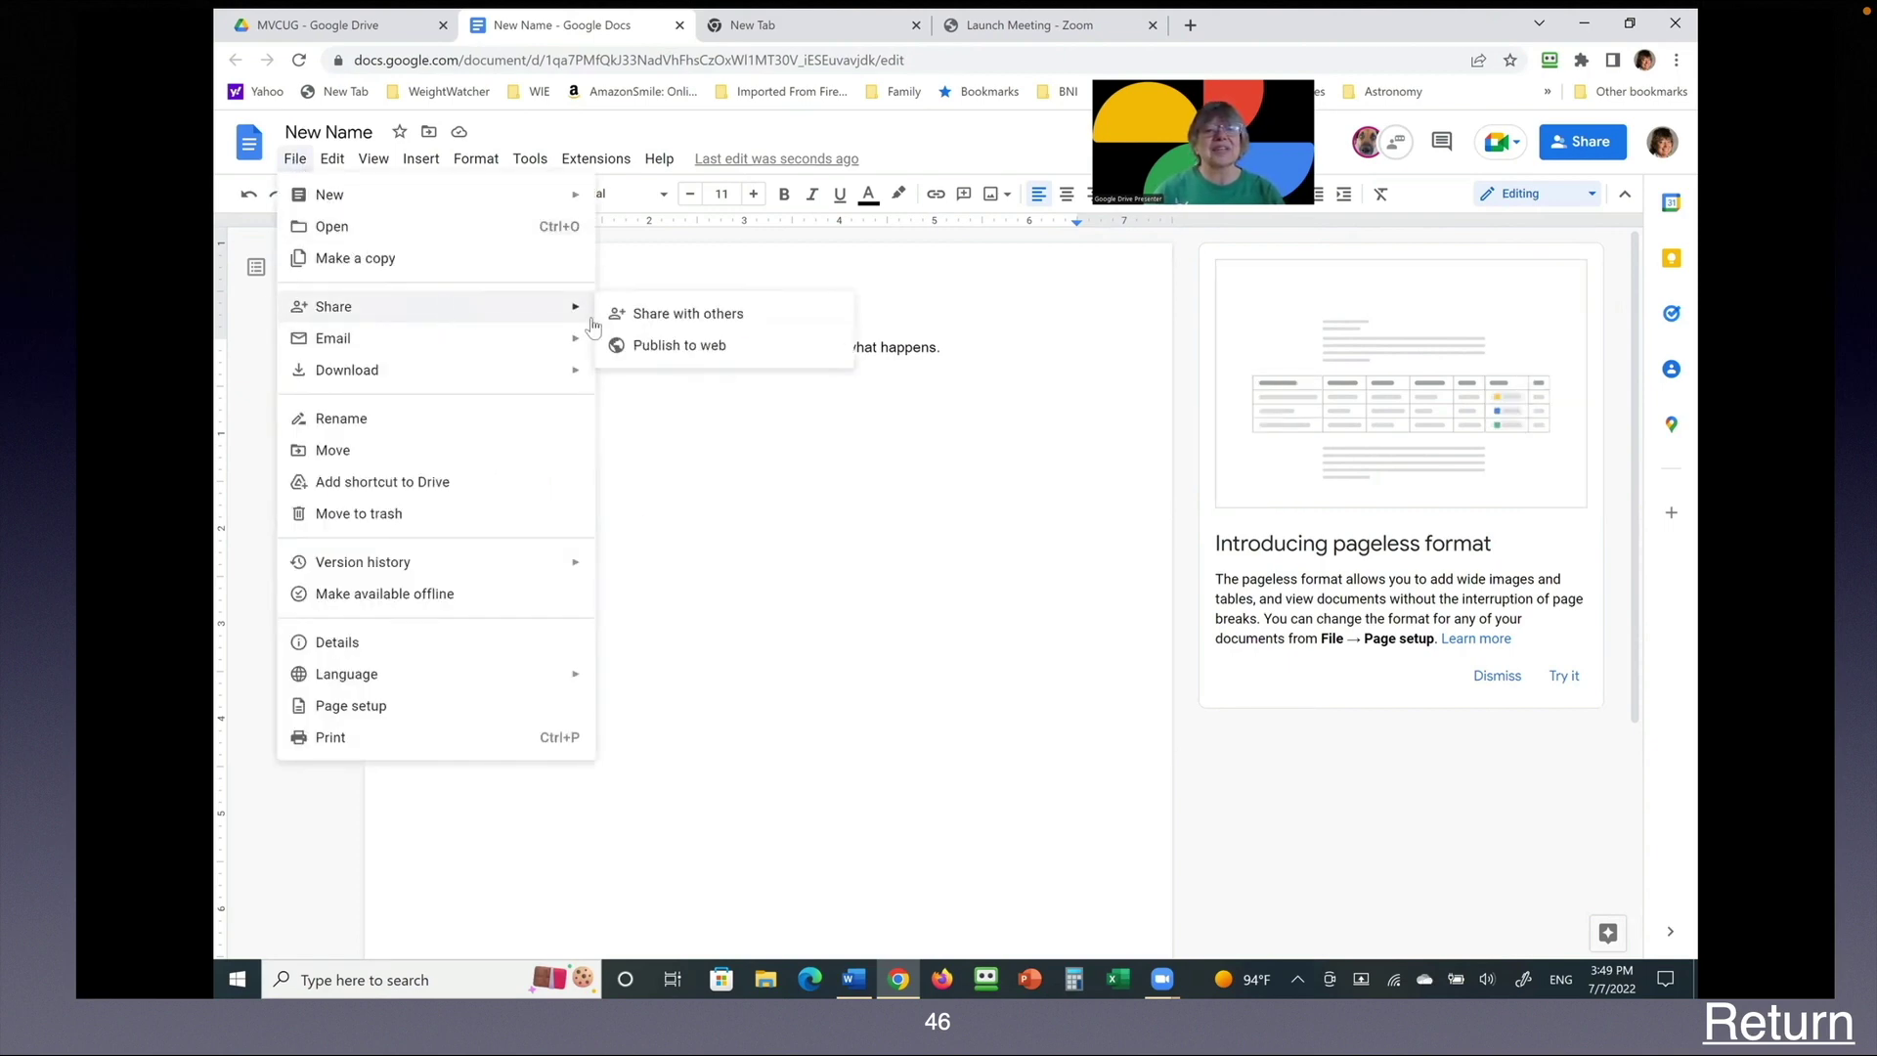
pyautogui.click(671, 314)
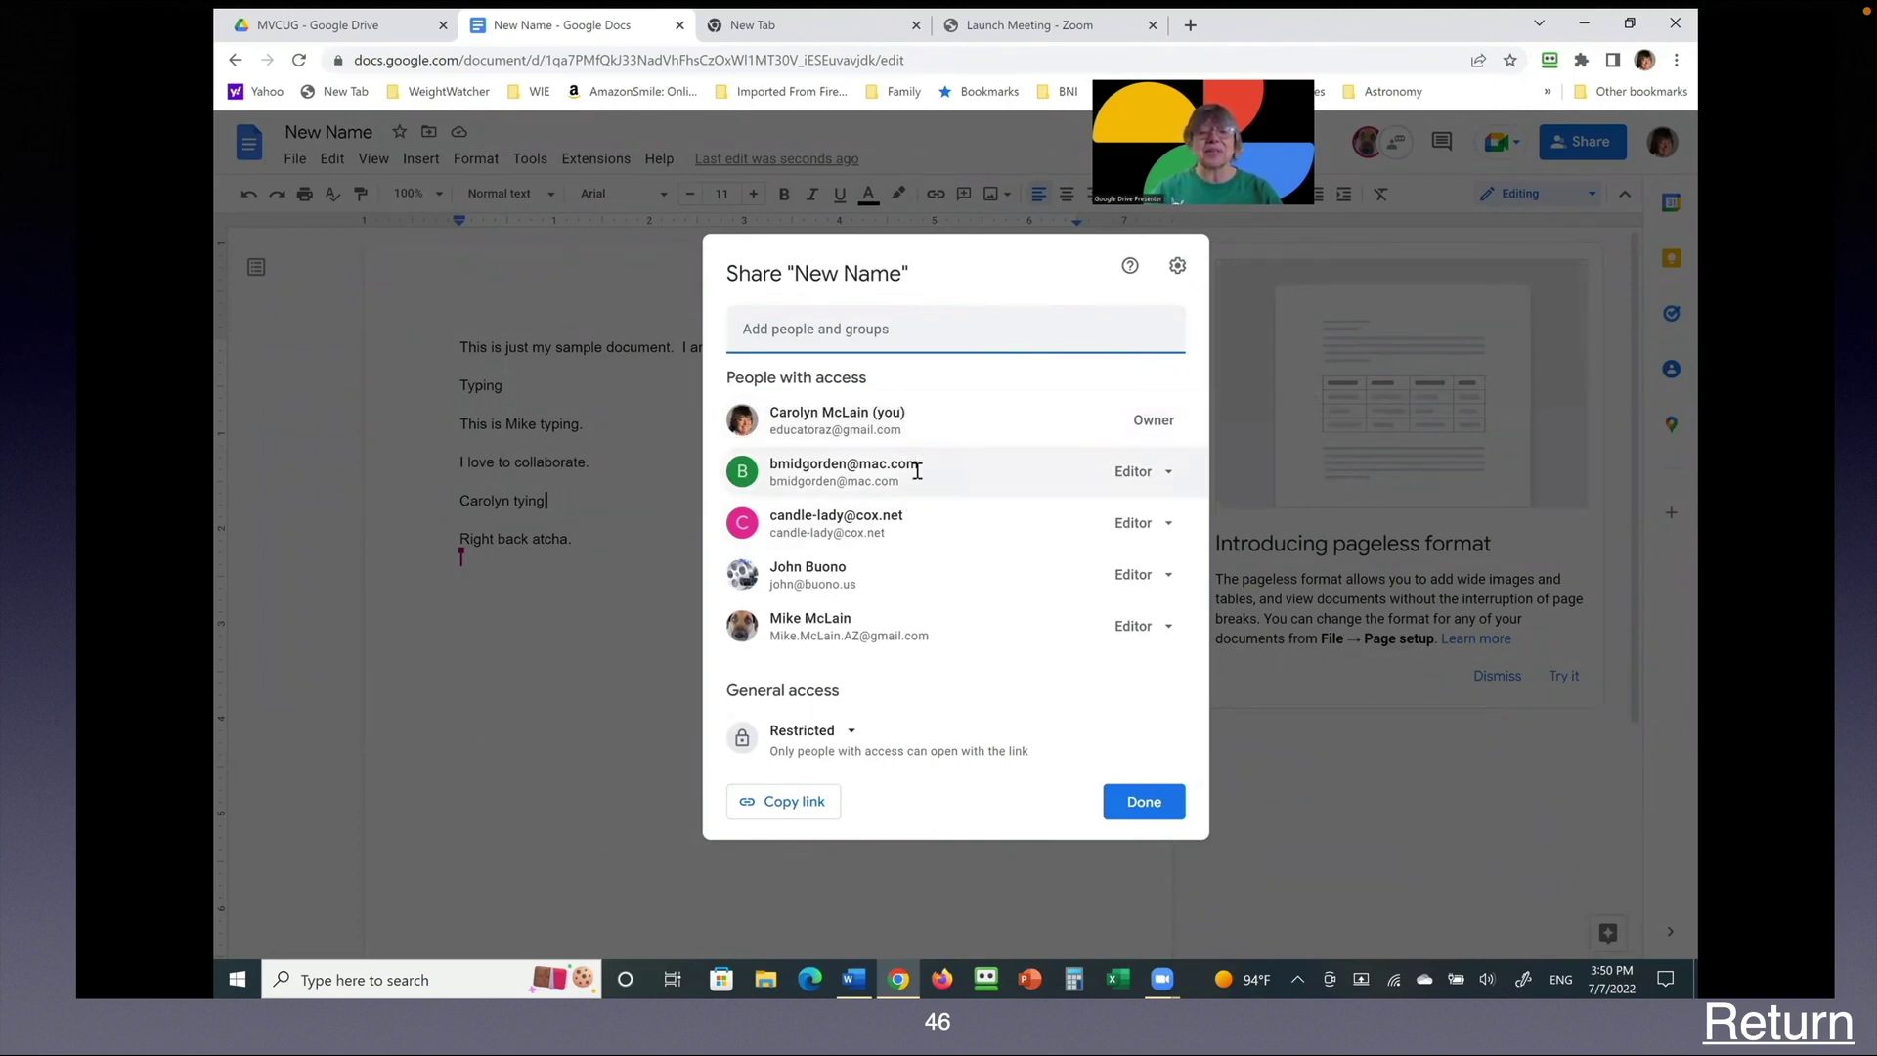
pyautogui.moveTo(917, 472)
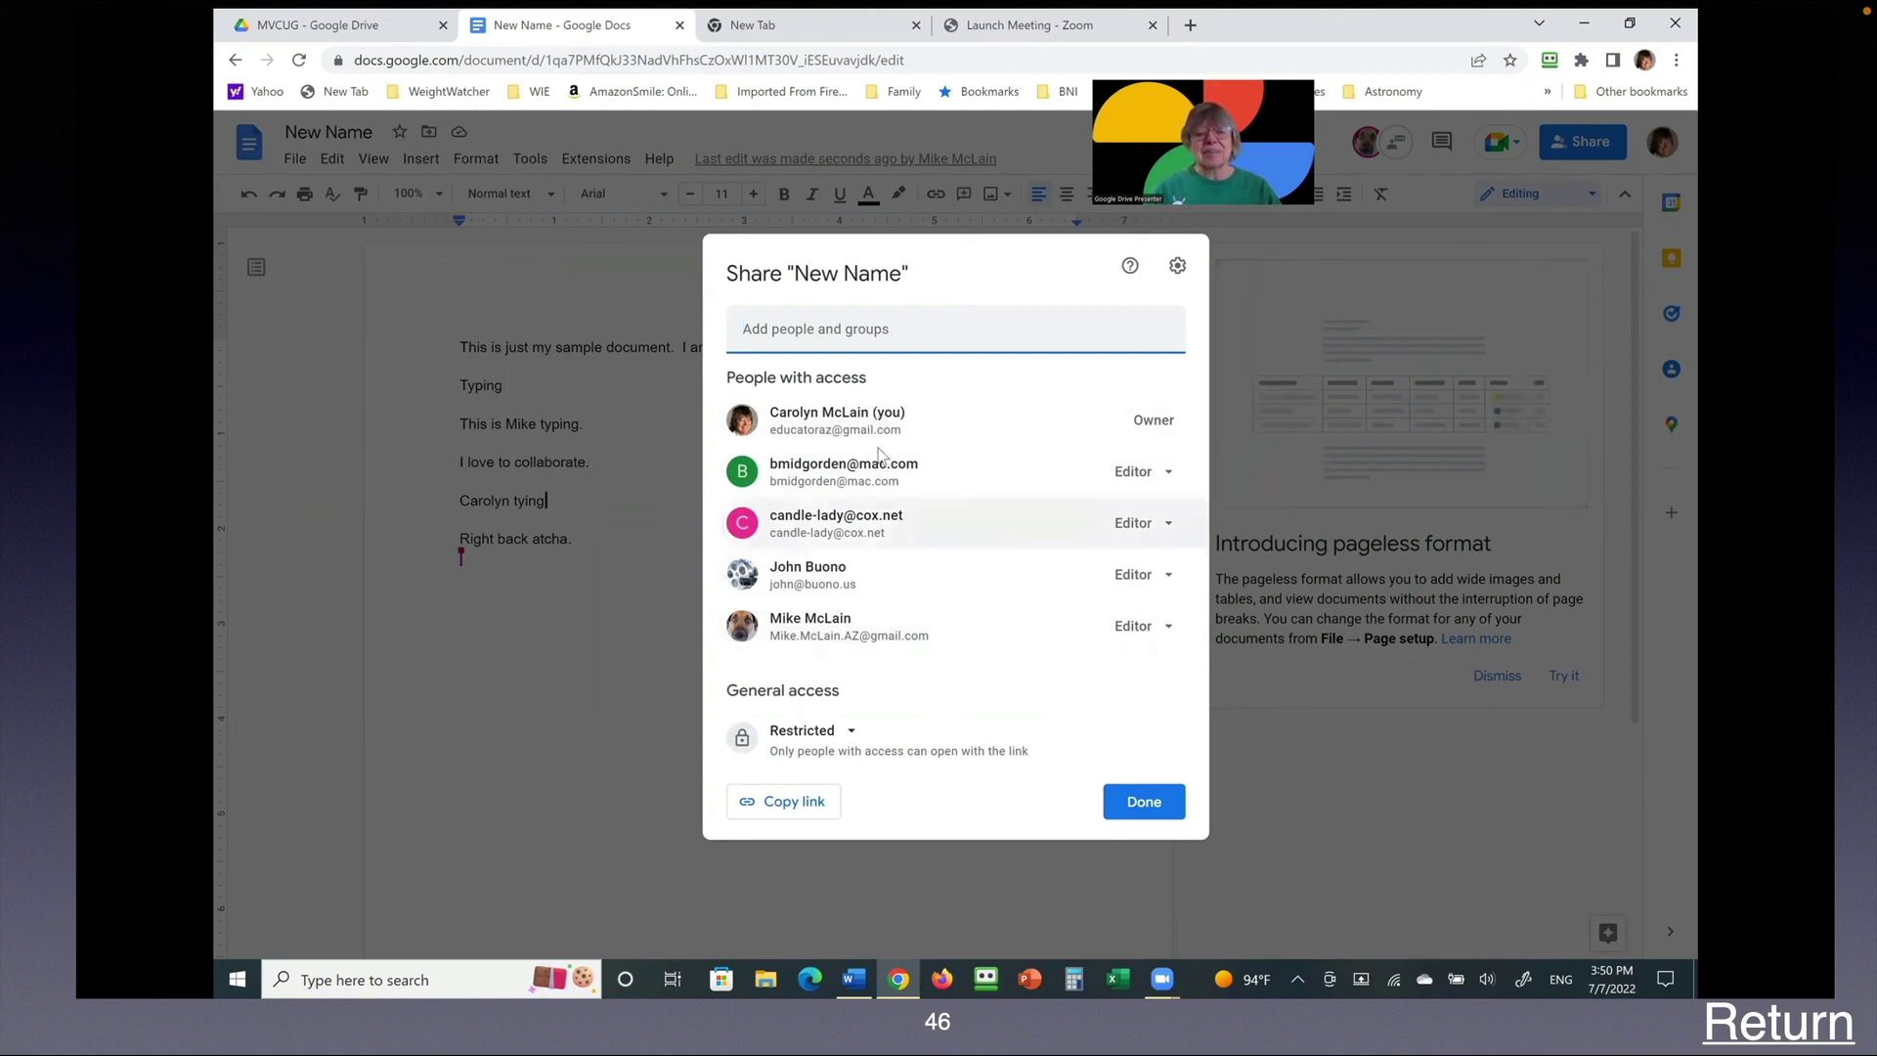
pyautogui.moveTo(907, 538)
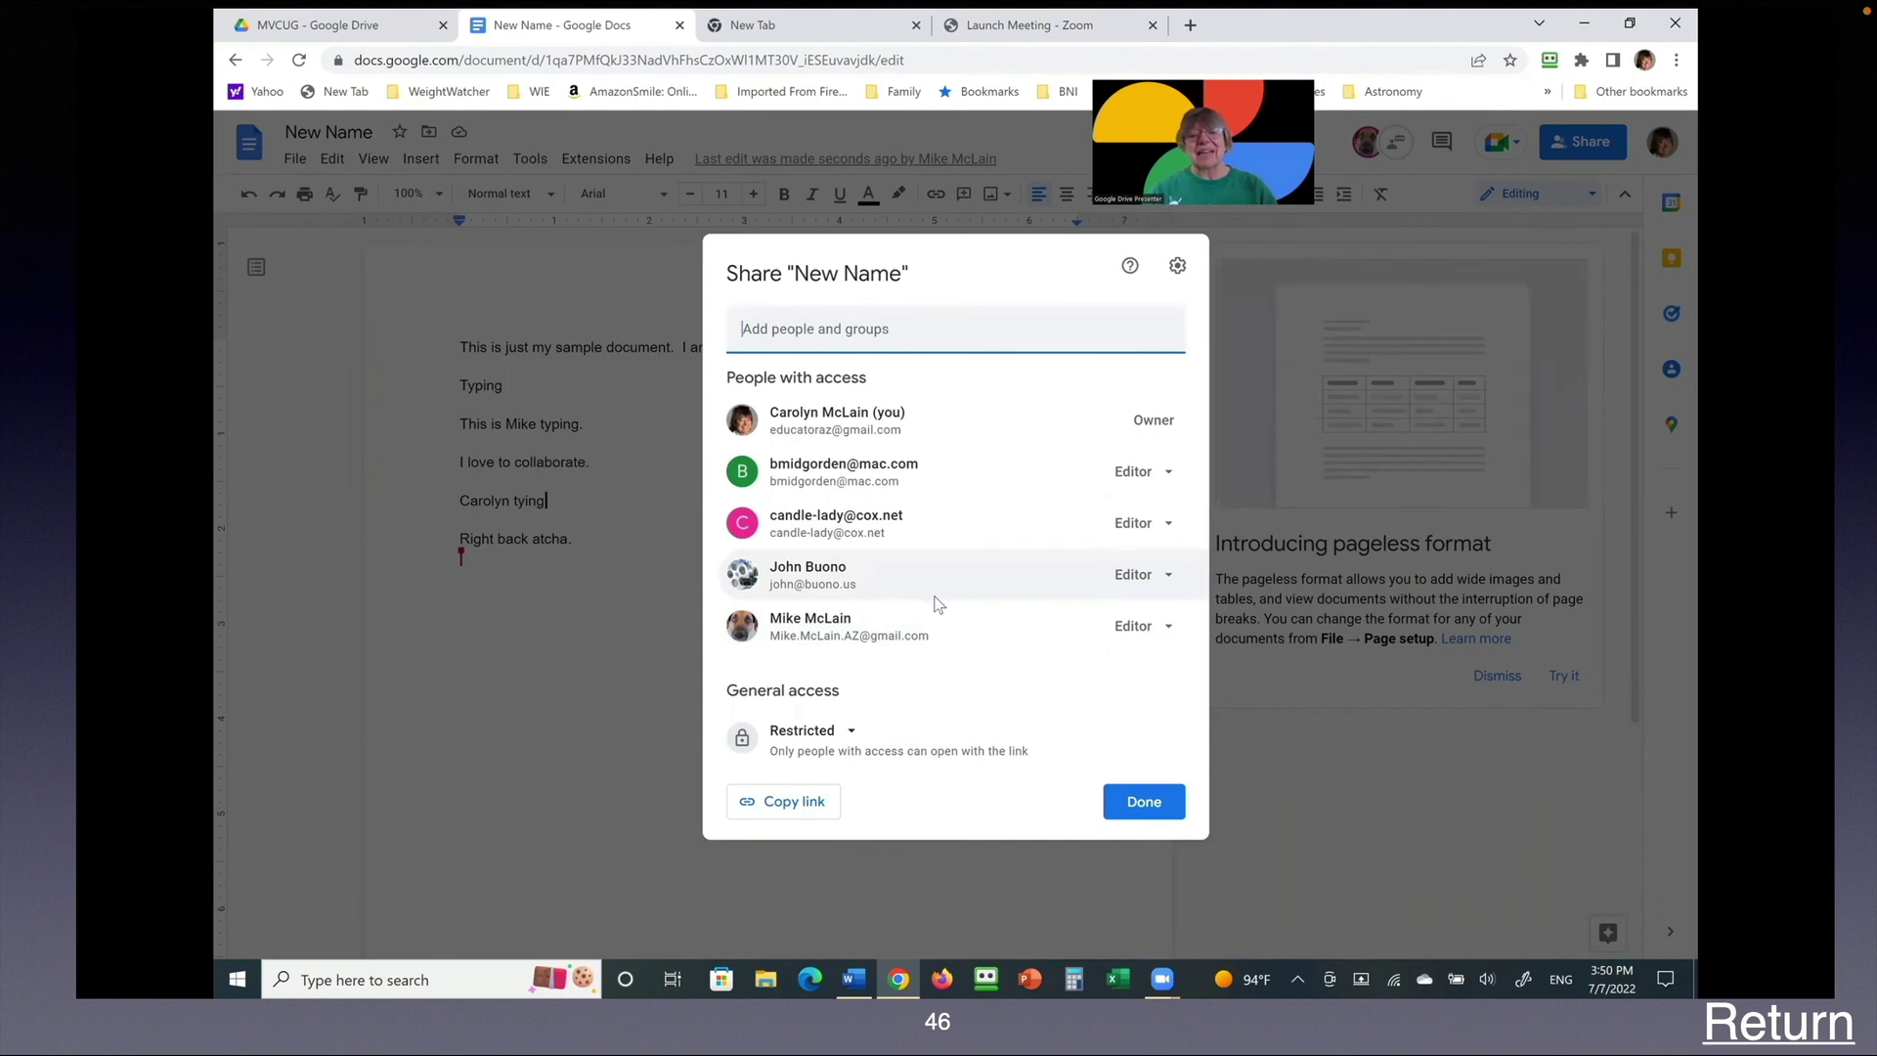
pyautogui.click(1146, 806)
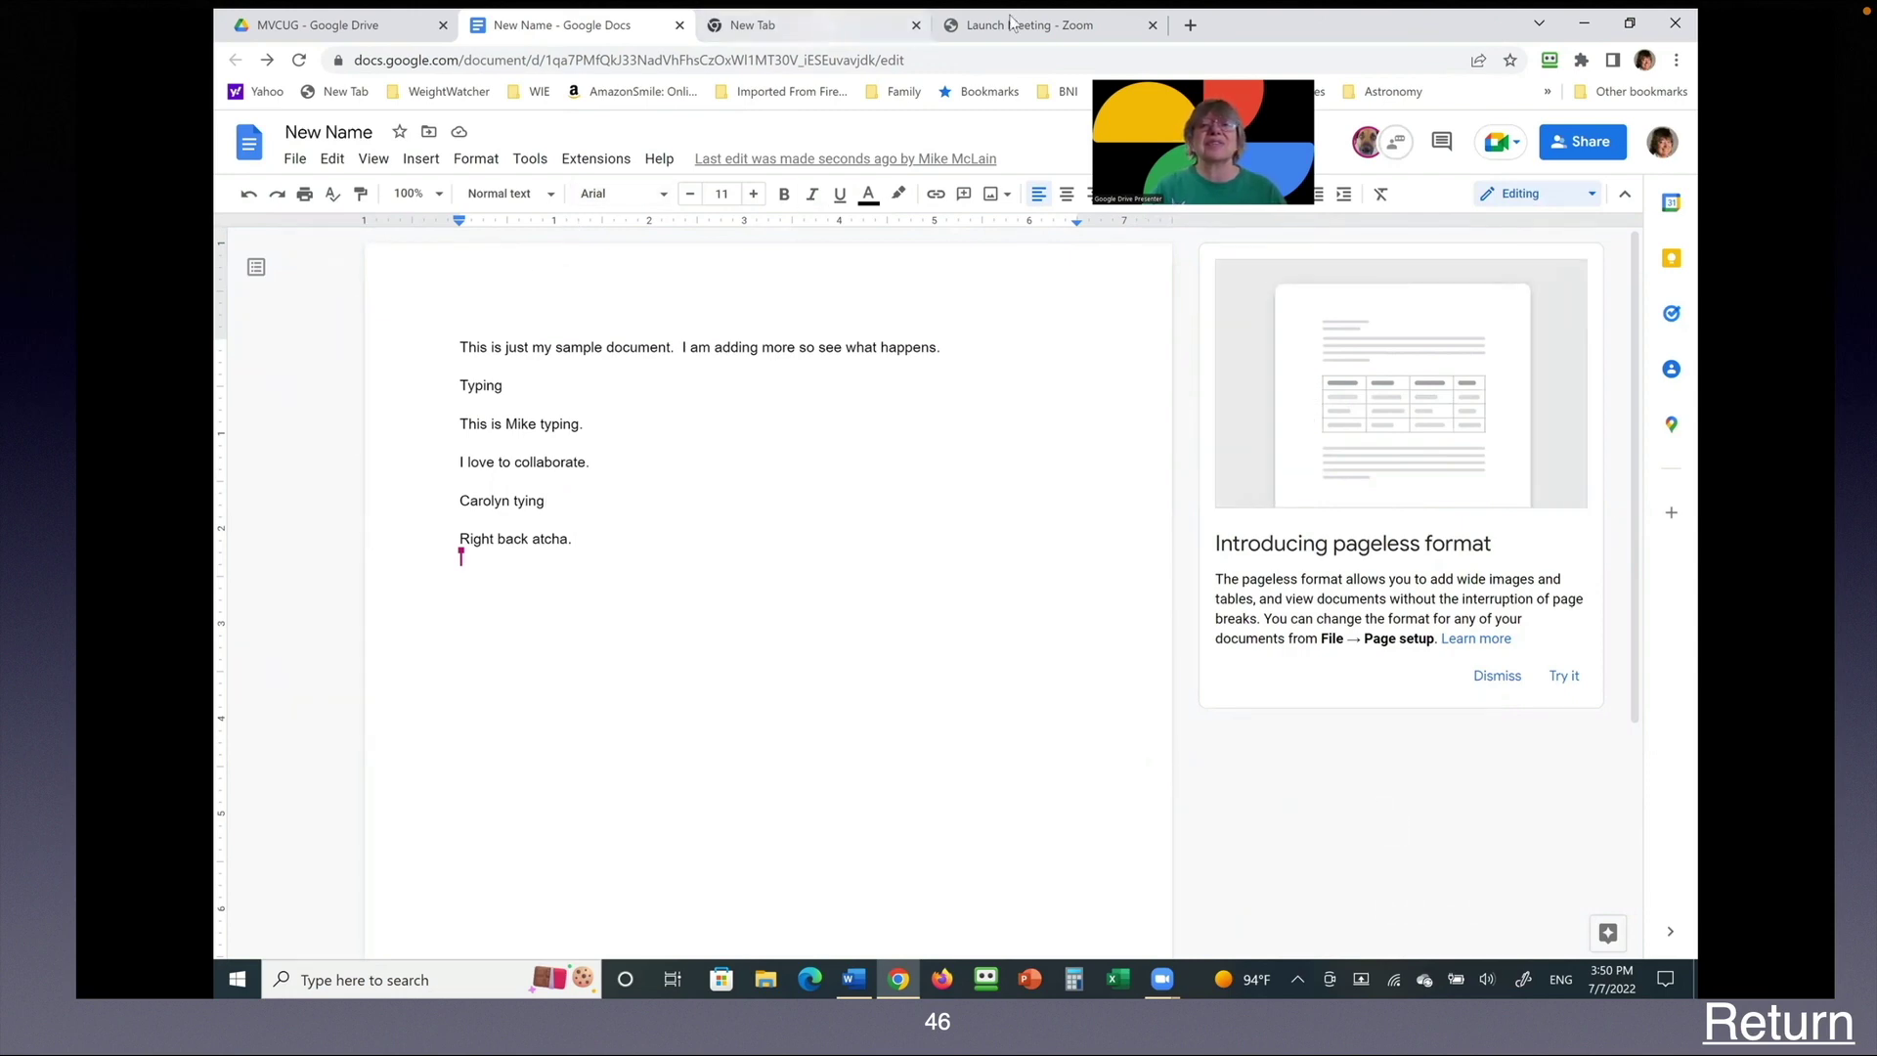
# Step: Show the Drive MVCUG folder in a smaller browser window and open the Documents folder in File Explorer alongside it
pyautogui.click(315, 27)
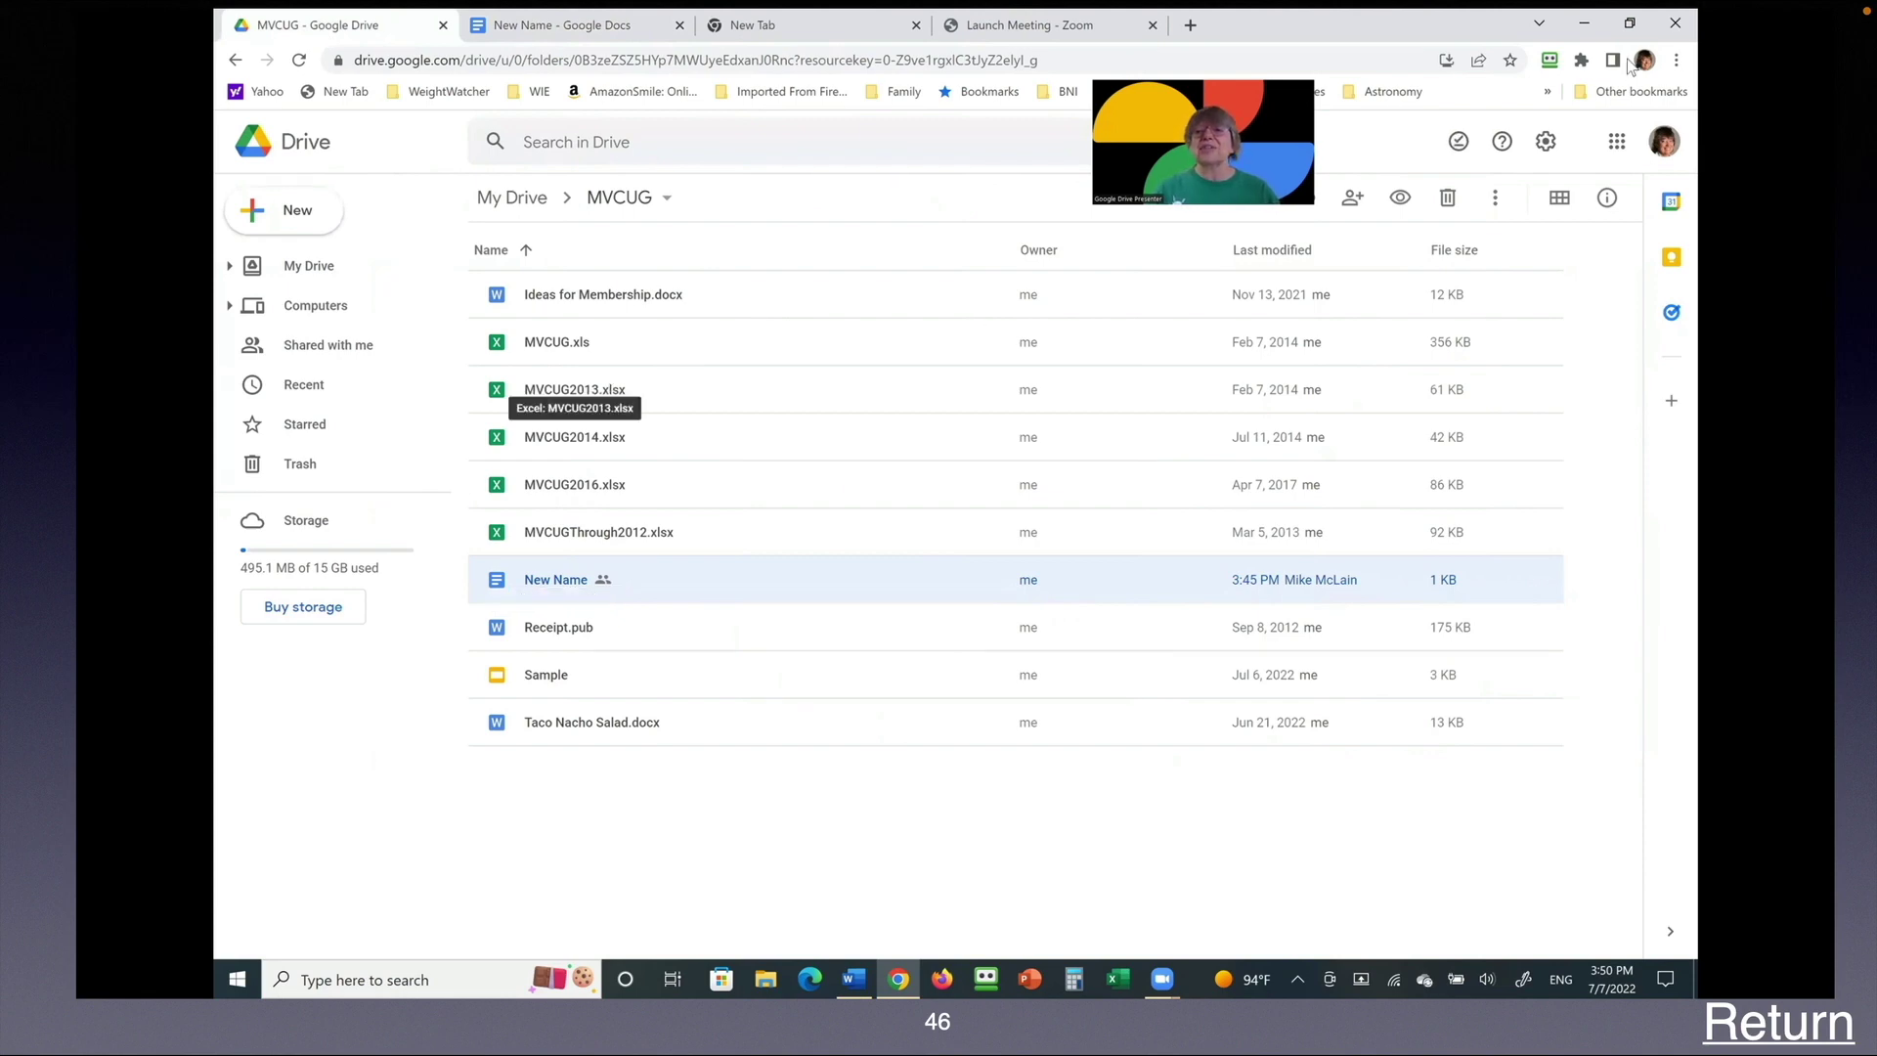
pyautogui.click(1629, 23)
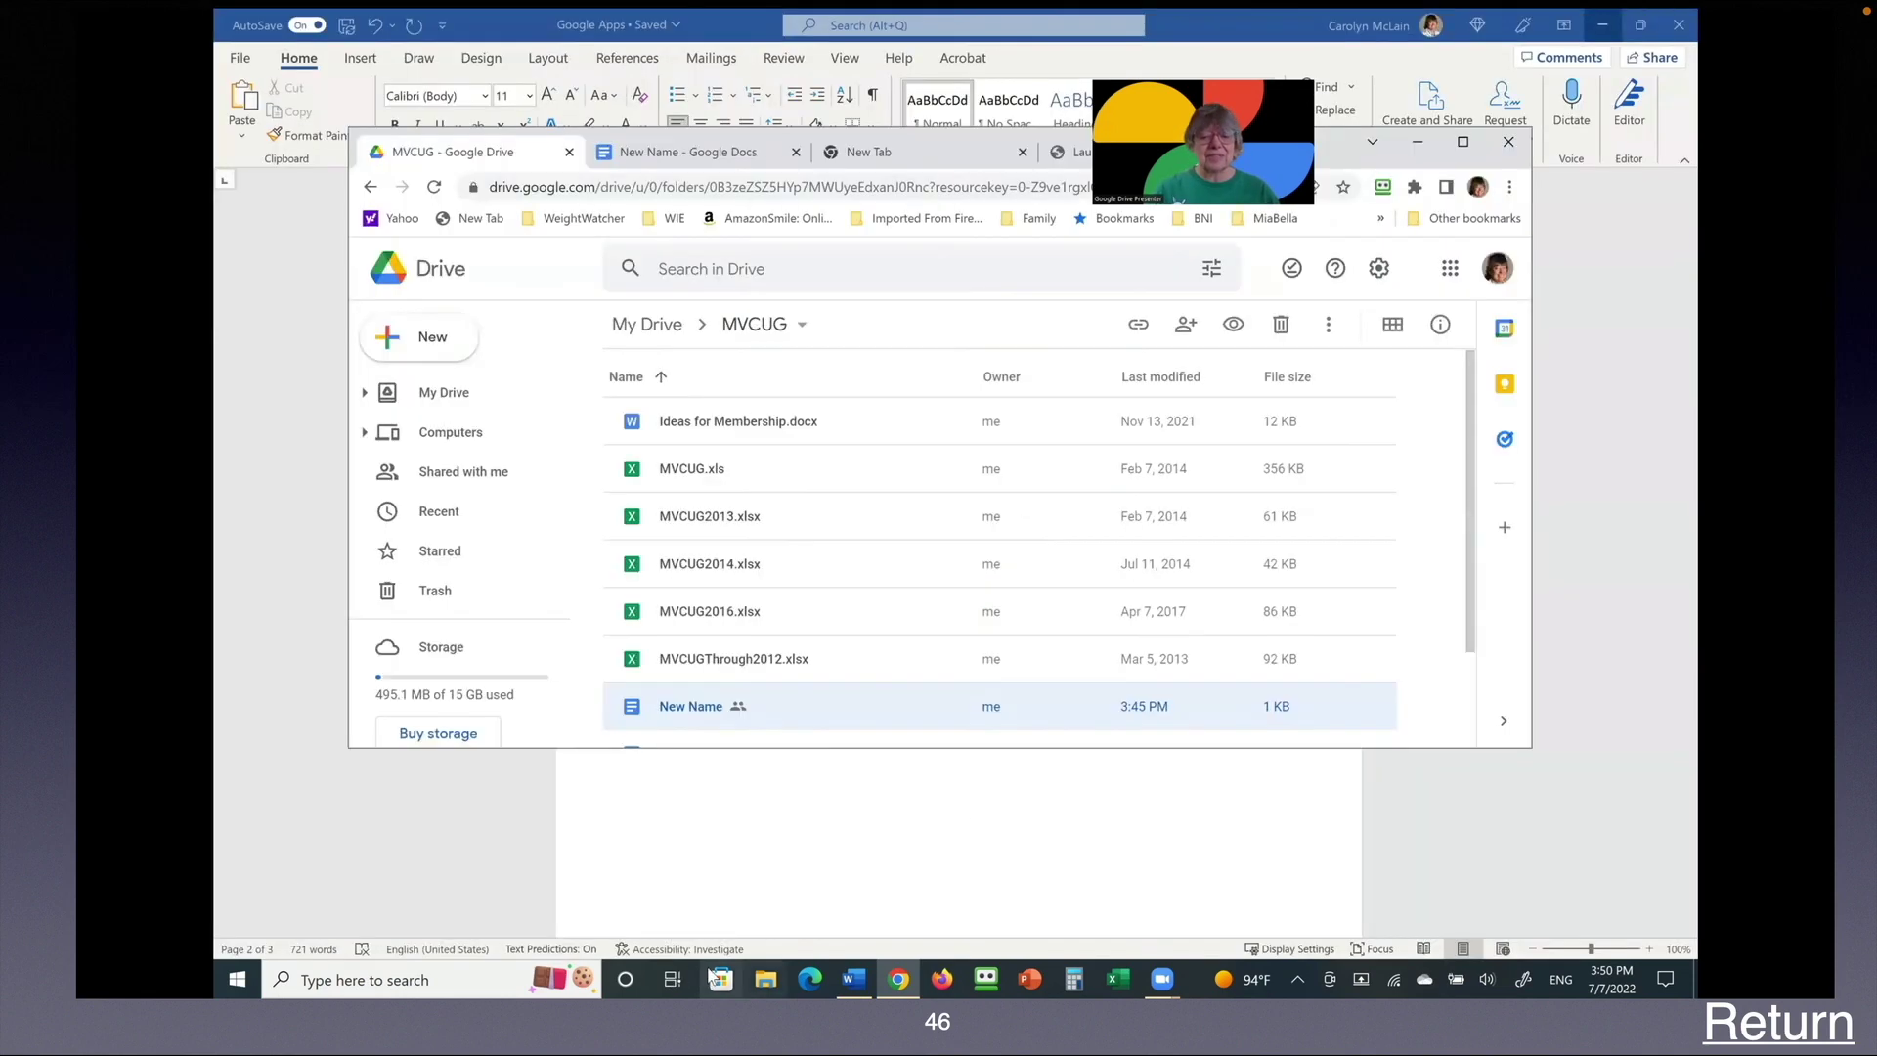
pyautogui.click(763, 978)
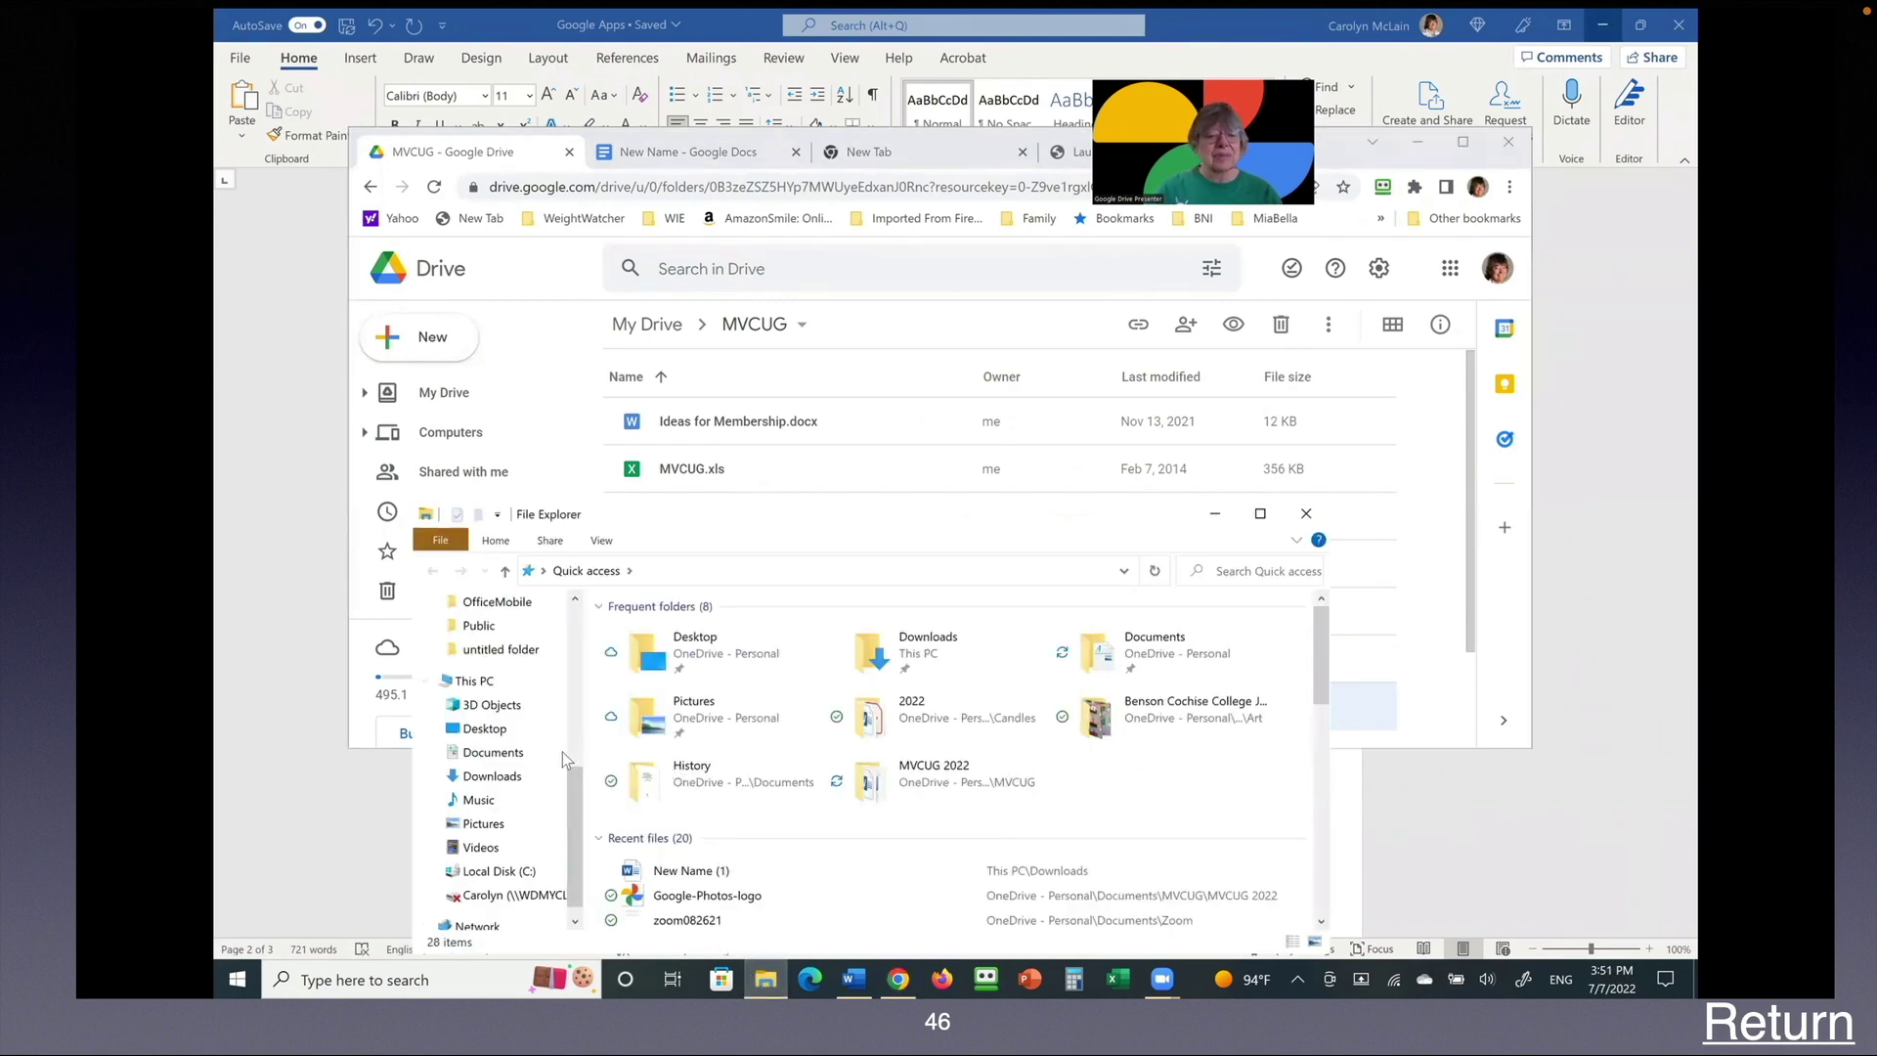
pyautogui.scroll(7, 561, 752)
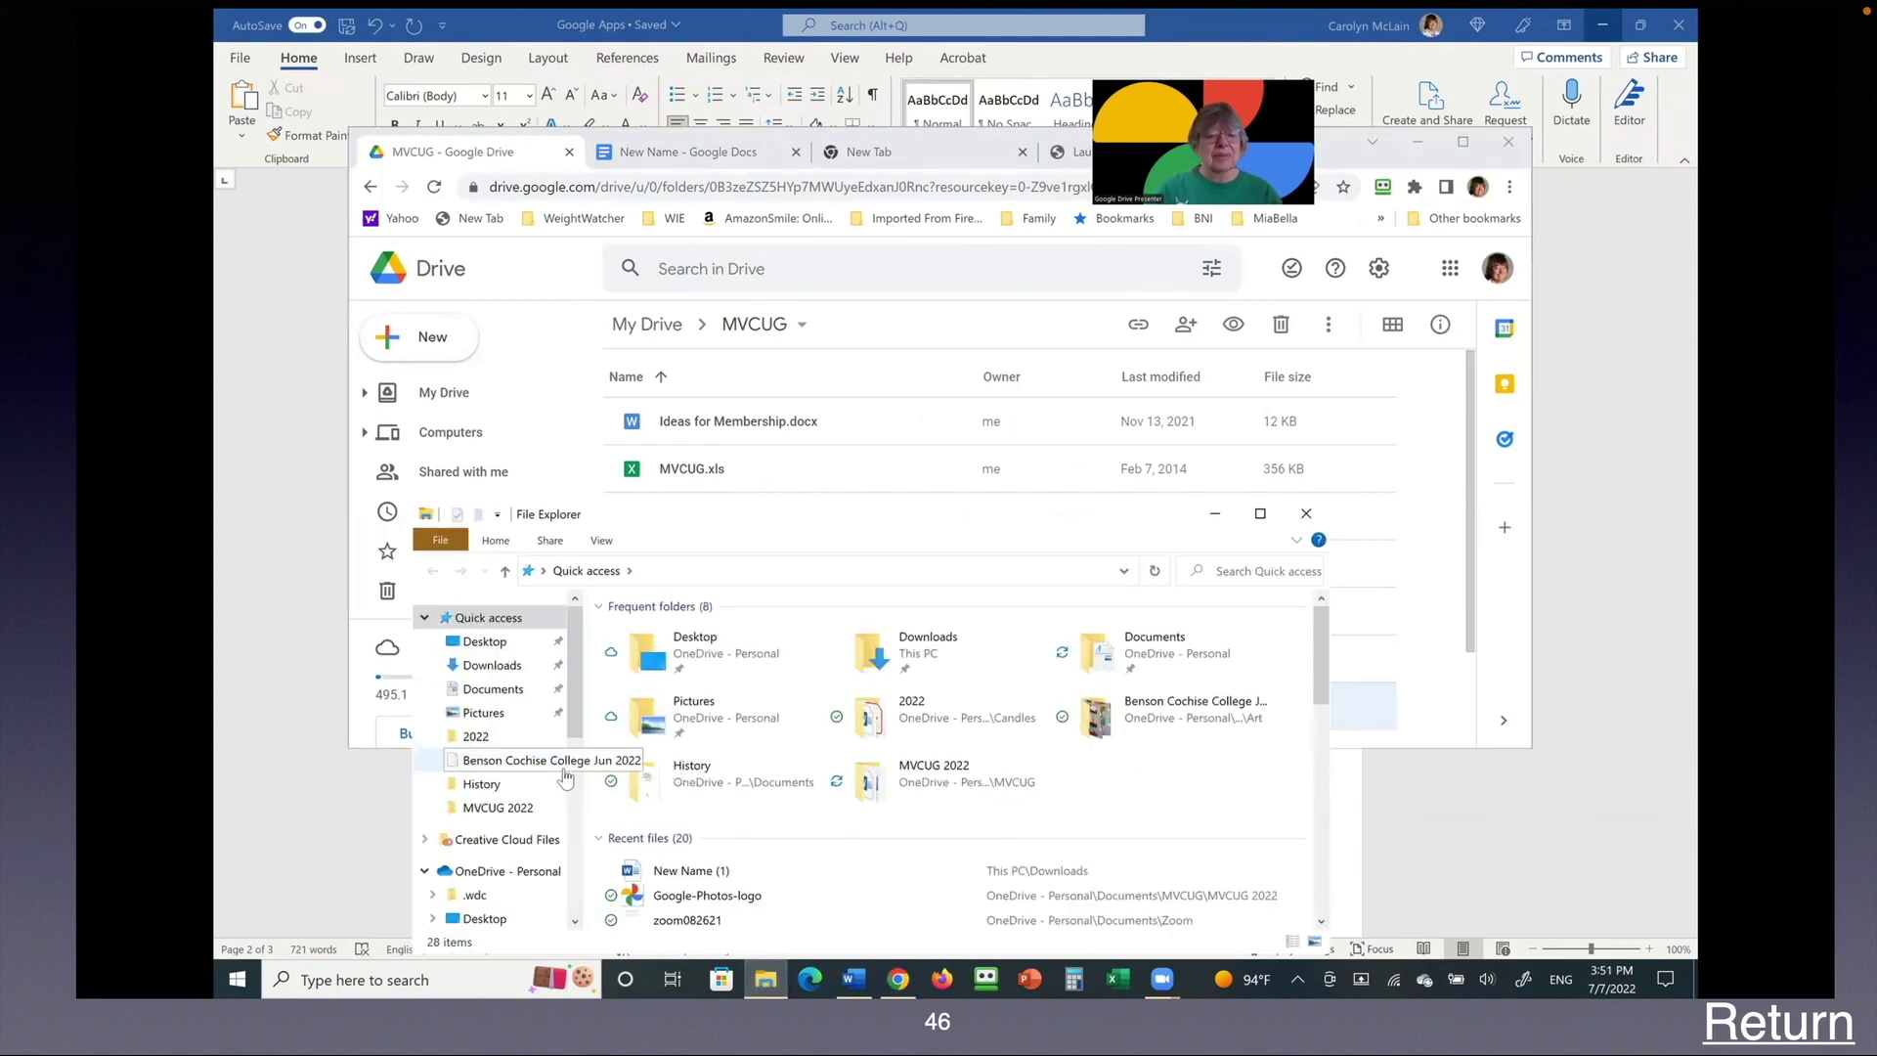
pyautogui.click(493, 690)
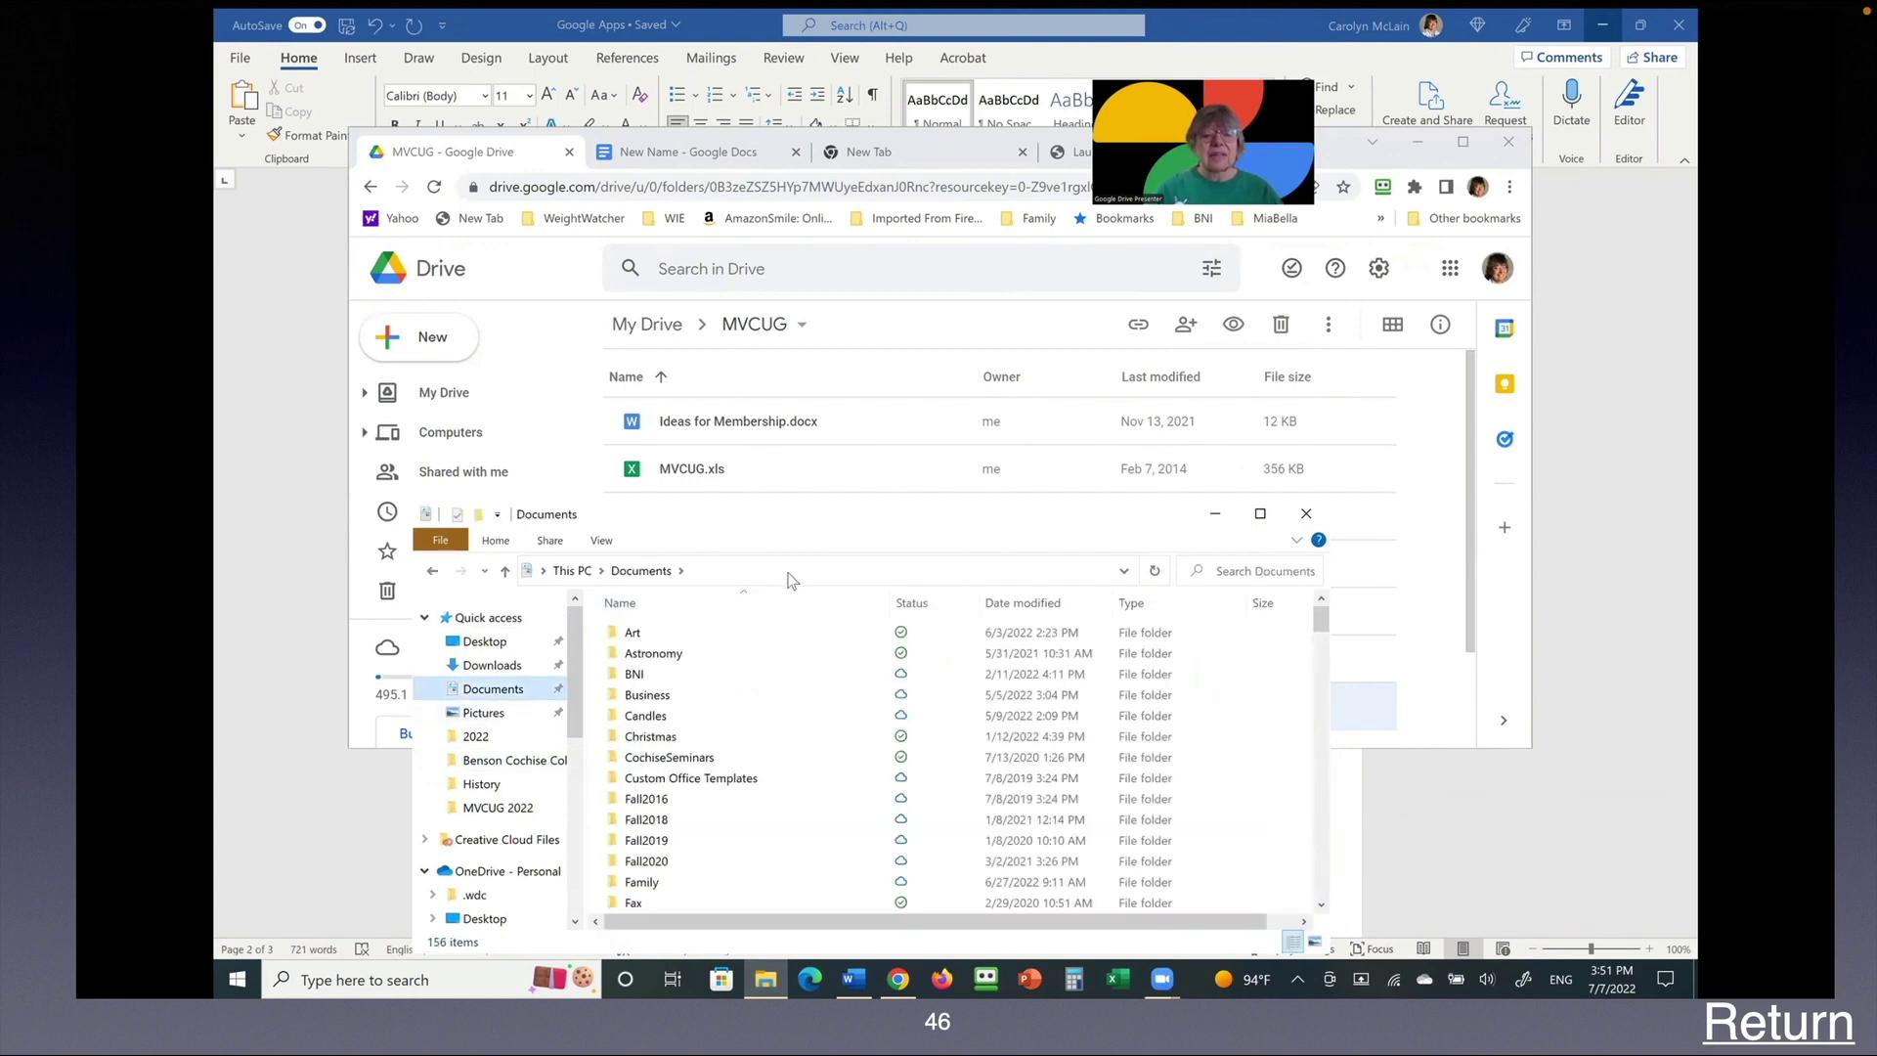
# Step: Bring the Drive window to the front and view the file actions offered for Receipt.pub
pyautogui.click(816, 425)
pyautogui.click(719, 473)
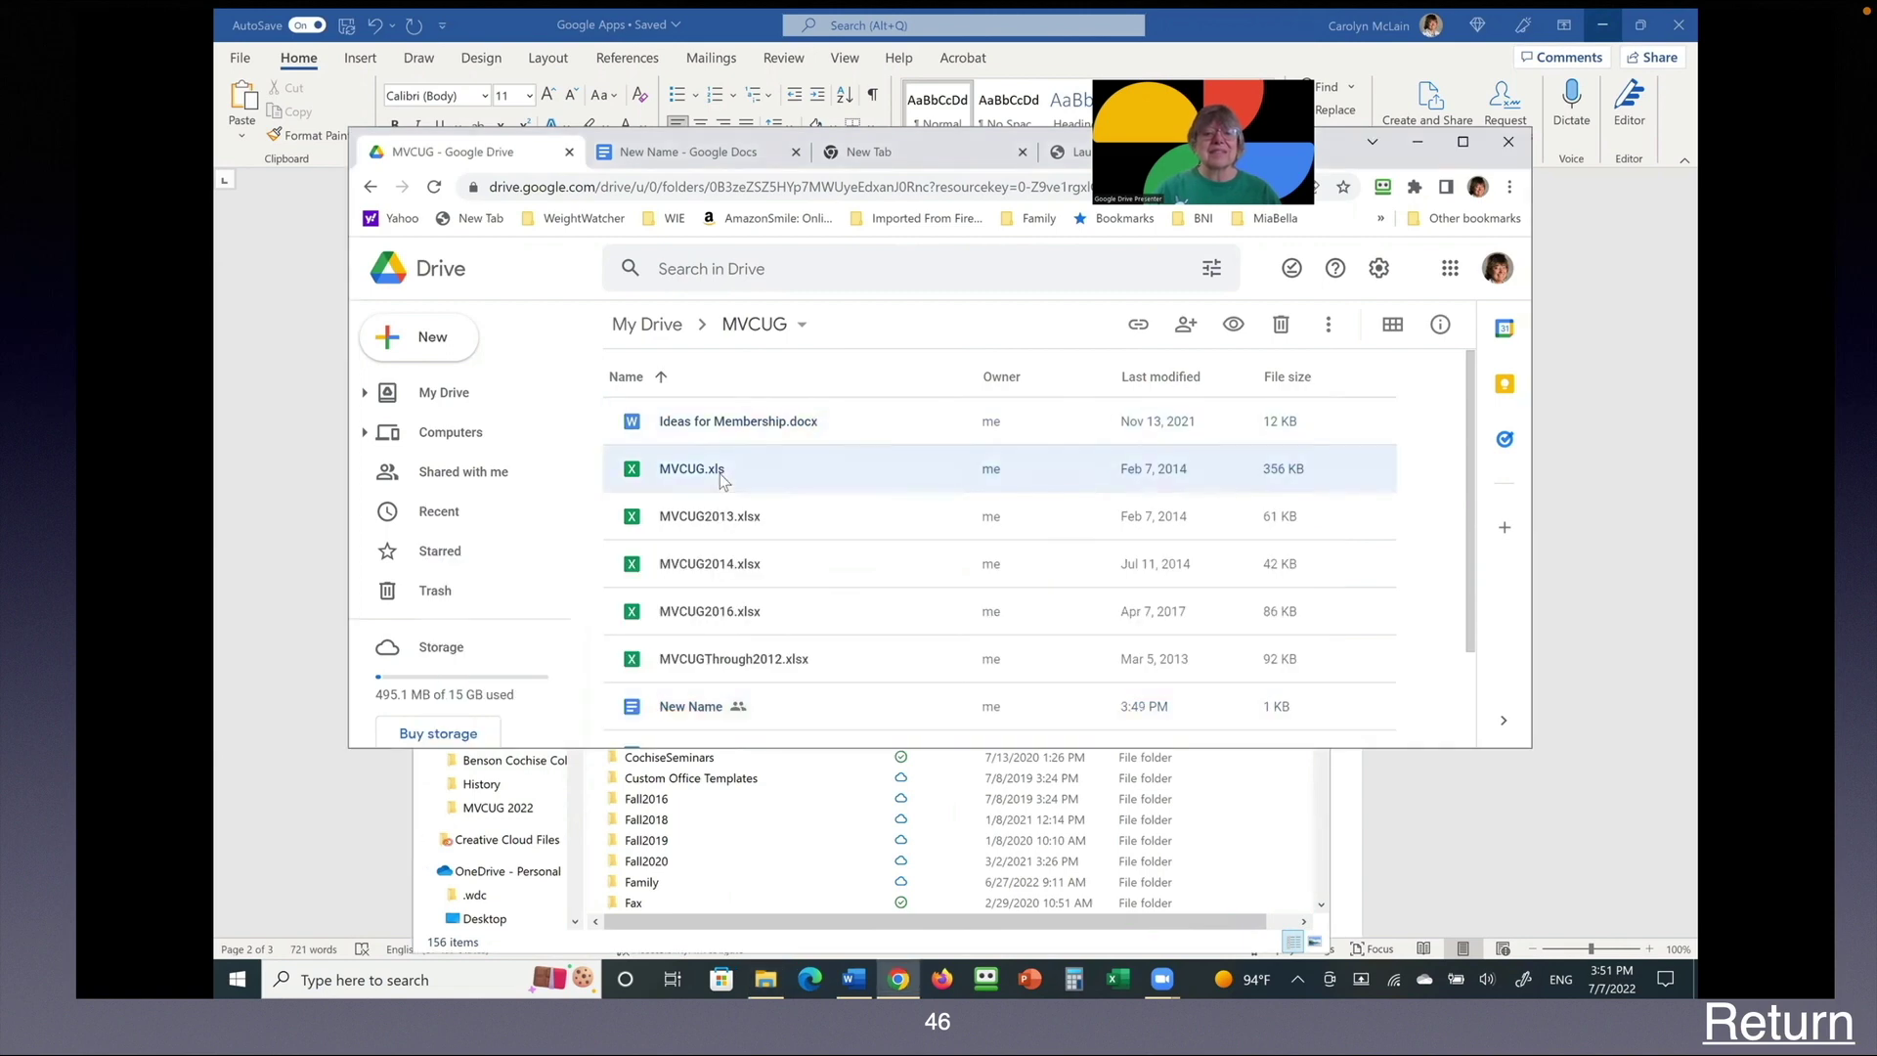
pyautogui.scroll(-1, 735, 683)
pyautogui.moveTo(735, 834); pyautogui.dragTo(771, 501)
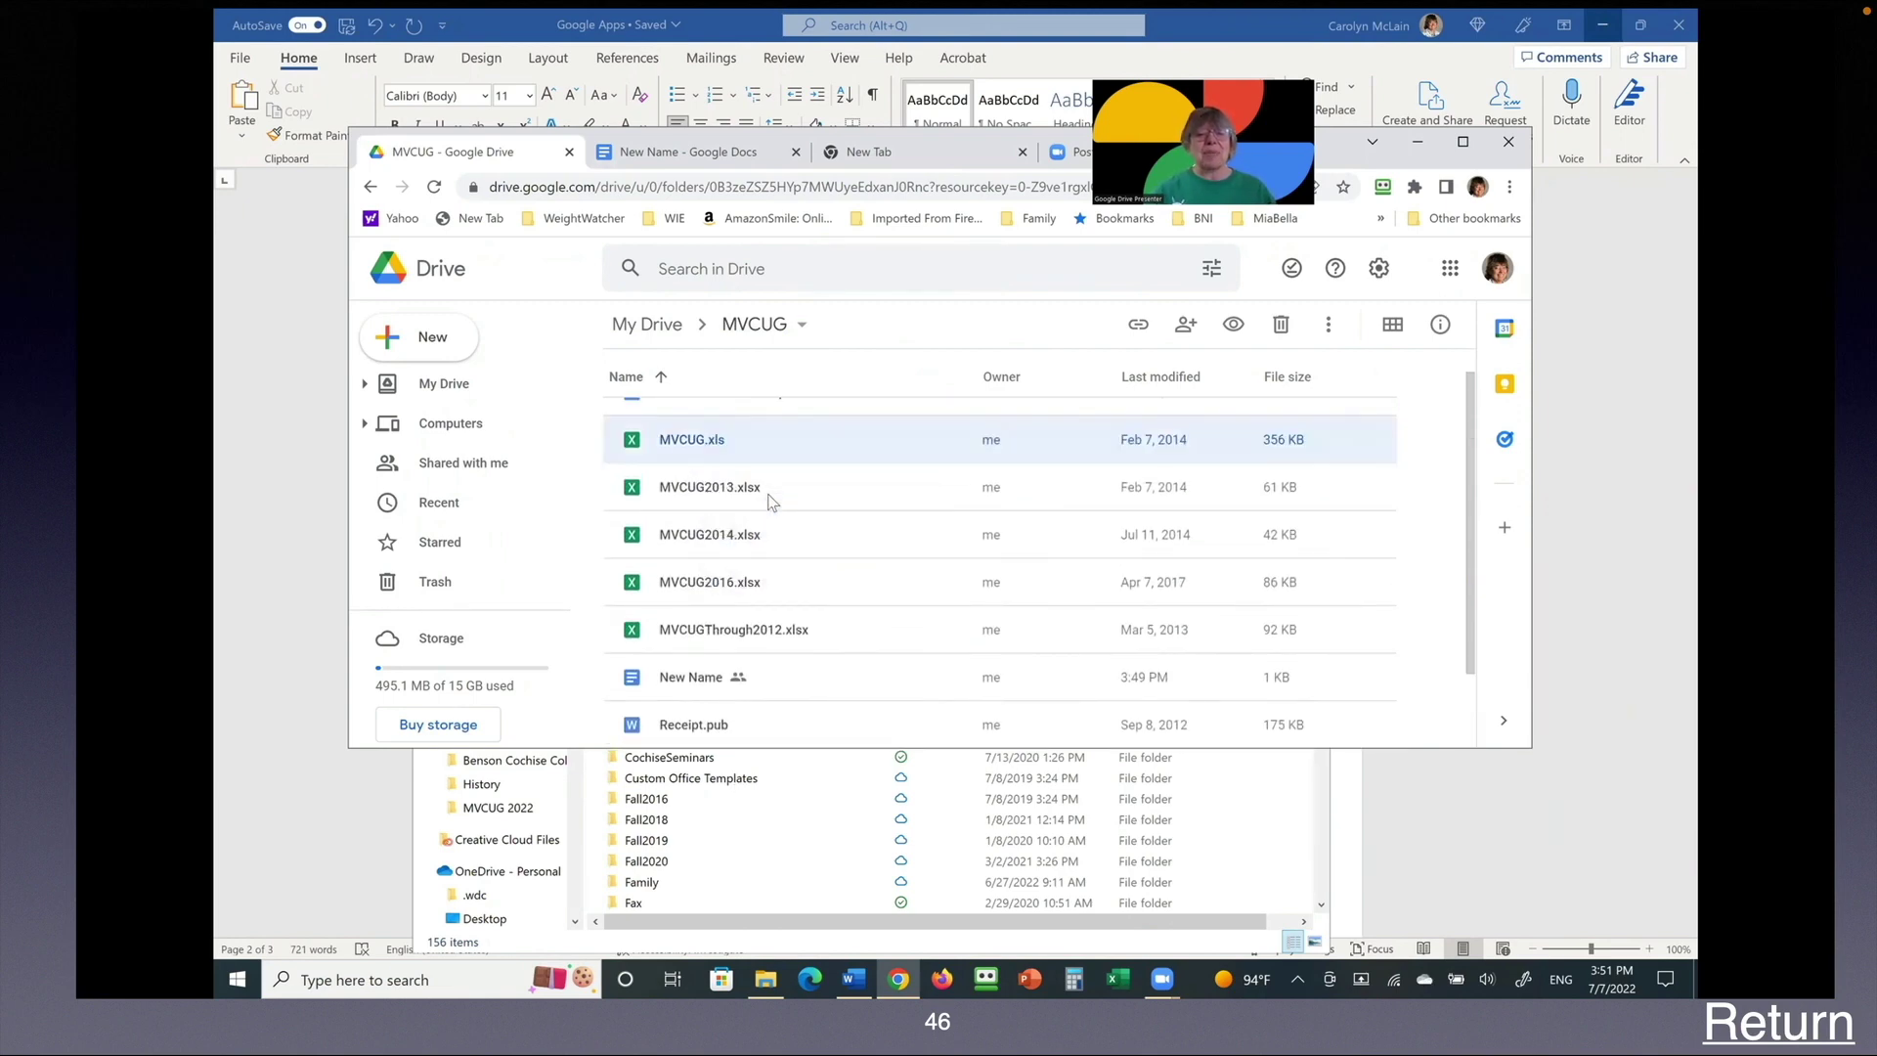
pyautogui.rightClick(719, 728)
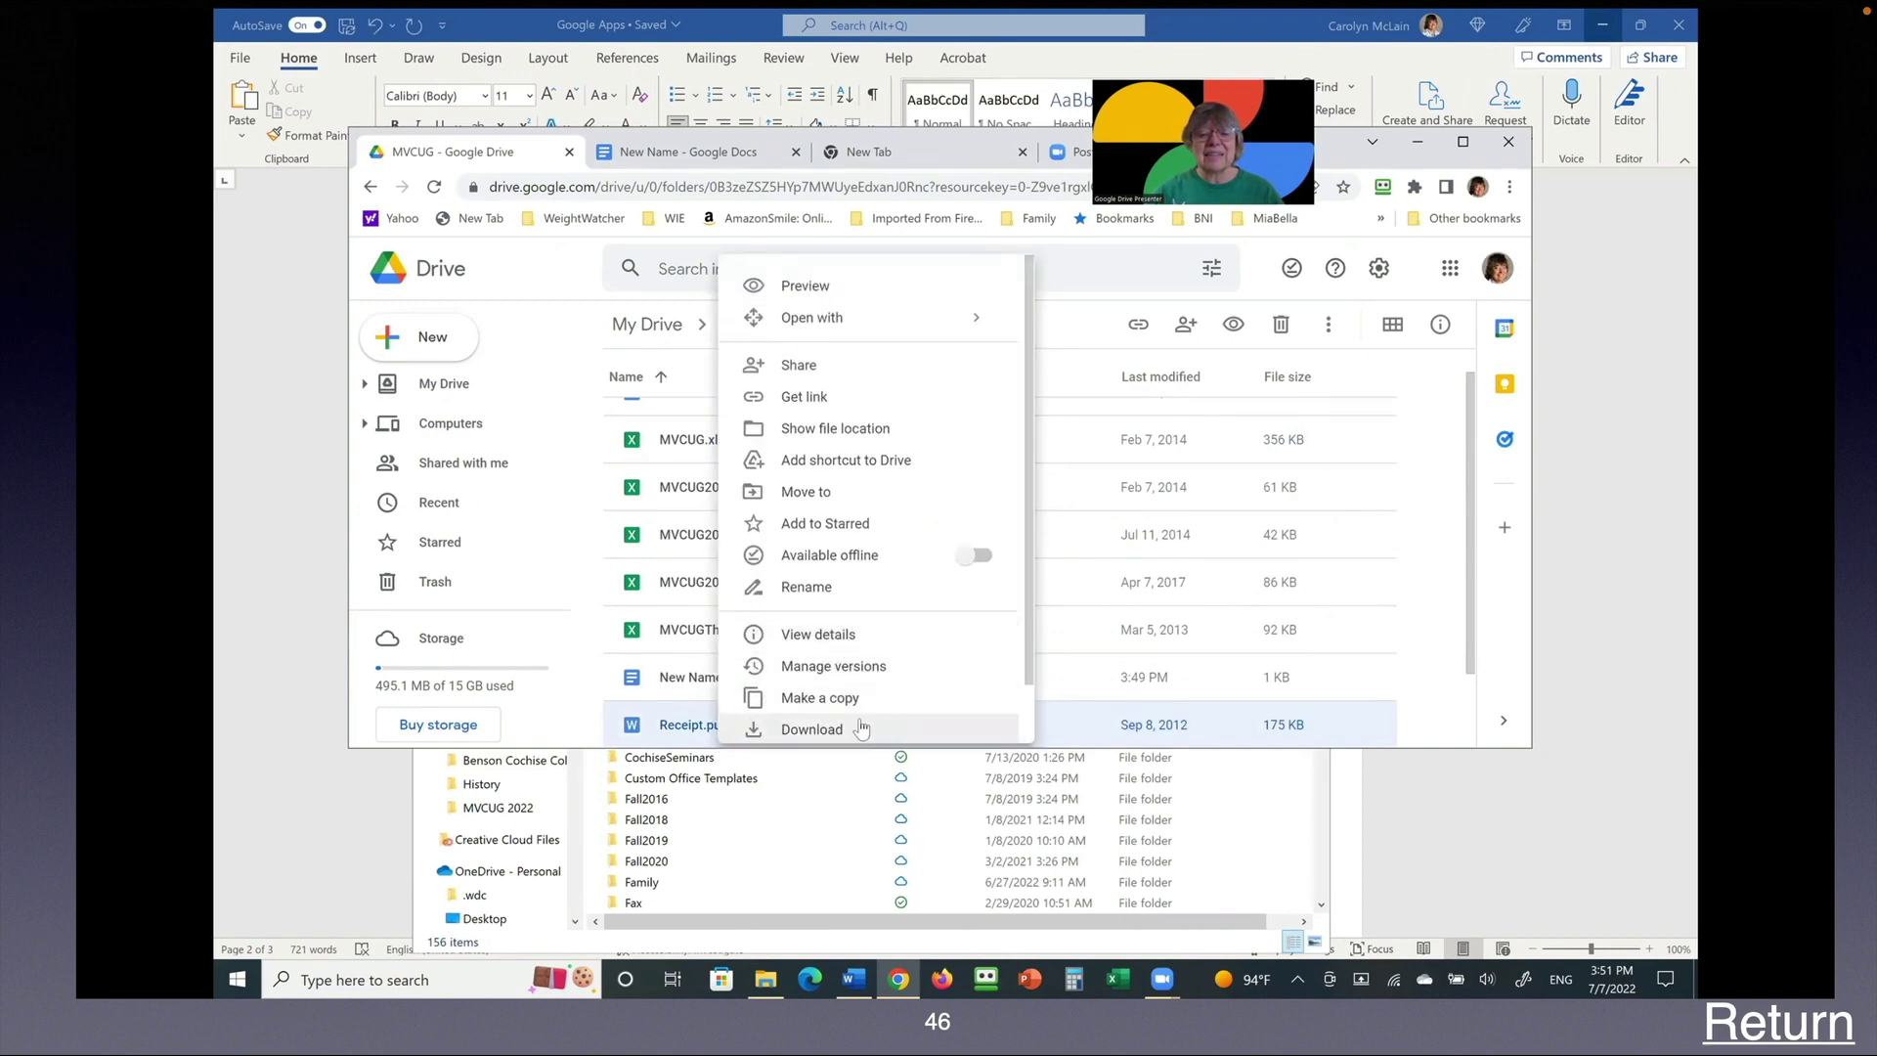
pyautogui.click(1433, 455)
# Step: Download Taco Nacho Salad.docx from the MVCUG folder, and close its Word window to return to Drive
pyautogui.moveTo(1465, 604); pyautogui.dragTo(1456, 772)
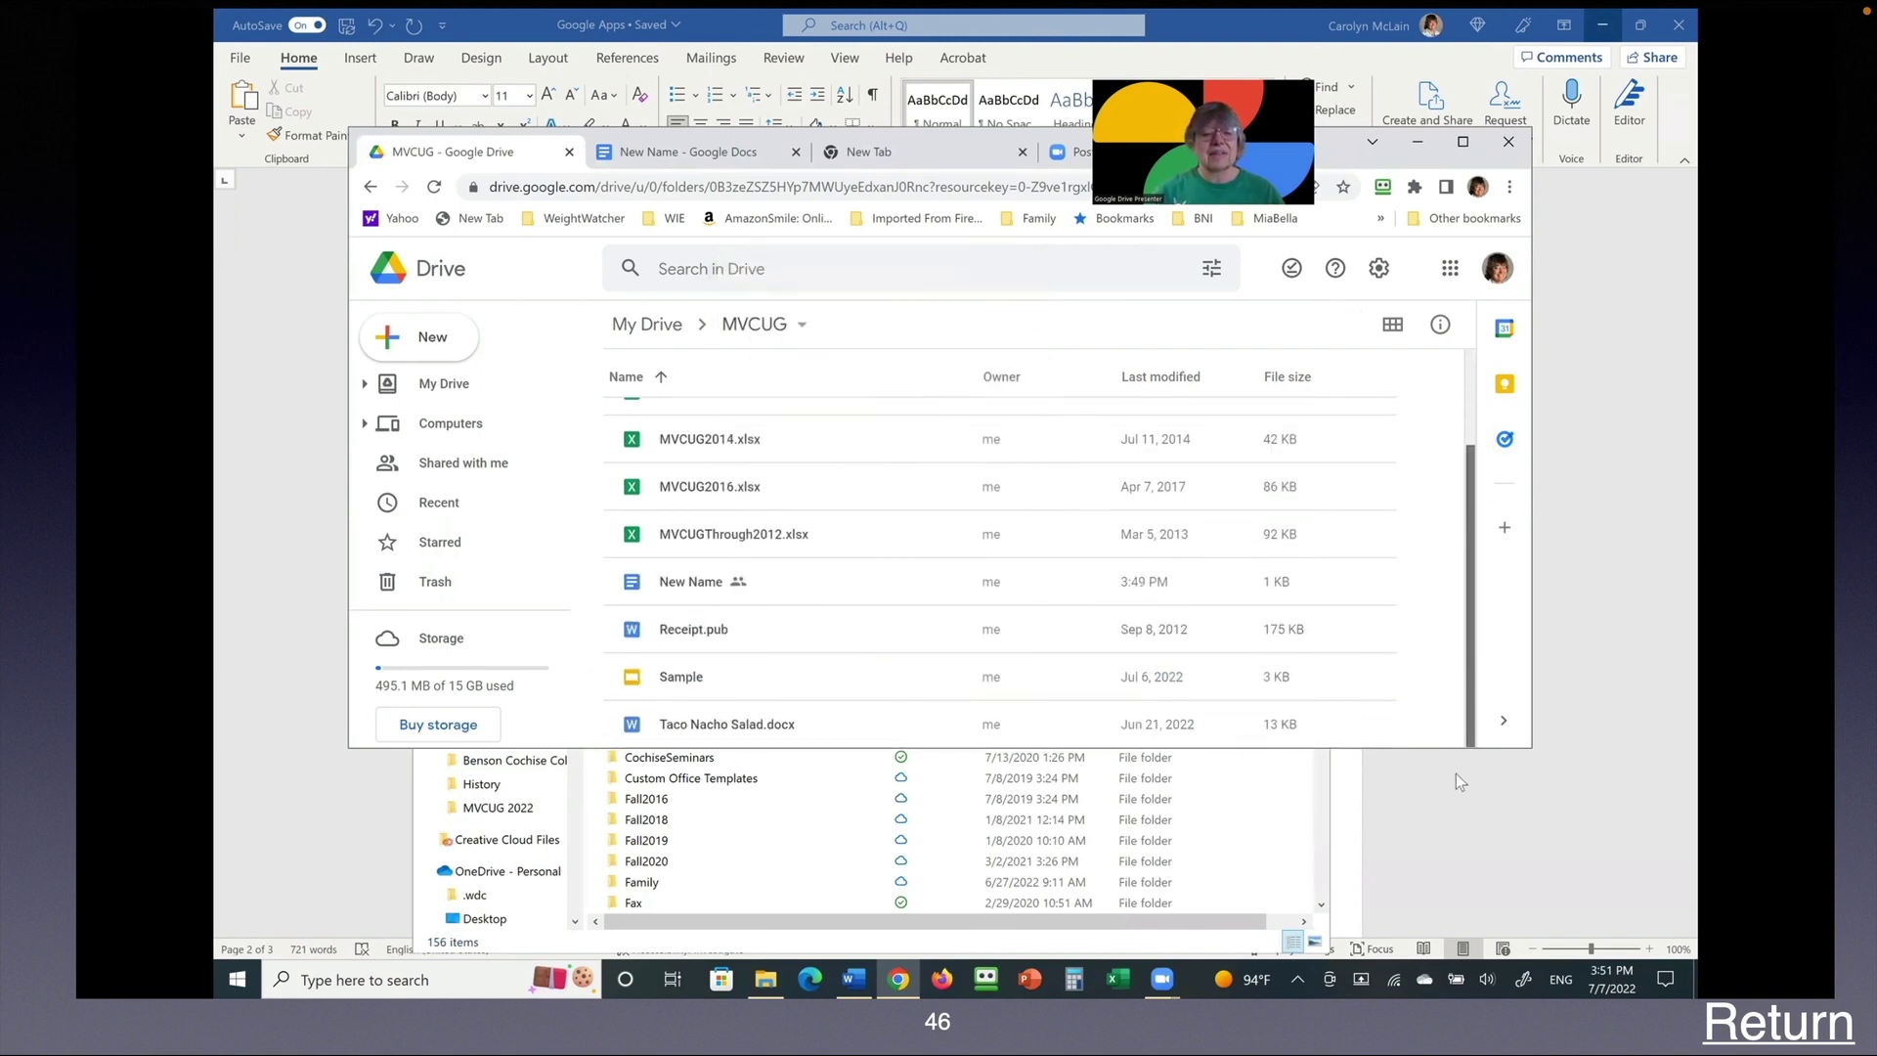
pyautogui.rightClick(804, 724)
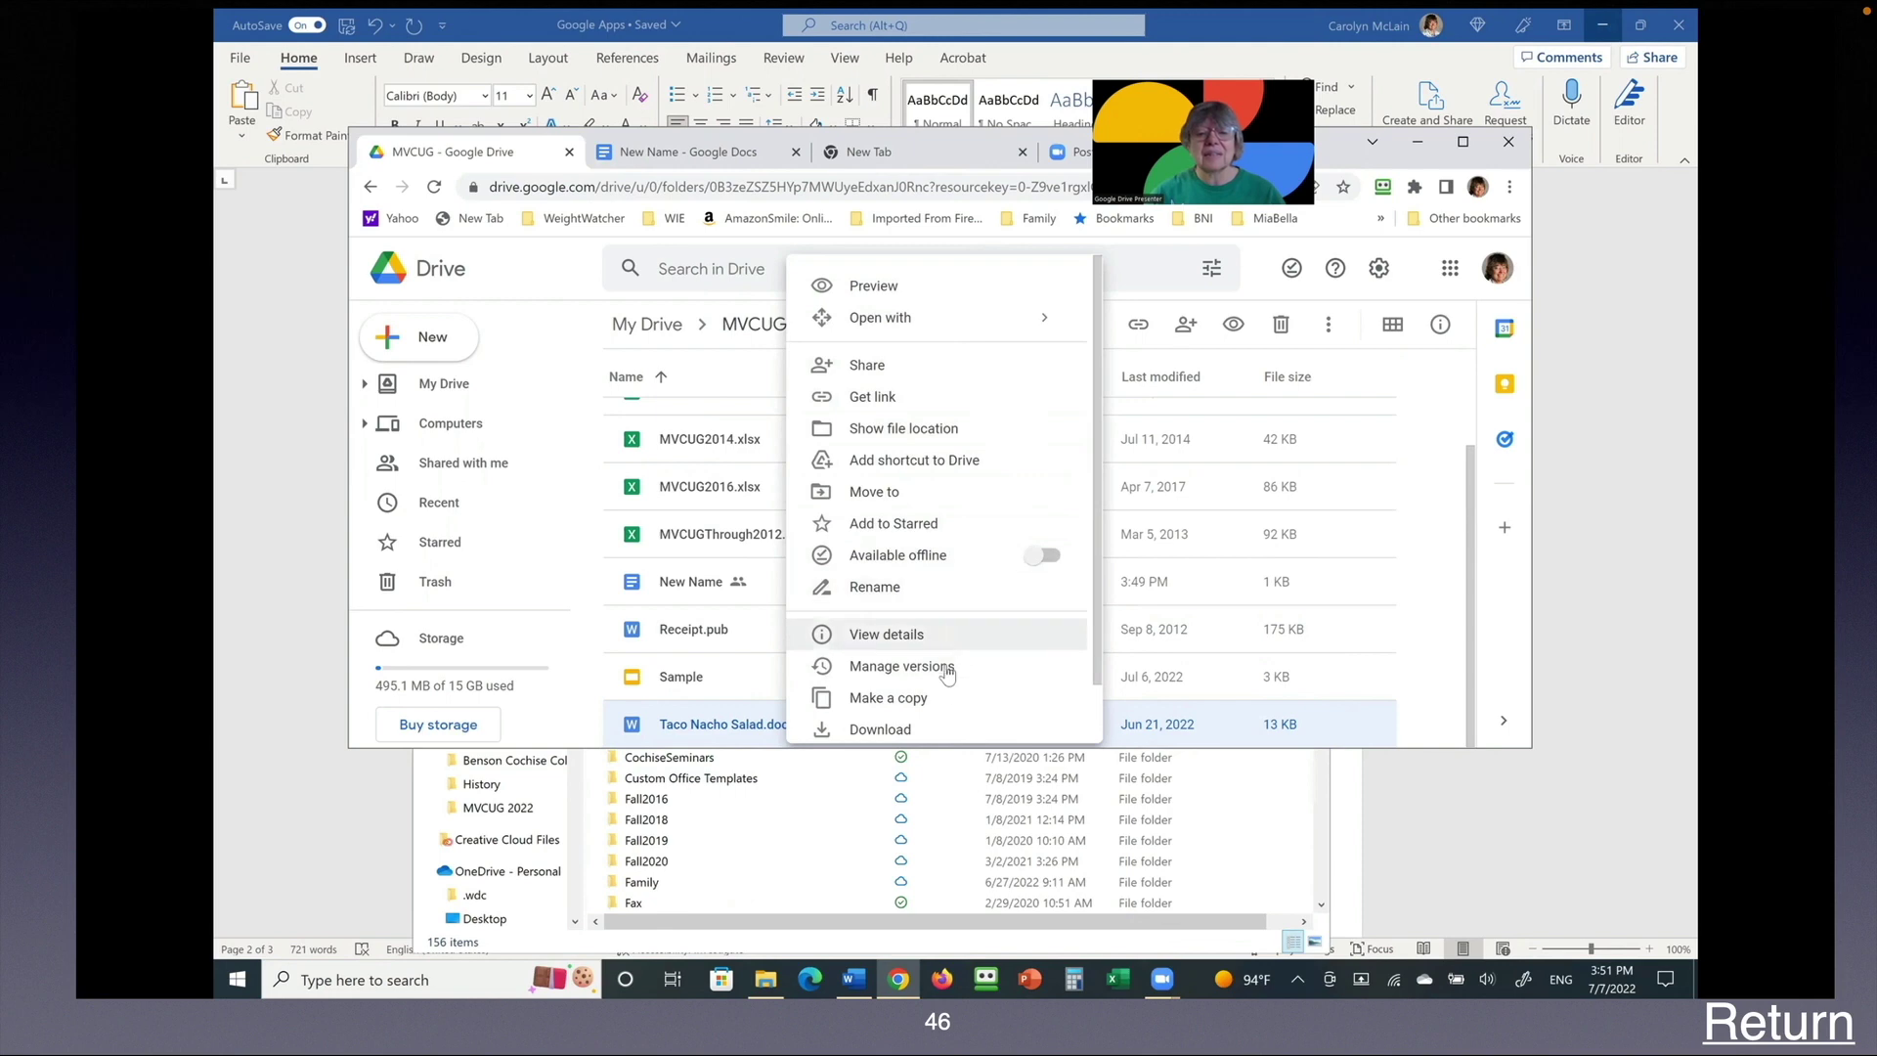
pyautogui.click(926, 731)
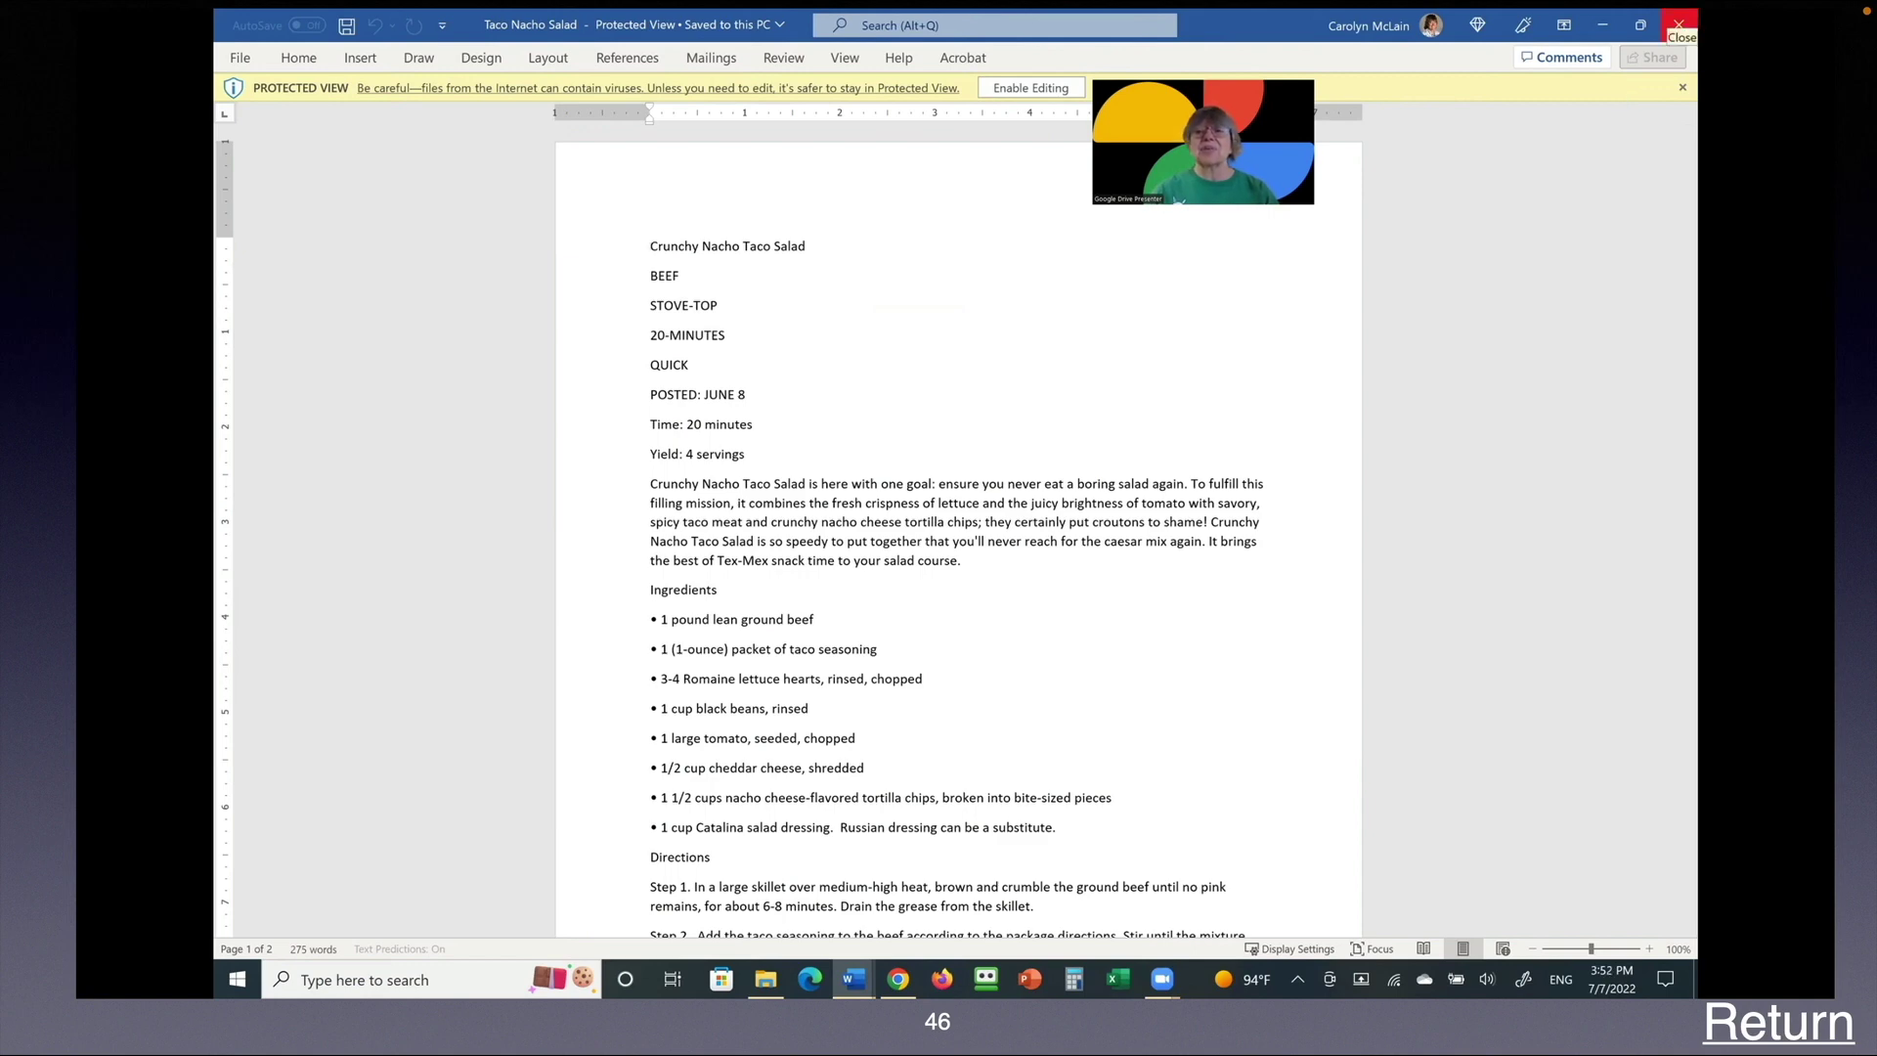
pyautogui.click(1678, 23)
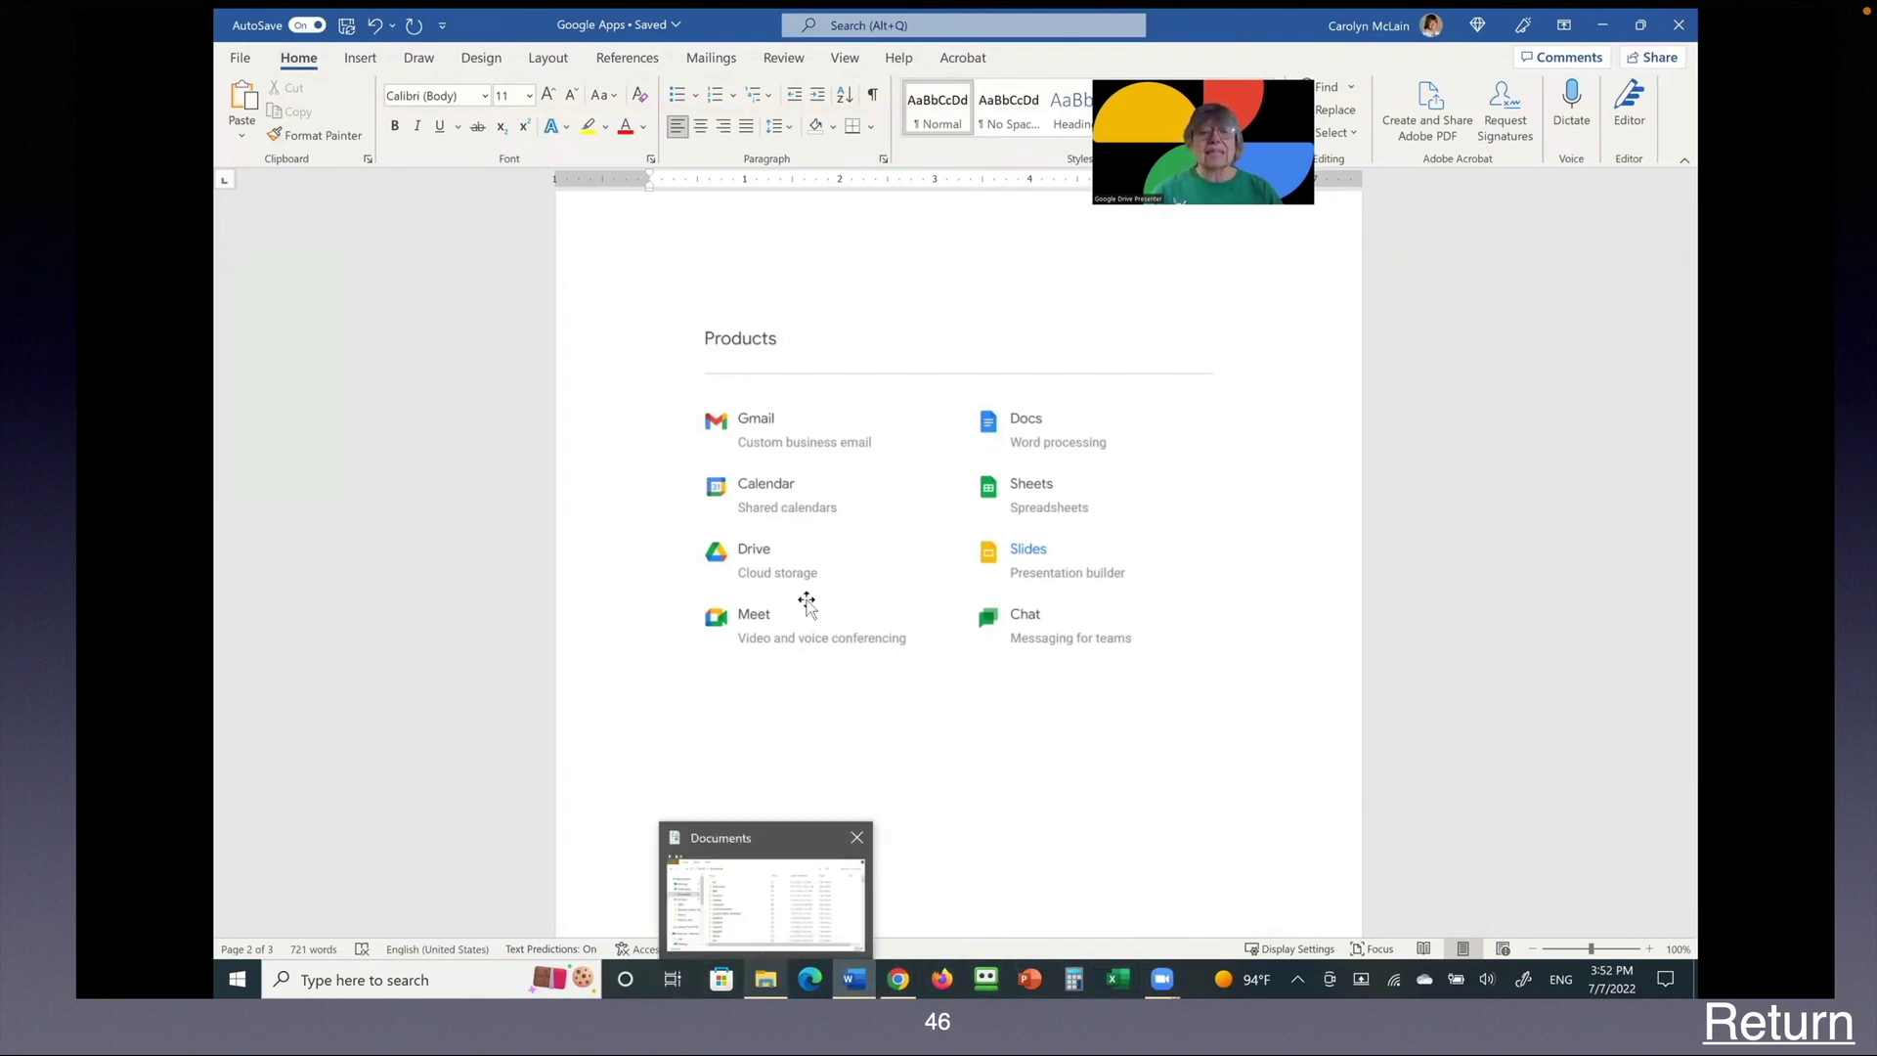
pyautogui.click(861, 885)
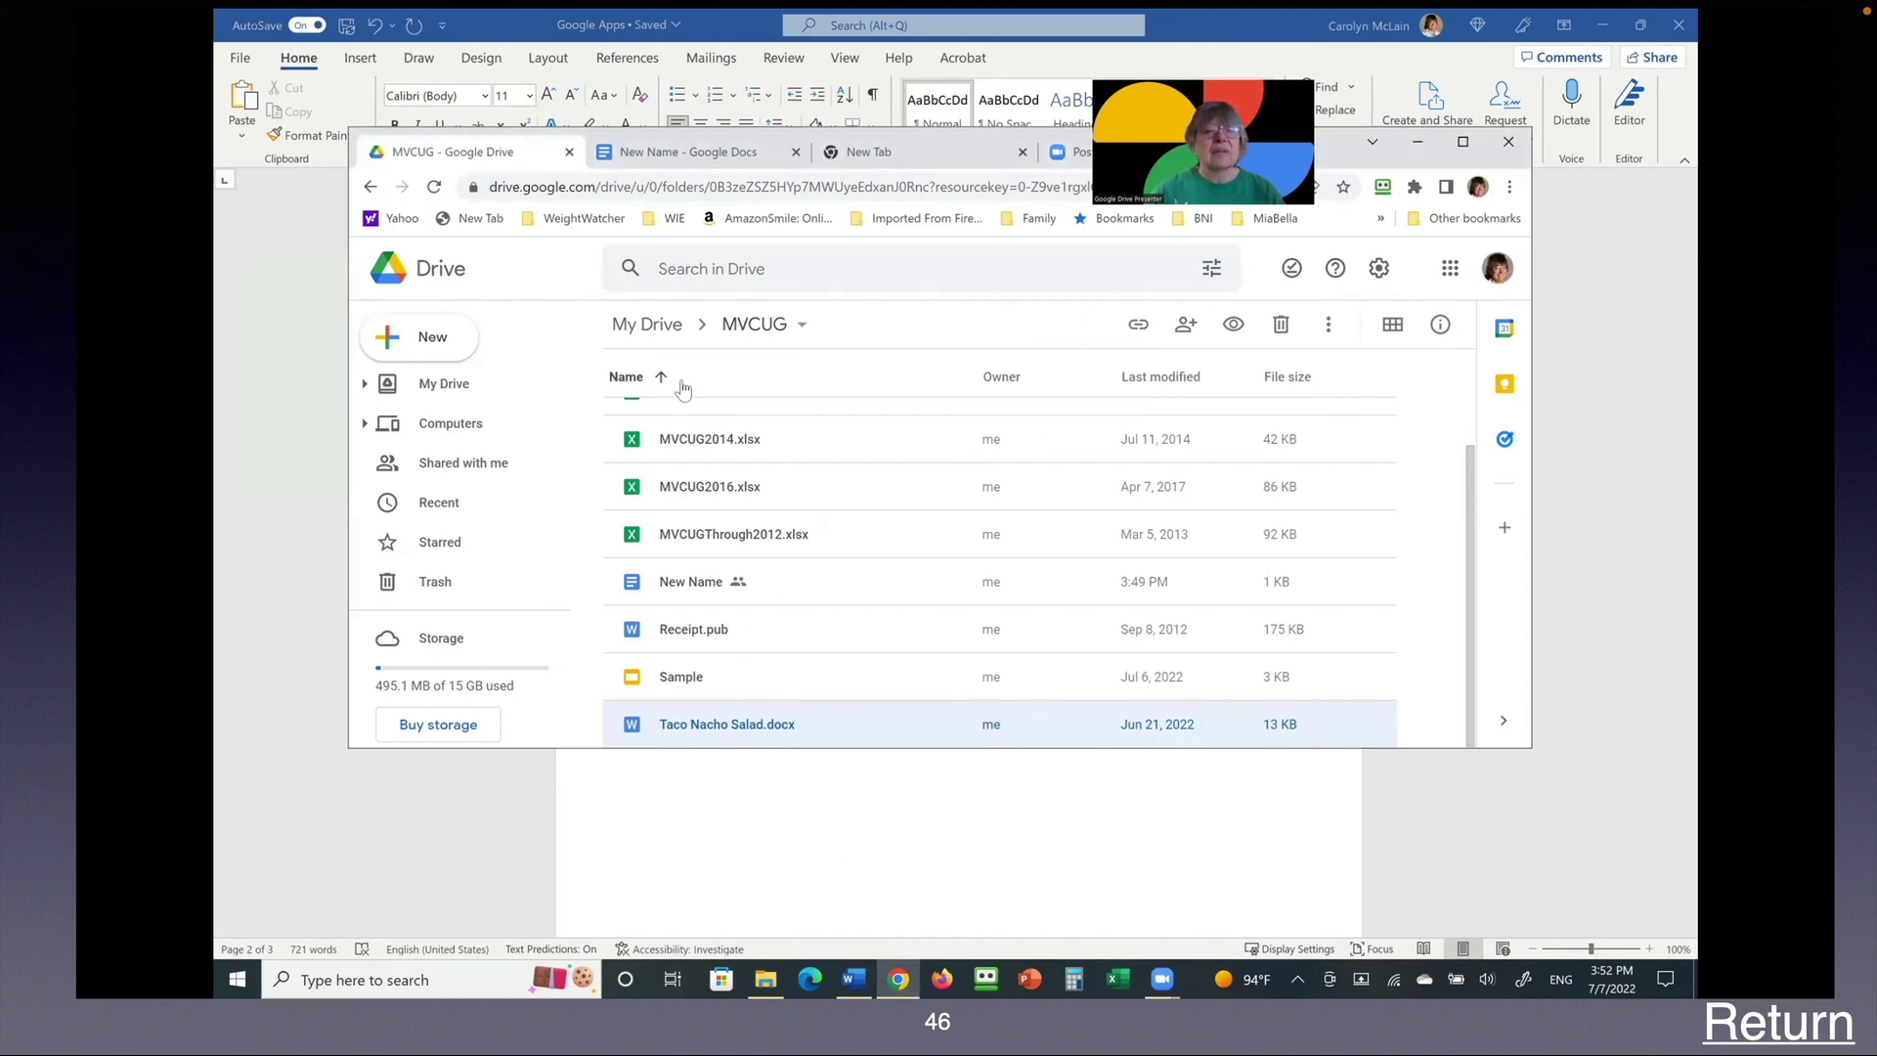
# Step: Go to My Drive, start downloading the MVCUG spreadsheet to view its save format, and cancel the save
pyautogui.click(662, 328)
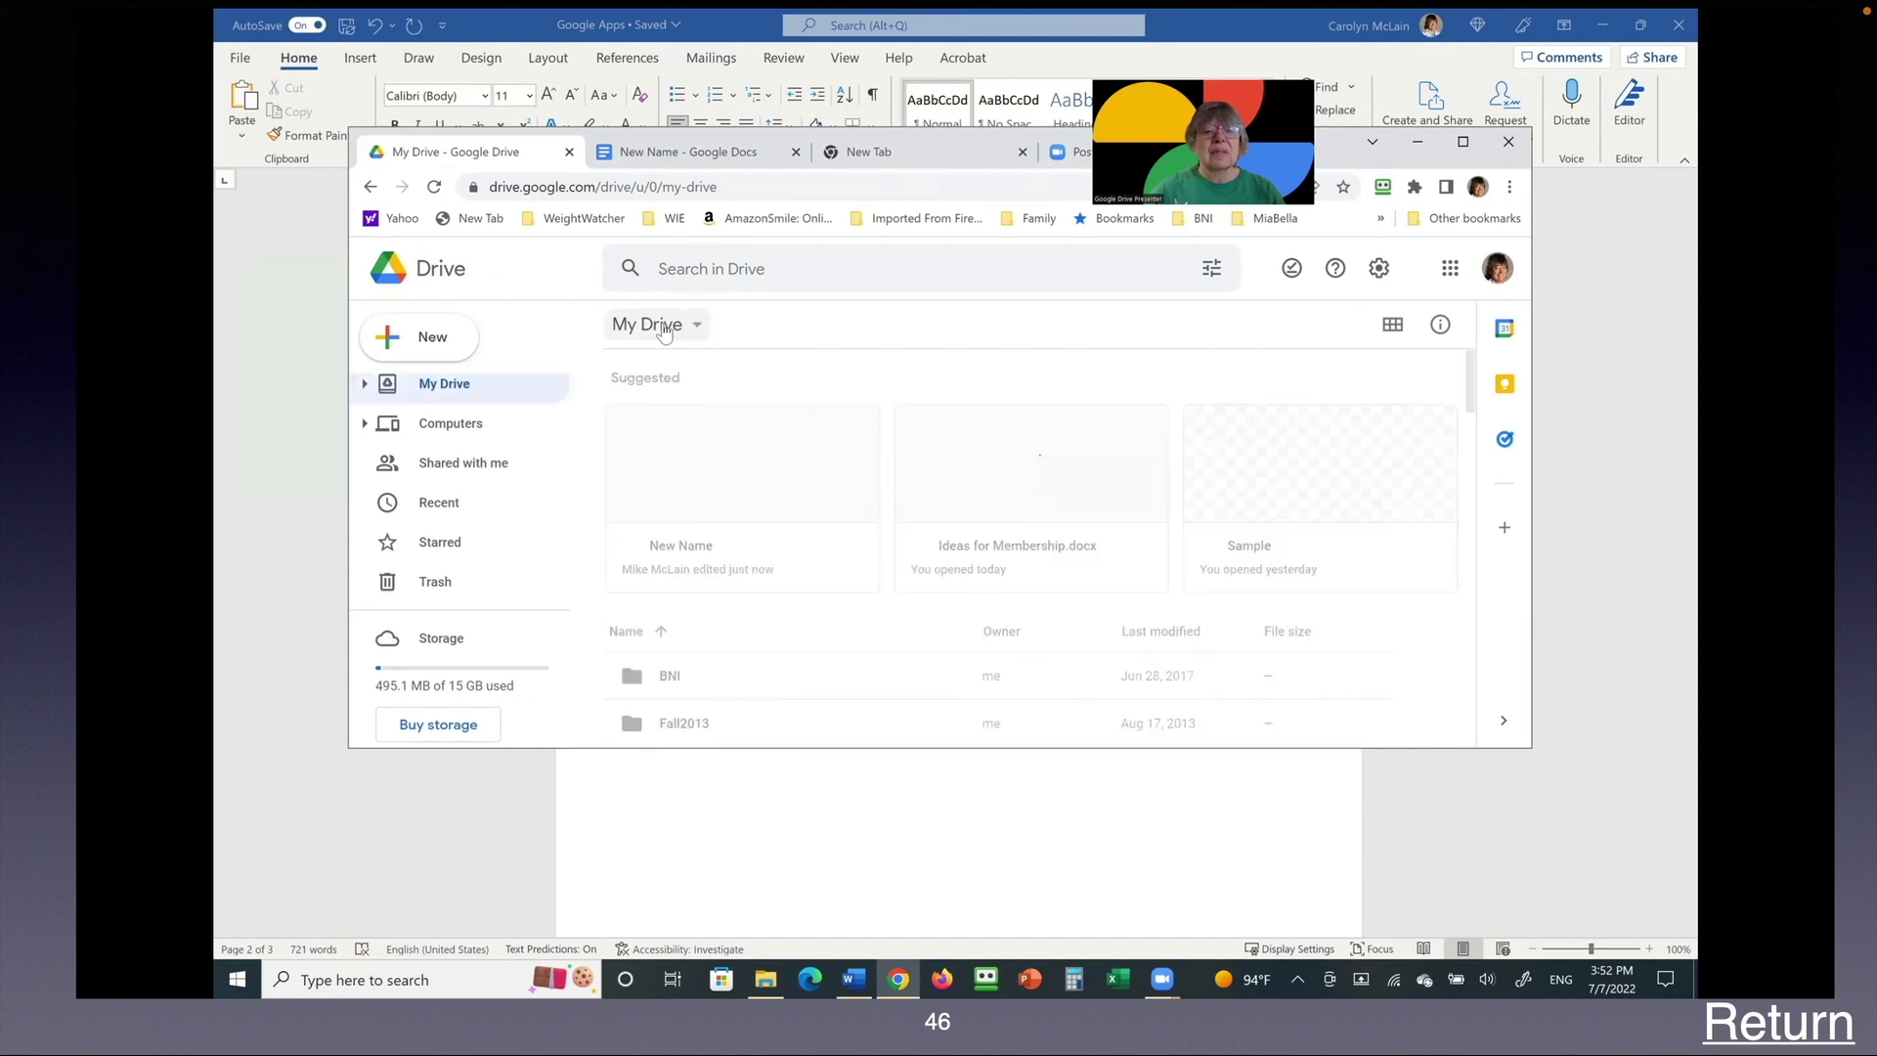
pyautogui.moveTo(1476, 382); pyautogui.dragTo(1464, 550)
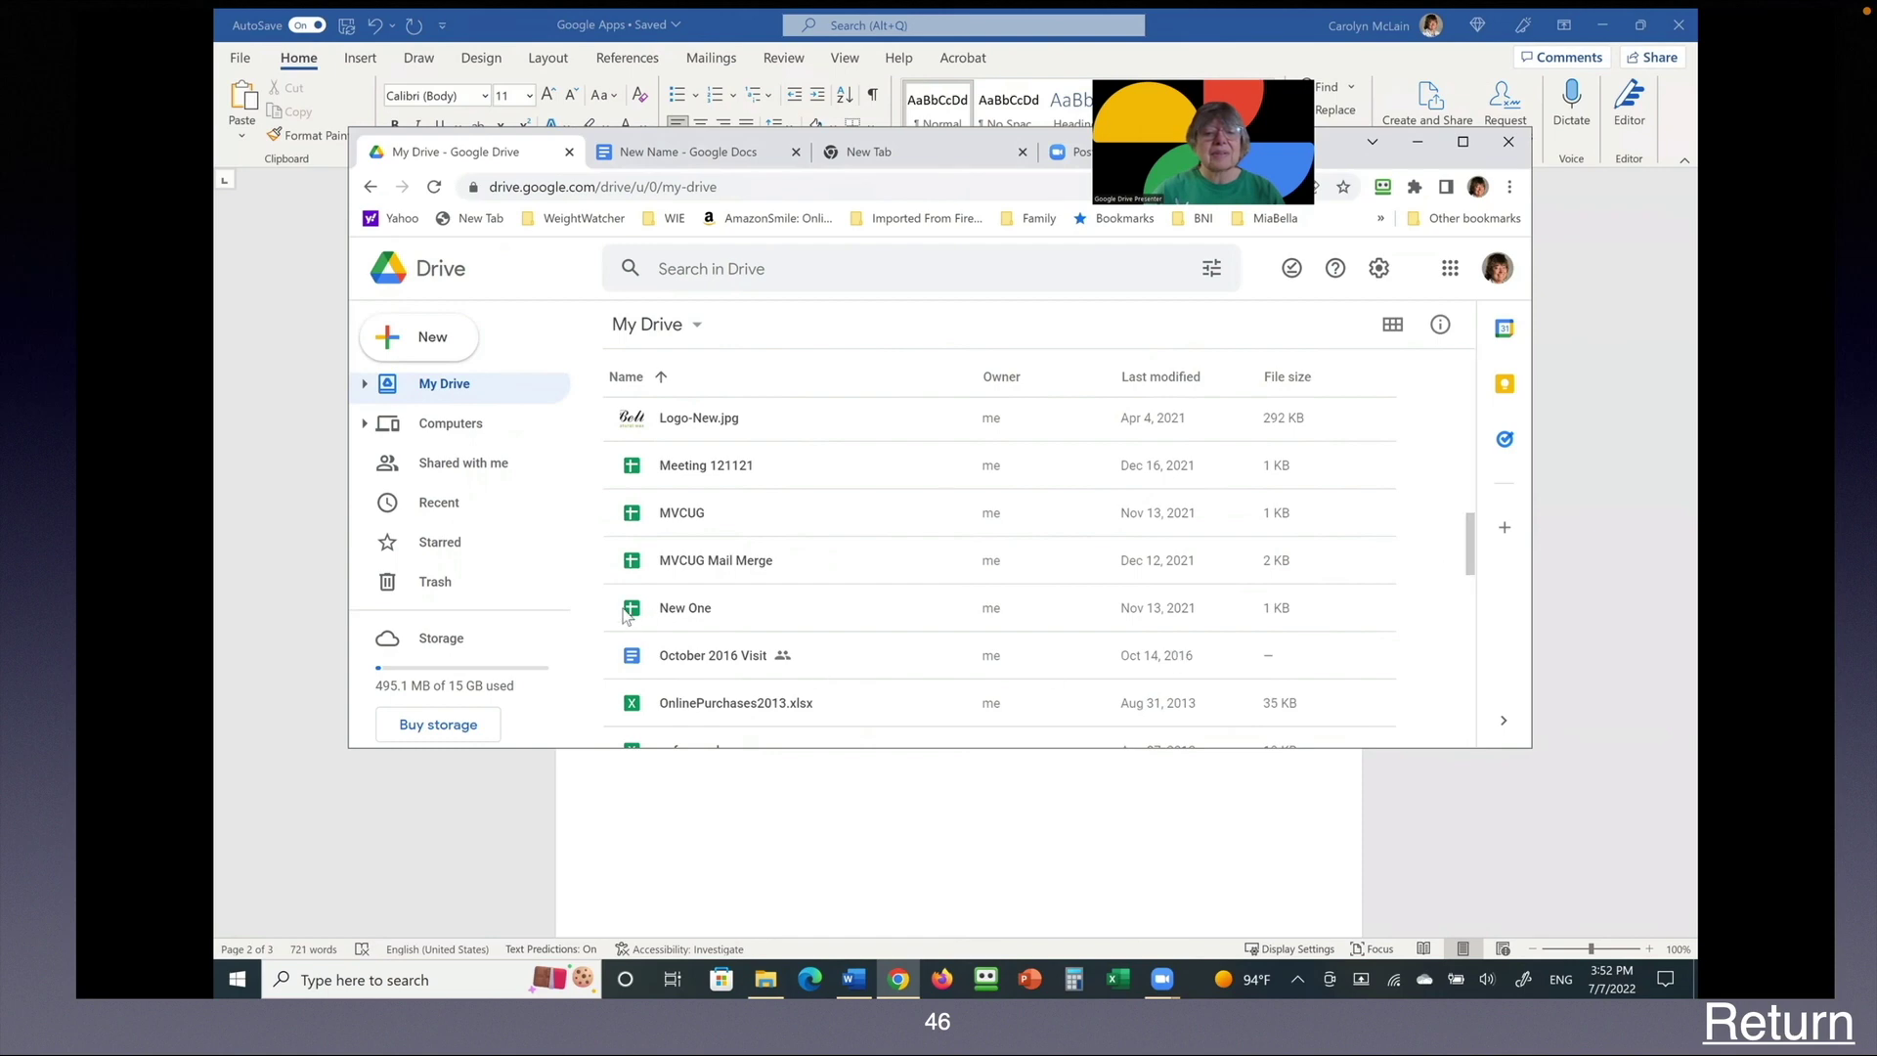
pyautogui.rightClick(681, 523)
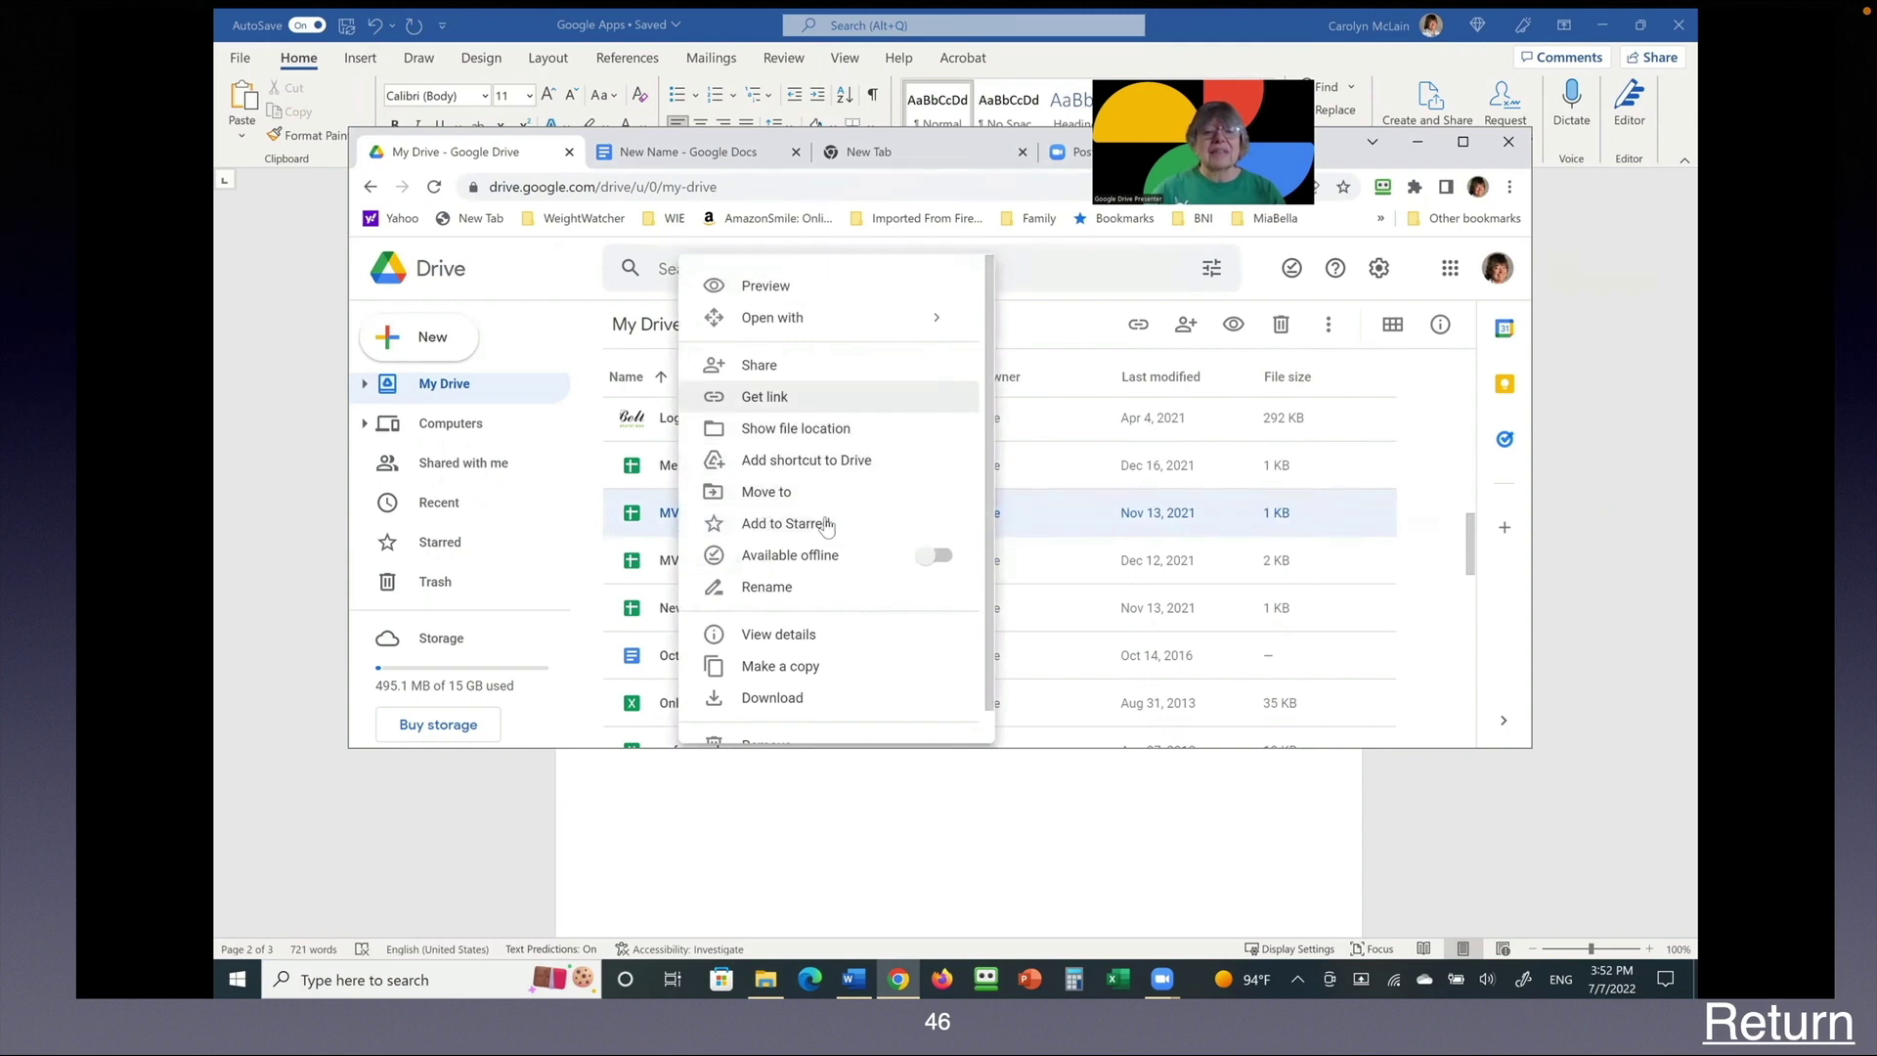
pyautogui.click(834, 700)
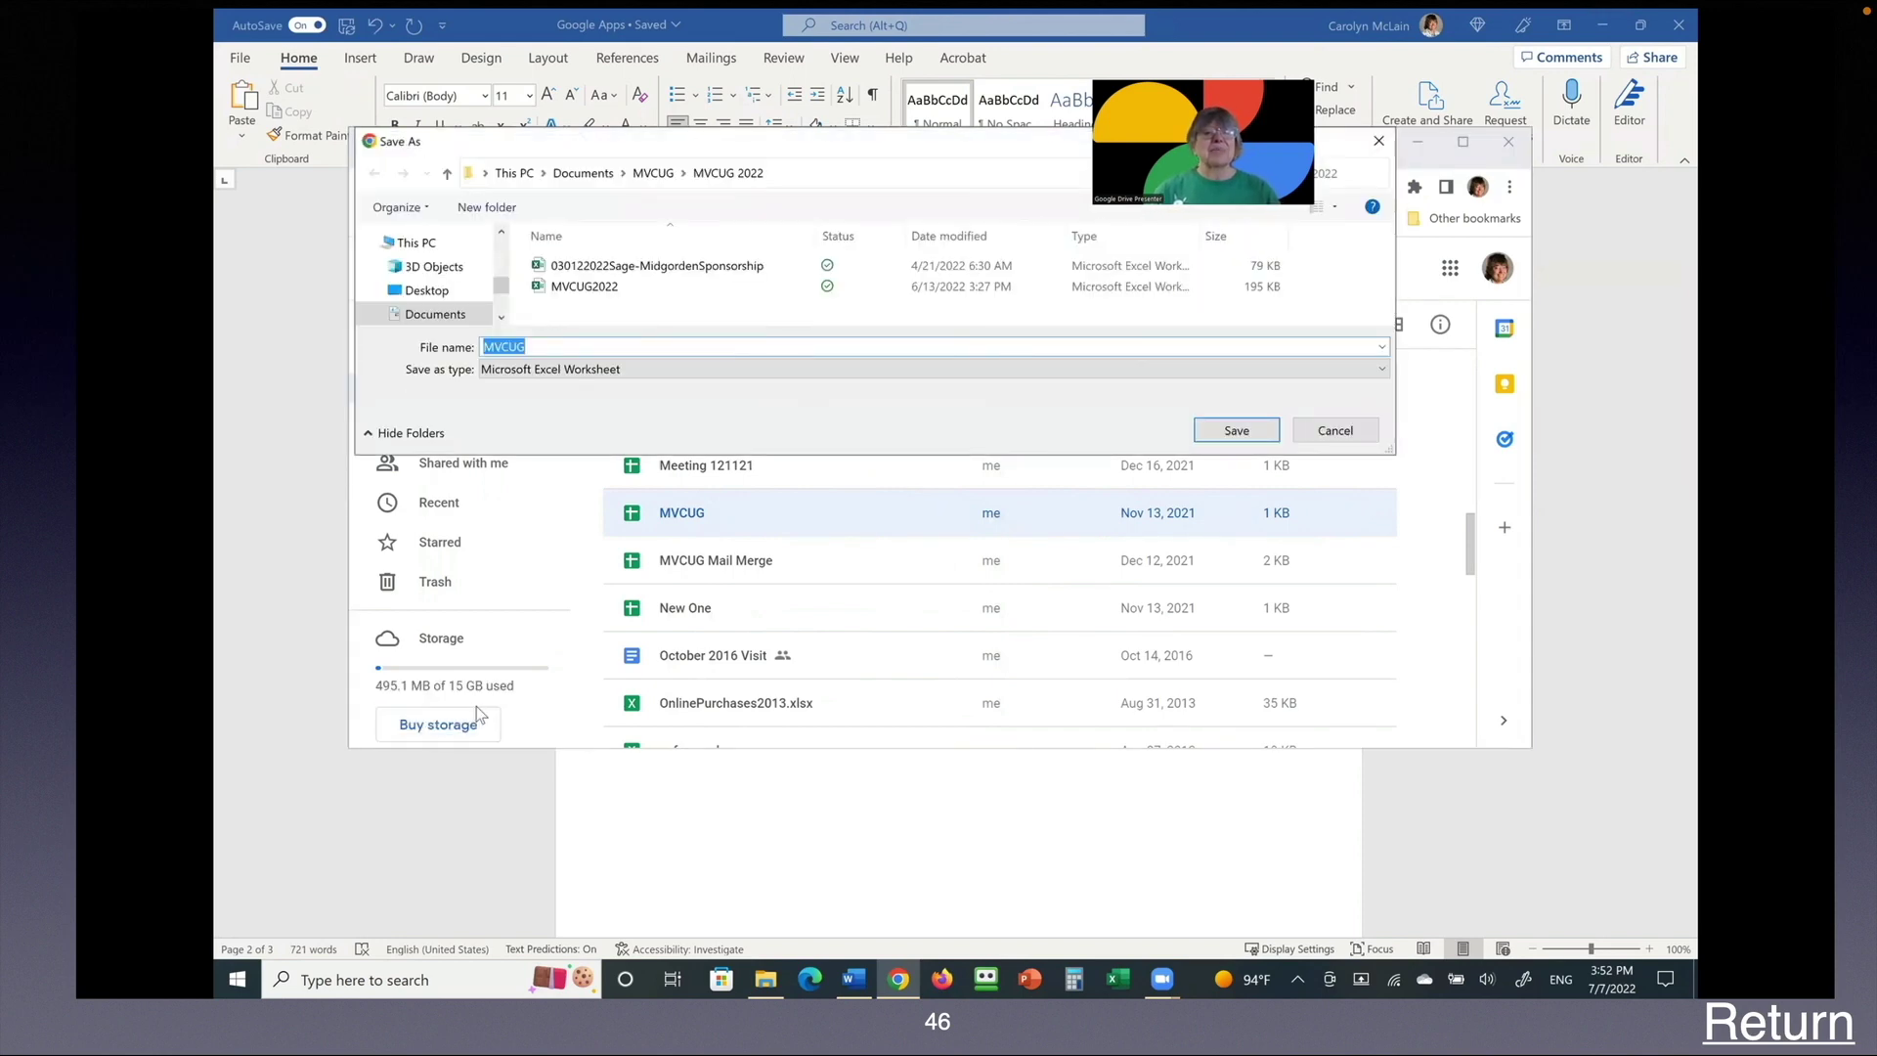
pyautogui.click(1336, 432)
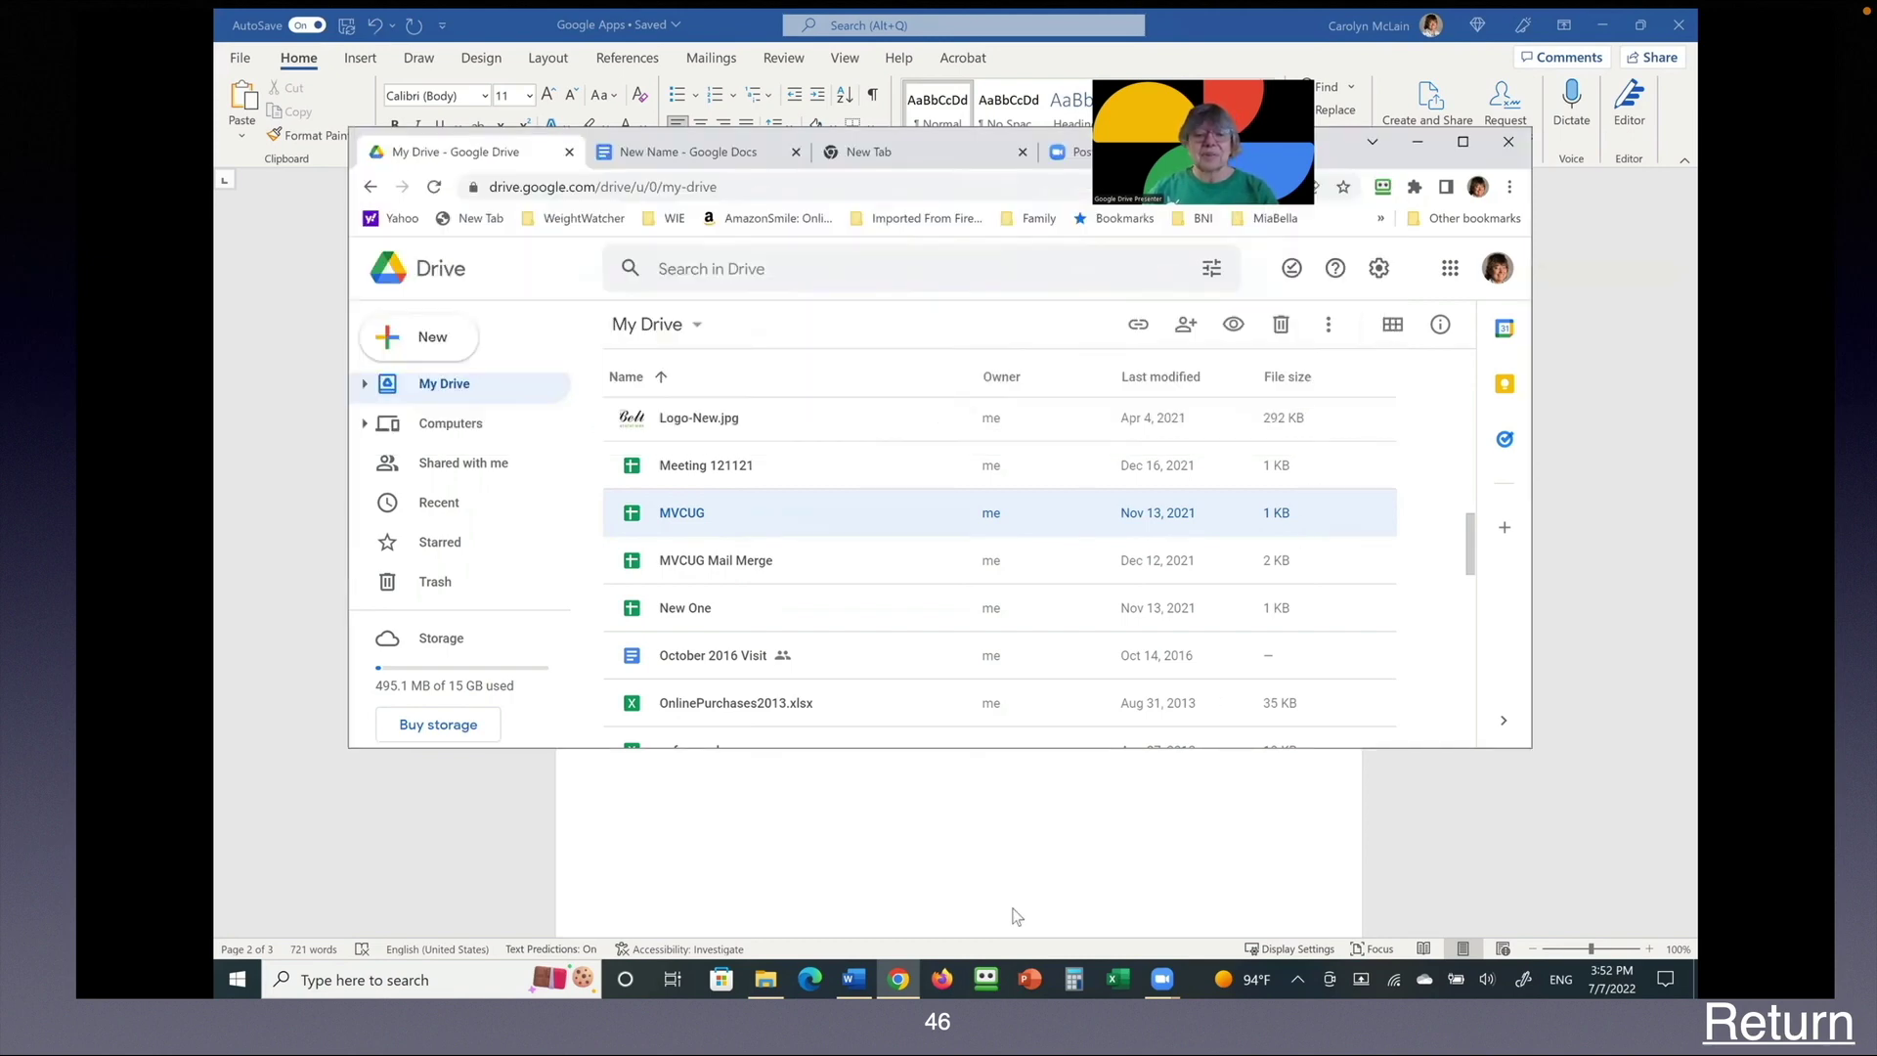
# Step: Upload the Ideas for Membership document from the MVCUG folder under Documents in File Explorer to My Drive
pyautogui.click(765, 978)
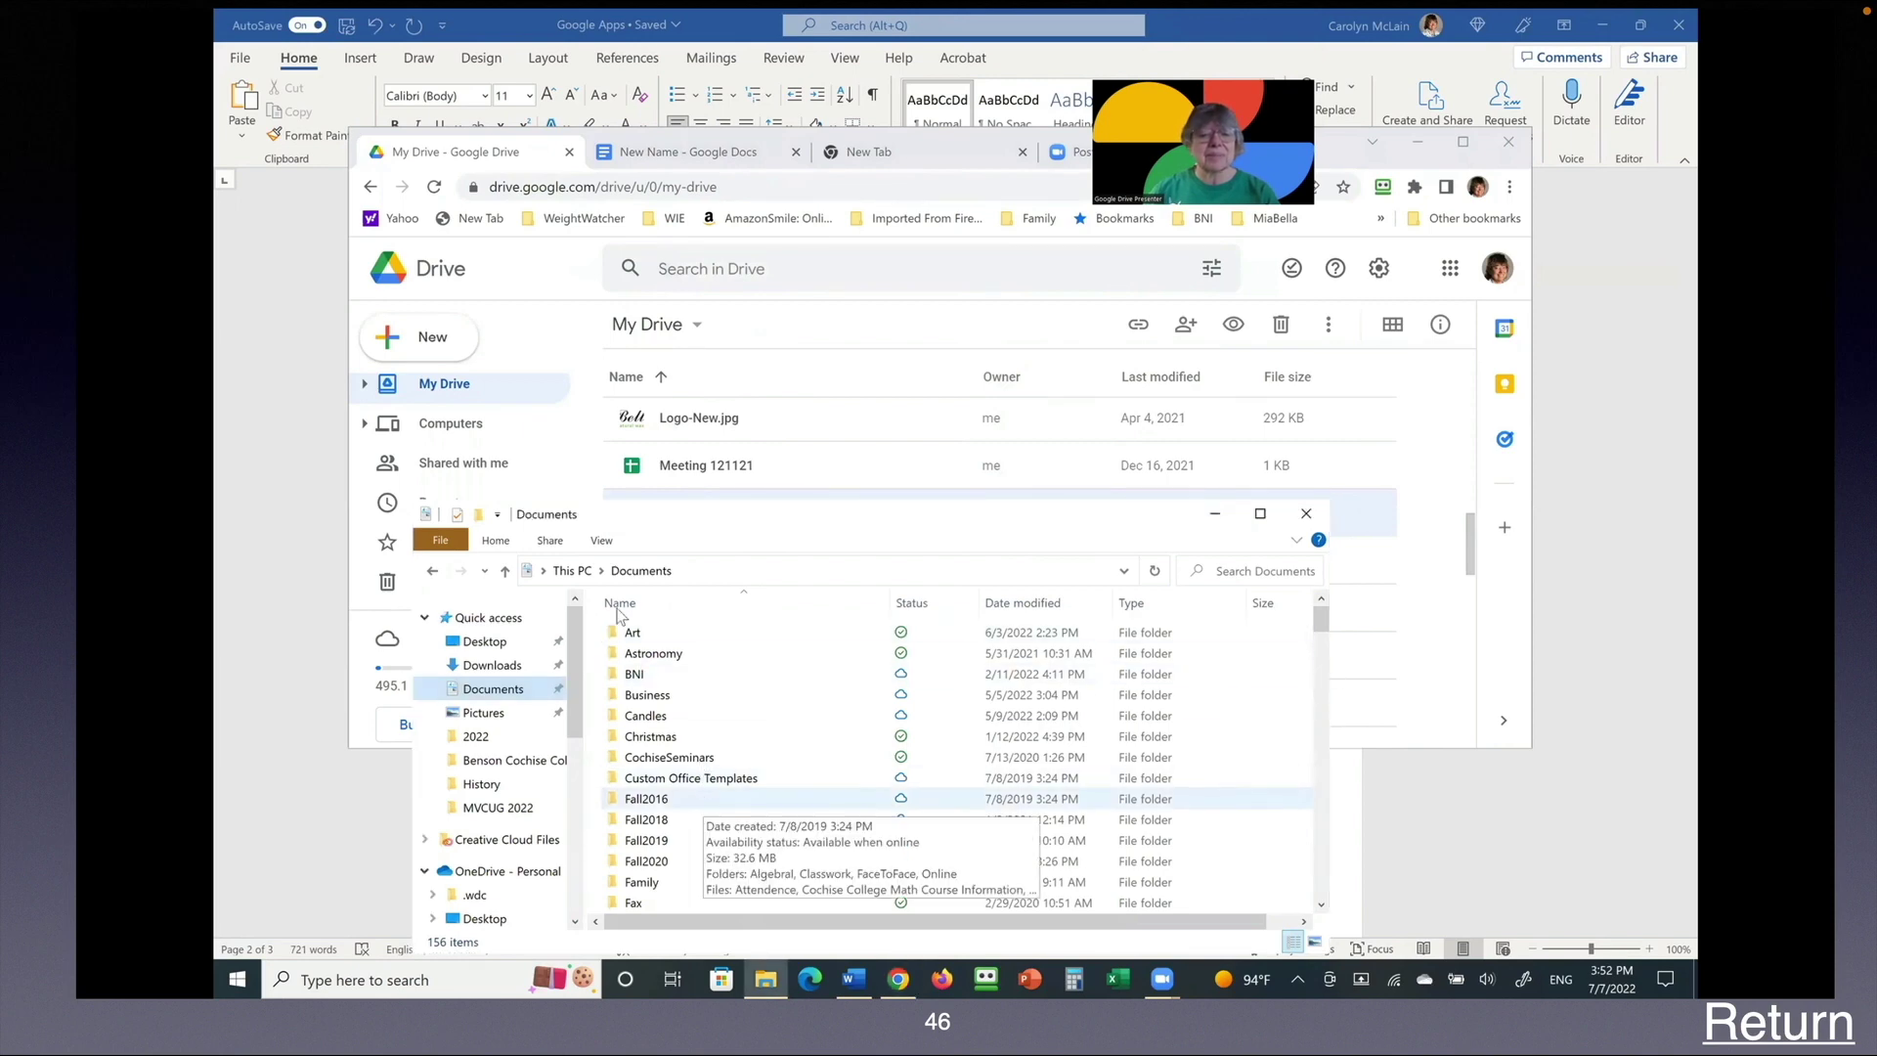
pyautogui.scroll(-6, 1318, 637)
pyautogui.scroll(-5, 1306, 706)
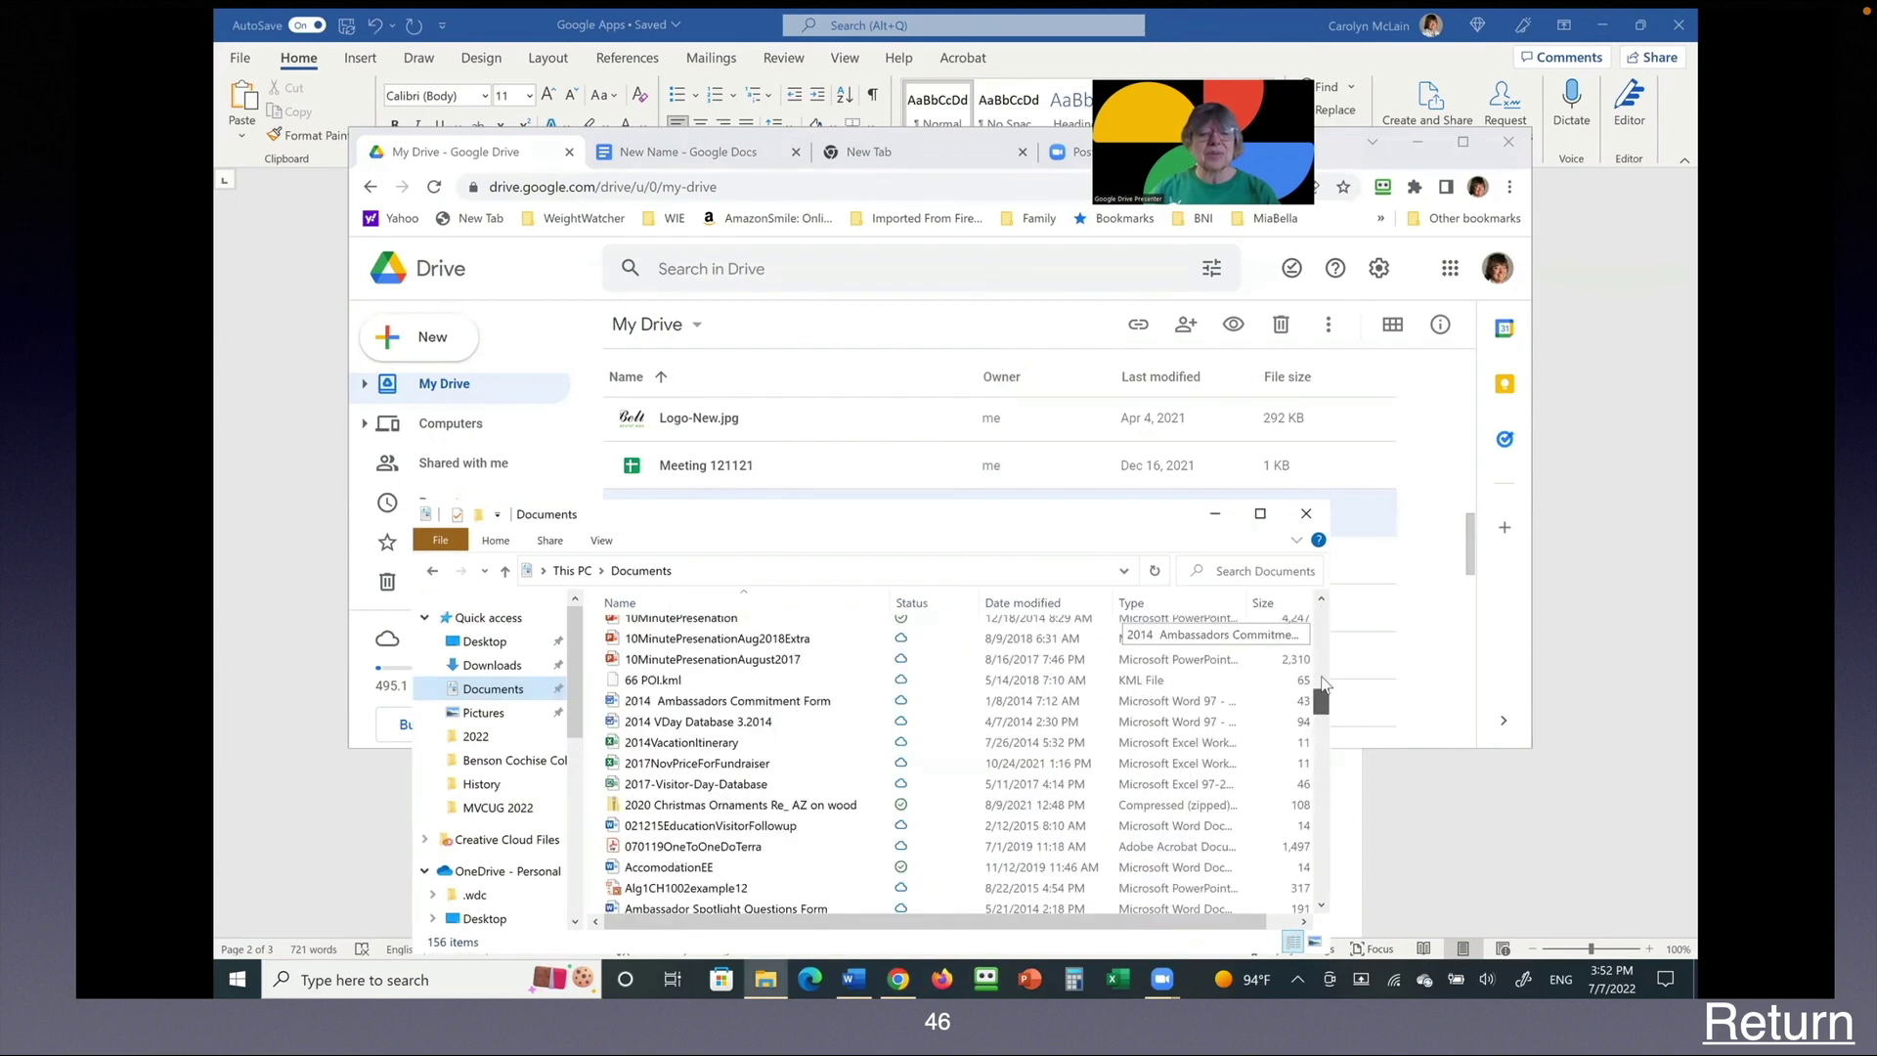
pyautogui.scroll(-2, 1318, 696)
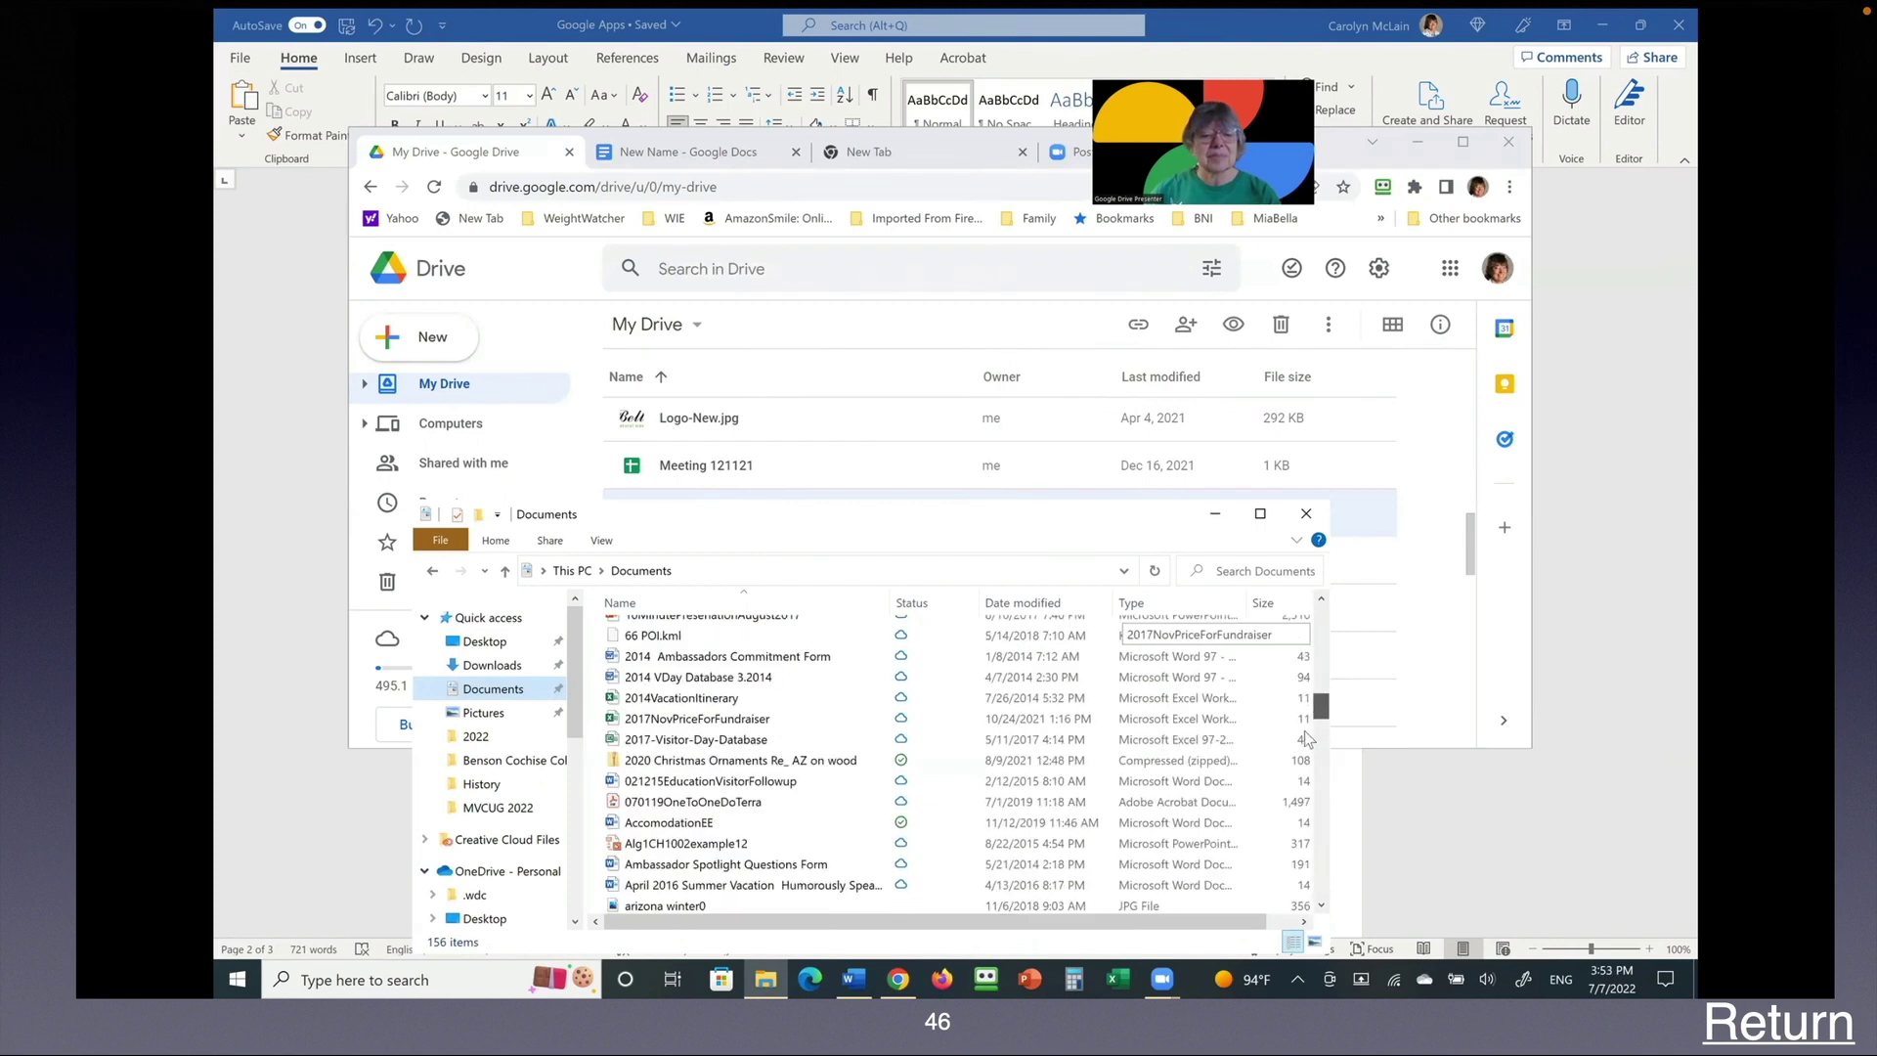
pyautogui.scroll(-4, 1306, 730)
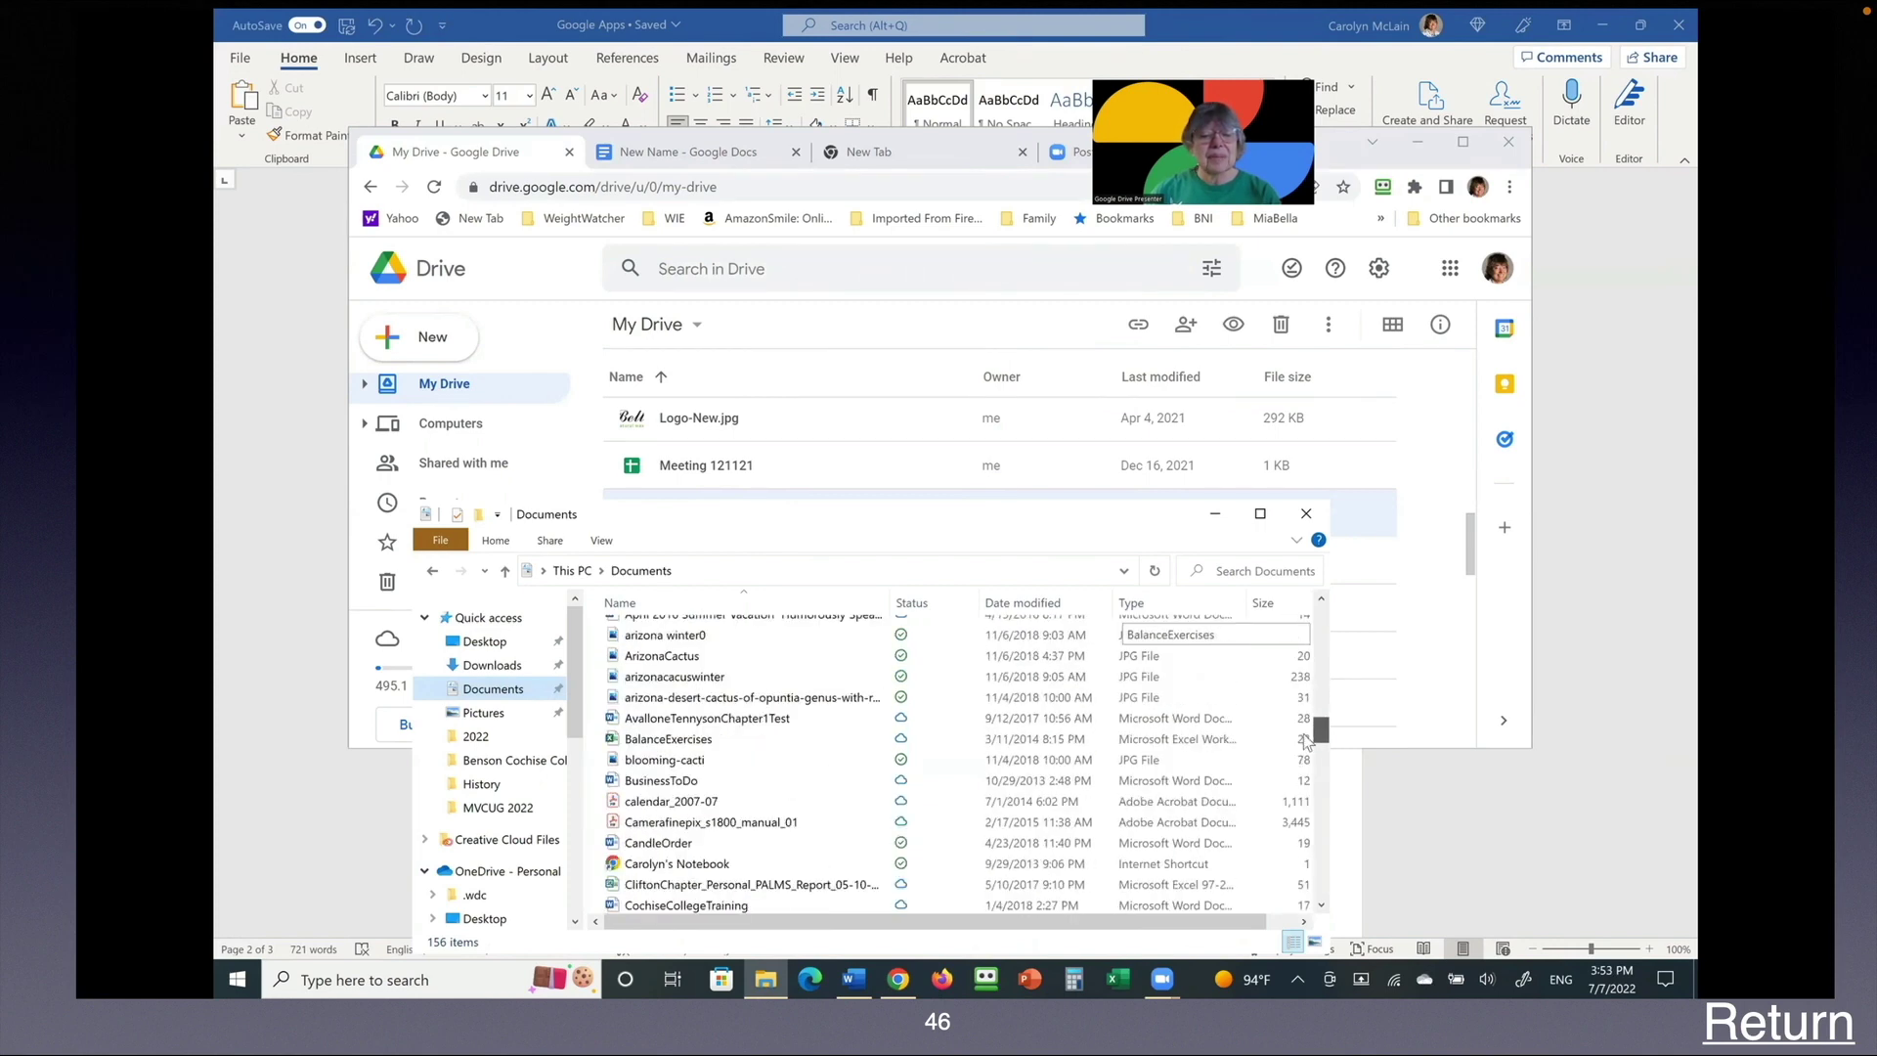
pyautogui.scroll(-6, 1295, 763)
pyautogui.click(1322, 658)
pyautogui.moveTo(1322, 658)
pyautogui.mouseDown()
pyautogui.moveTo(1322, 636)
pyautogui.moveTo(1322, 652)
pyautogui.mouseUp()
pyautogui.click(646, 743)
pyautogui.doubleClick(645, 743)
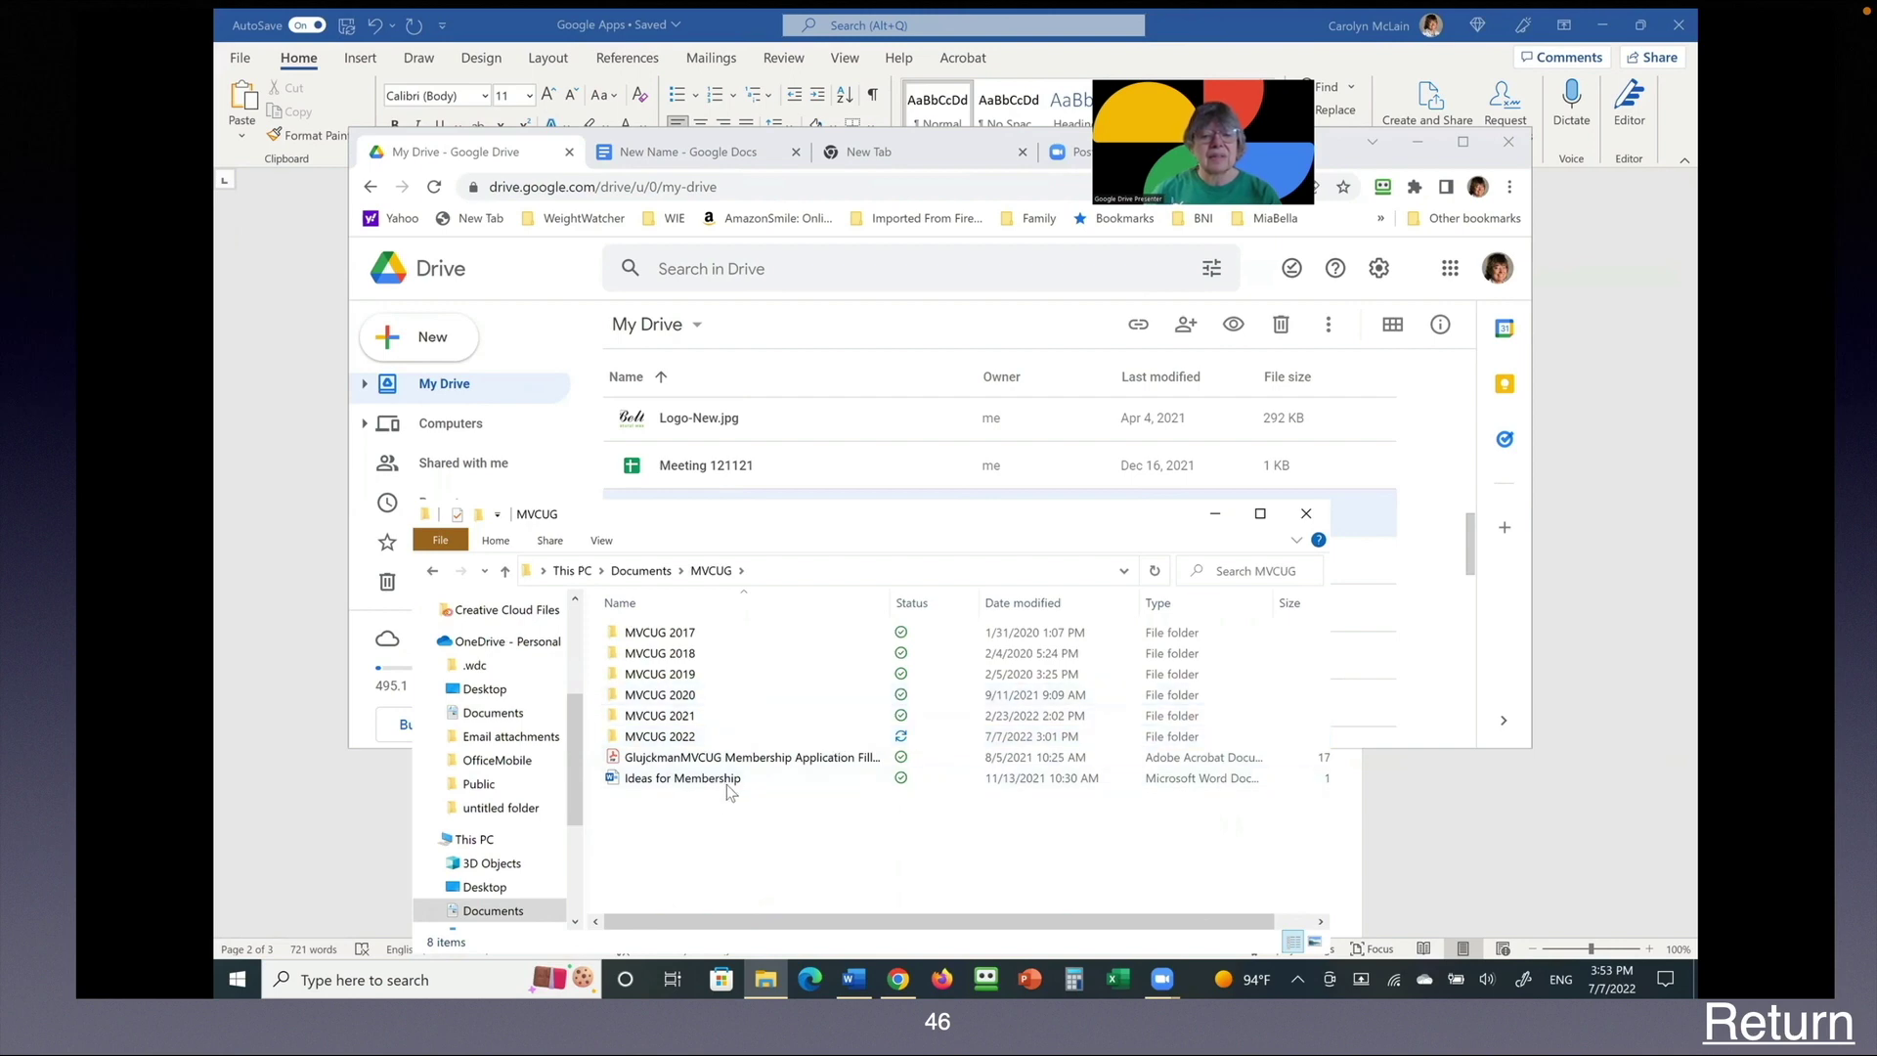
pyautogui.moveTo(731, 779); pyautogui.dragTo(884, 455)
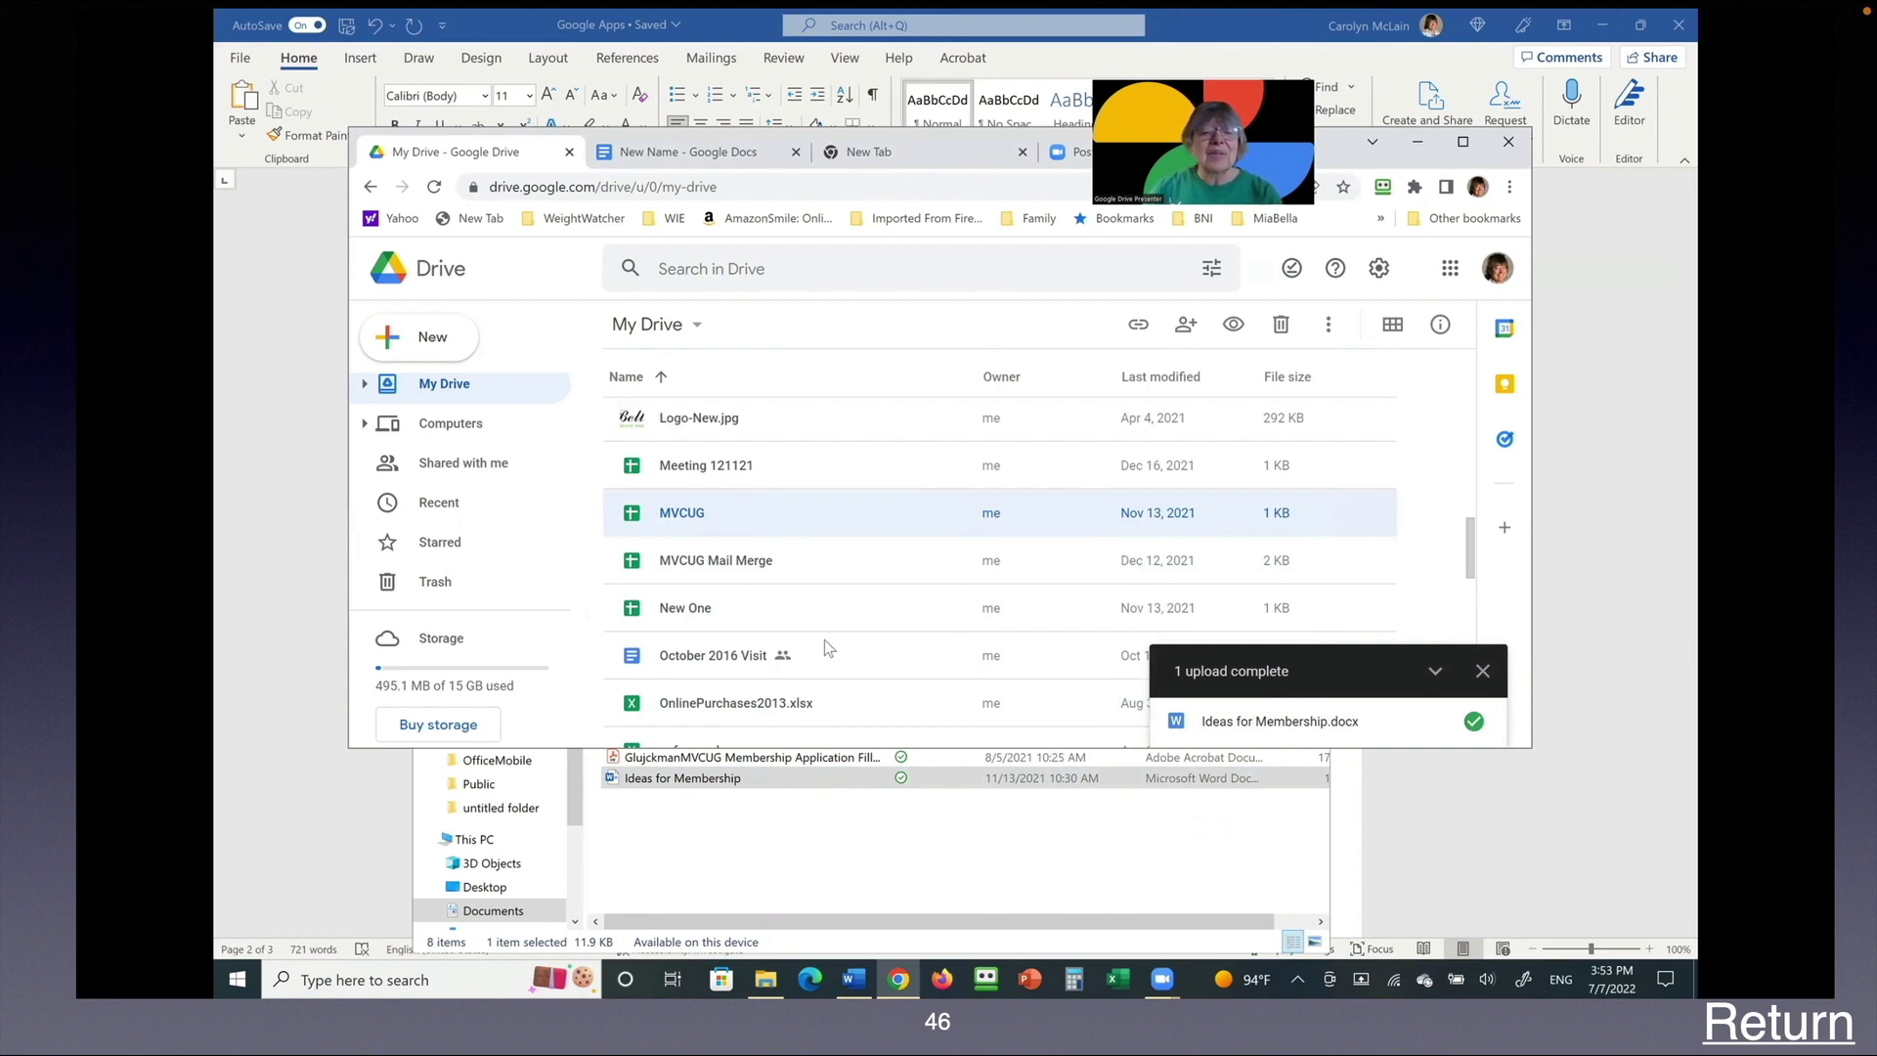
# Step: Open Ideas for Membership.docx from the suggested files in My Drive to view its contents
pyautogui.moveTo(1470, 538); pyautogui.dragTo(1450, 722)
pyautogui.moveTo(1462, 618); pyautogui.dragTo(1491, 391)
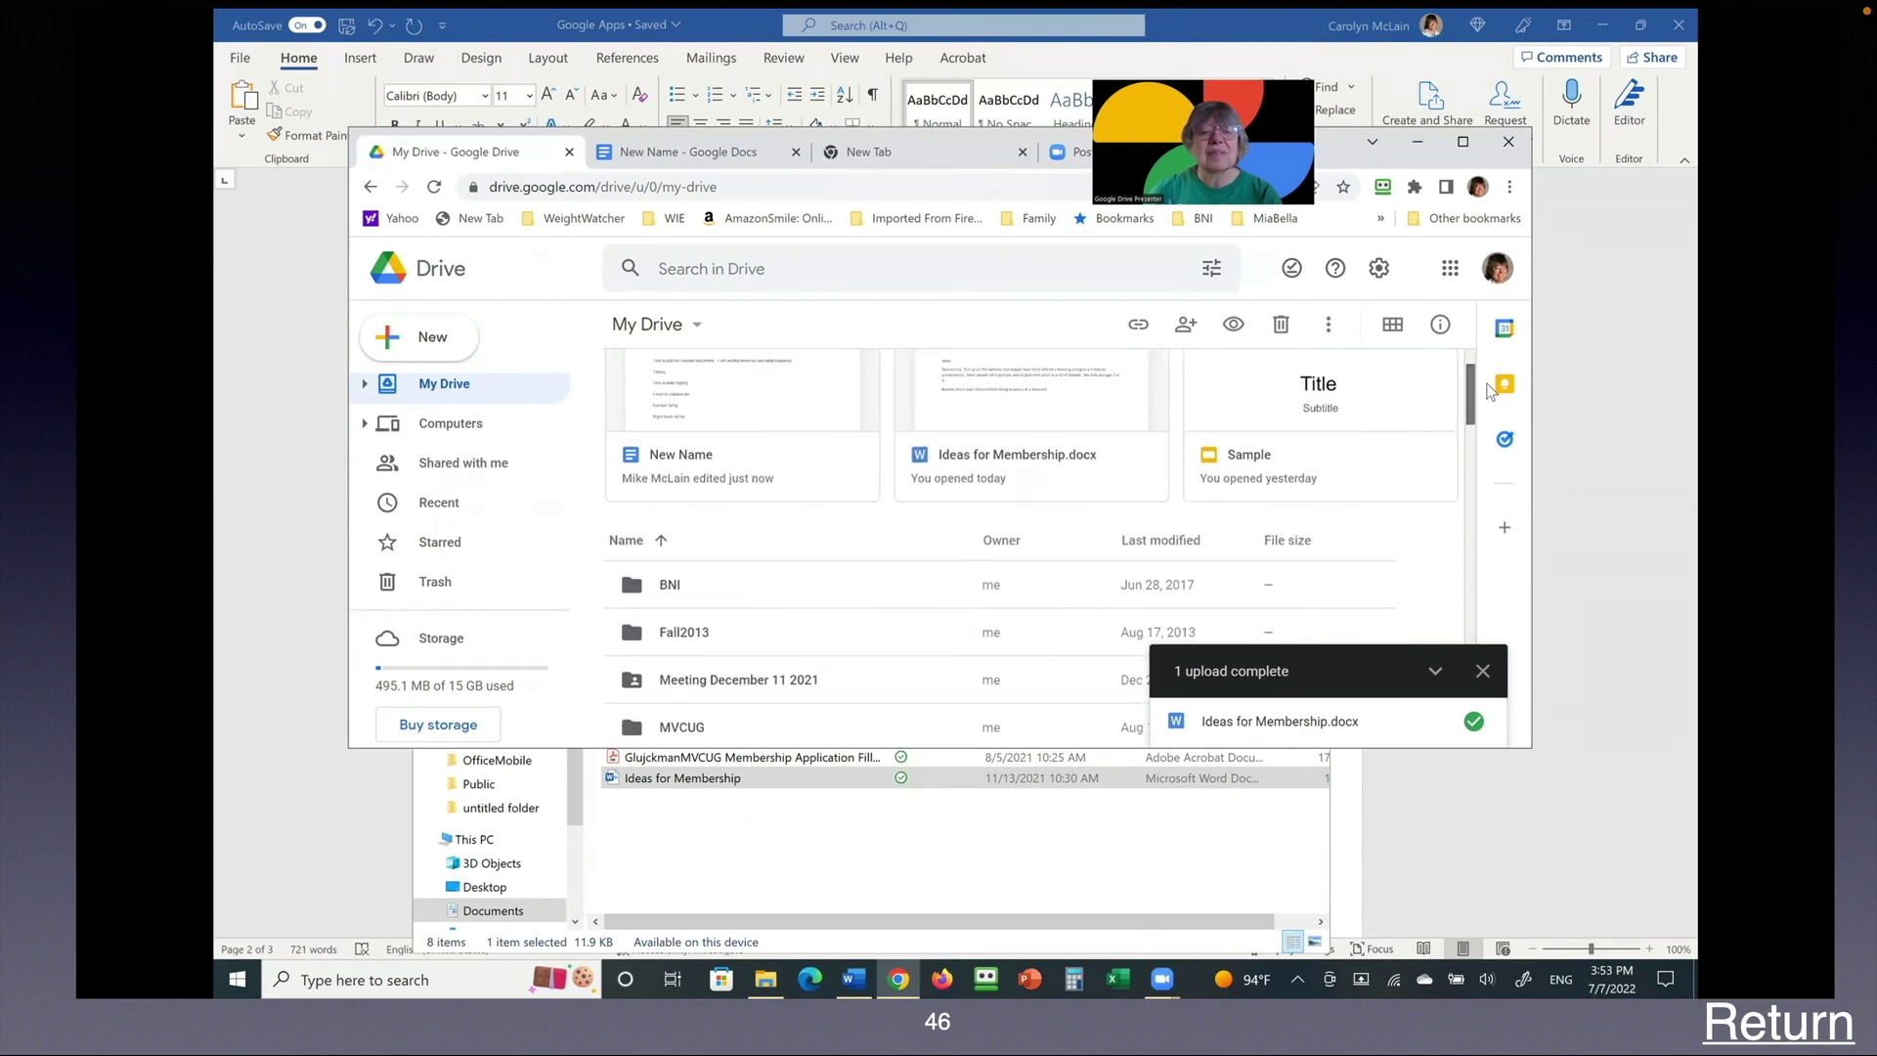
pyautogui.scroll(-1, 1057, 506)
pyautogui.doubleClick(1017, 440)
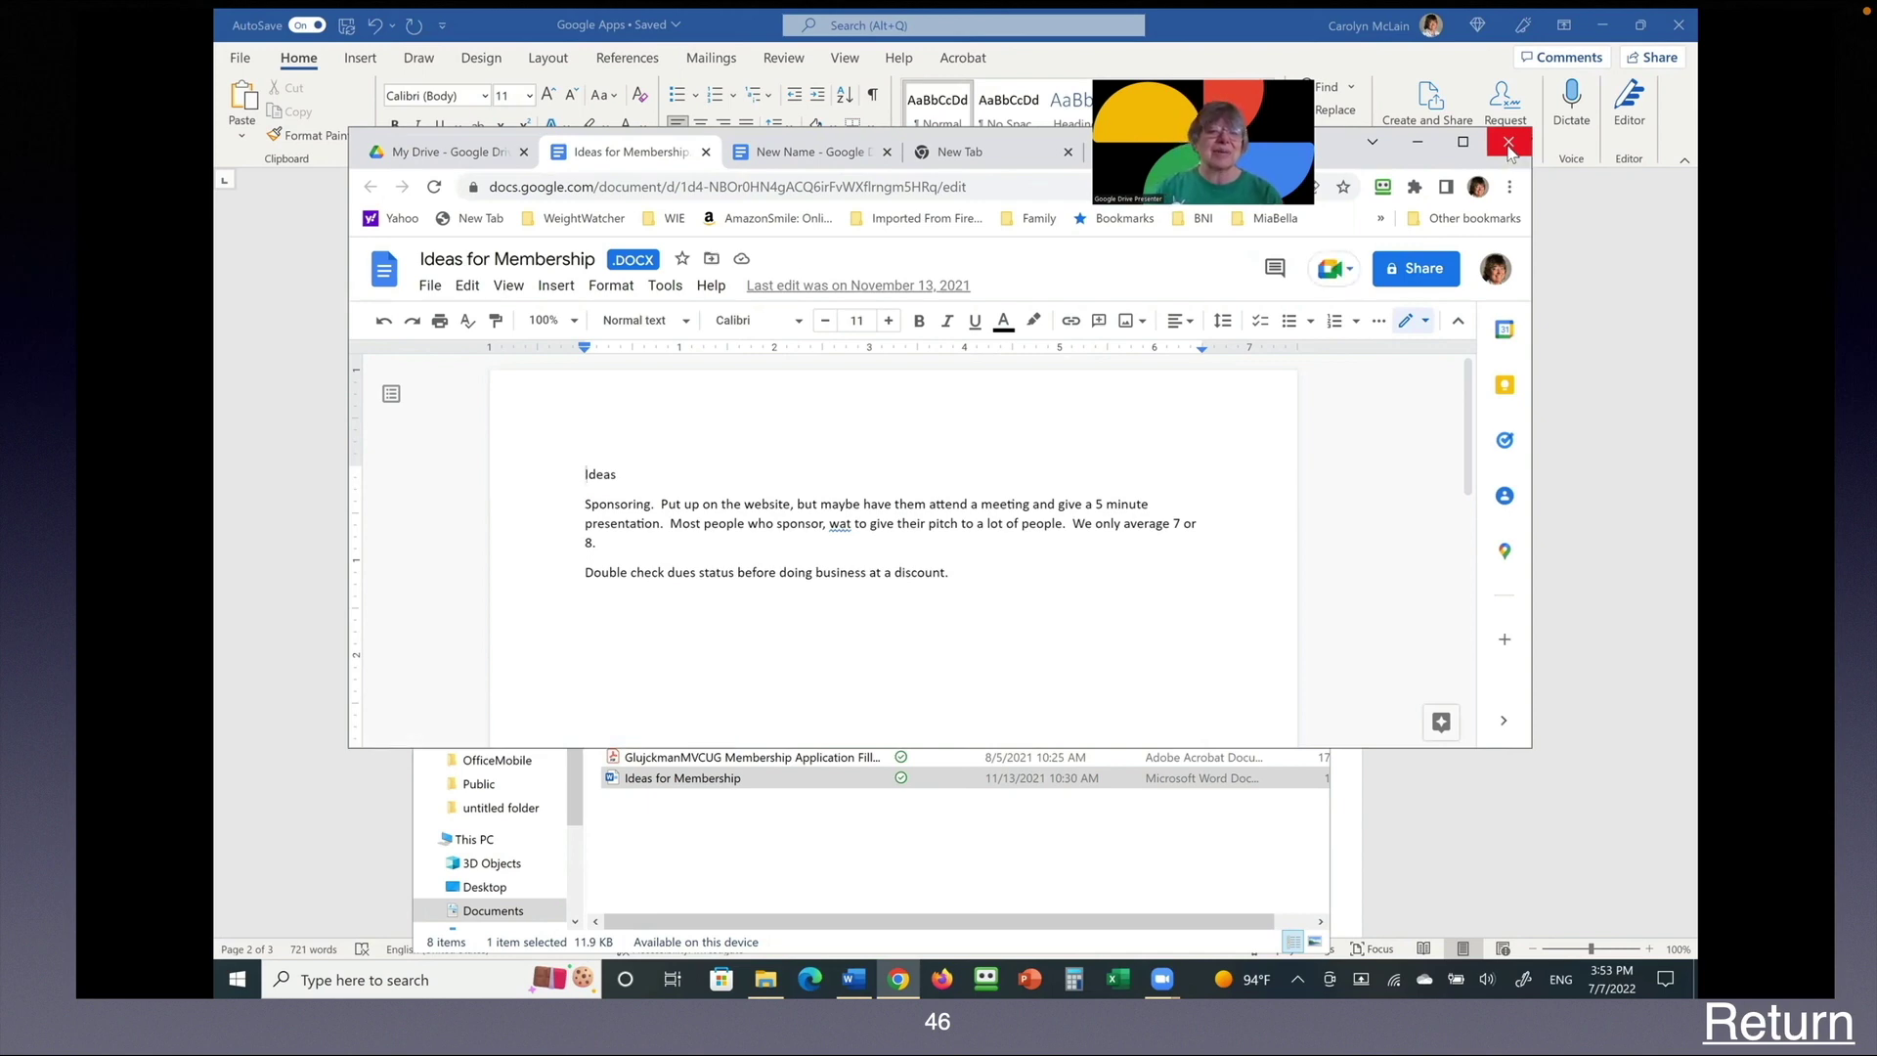
# Step: Close the browser and File Explorer windows, and open a new Chrome window showing the start page shortcuts
pyautogui.click(1503, 146)
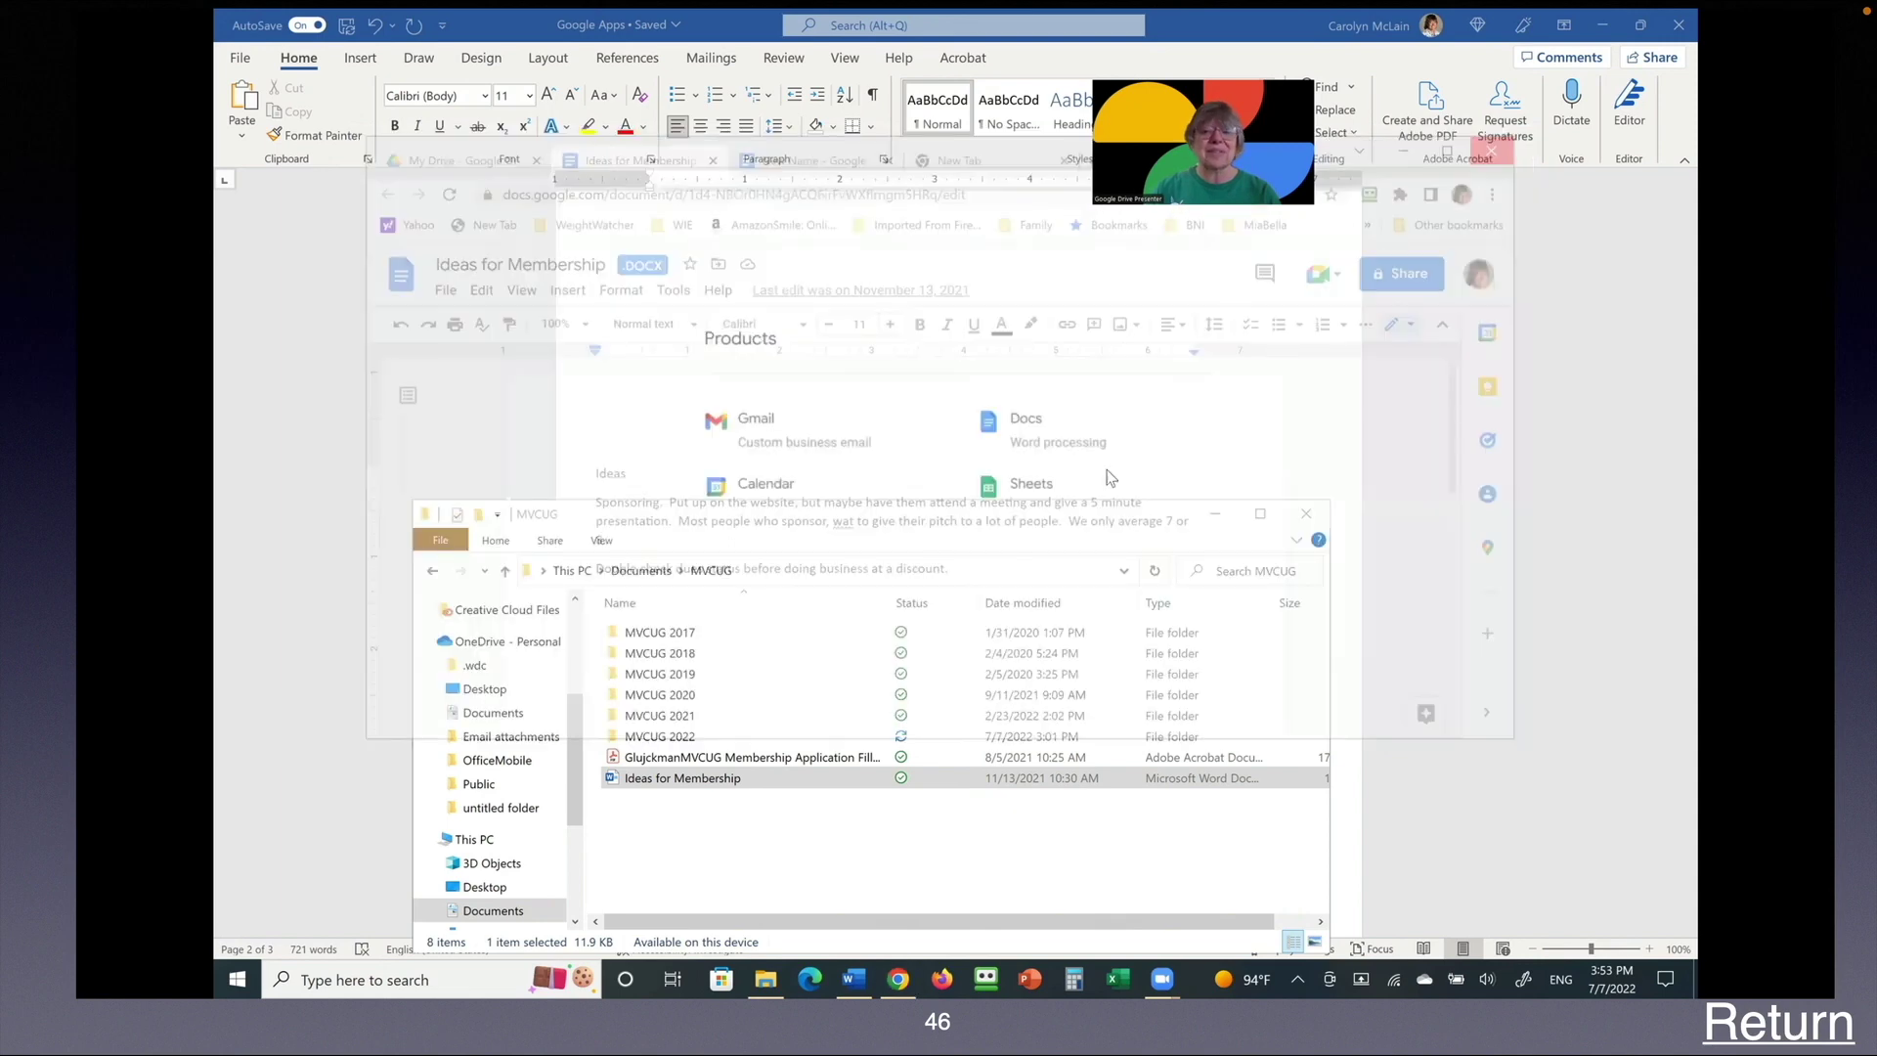
pyautogui.click(1308, 514)
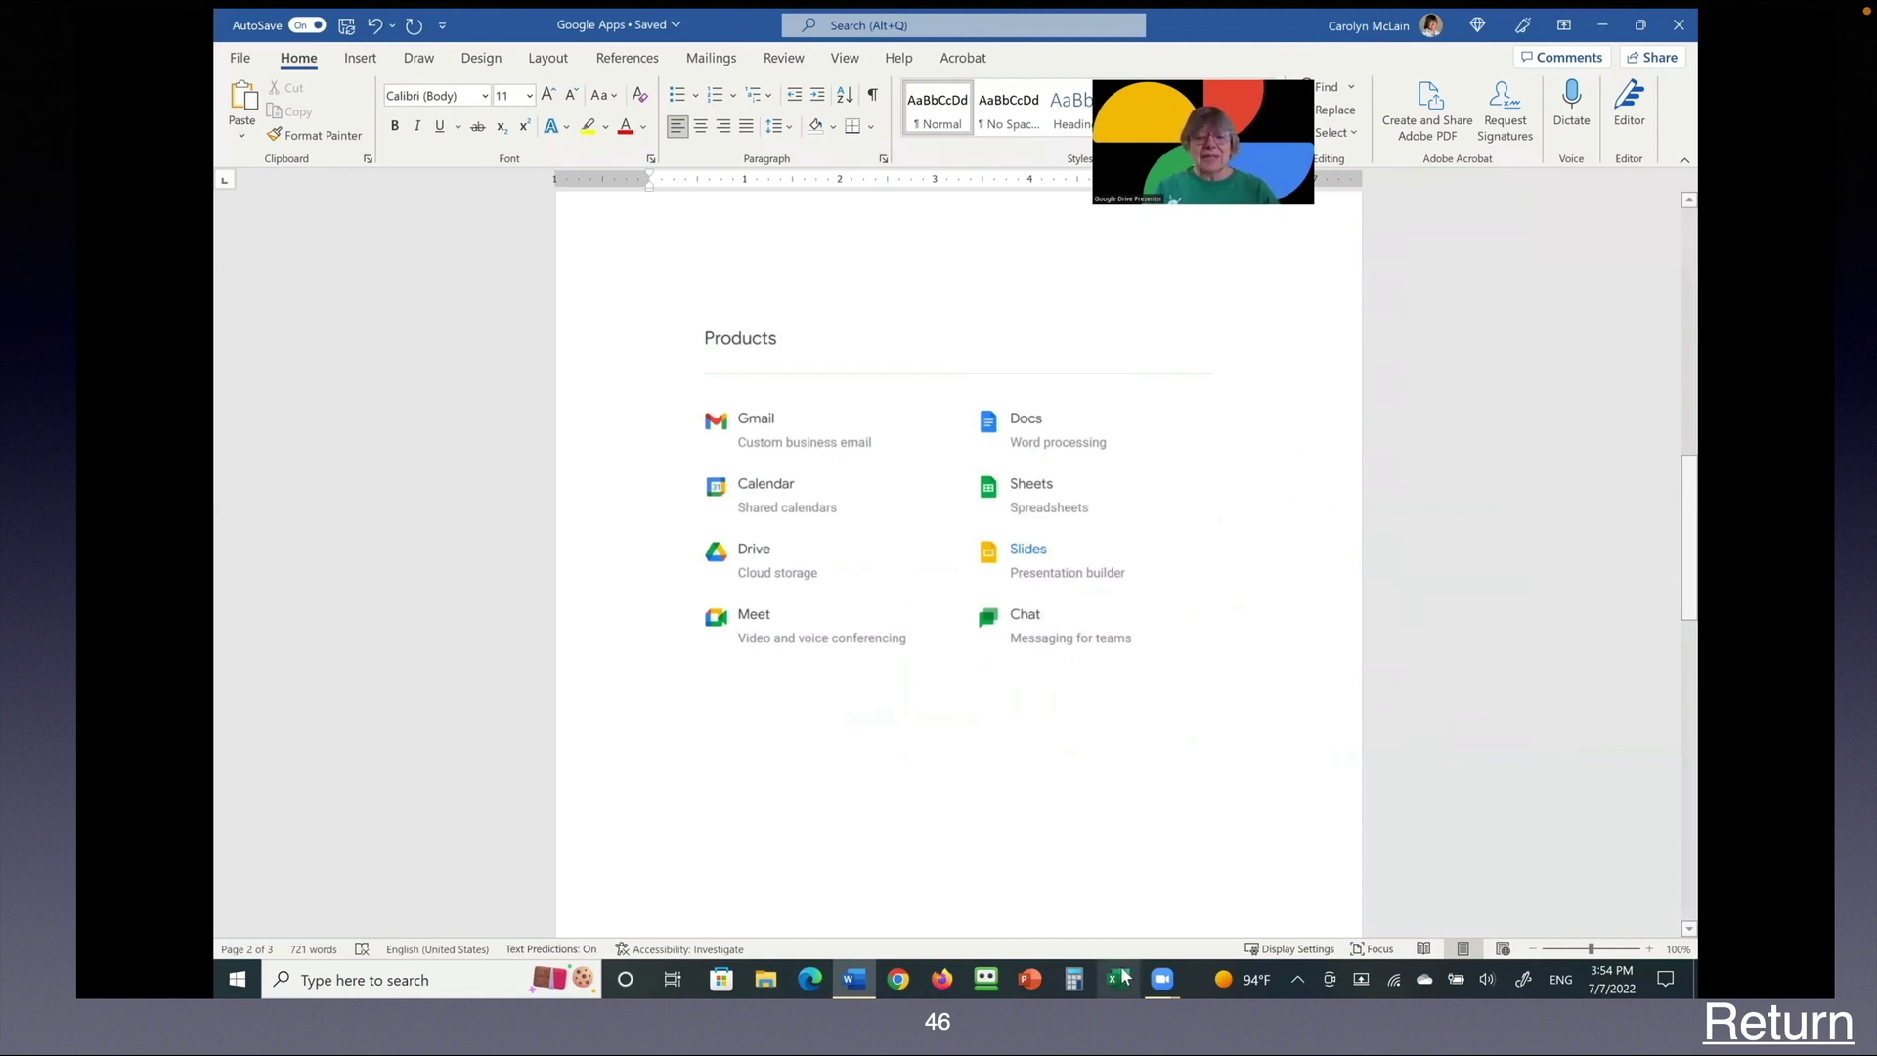
pyautogui.click(900, 978)
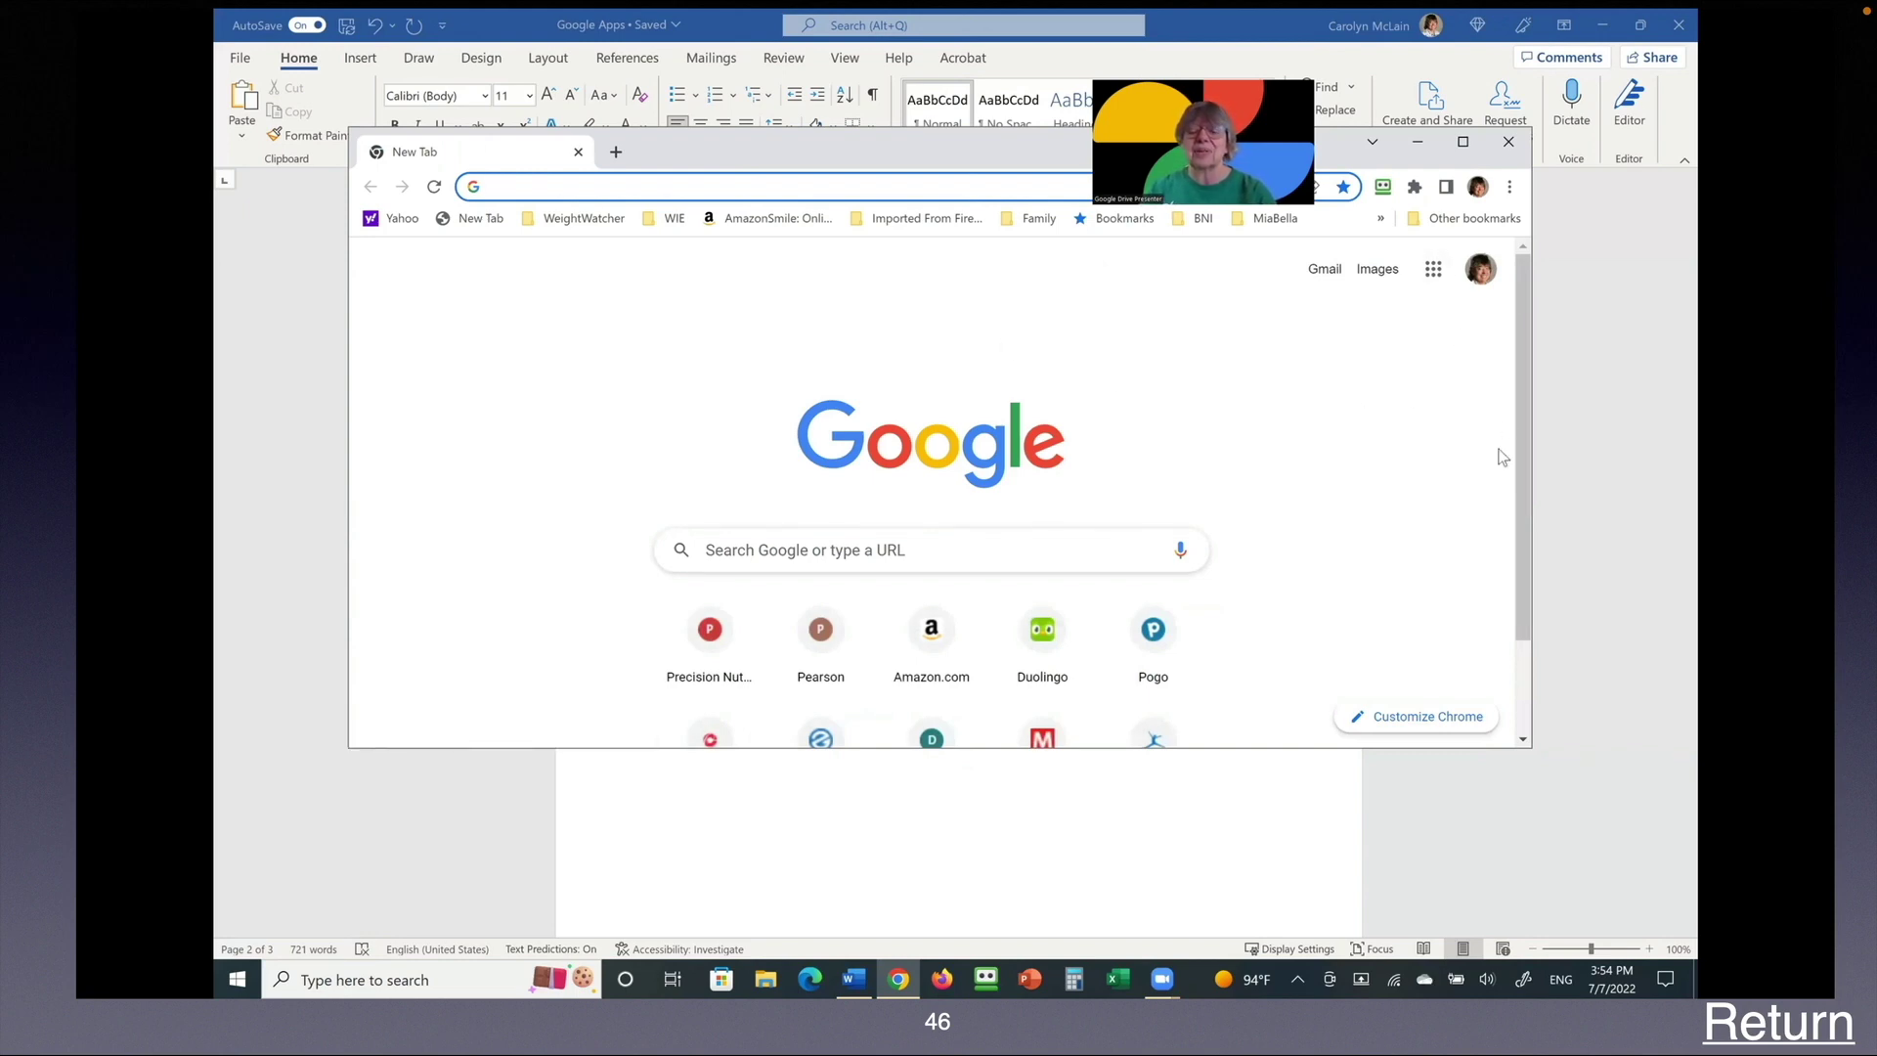
pyautogui.moveTo(1523, 573); pyautogui.dragTo(1523, 668)
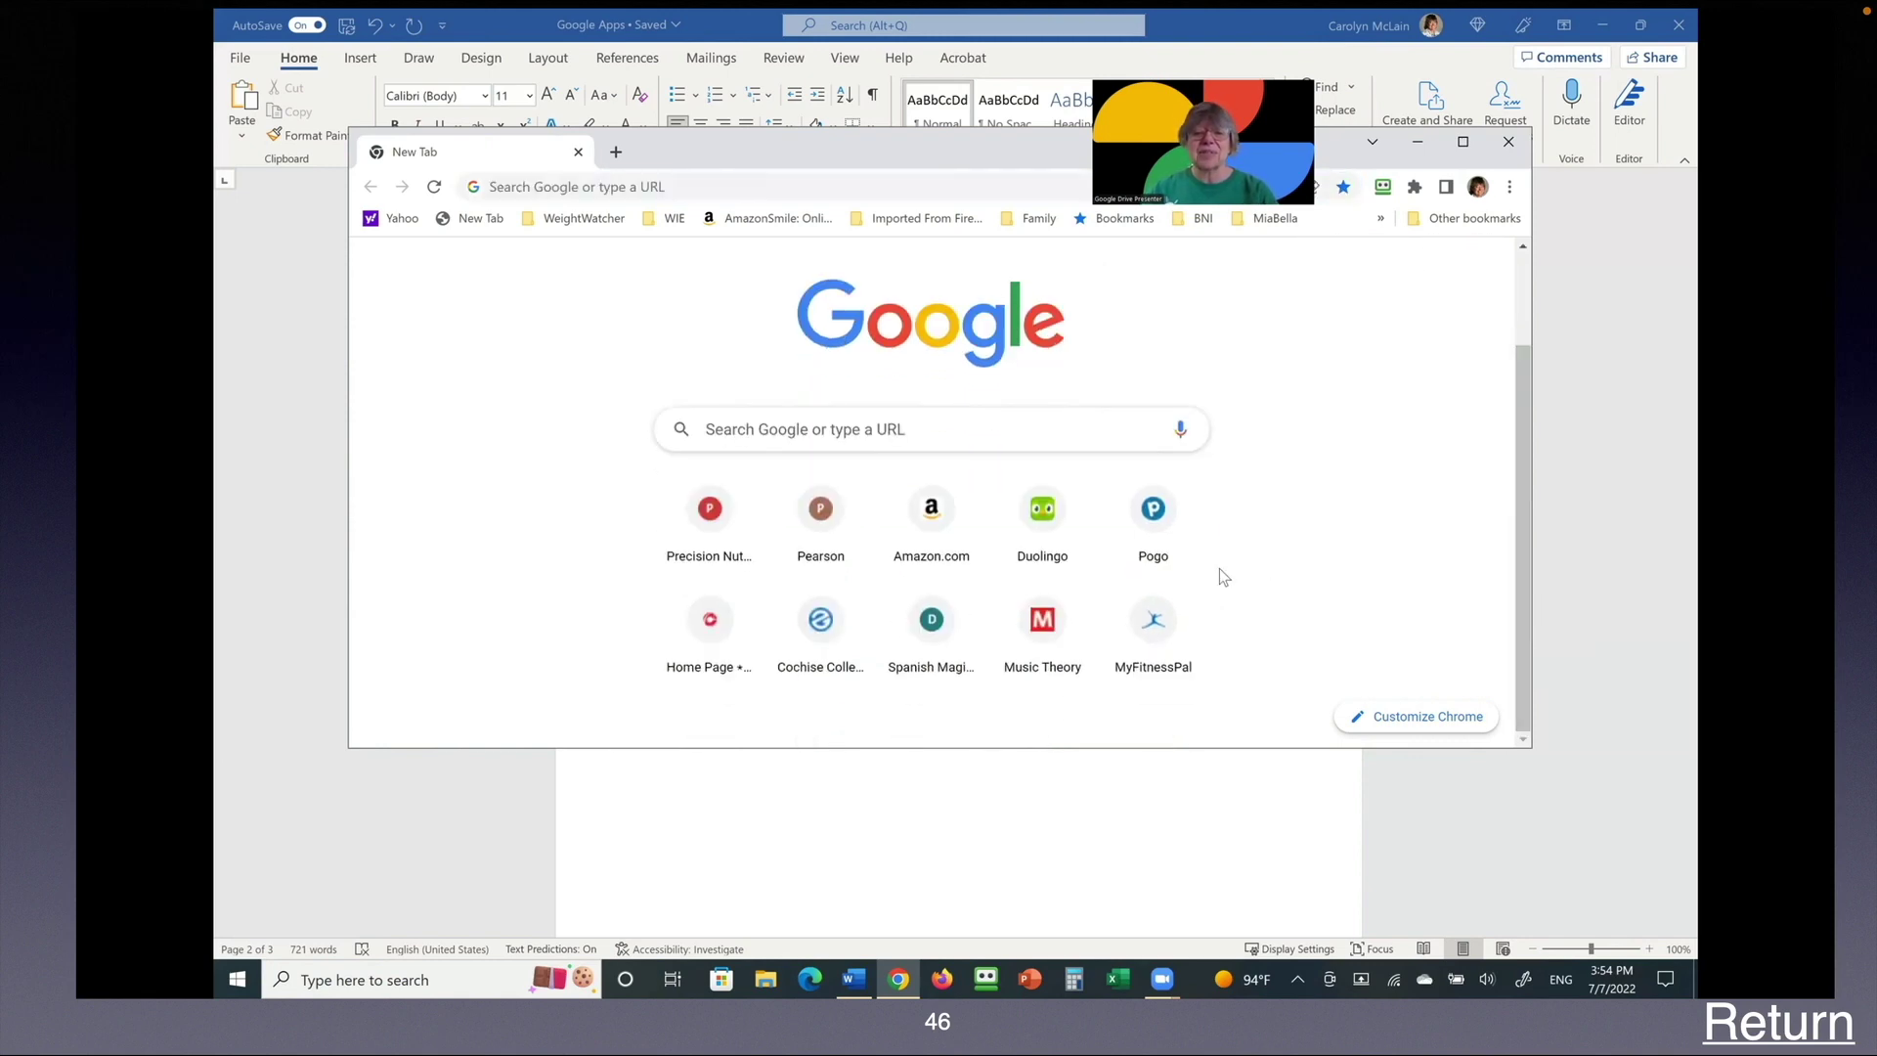
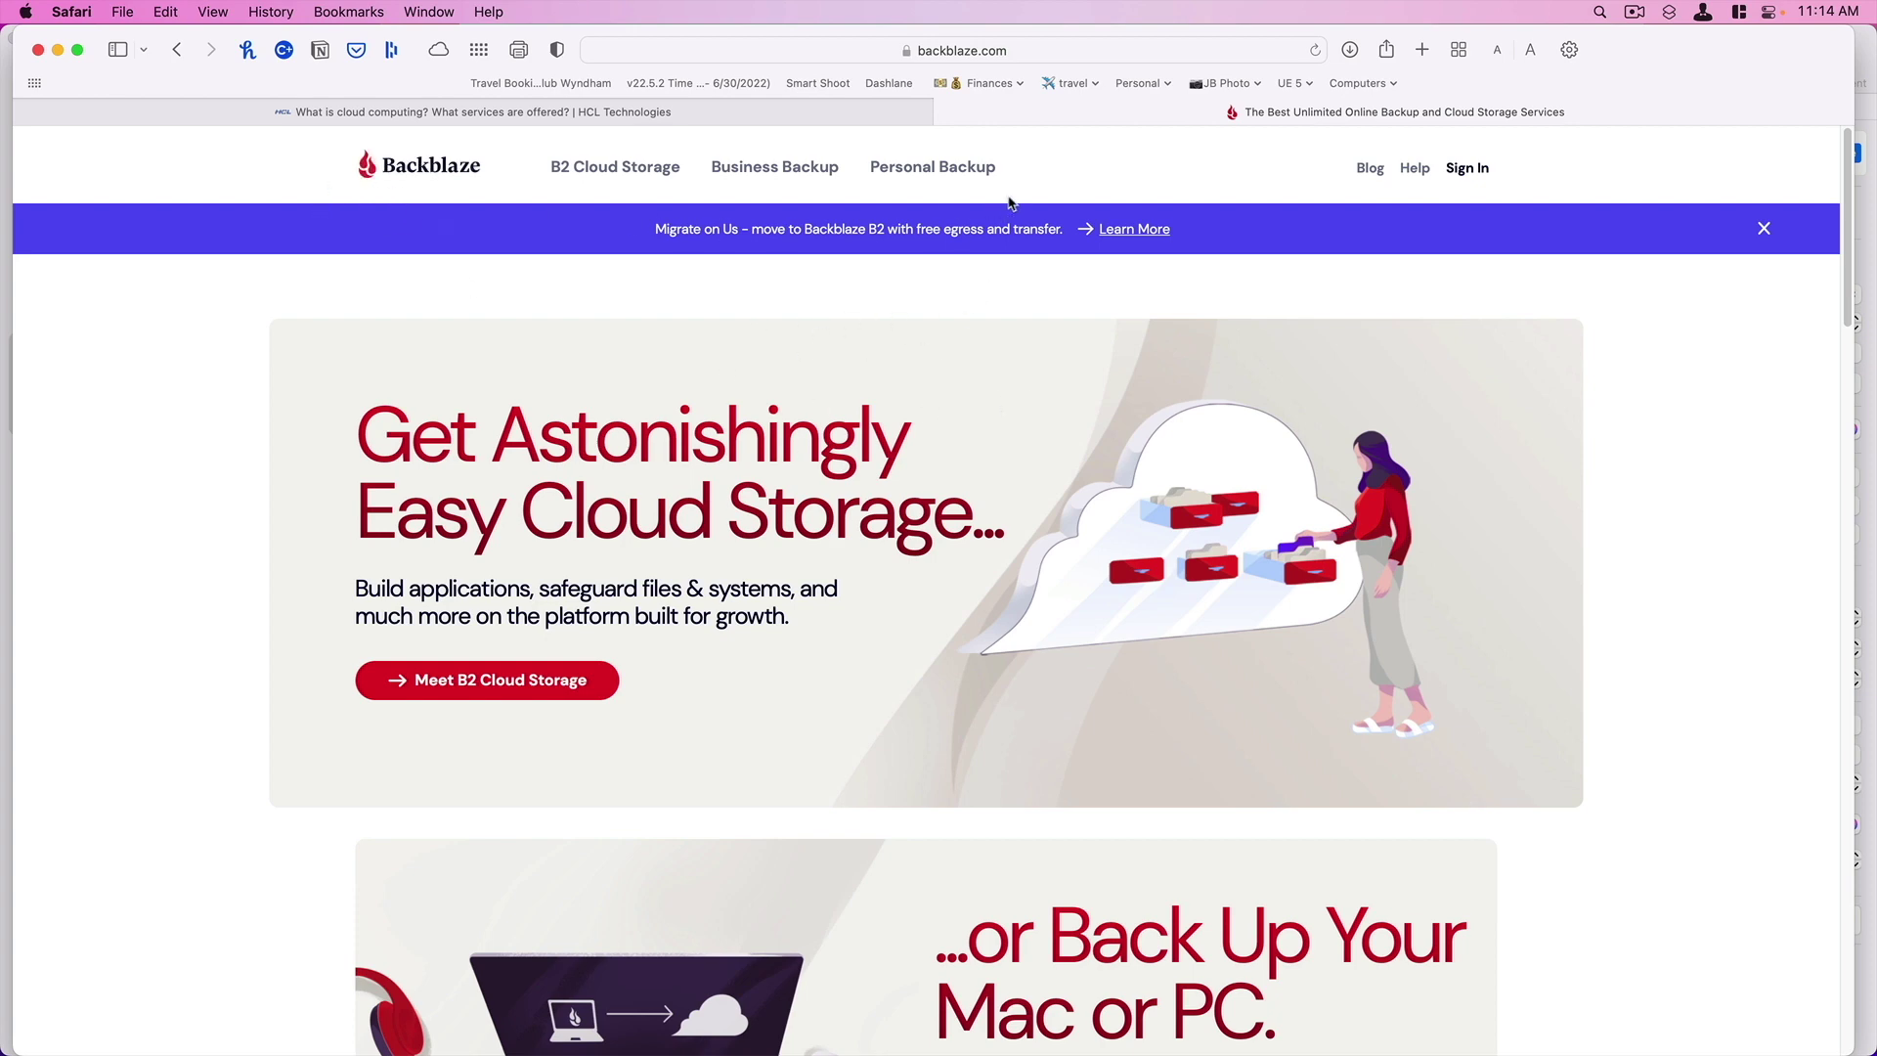
# Step: Open Backblaze's Personal Backup comparison and review the yearly prices and features against Carbonite Basic, Crashplan and iDrive
pyautogui.click(931, 176)
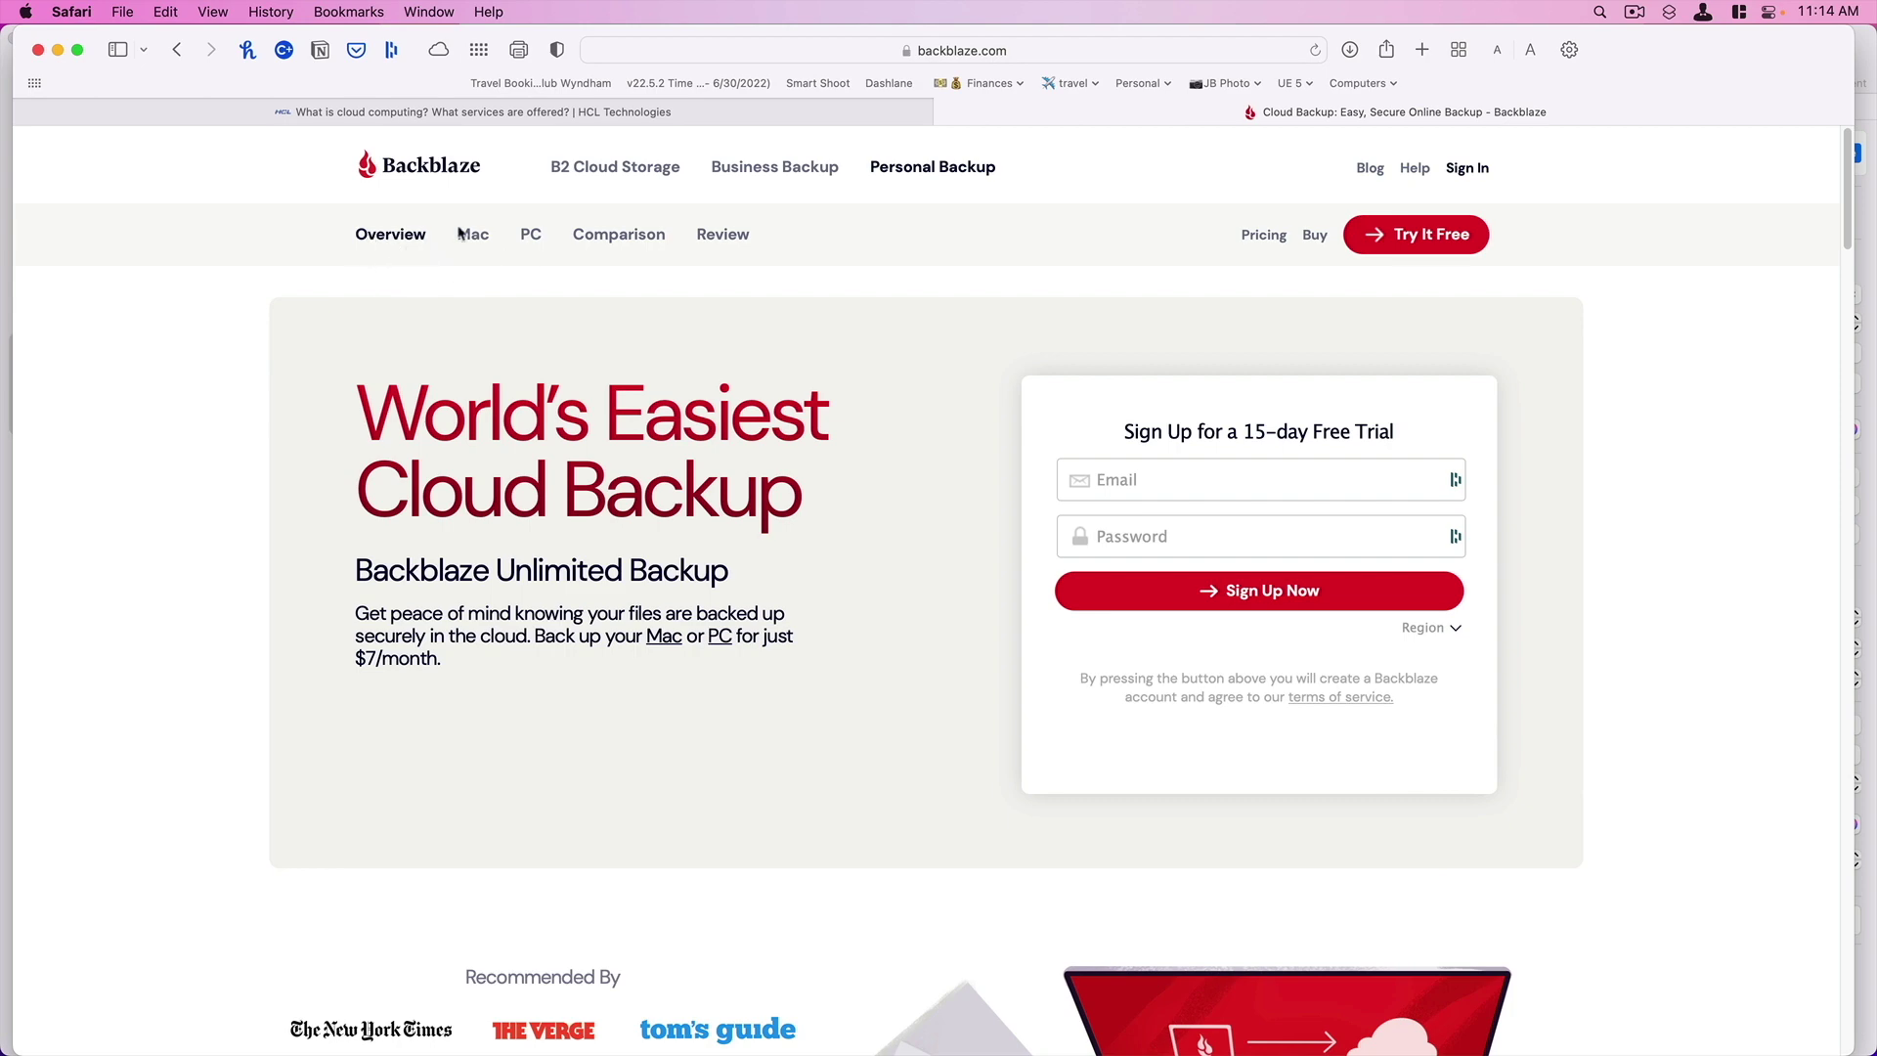
pyautogui.click(626, 252)
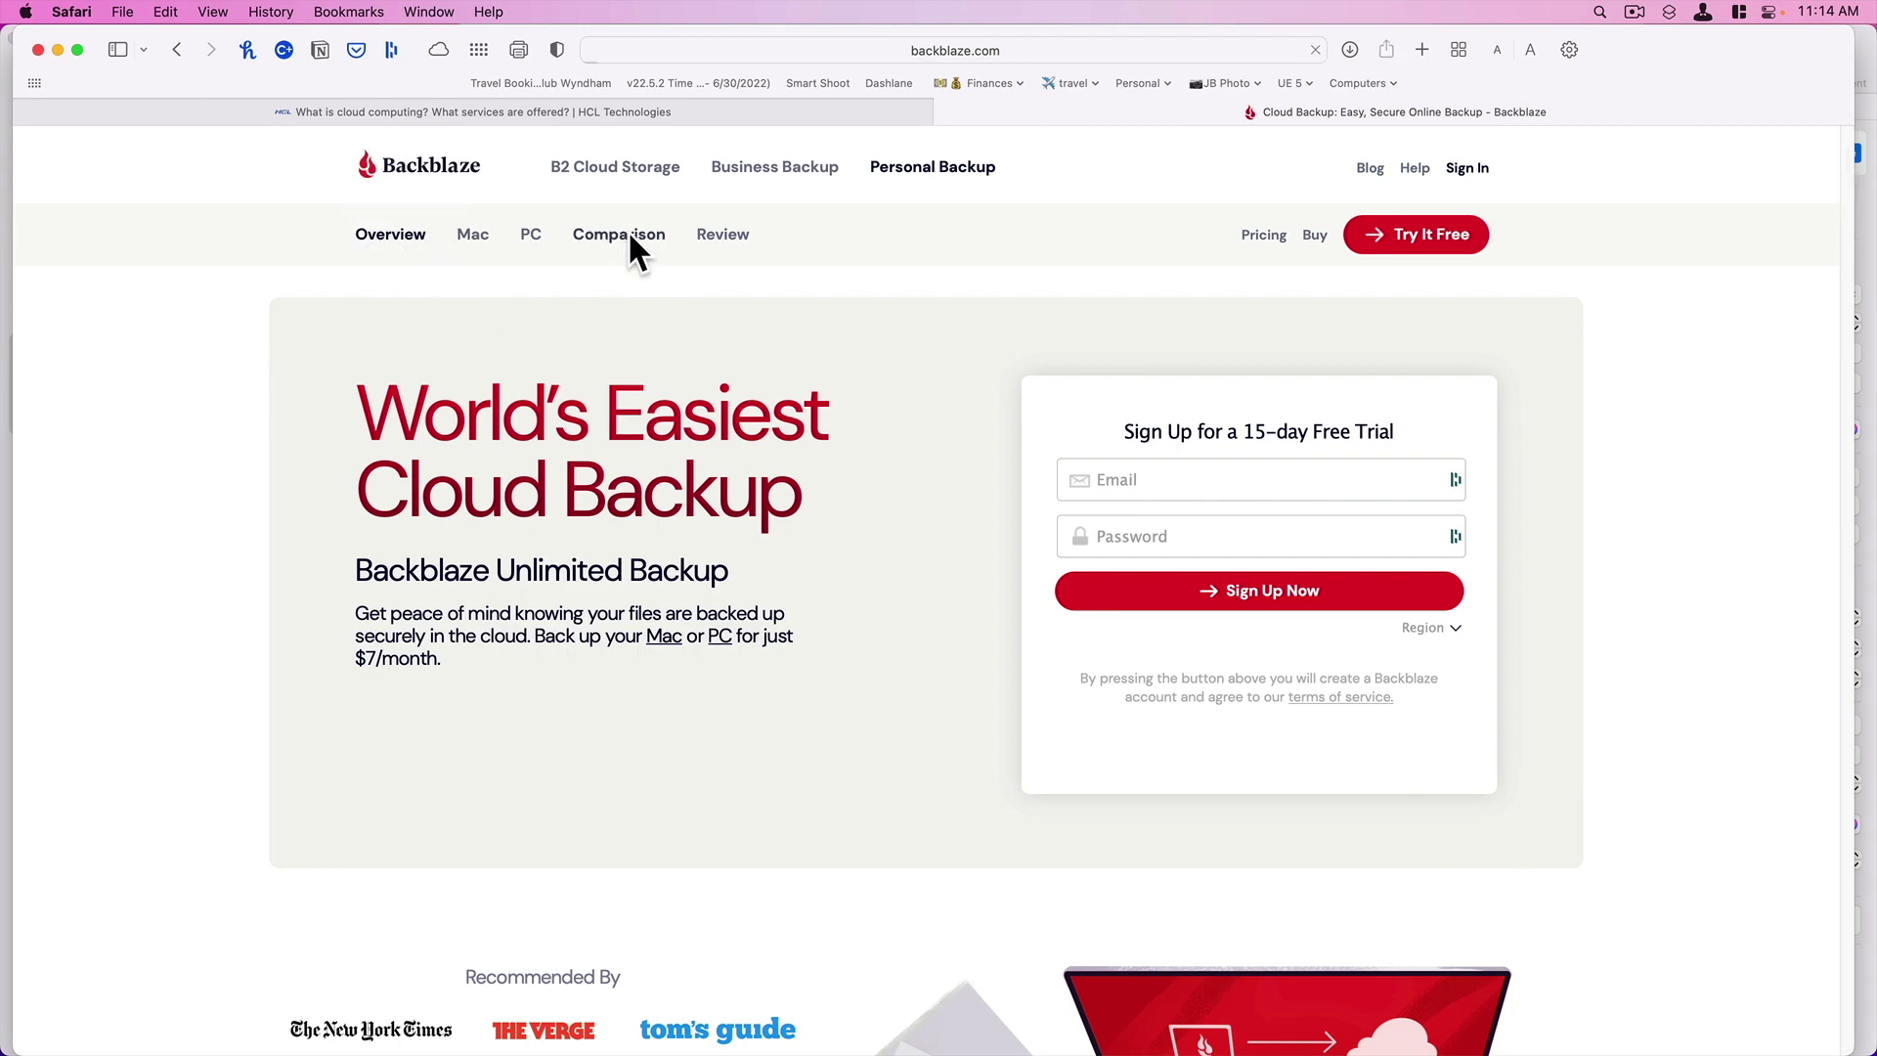
pyautogui.scroll(-6, 781, 508)
pyautogui.scroll(-1, 780, 508)
pyautogui.scroll(-4, 780, 506)
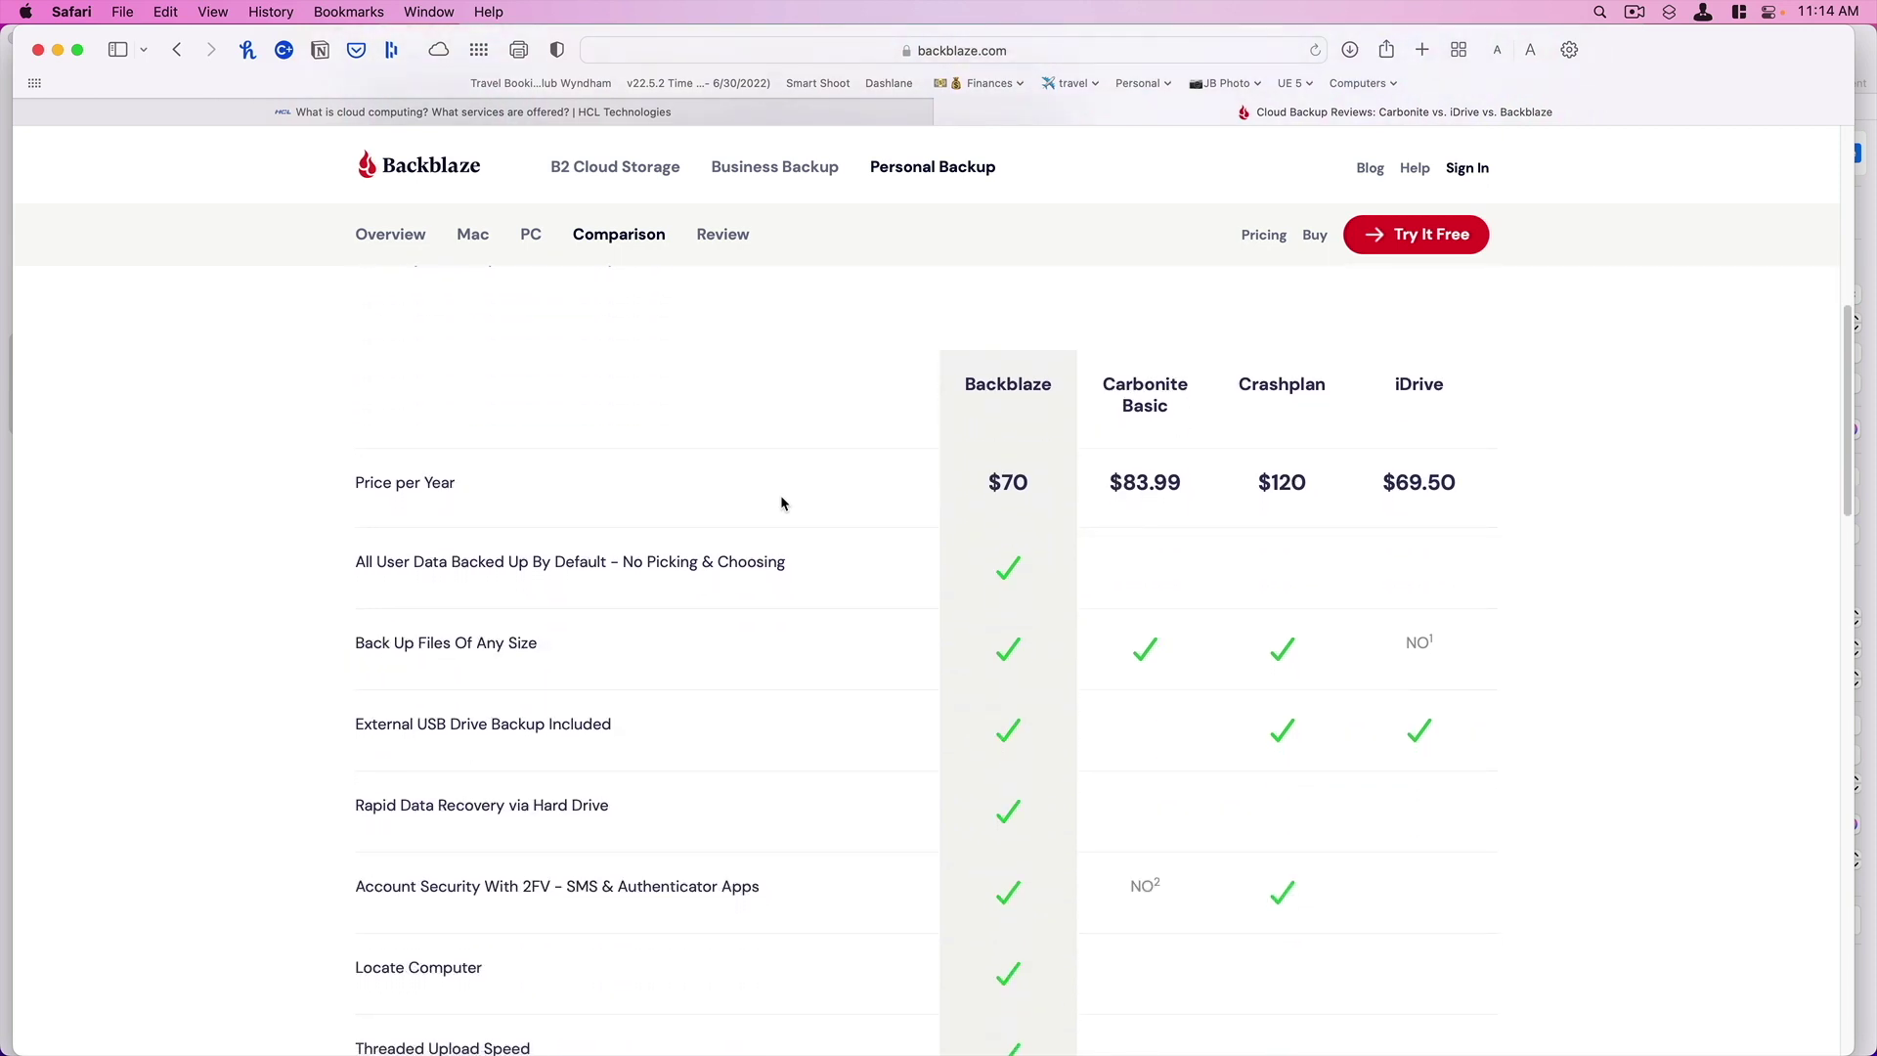
pyautogui.scroll(-1, 781, 503)
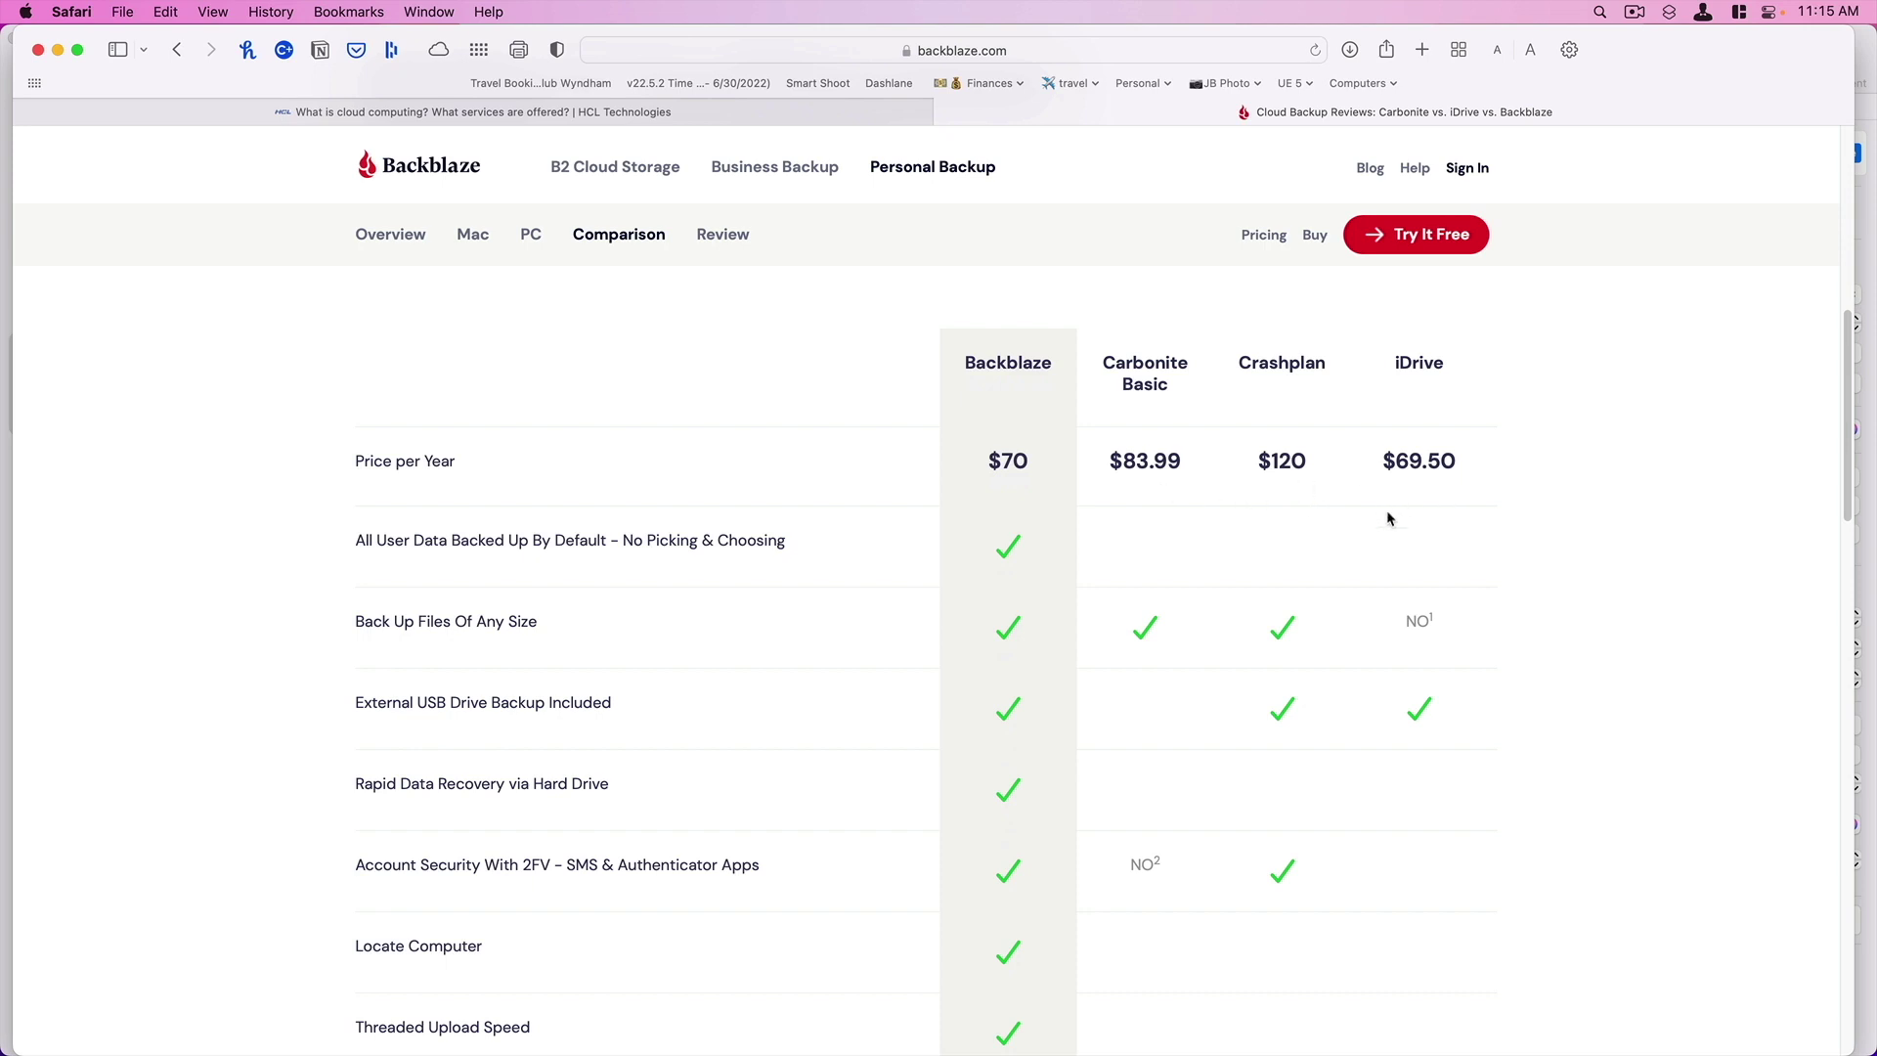
pyautogui.scroll(-1, 779, 683)
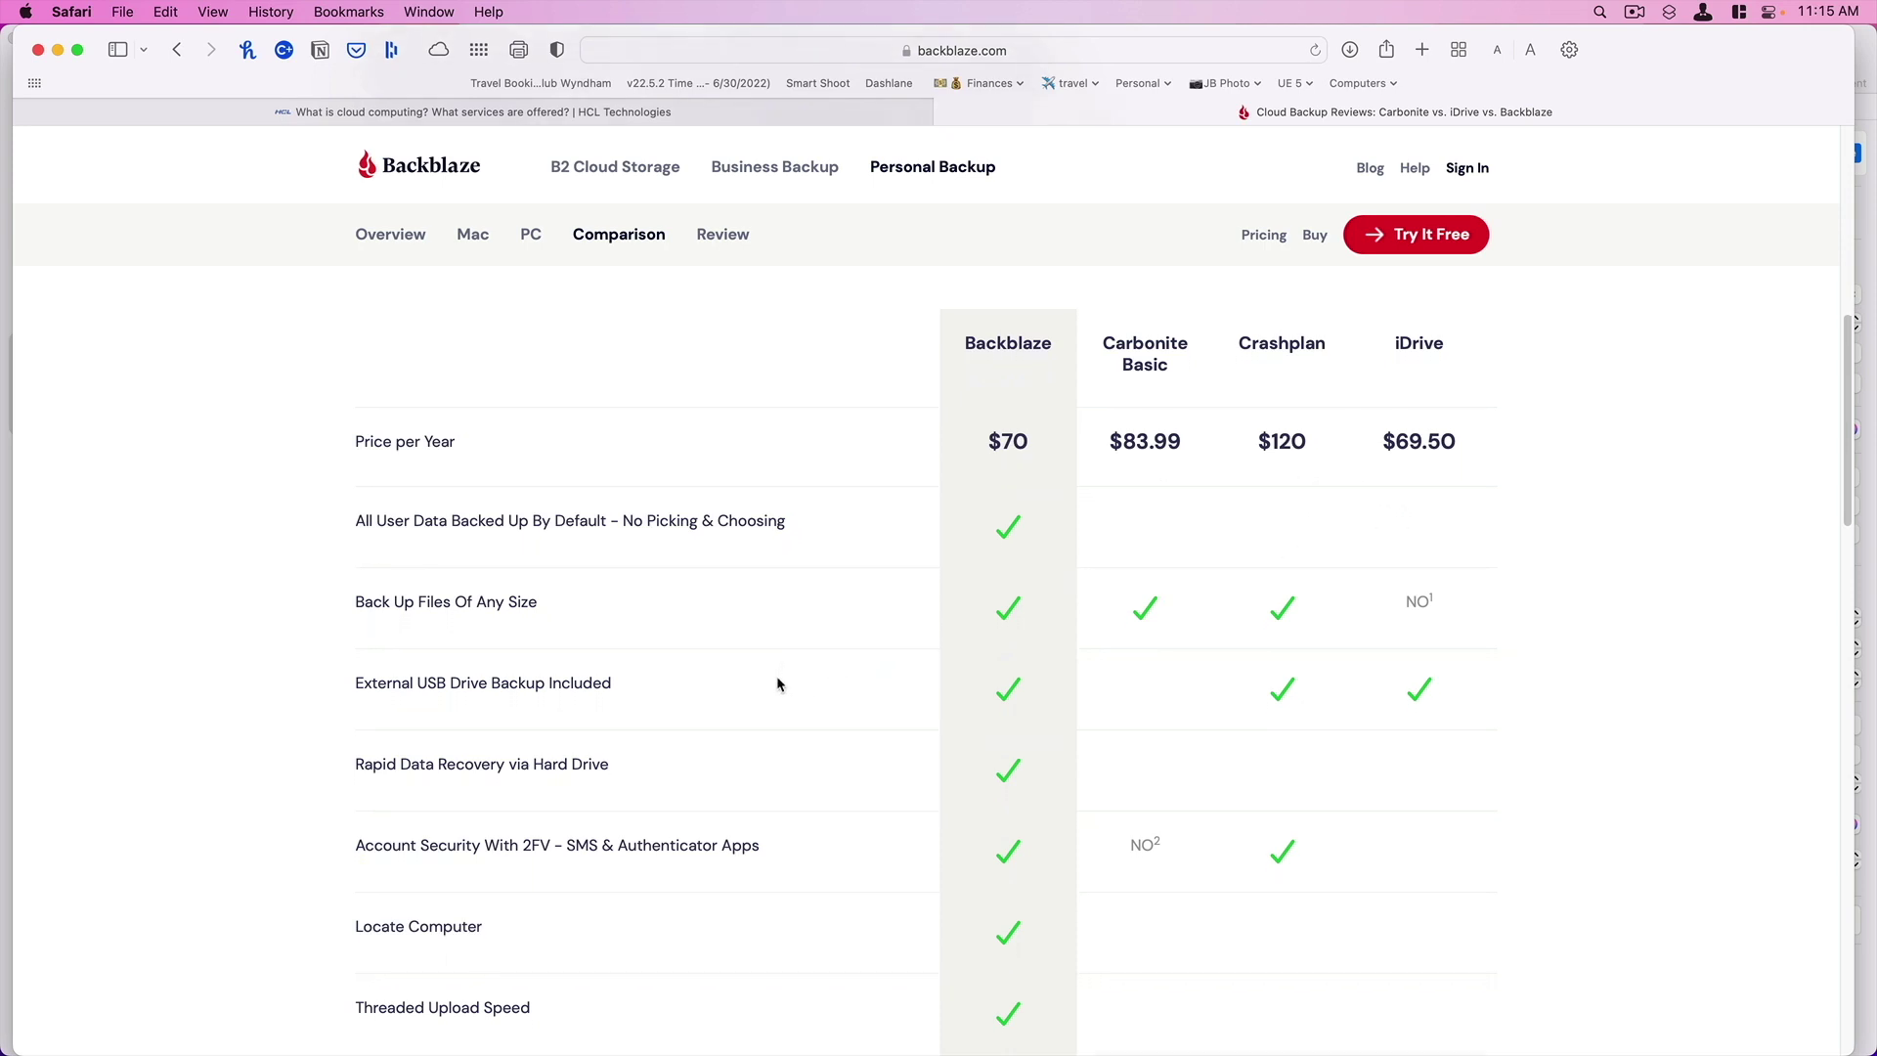
pyautogui.scroll(-1, 779, 684)
pyautogui.scroll(-3, 780, 683)
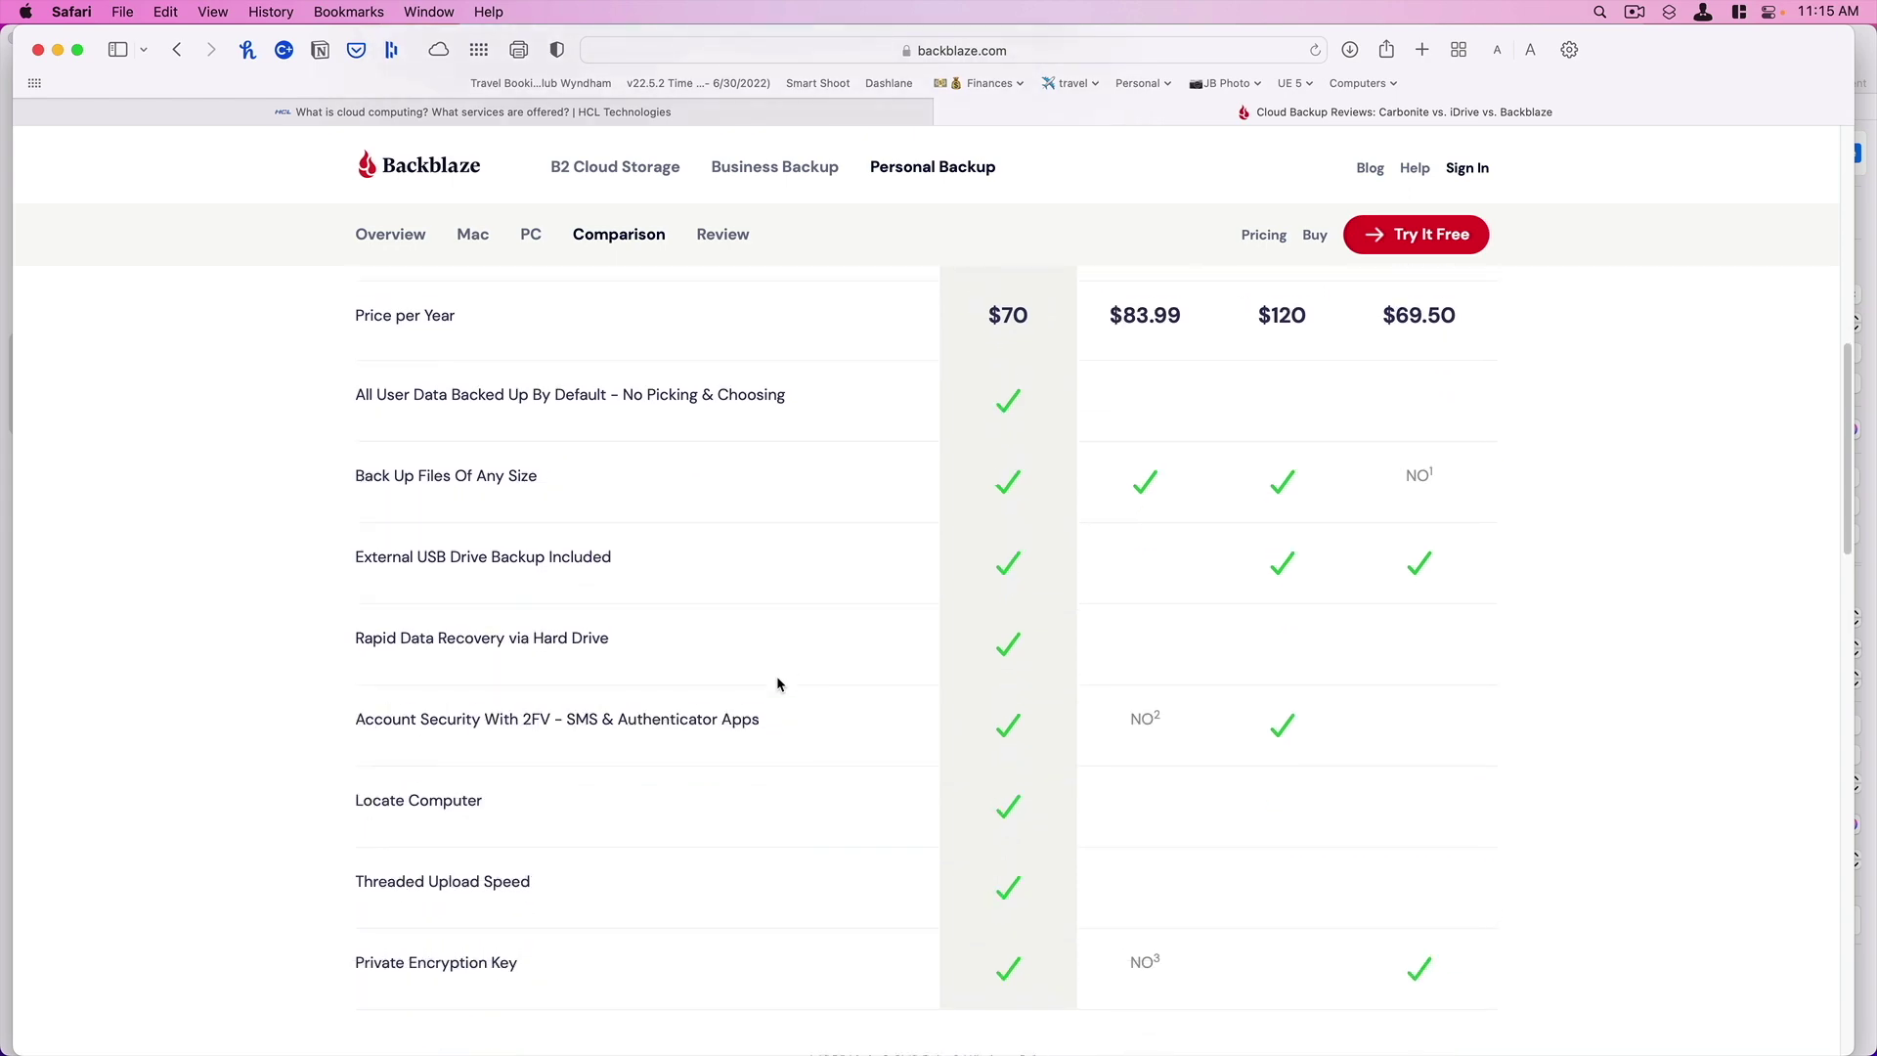
pyautogui.scroll(10, 779, 683)
pyautogui.scroll(1, 779, 684)
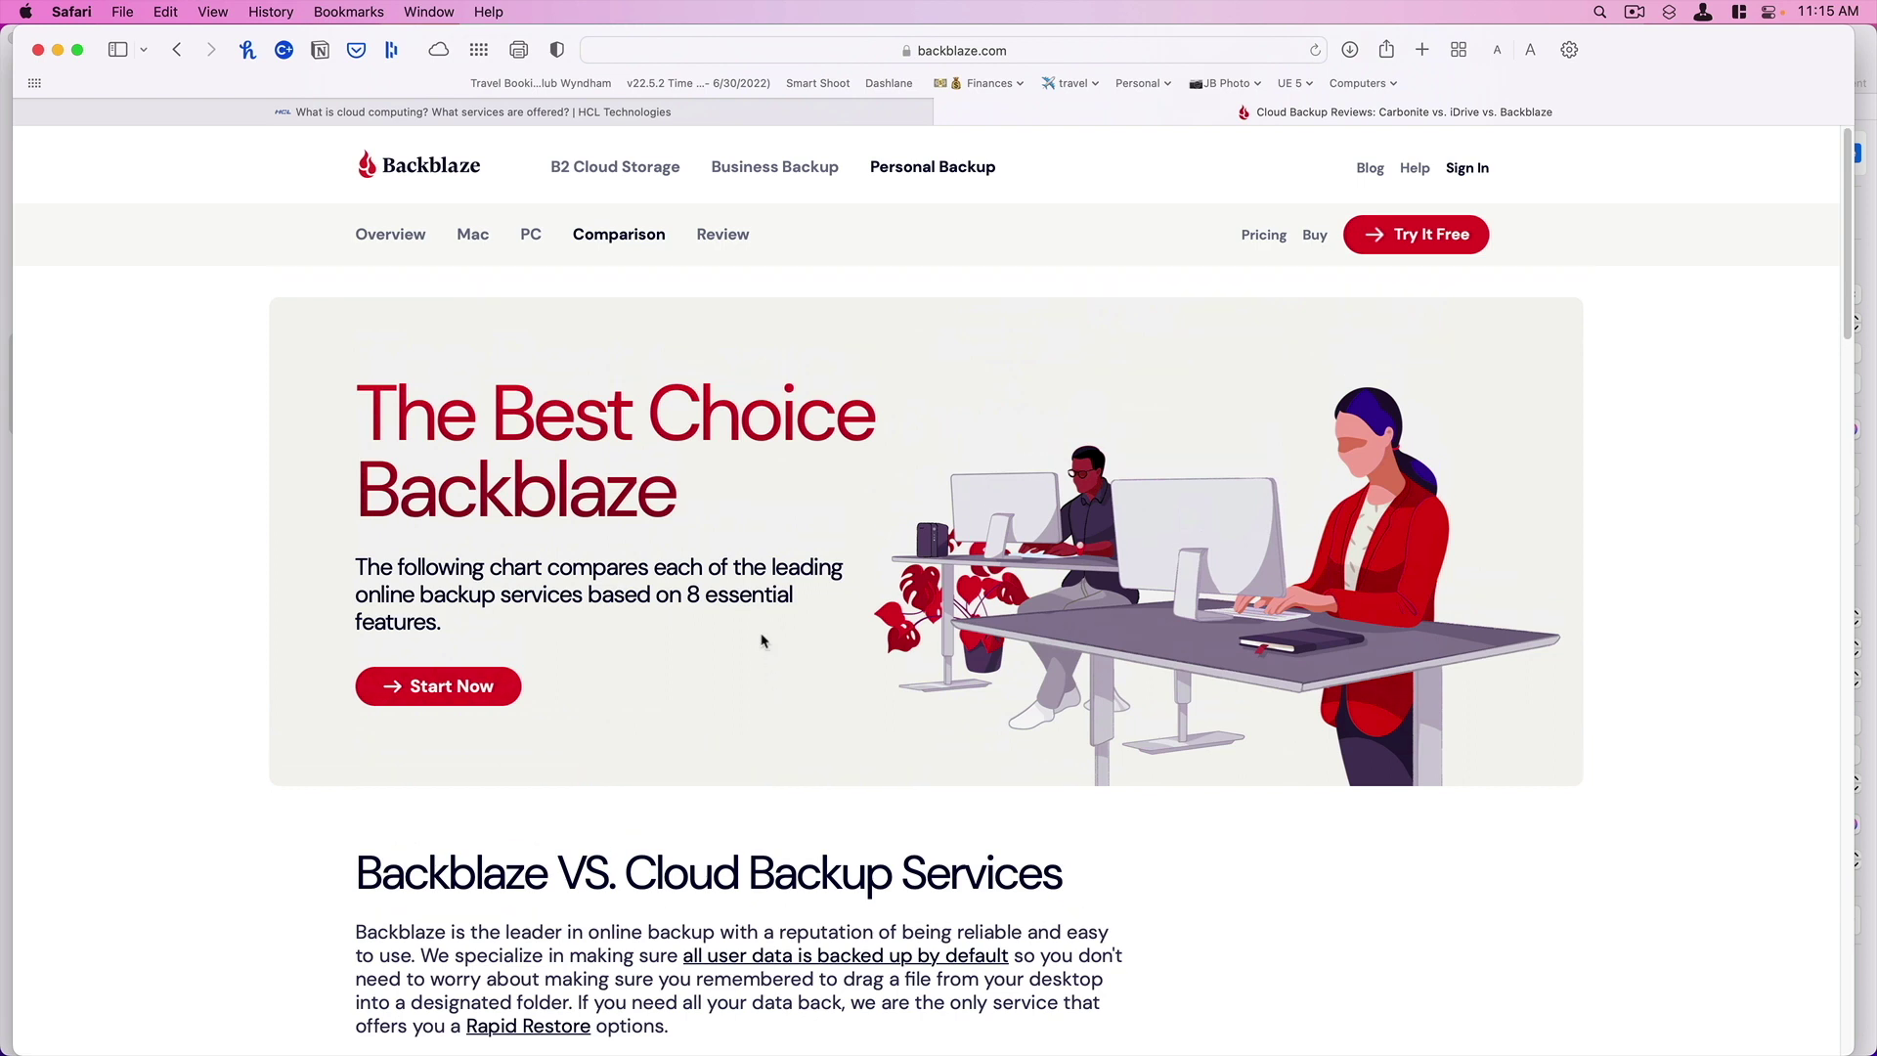
# Step: Sign in to the Backblaze account with the saved email and account password, and open View/Restore Files
pyautogui.click(1463, 170)
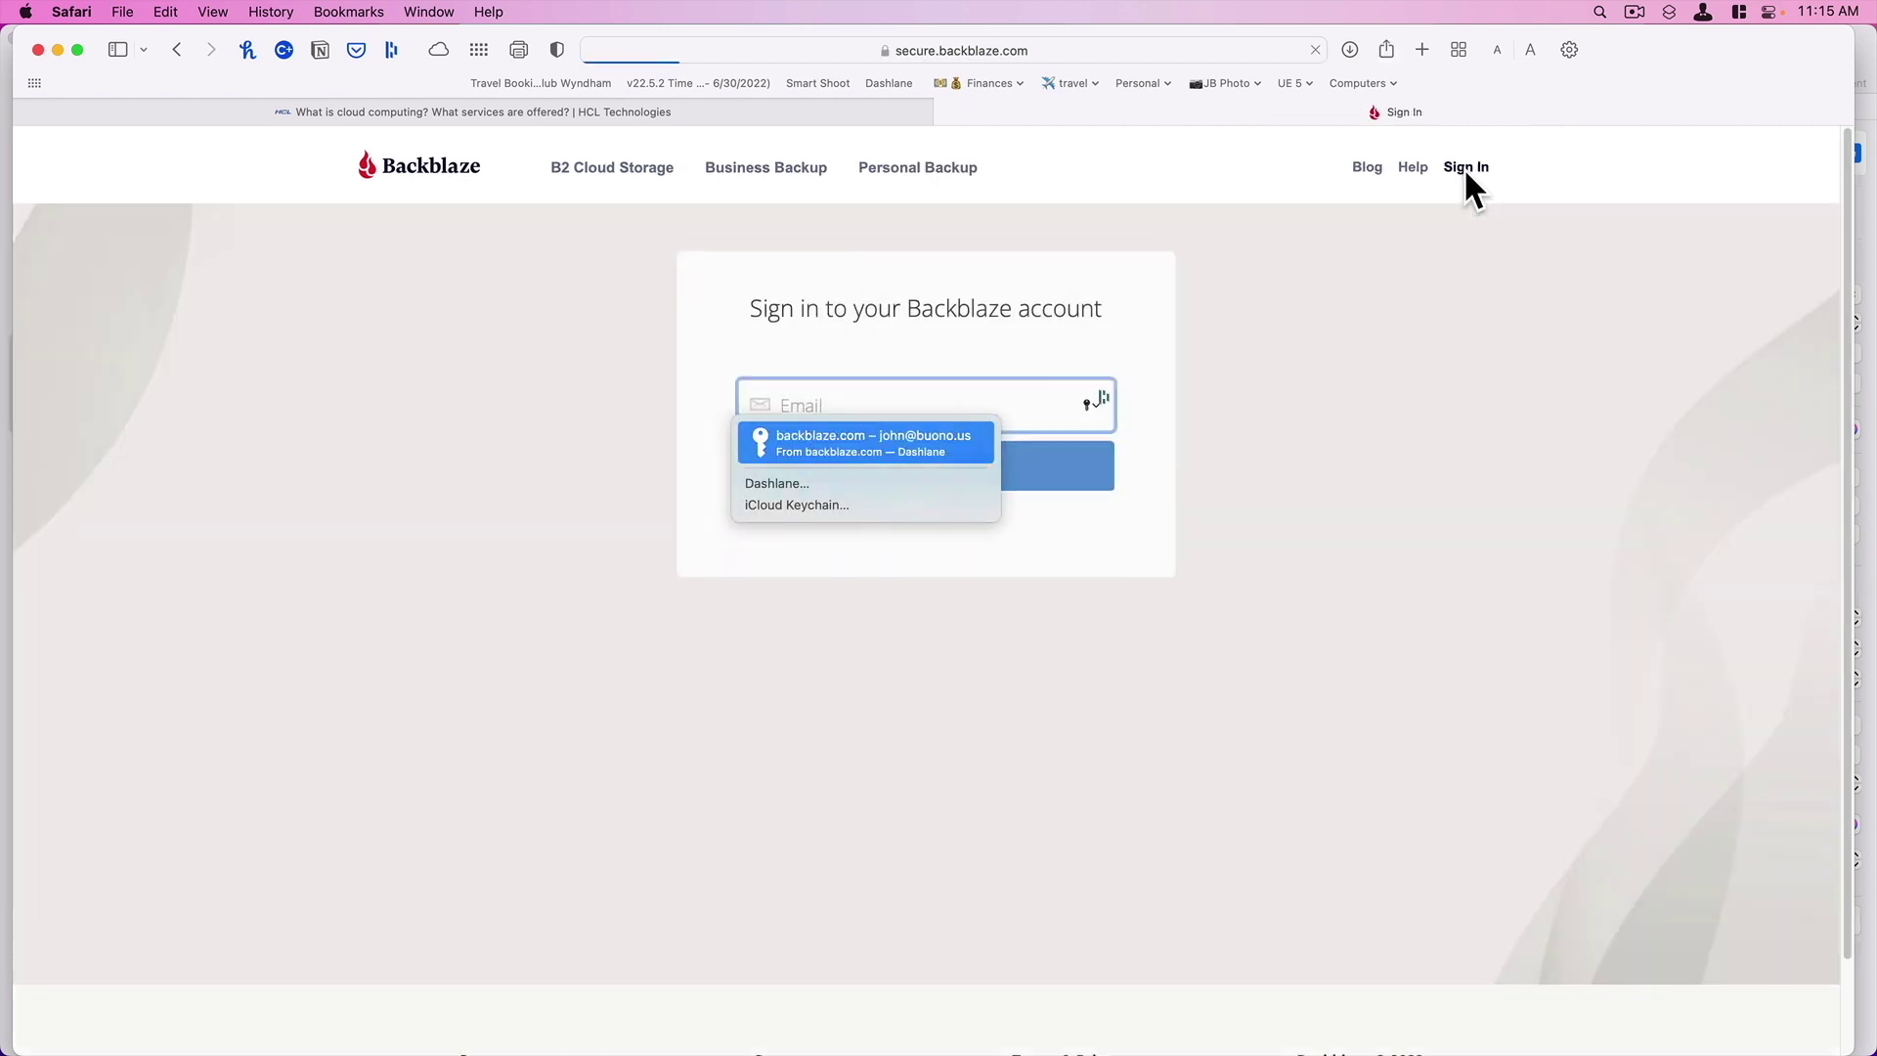
pyautogui.click(1080, 484)
pyautogui.click(989, 536)
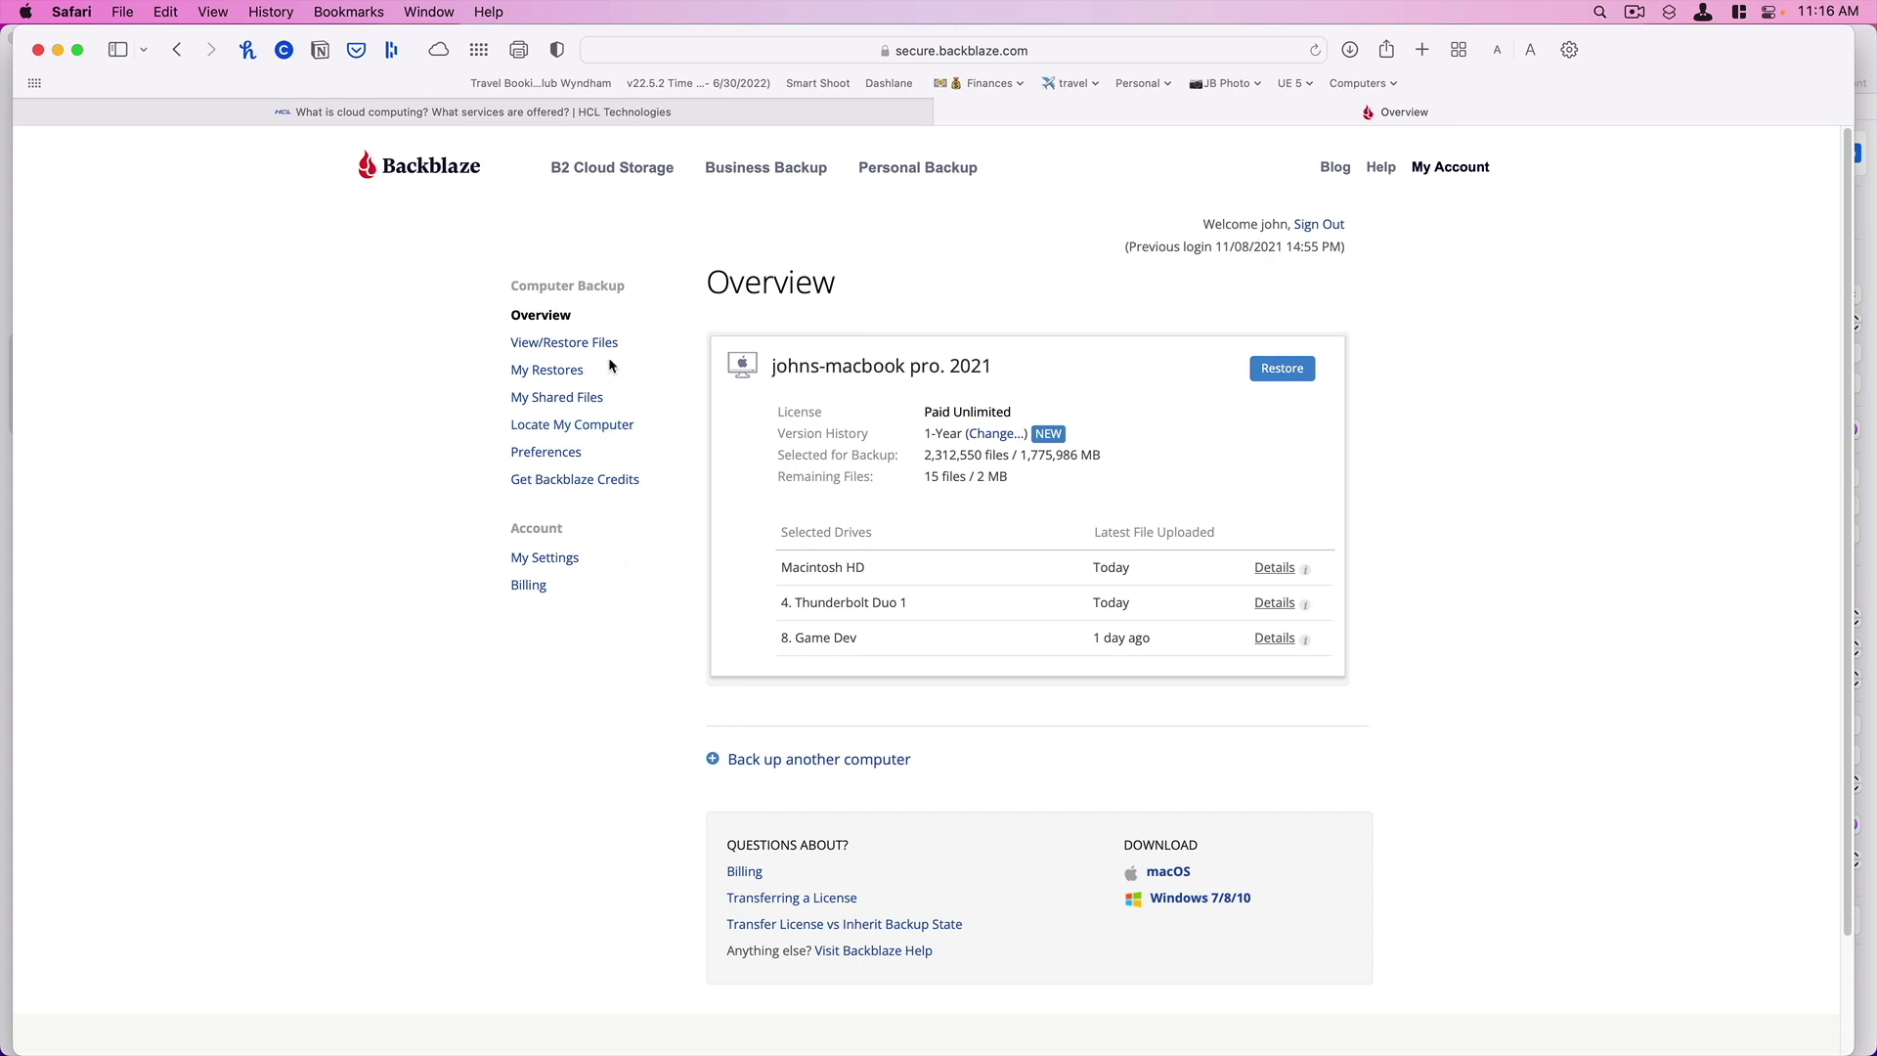
pyautogui.click(576, 344)
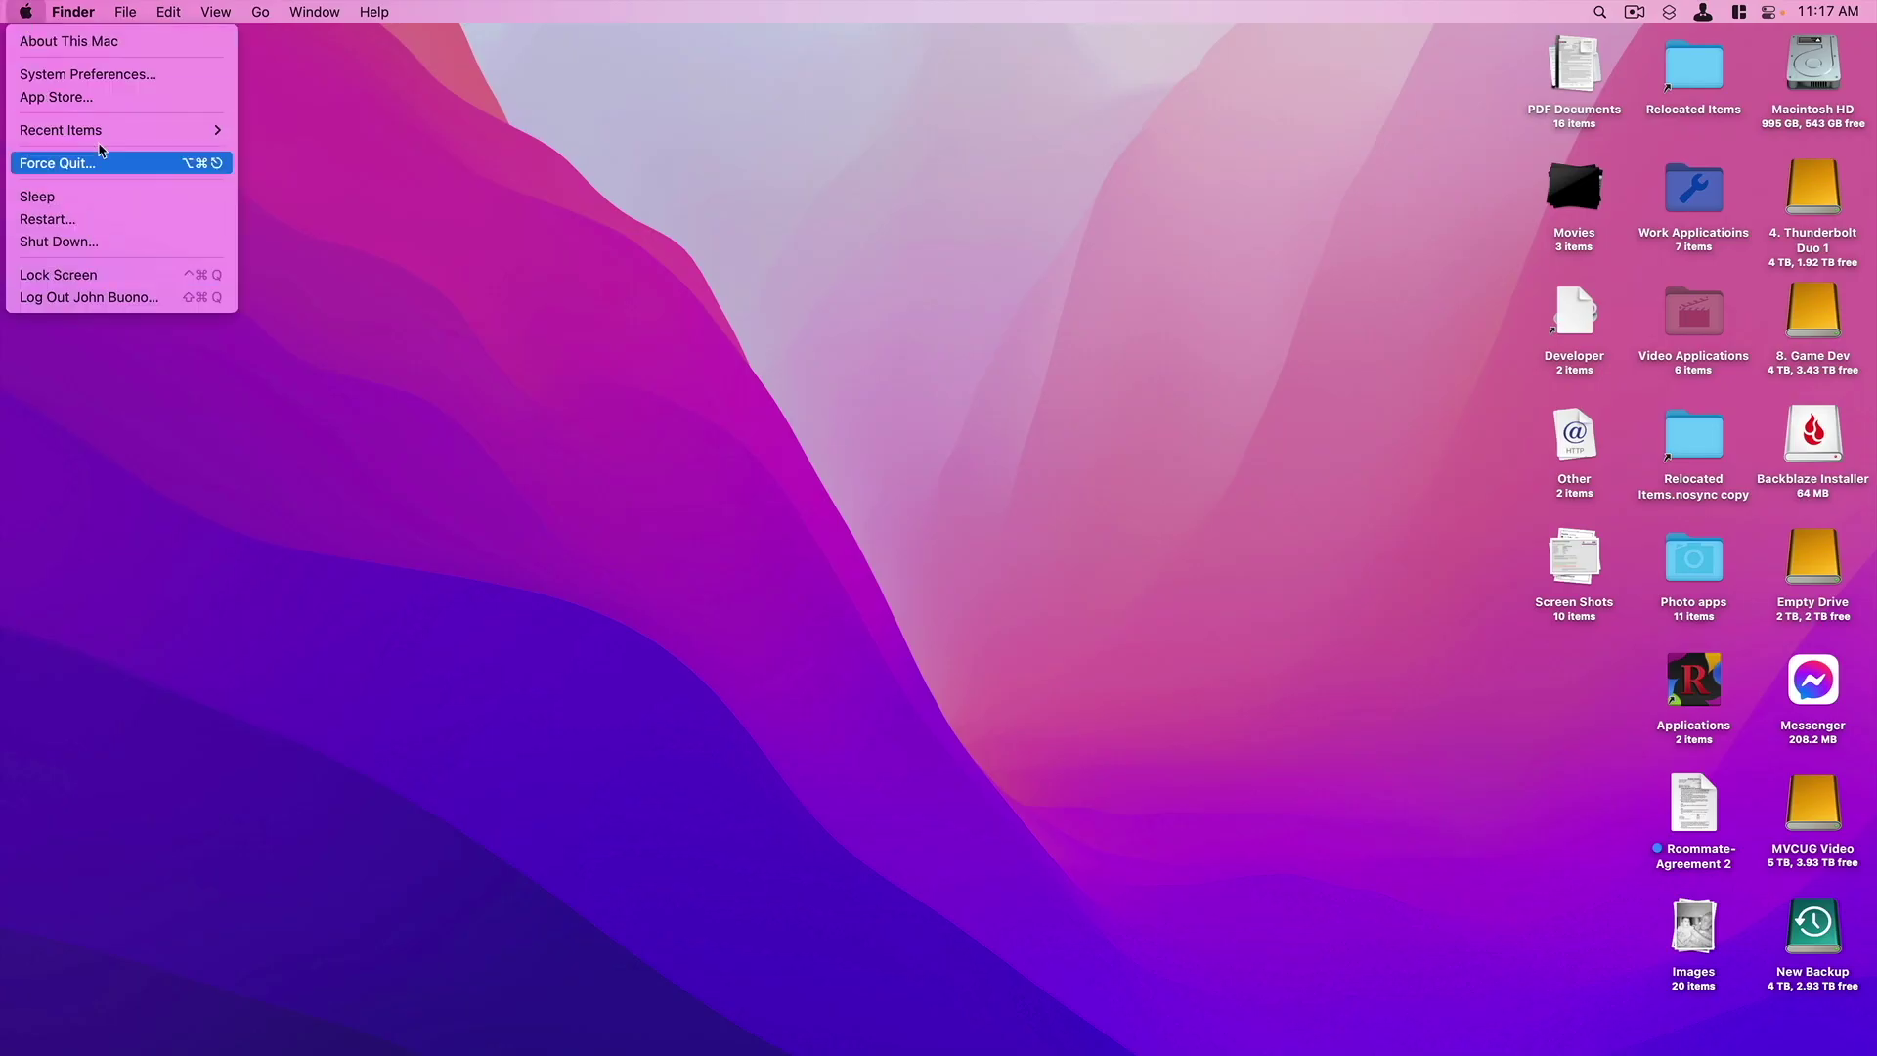
# Step: Open Backblaze Backup in System Preferences and move its window away from the middle of the desktop
pyautogui.click(88, 75)
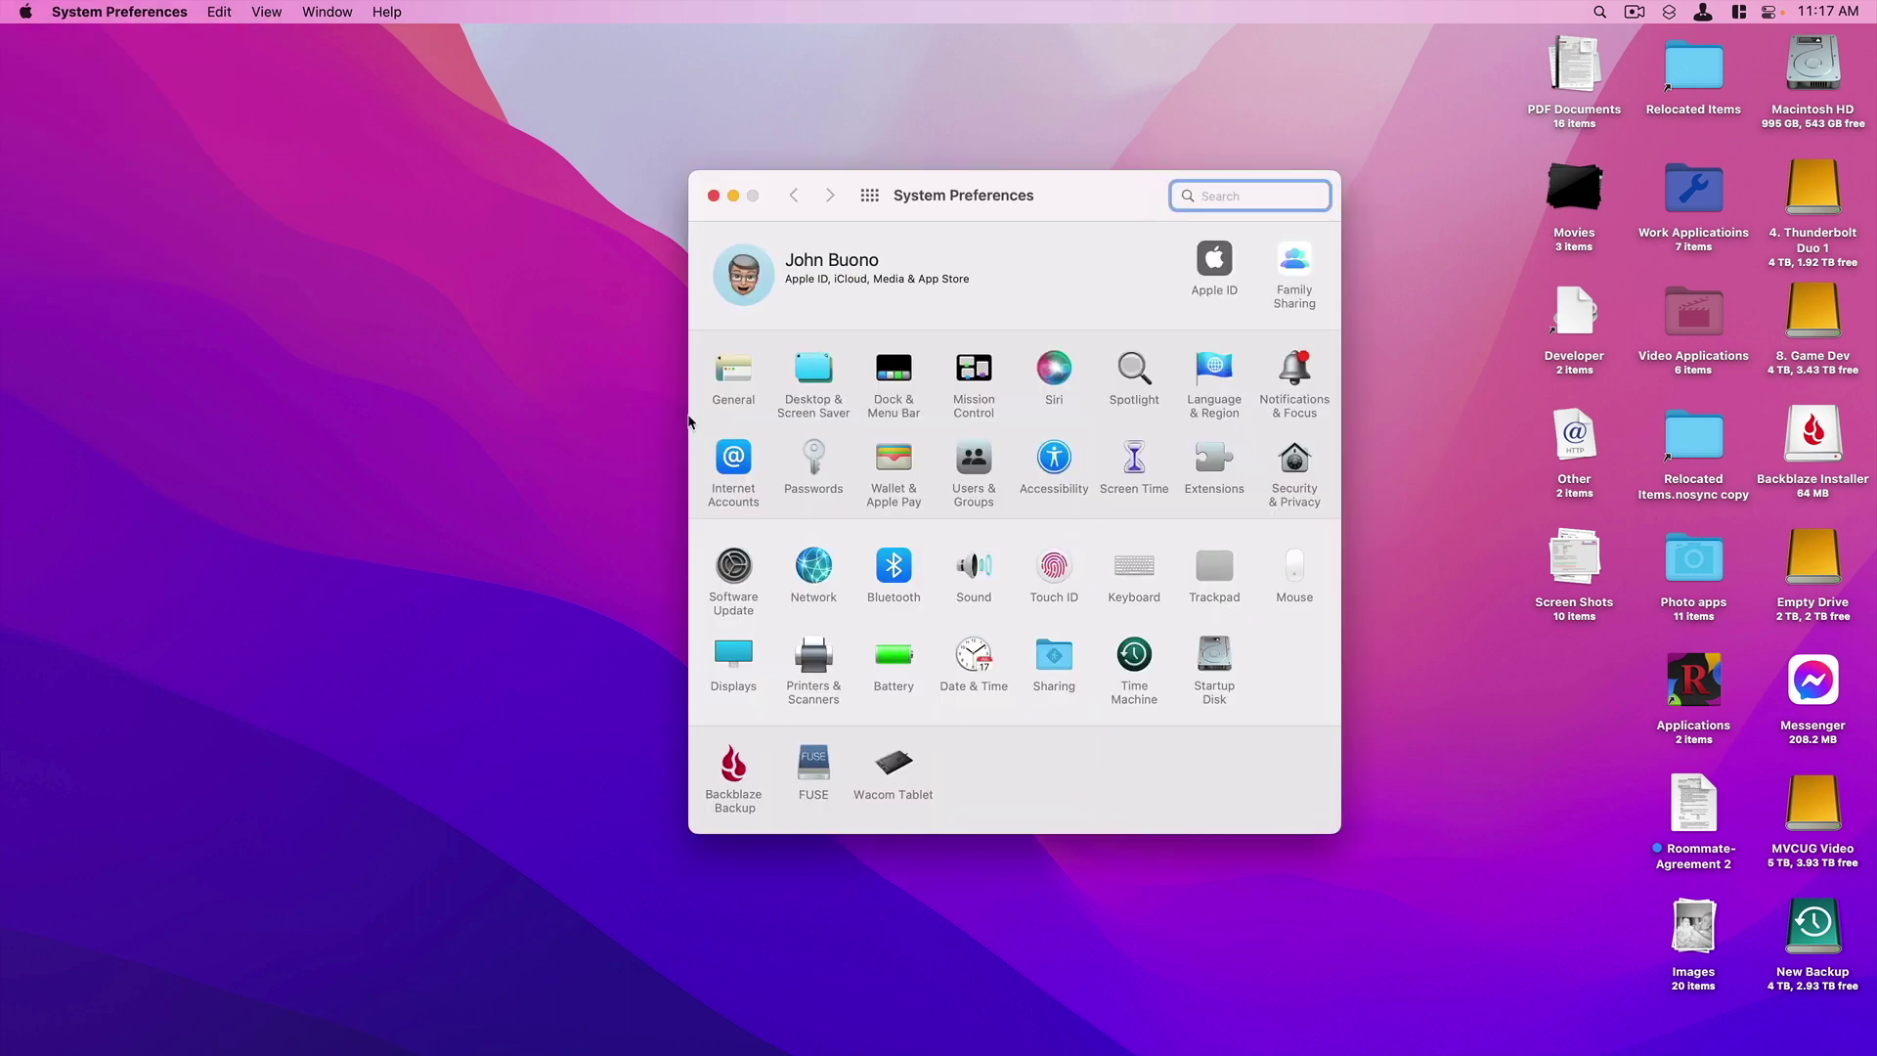
pyautogui.click(734, 777)
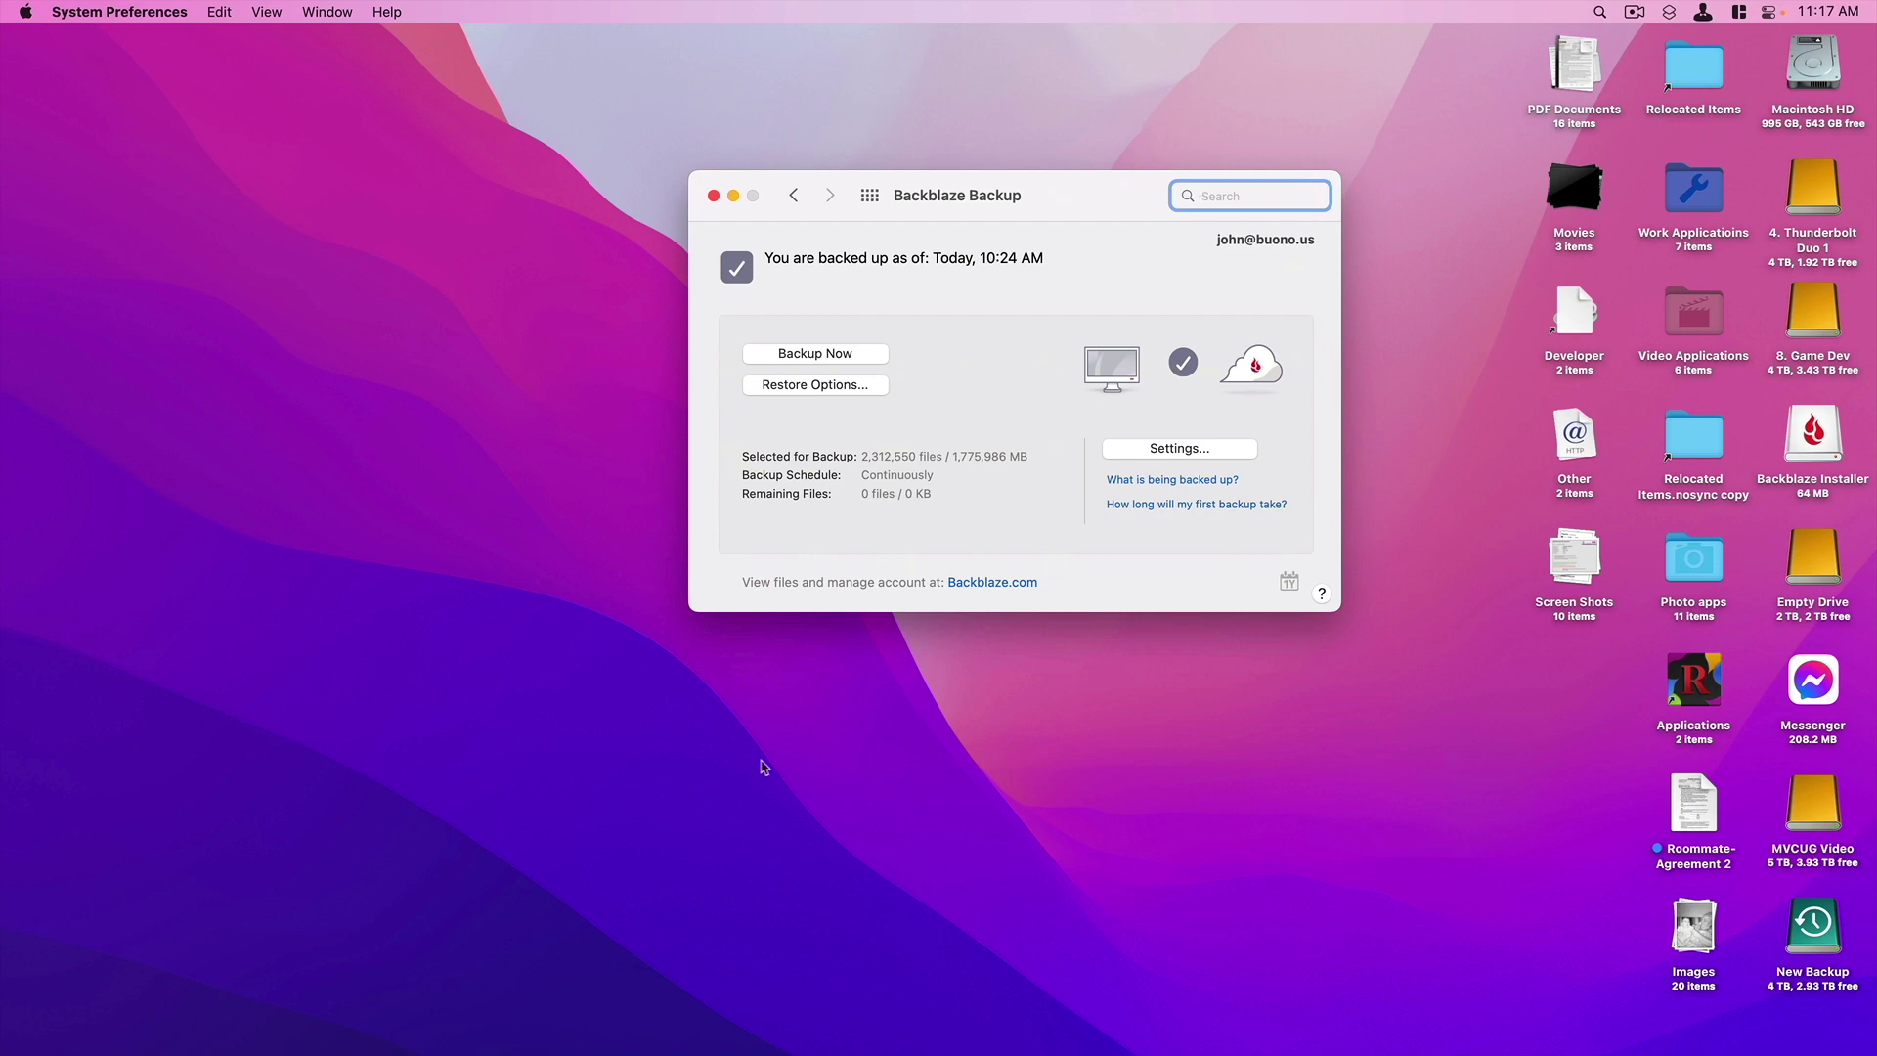
pyautogui.moveTo(1066, 192); pyautogui.dragTo(893, 178)
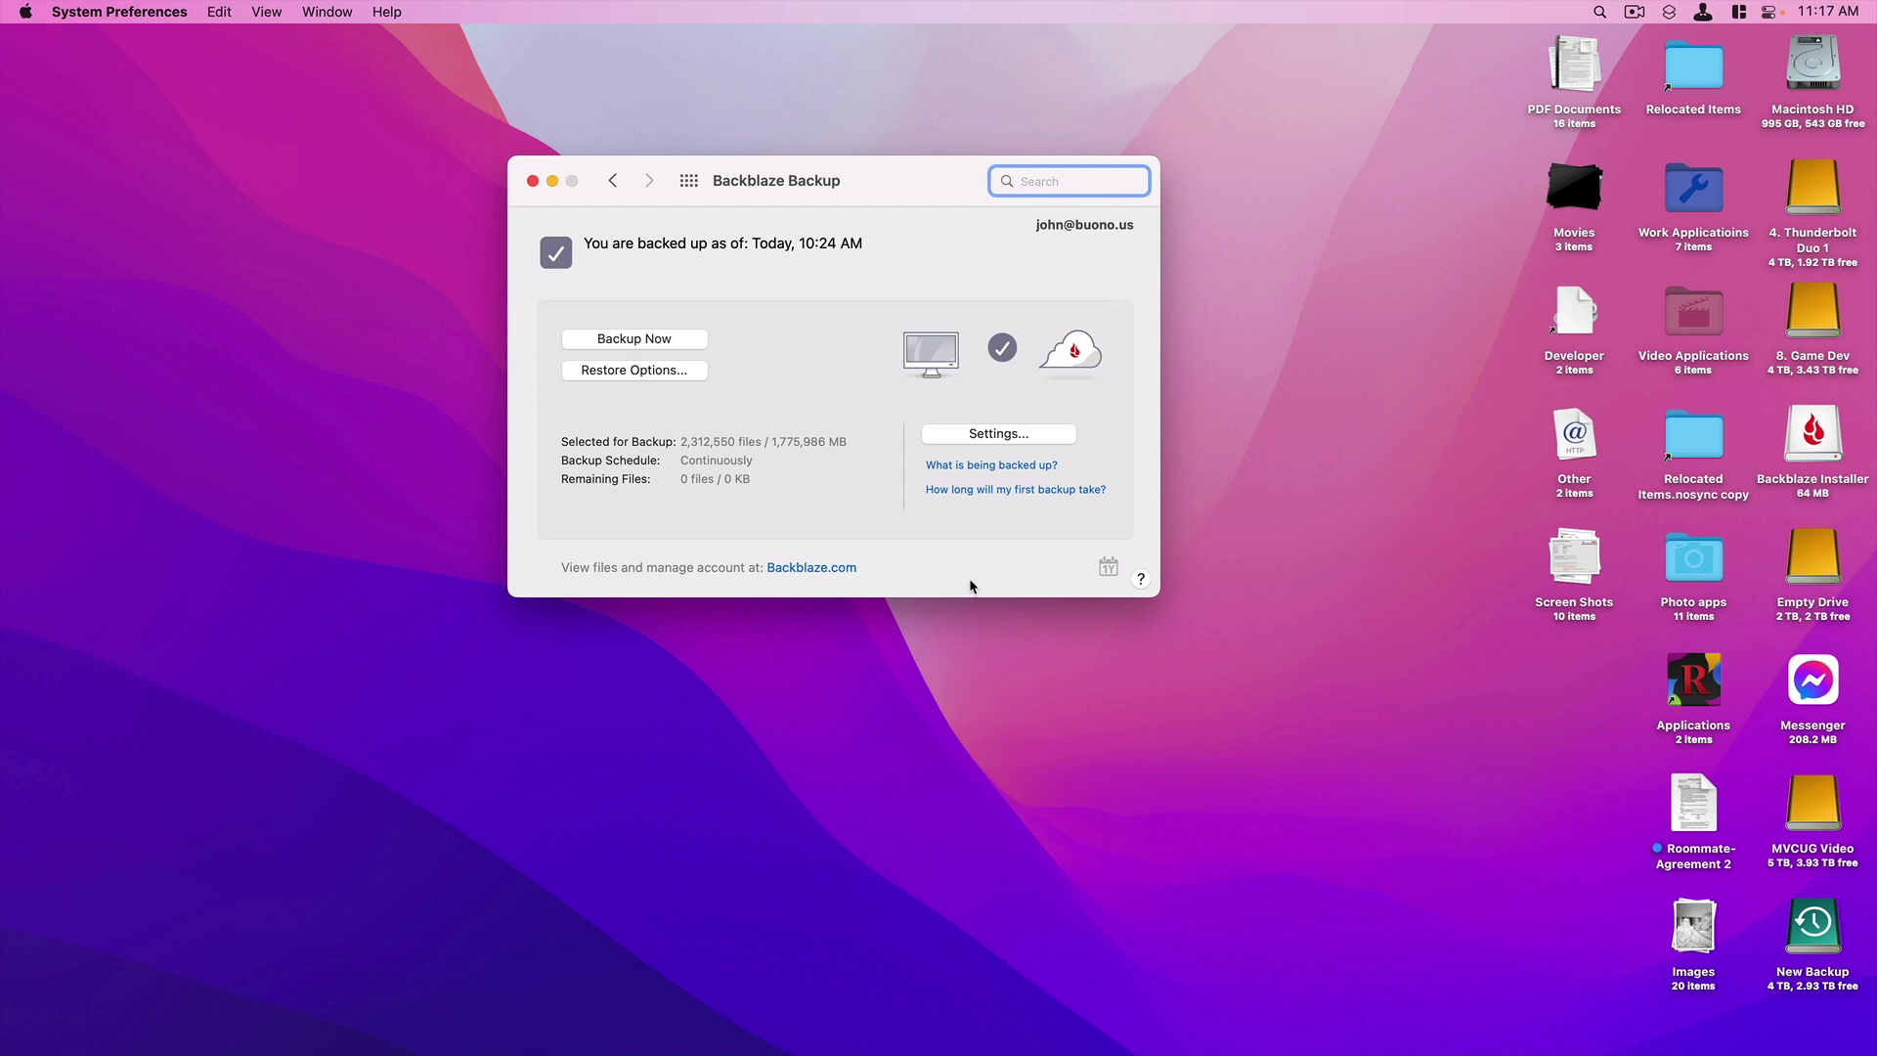
# Step: Open the Backblaze Backup settings and review the general, Performance, Schedule and Exclusions options
pyautogui.click(1002, 438)
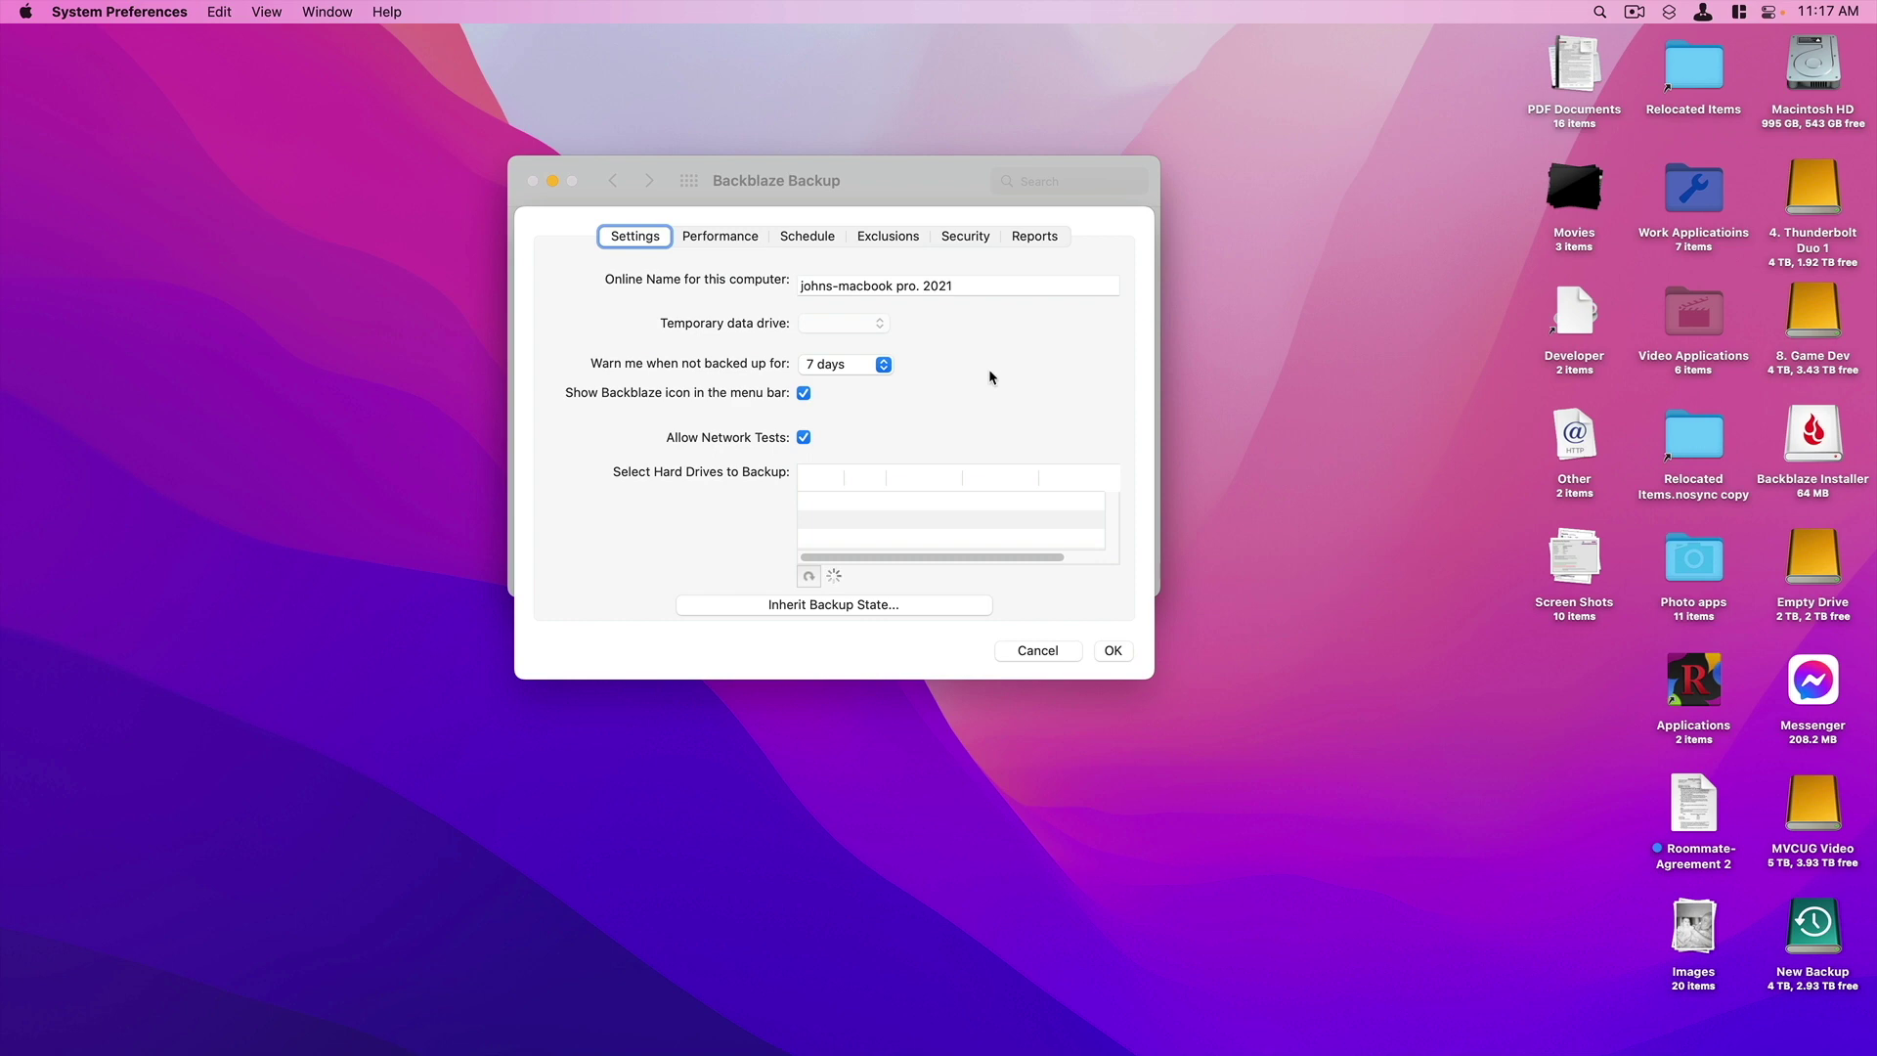
pyautogui.click(710, 238)
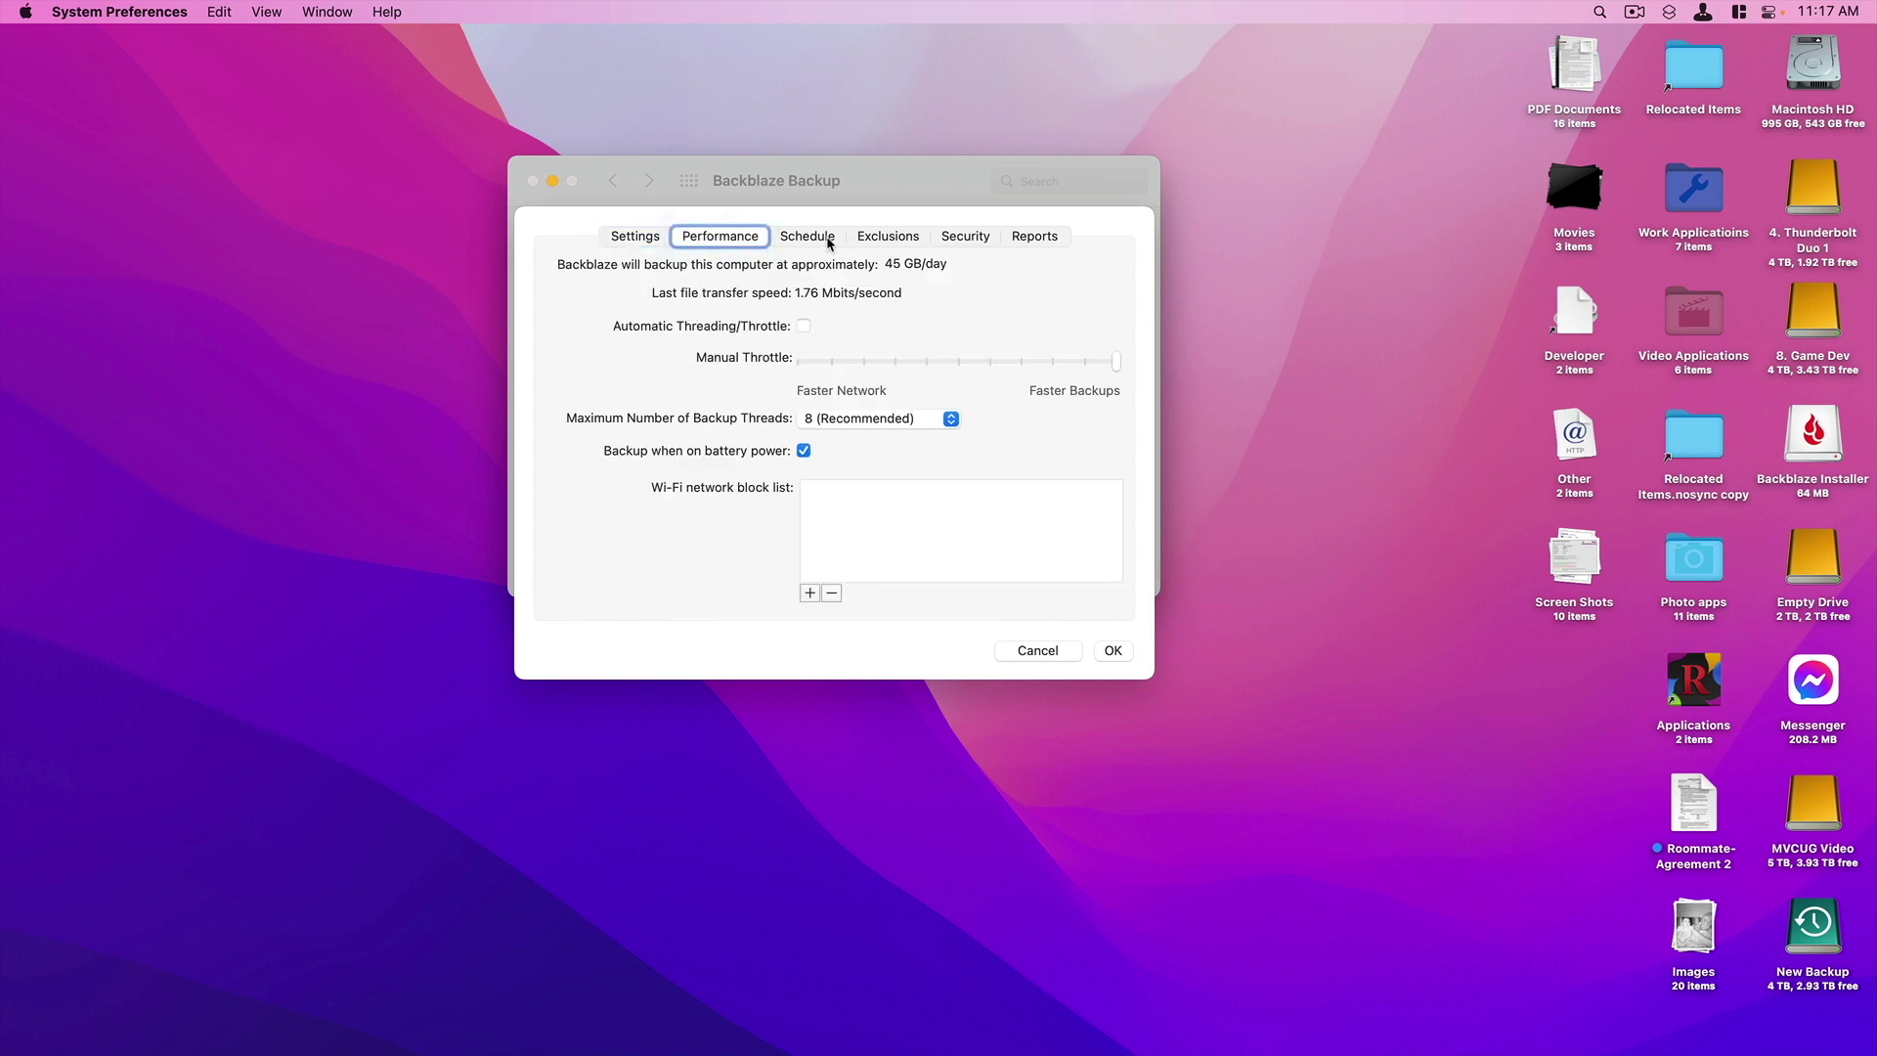
pyautogui.click(829, 243)
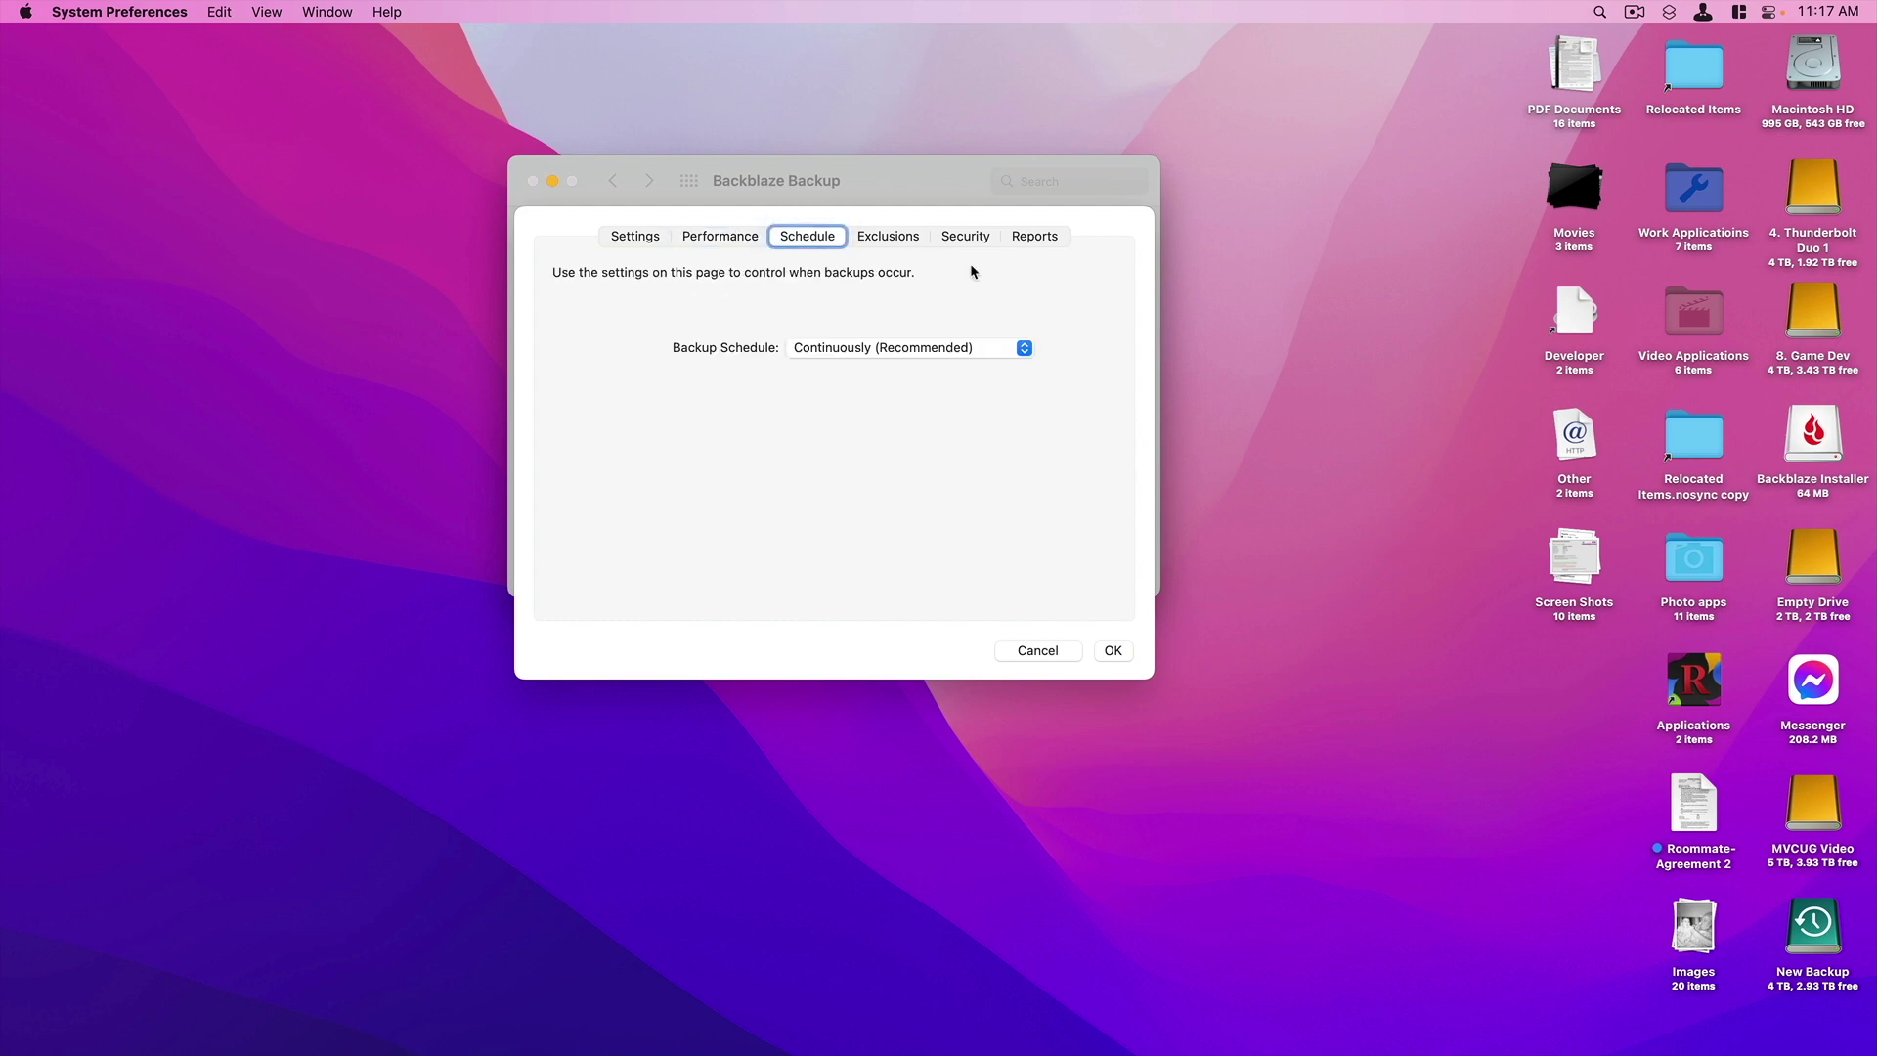
pyautogui.click(889, 242)
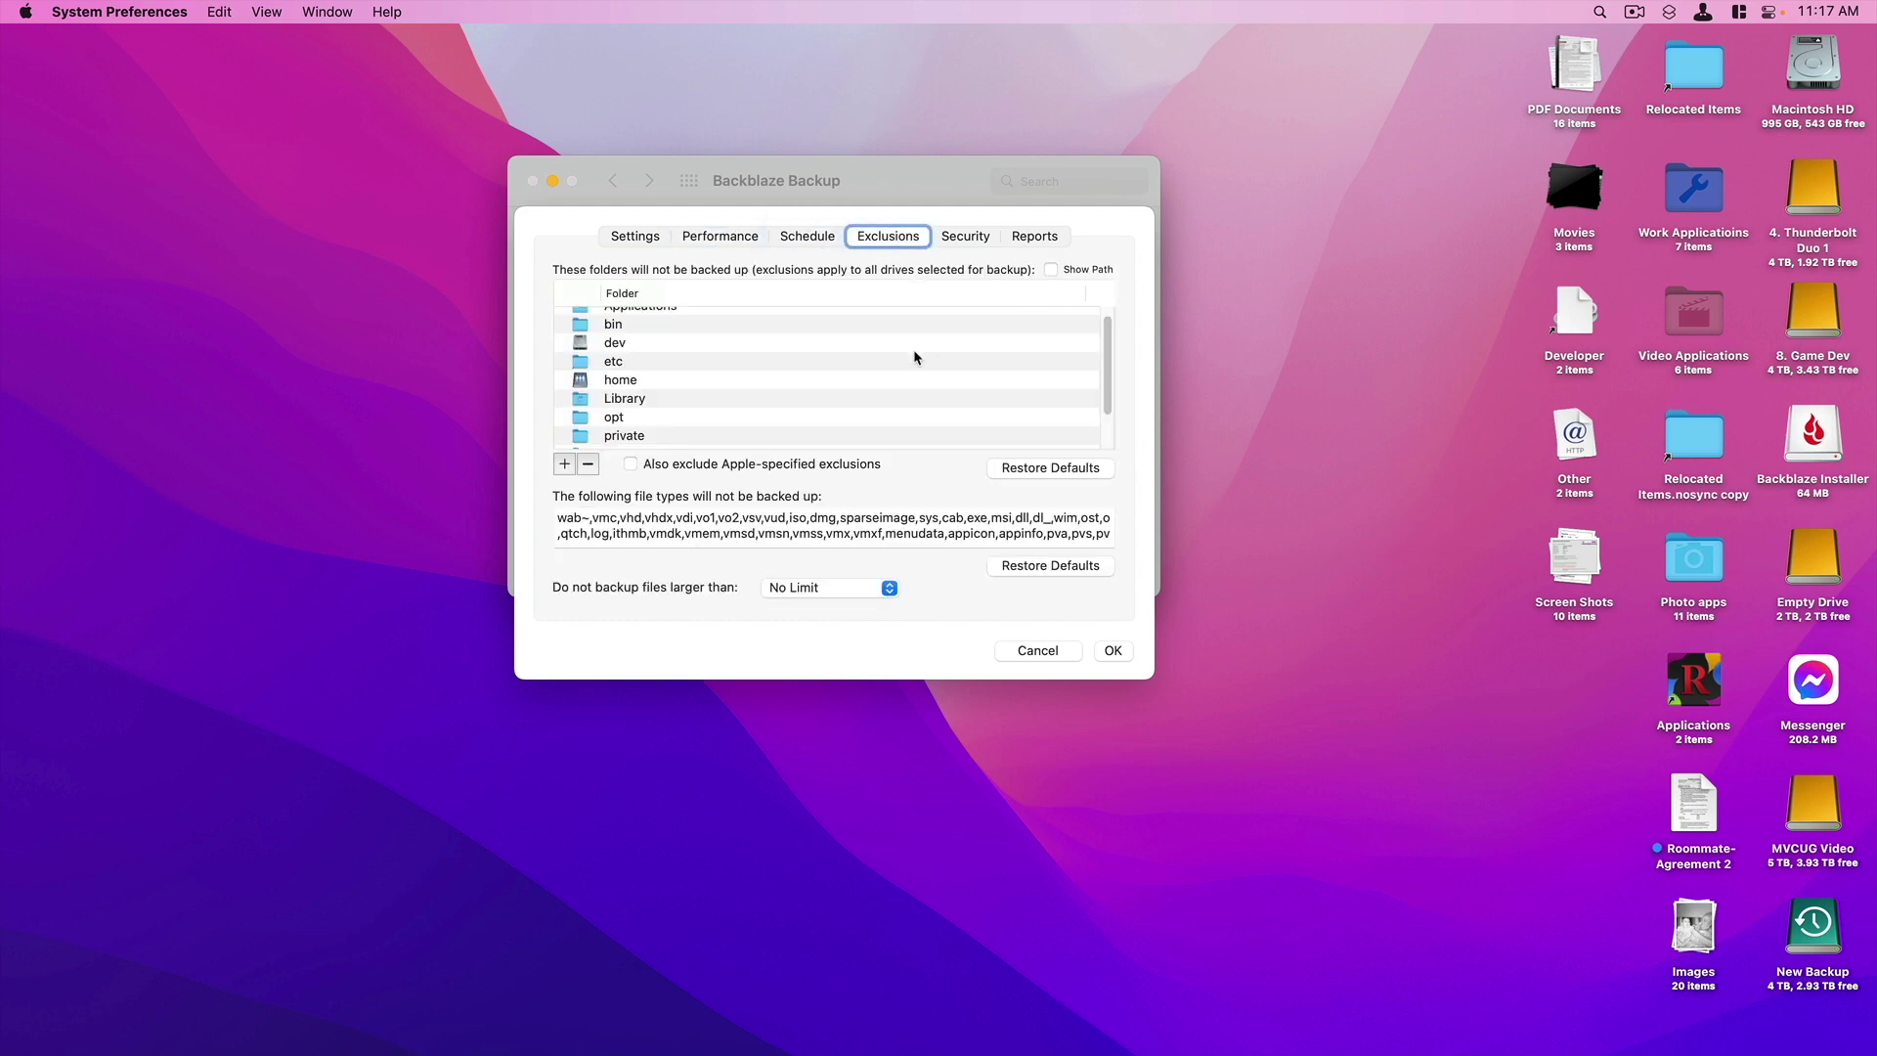
# Step: Review the private encryption key information and the backup size report by file type in the Backblaze settings
pyautogui.click(971, 238)
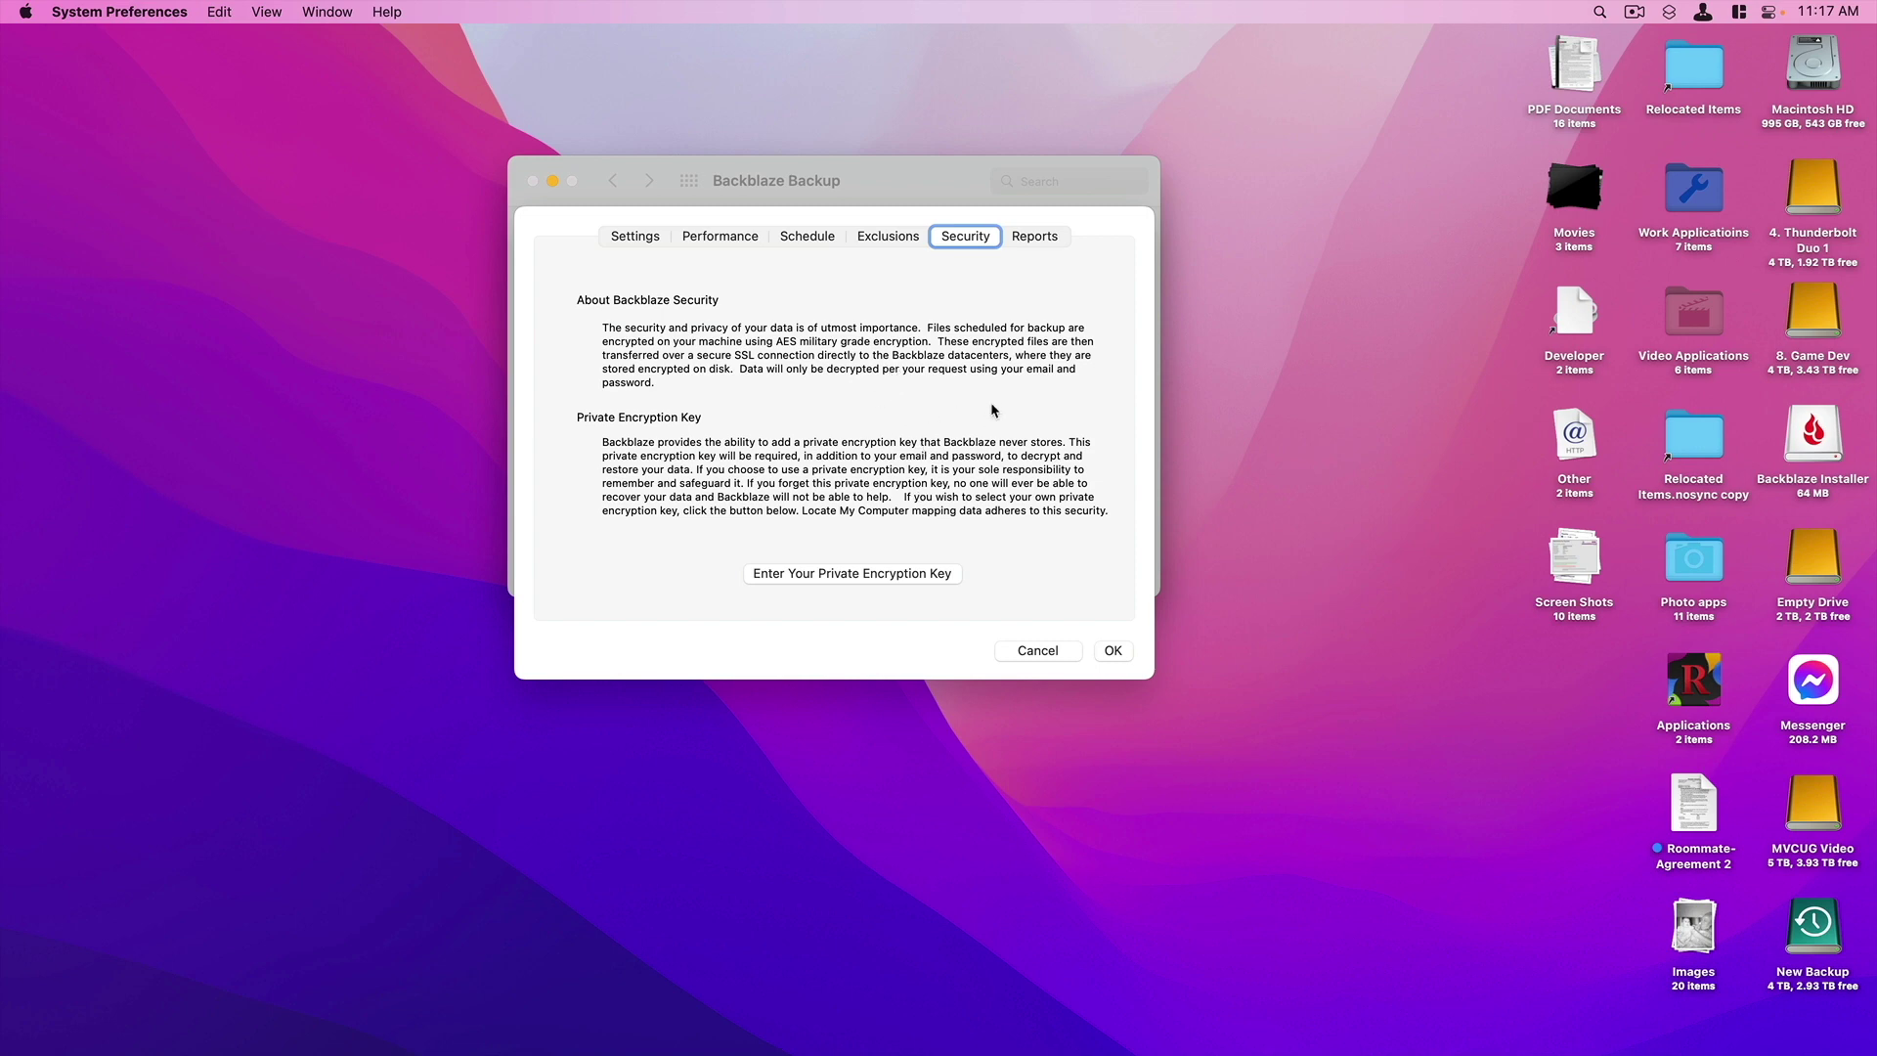
pyautogui.click(1028, 245)
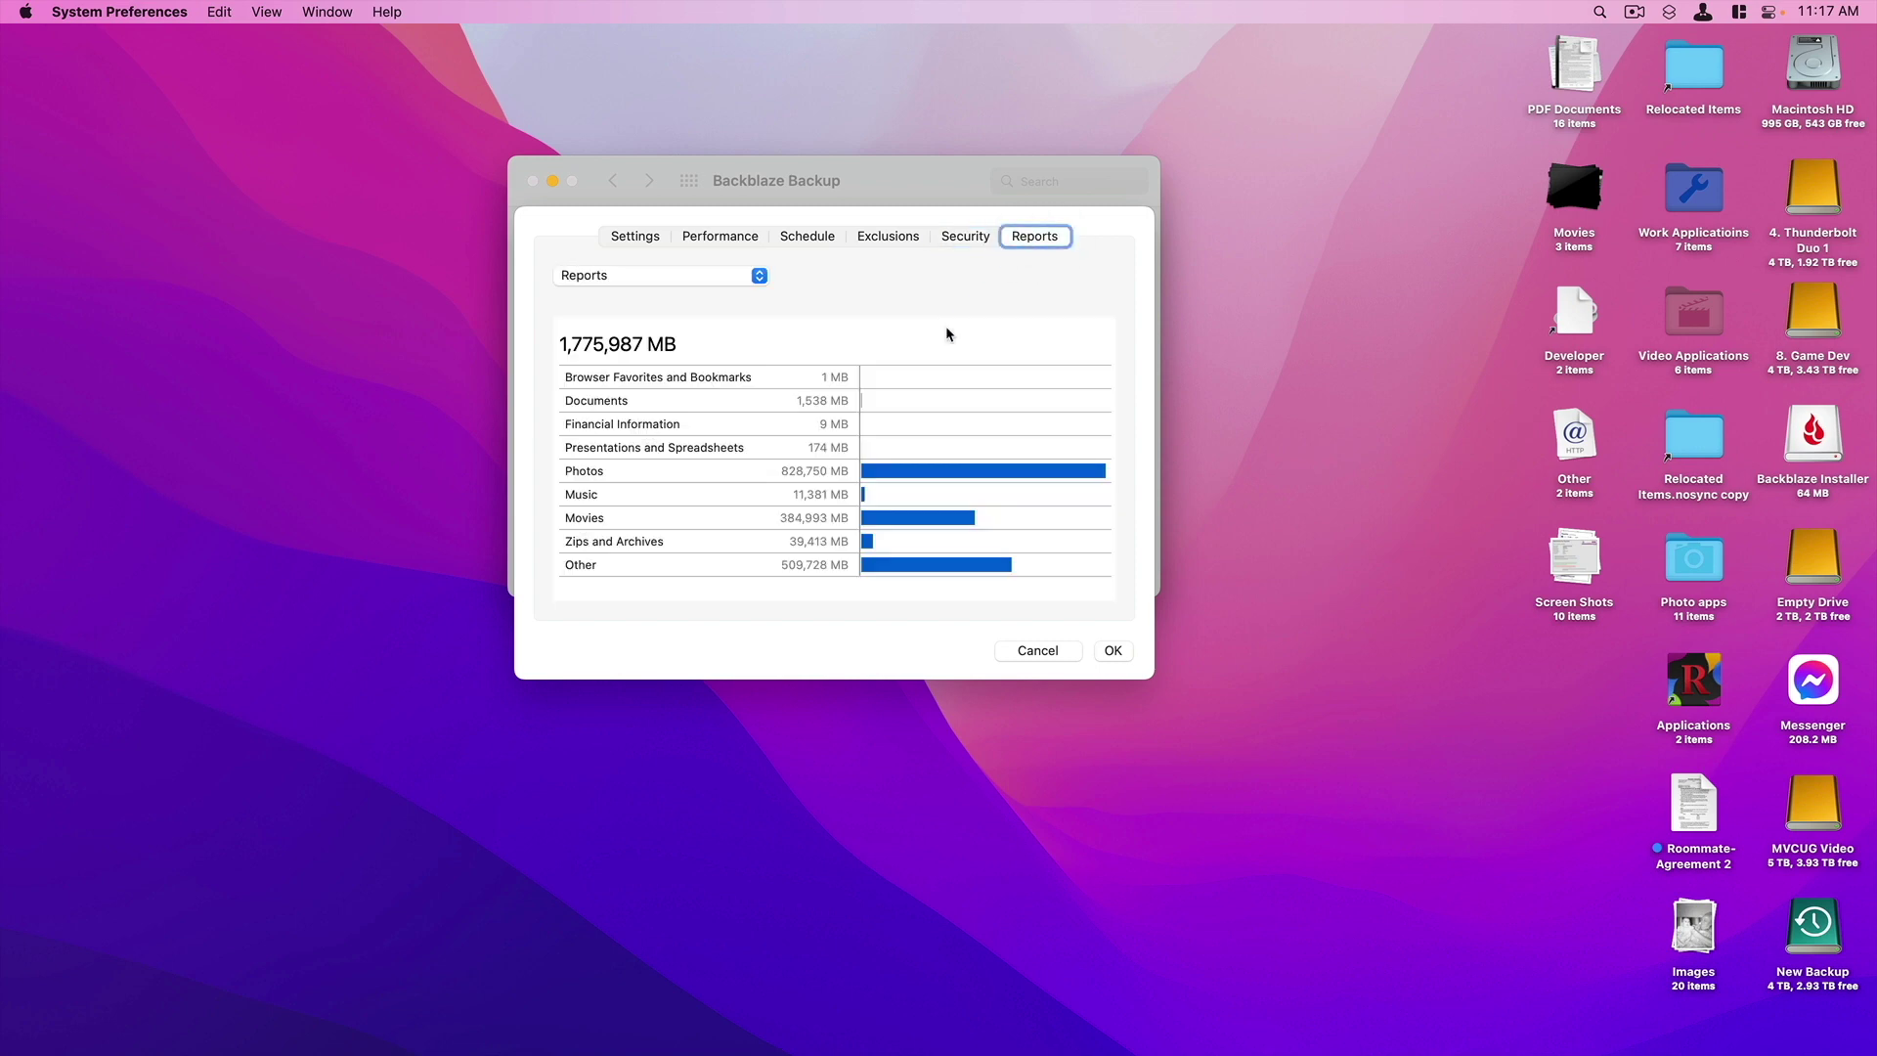
# Step: Return to the general Backblaze settings, examine every entry in the list of hard drives selected for backup, and close the settings
pyautogui.click(650, 239)
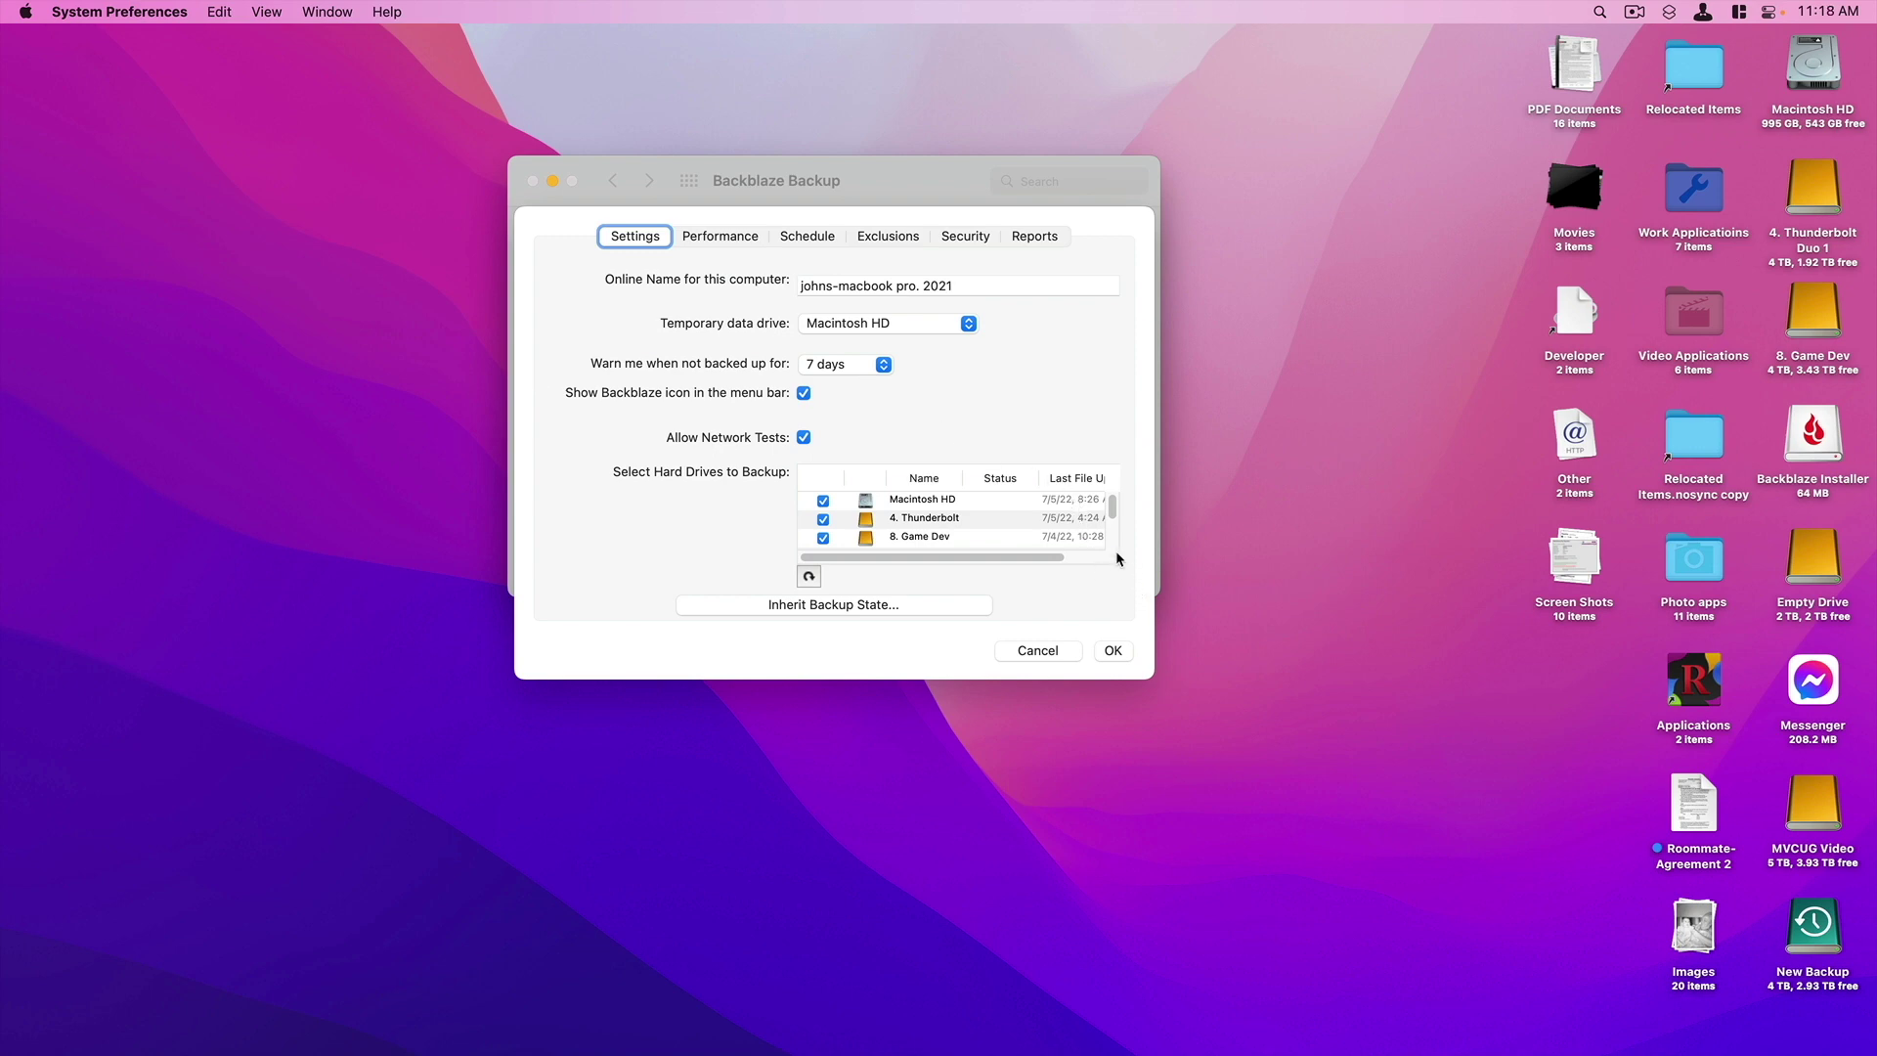
pyautogui.scroll(-2, 958, 518)
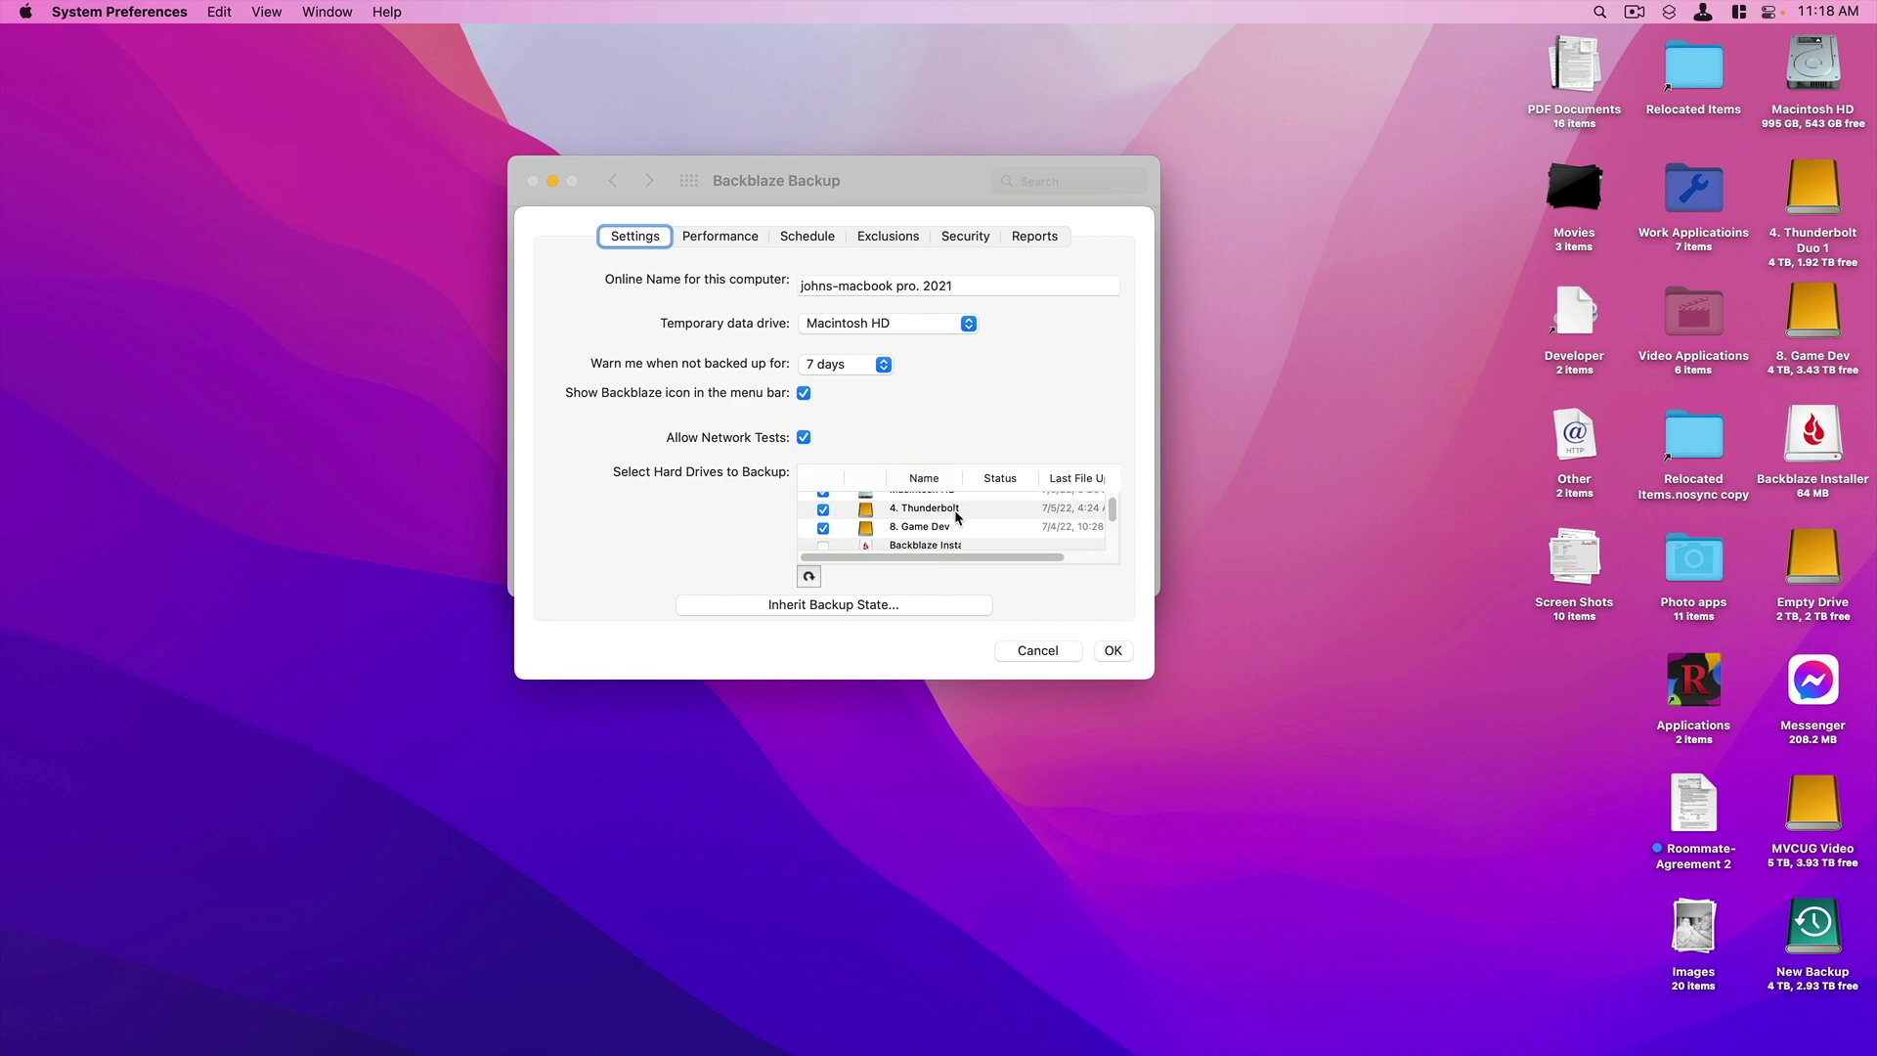
pyautogui.scroll(-2, 958, 518)
pyautogui.scroll(-4, 956, 516)
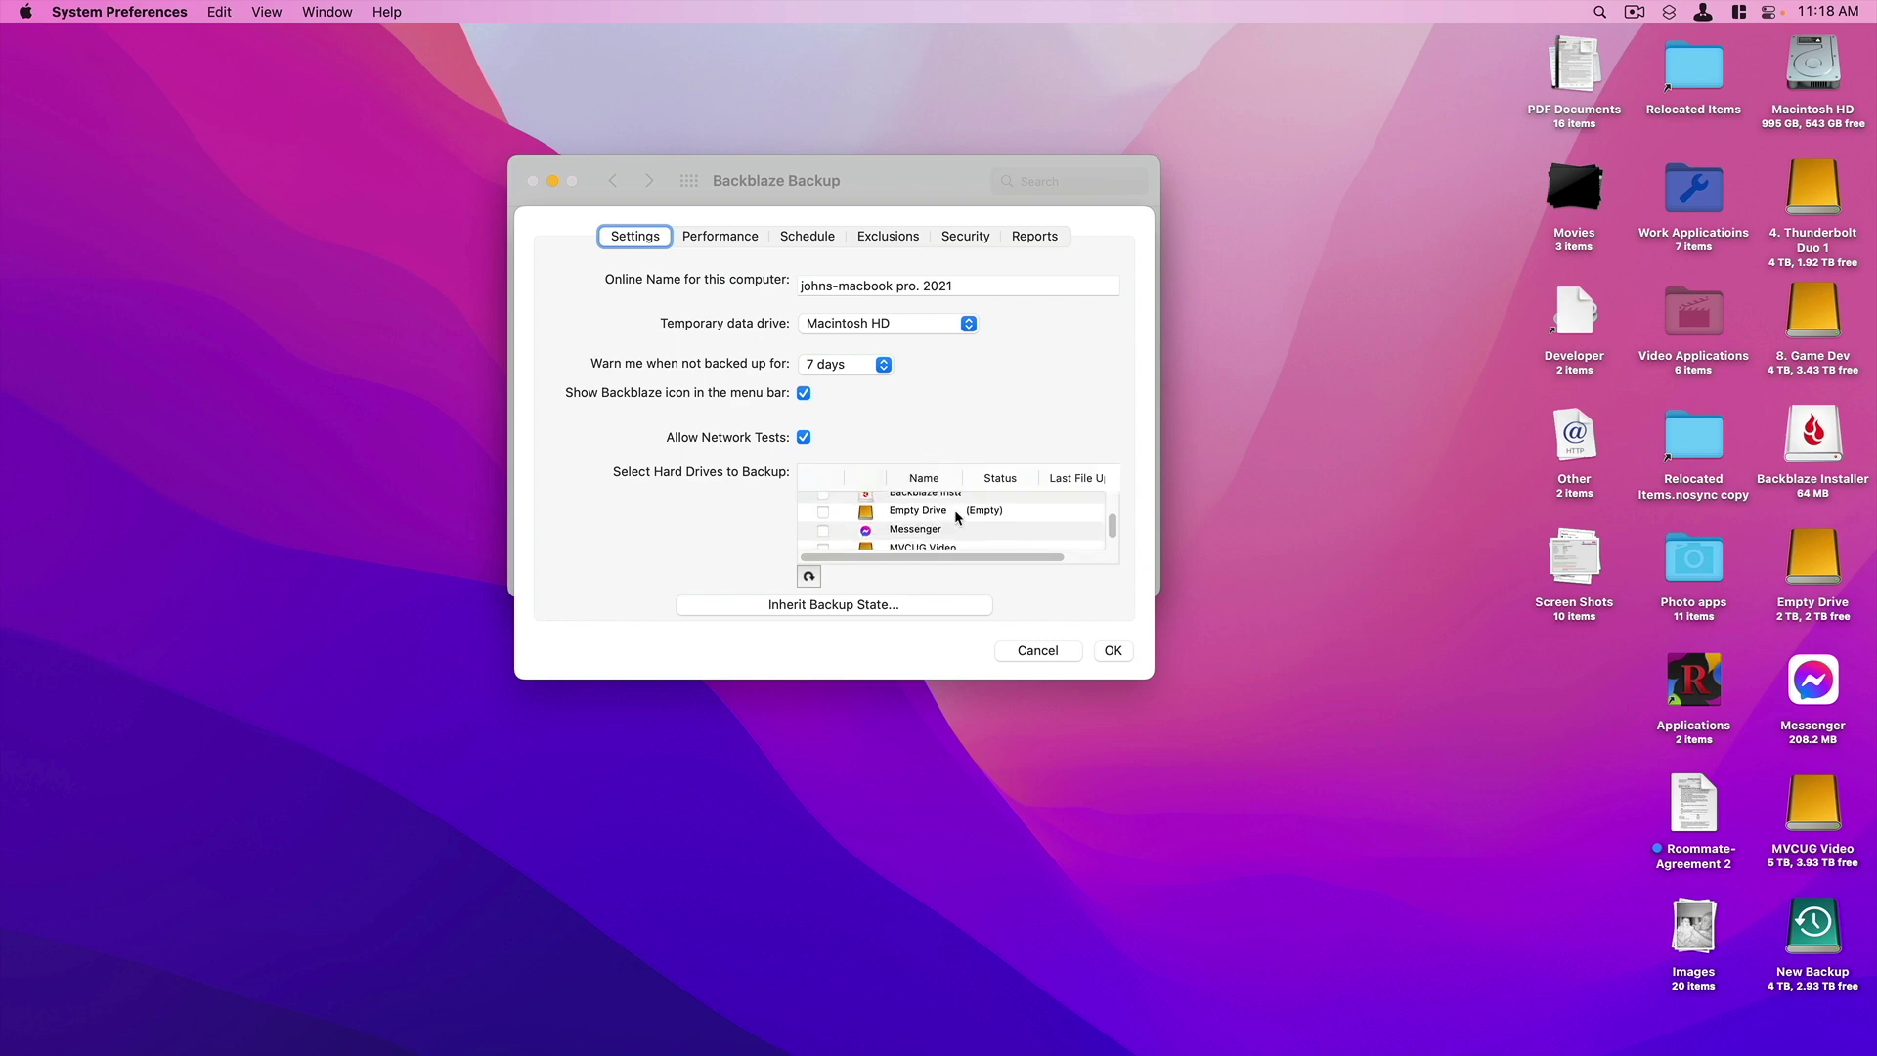
pyautogui.scroll(8, 956, 518)
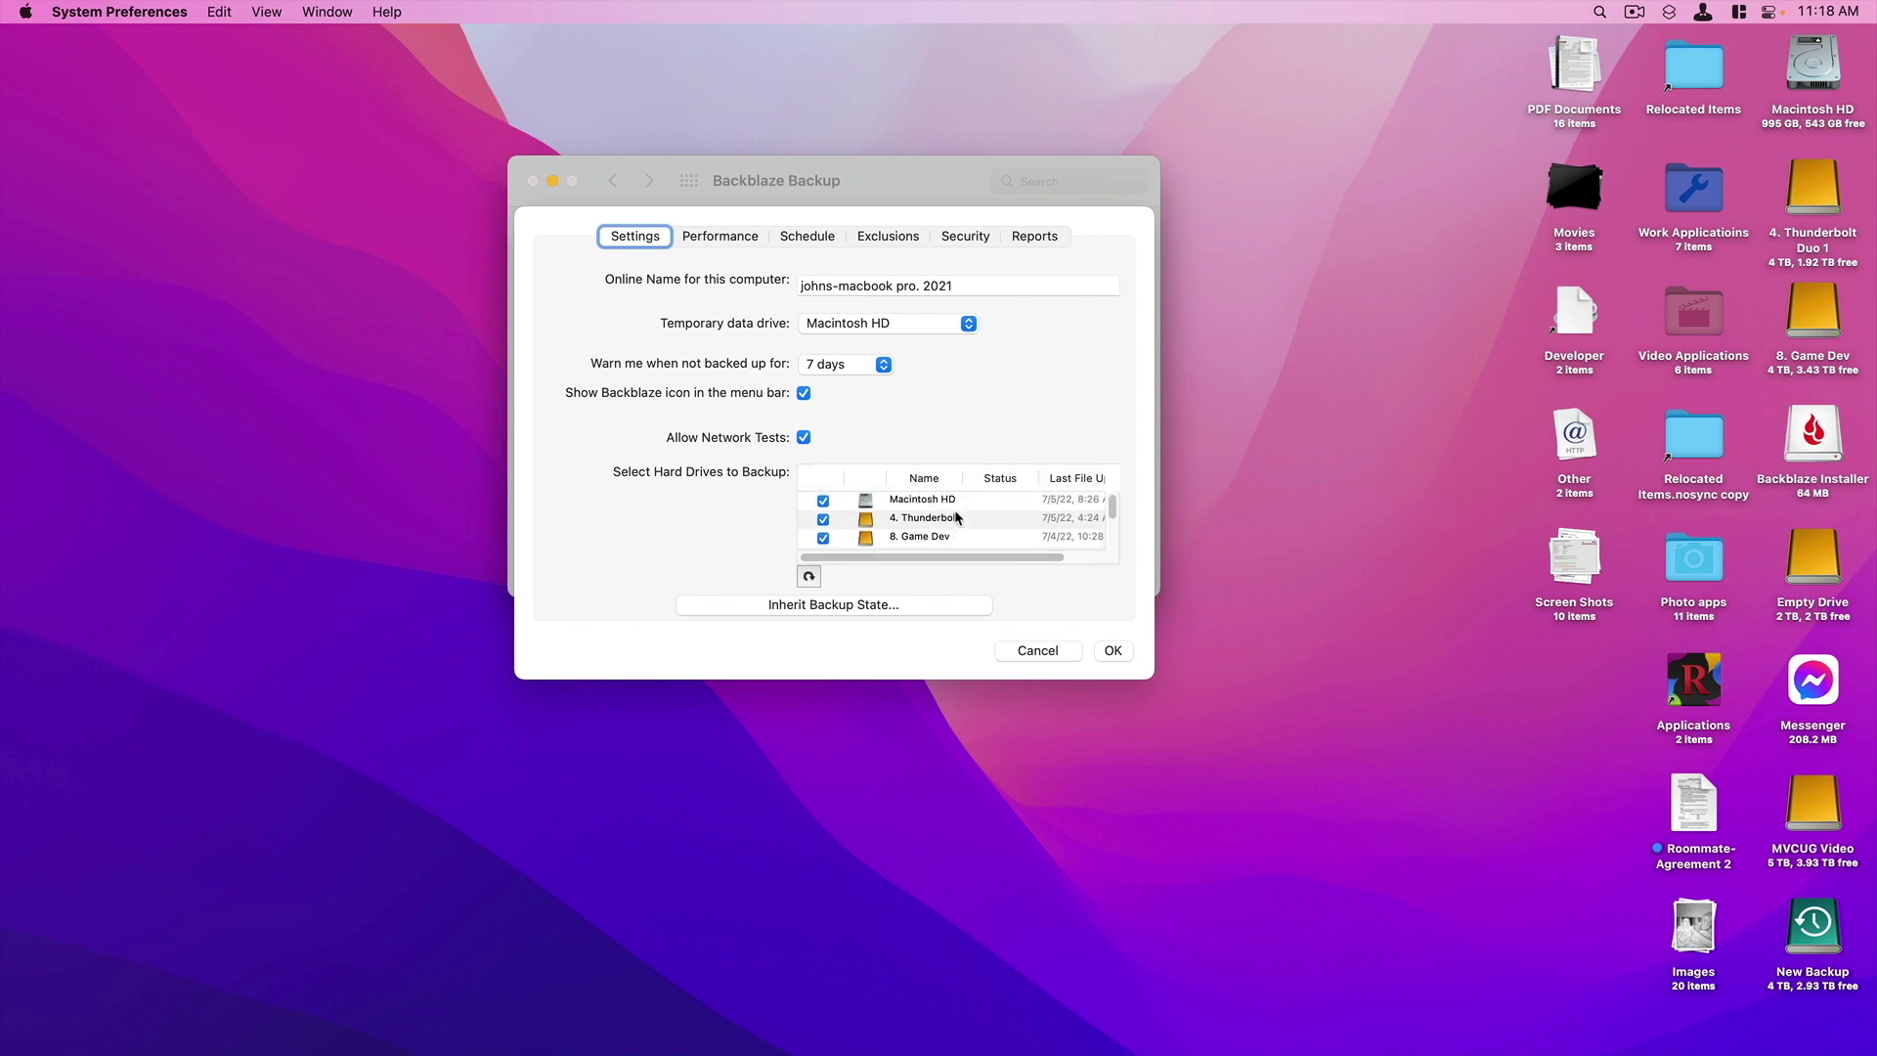
pyautogui.scroll(-8, 957, 518)
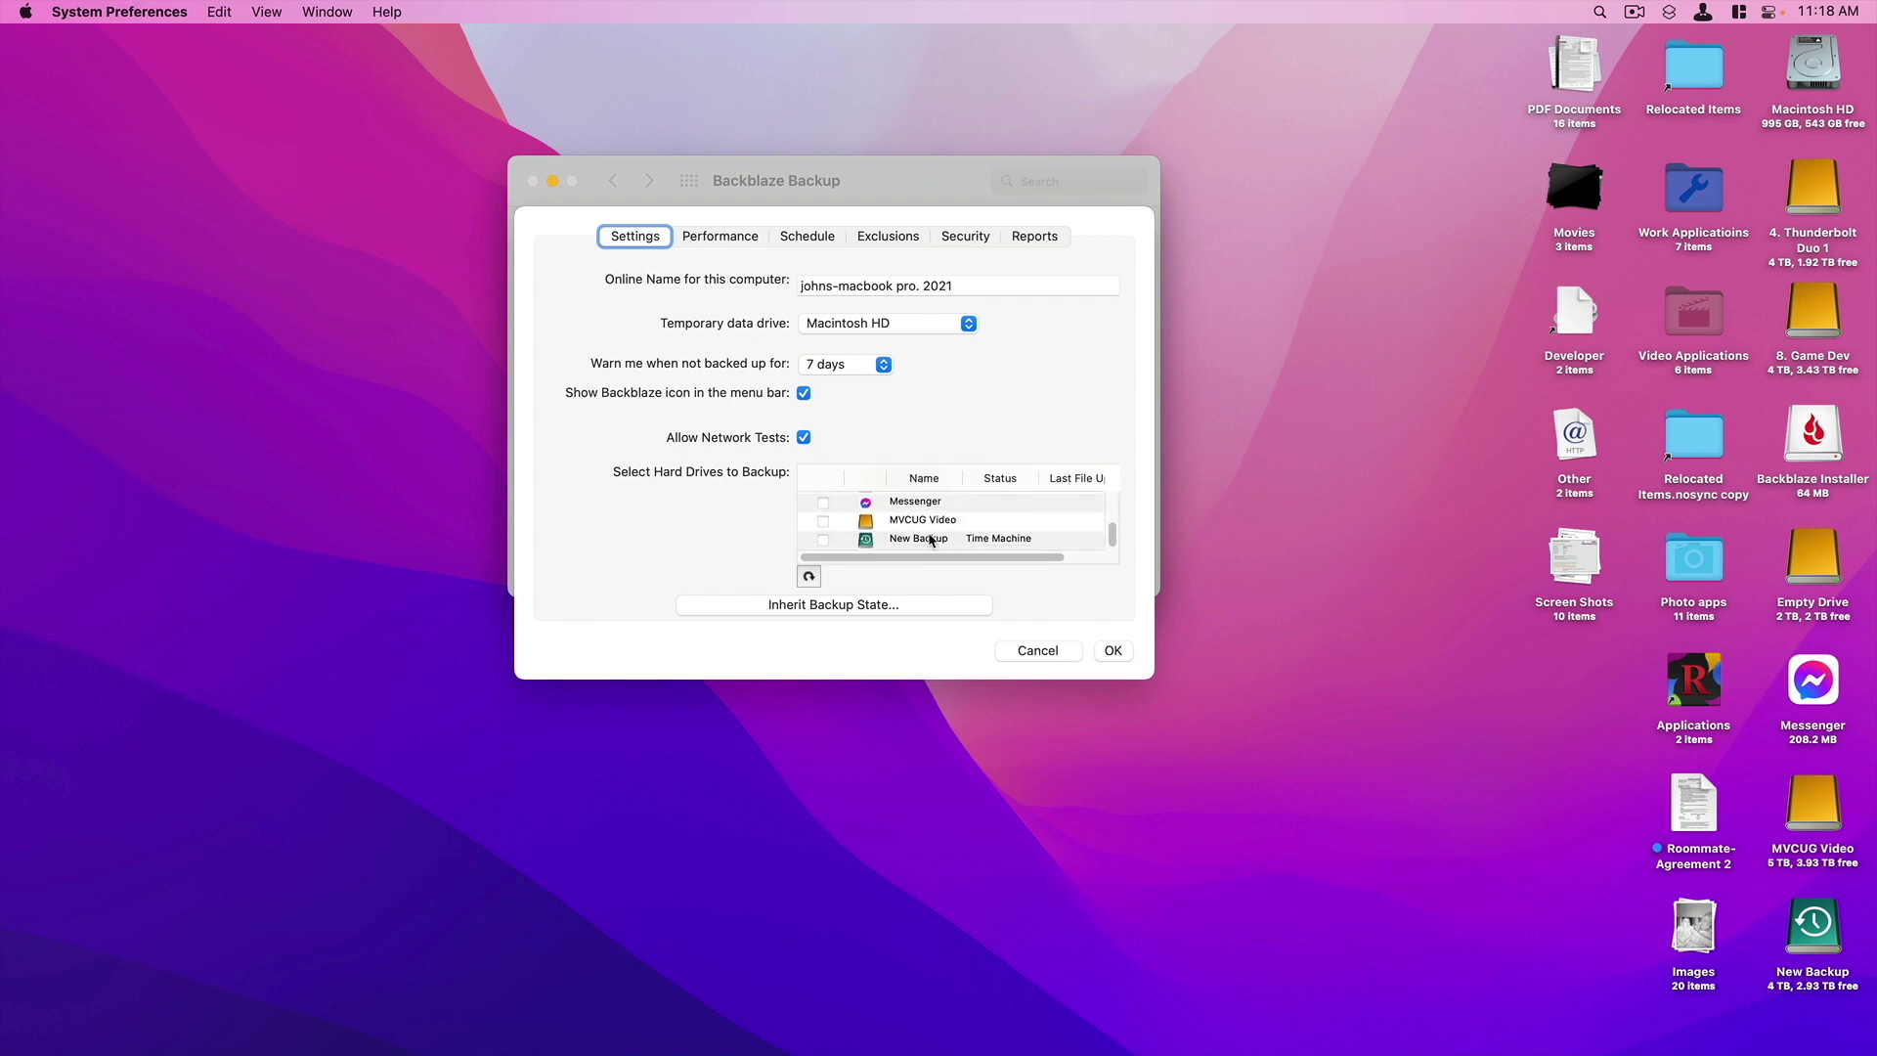
pyautogui.scroll(3, 1100, 518)
pyautogui.scroll(3, 1100, 518)
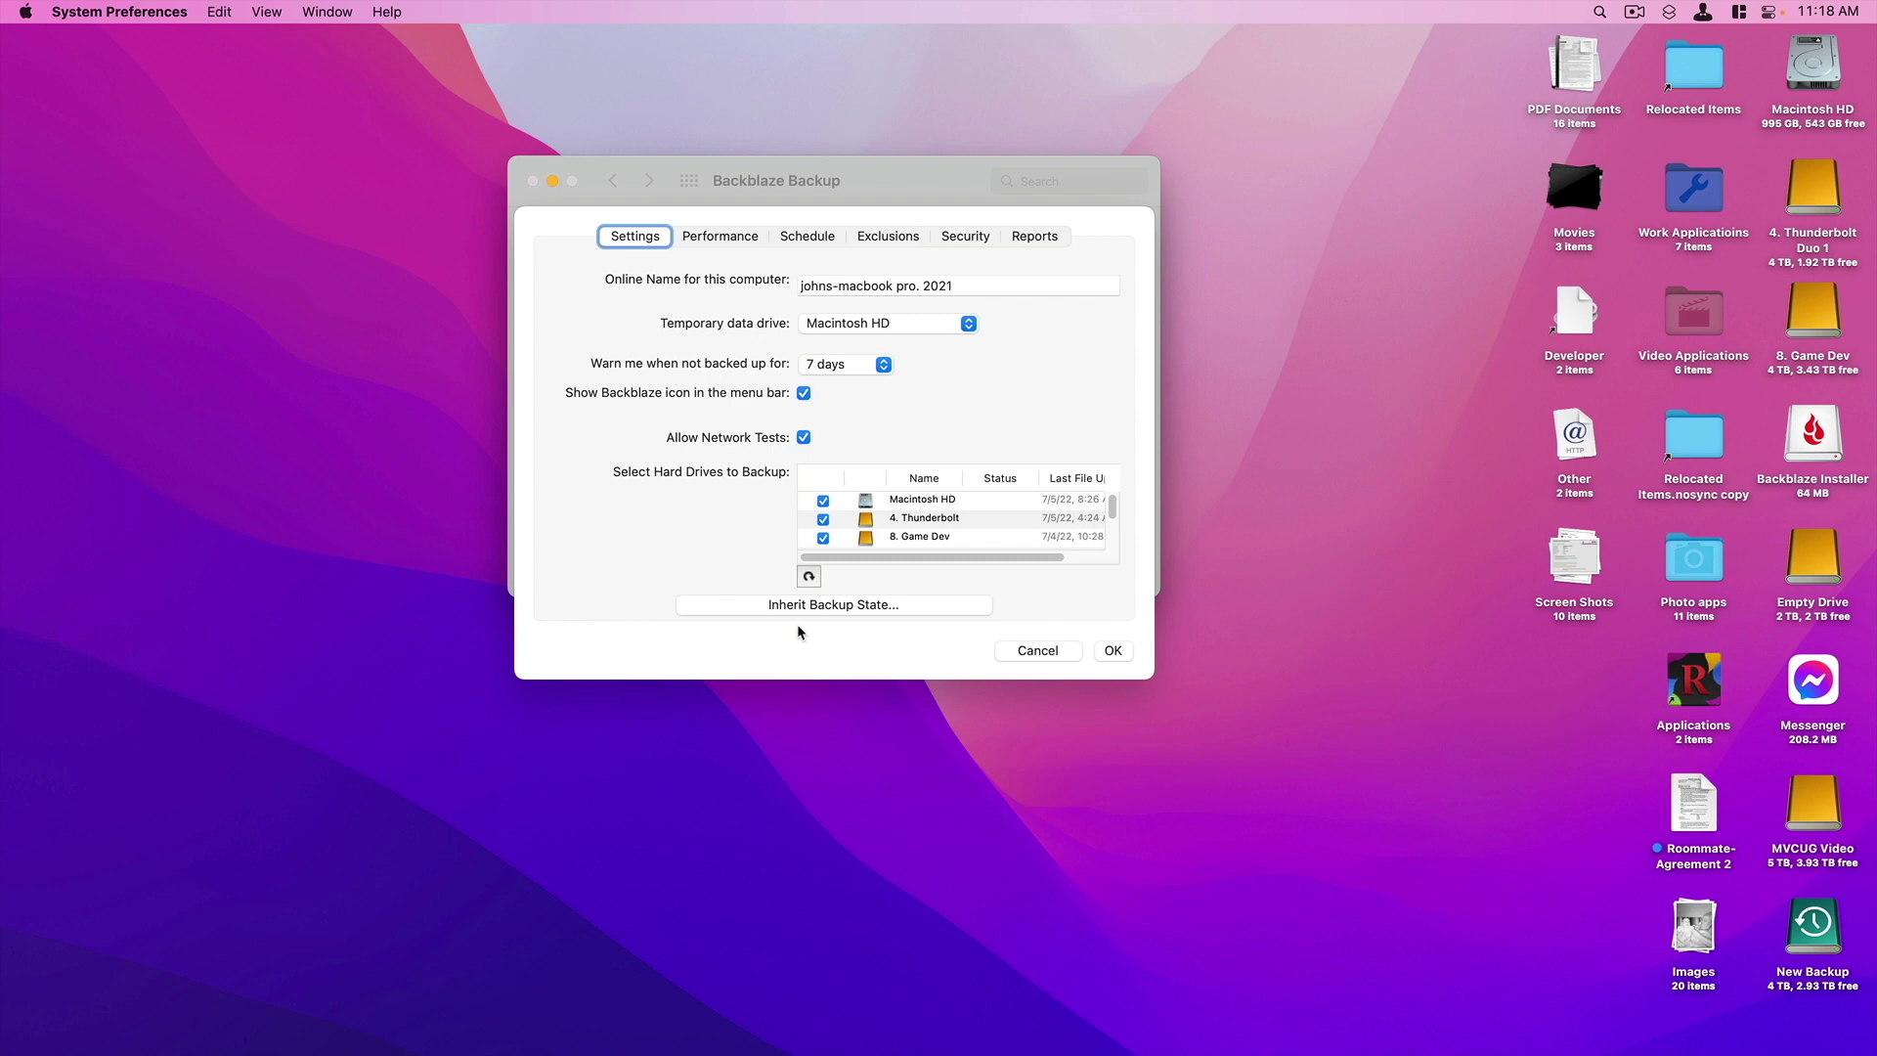
pyautogui.click(1115, 650)
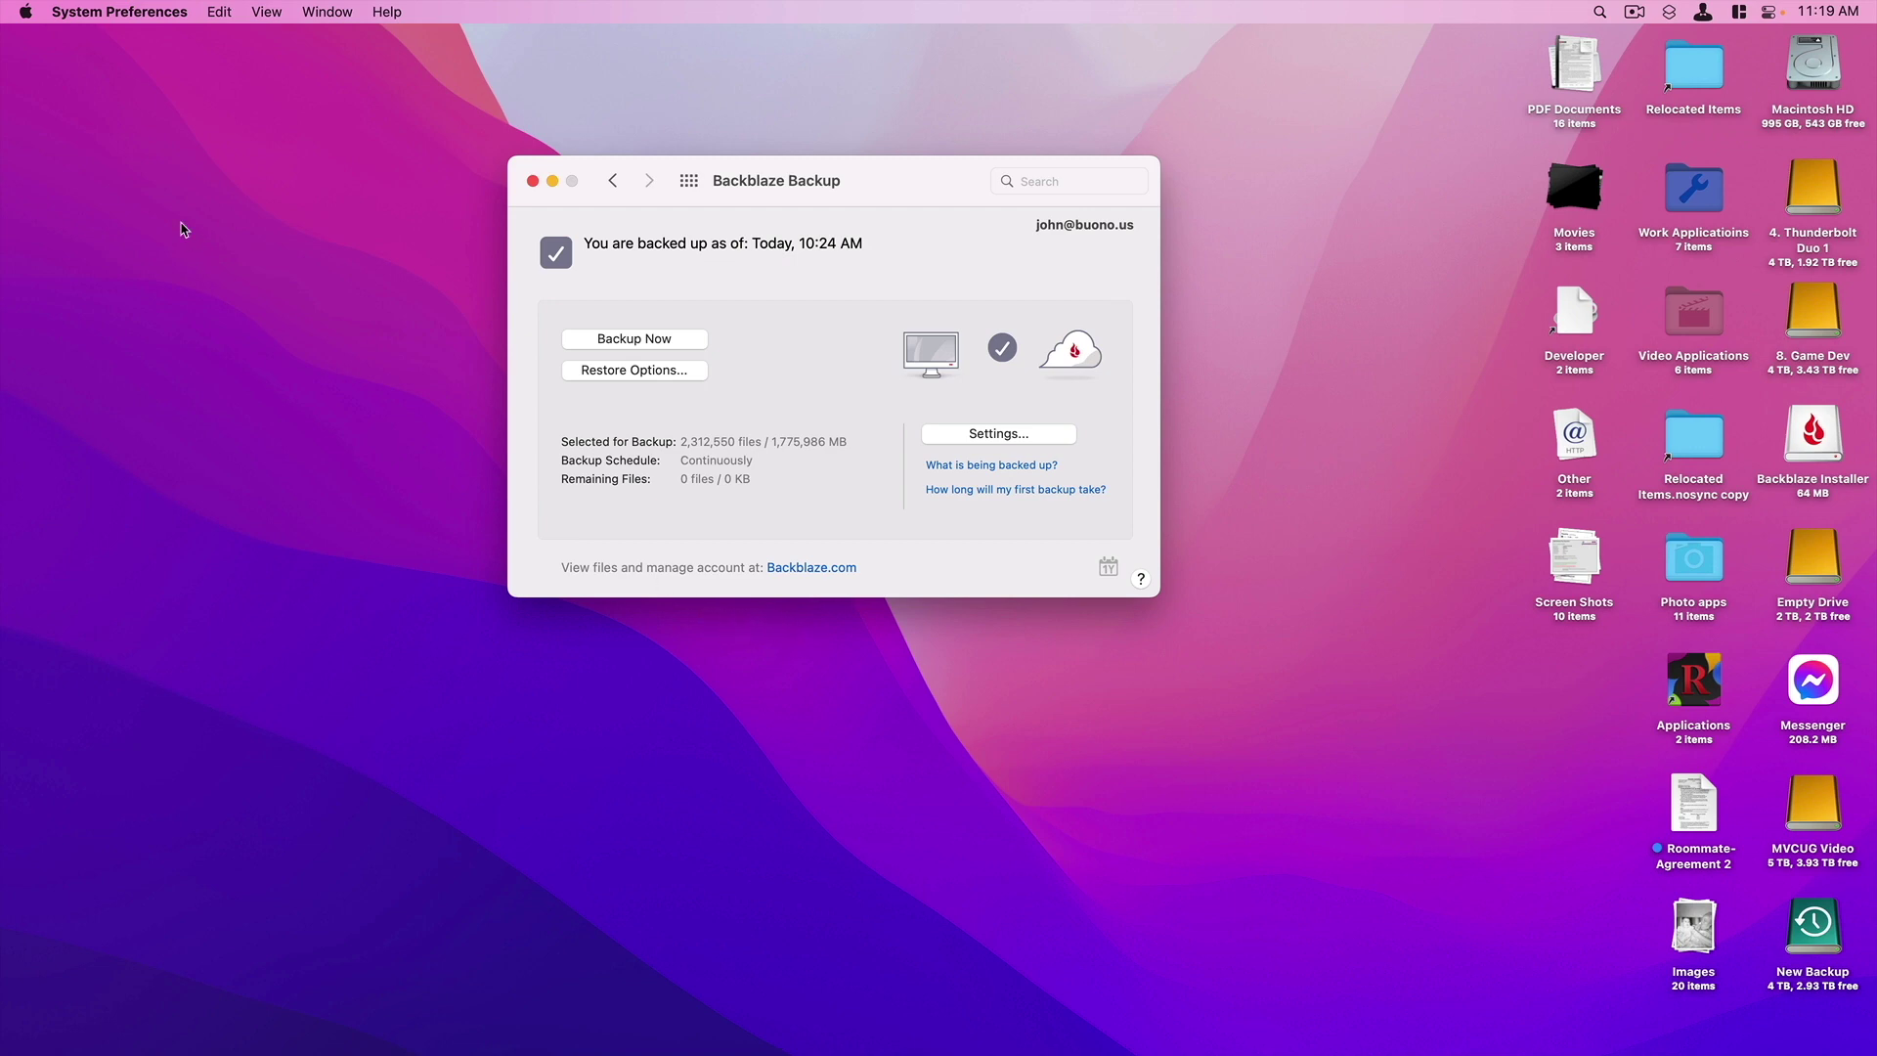
pyautogui.click(1632, 10)
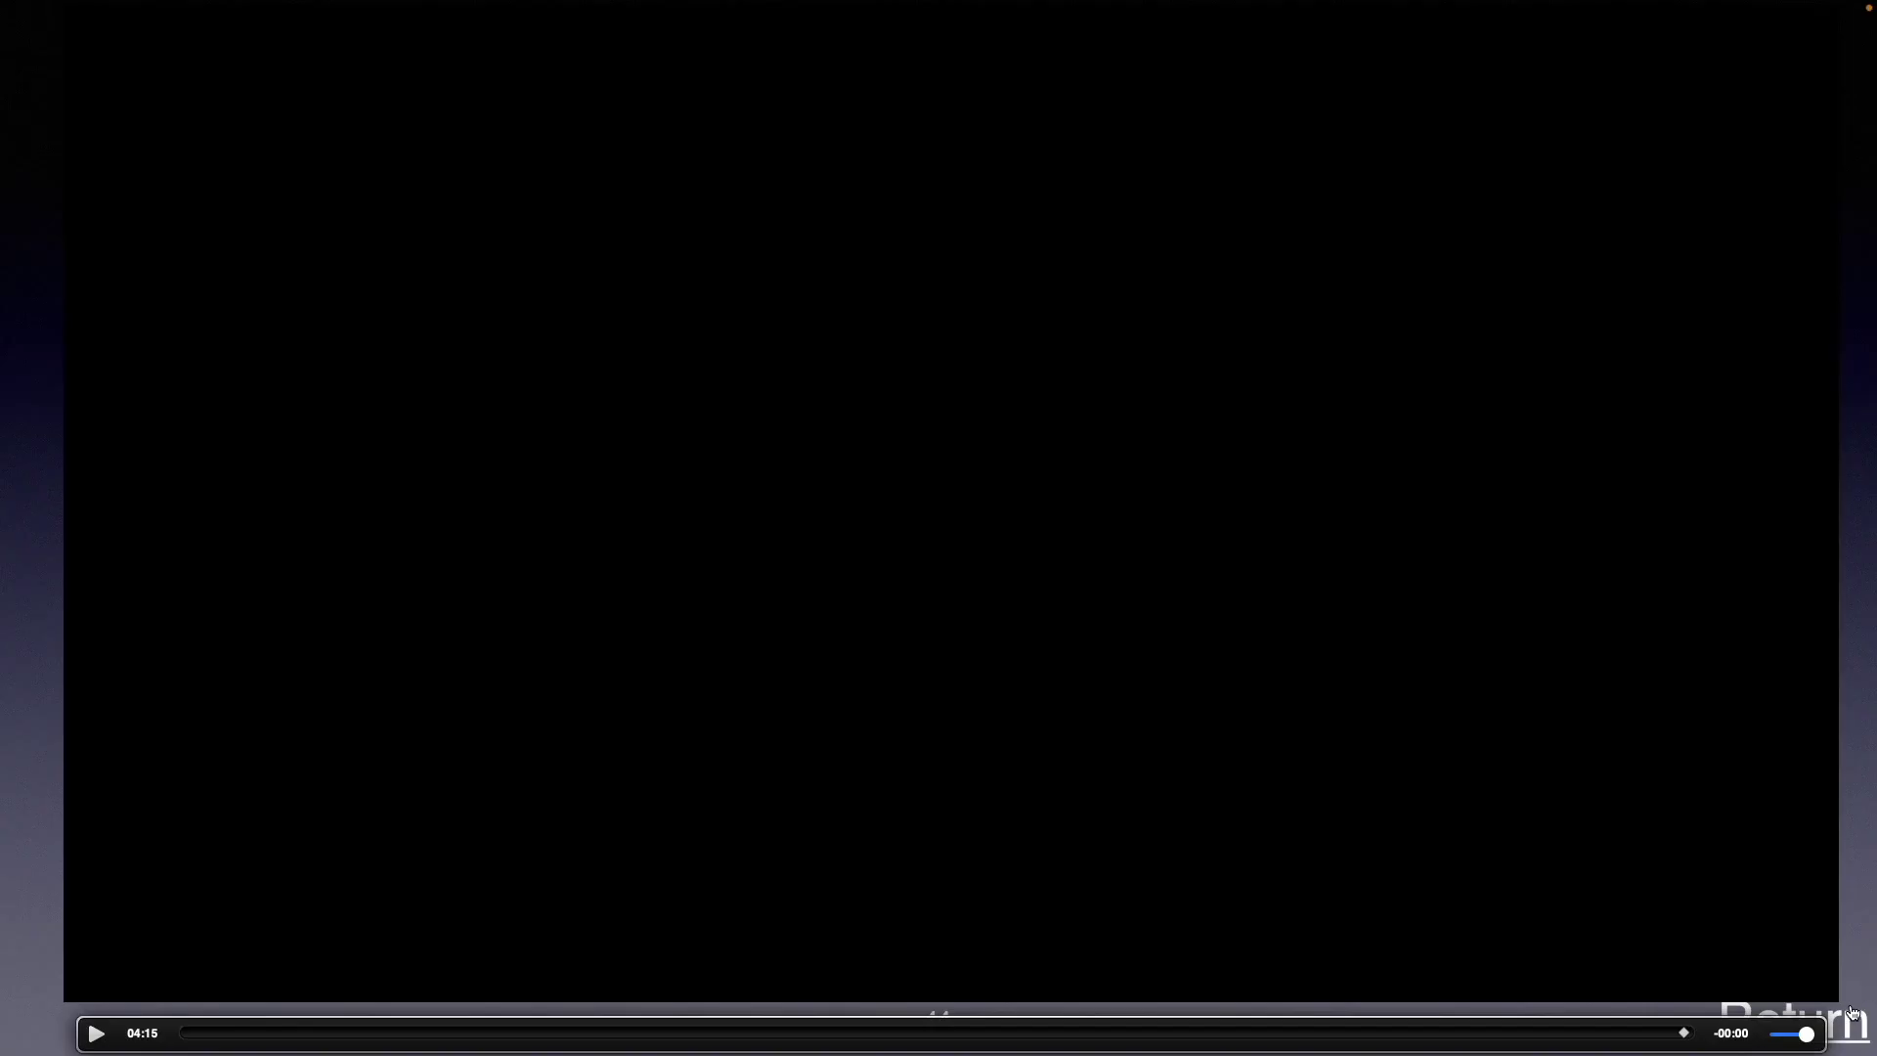